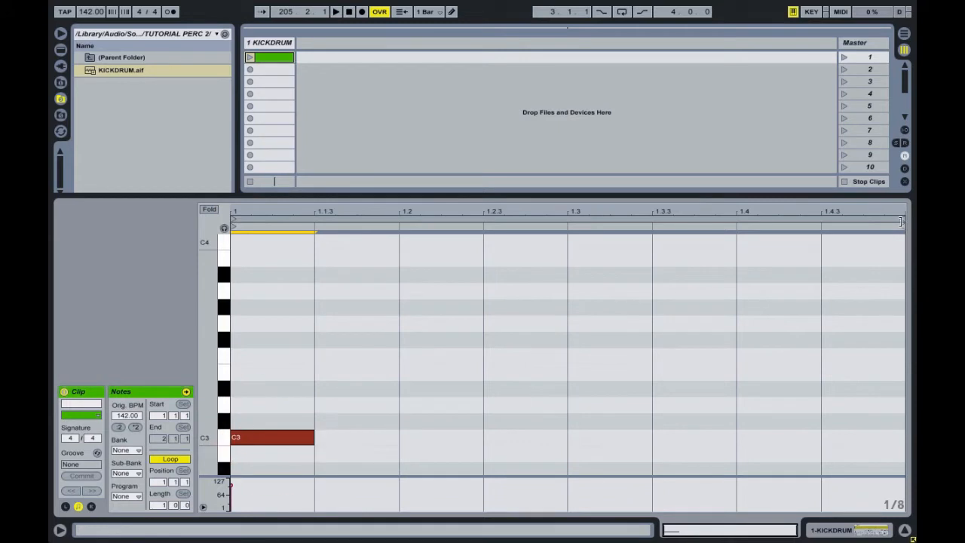
# Step: Fold the KICKDRUM clip's note view, shorten its loop to one beat and crop the clip to it
pyautogui.click(211, 209)
pyautogui.rightClick(355, 241)
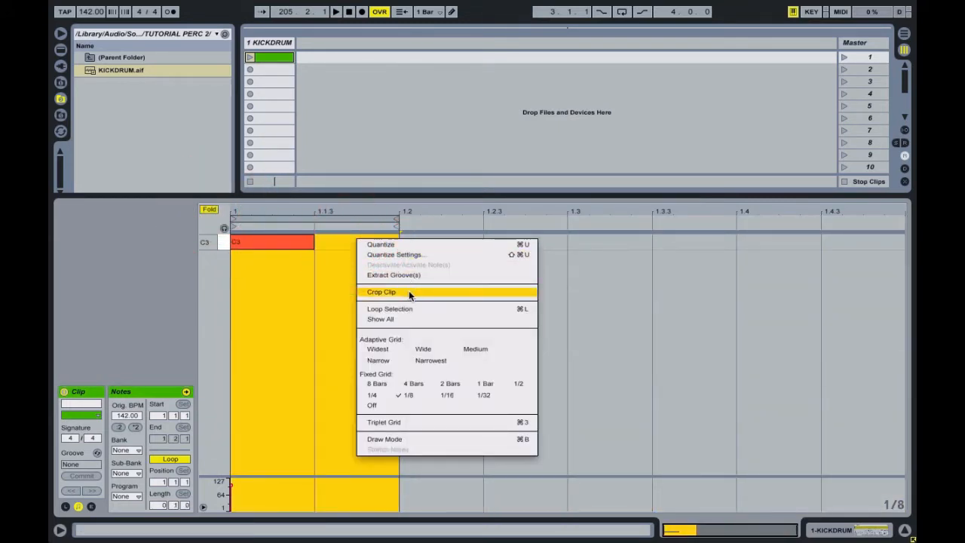
pyautogui.click(399, 292)
# Step: Shorten the C3 kick note to three 32nd notes using a 1/32 grid, and set the grid back to 1/16
pyautogui.rightClick(601, 249)
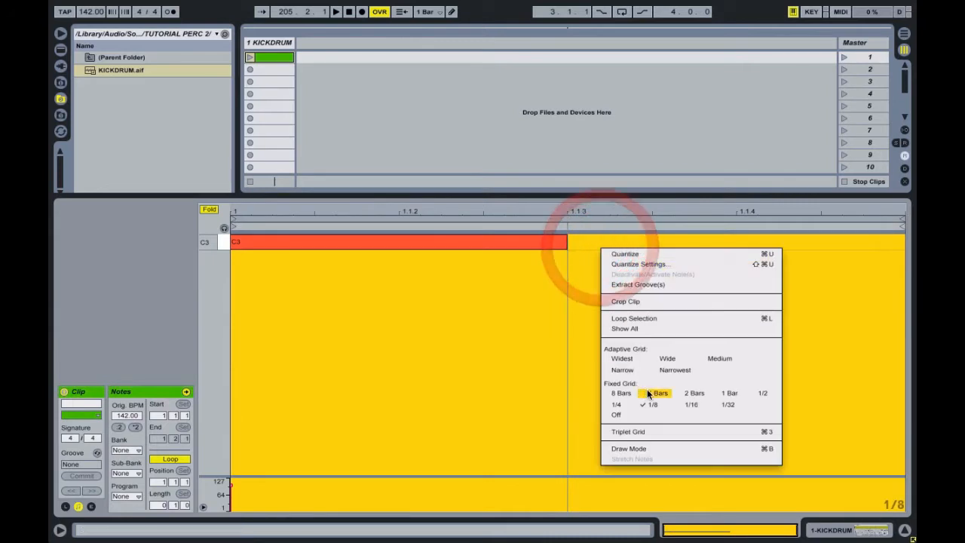
pyautogui.click(724, 404)
pyautogui.click(567, 241)
pyautogui.moveTo(567, 241); pyautogui.dragTo(486, 242)
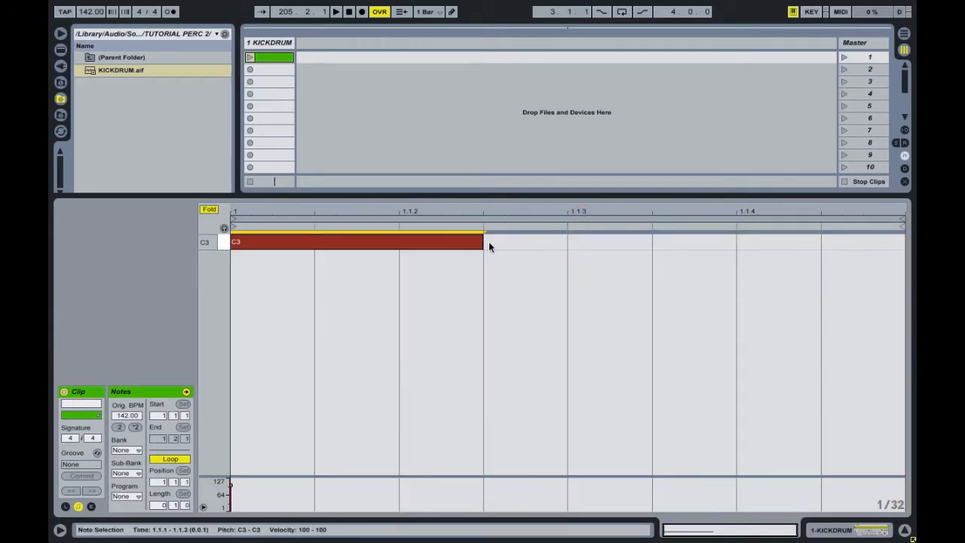
pyautogui.rightClick(514, 244)
pyautogui.click(605, 415)
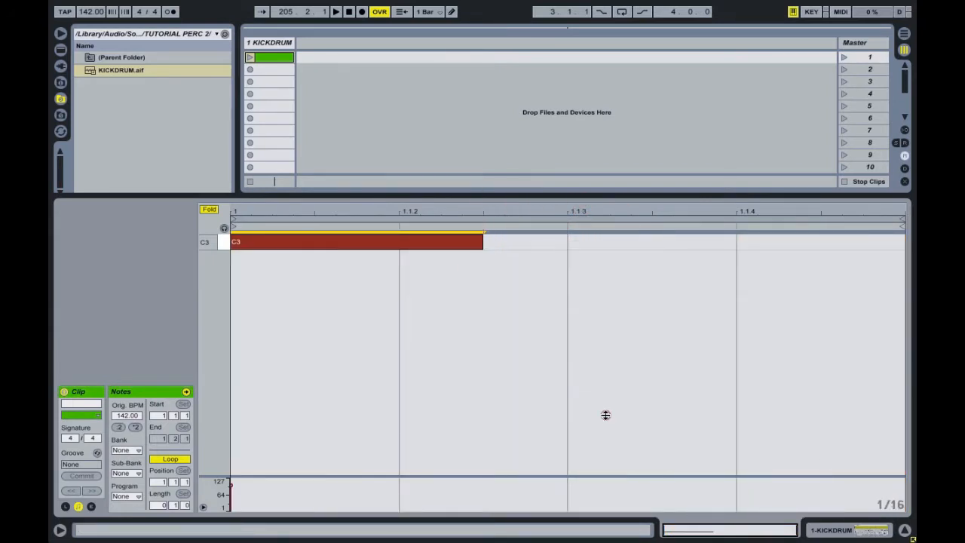
# Step: Play the kick clip and load the TransientShaper plug-in from the Transient folder onto the KICKDRUM track
pyautogui.click(259, 43)
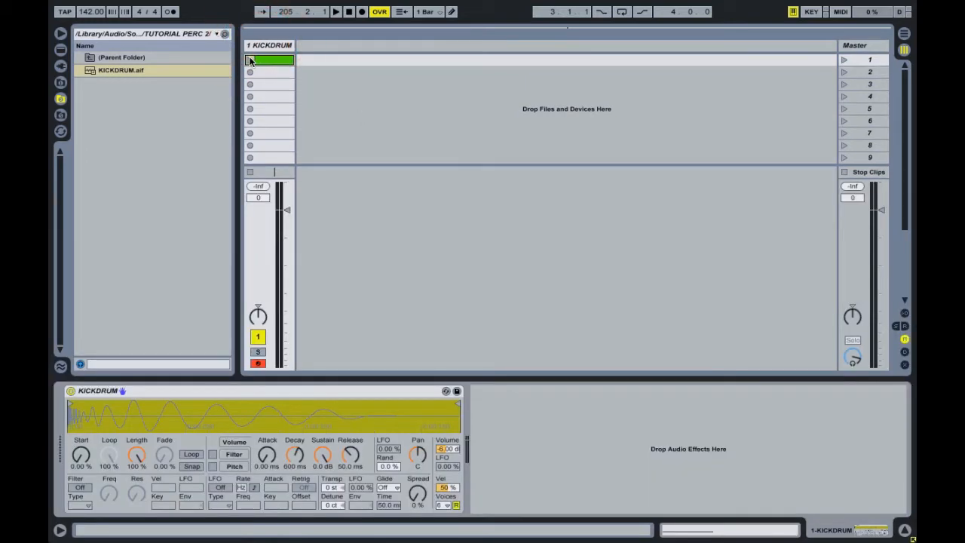
pyautogui.click(249, 60)
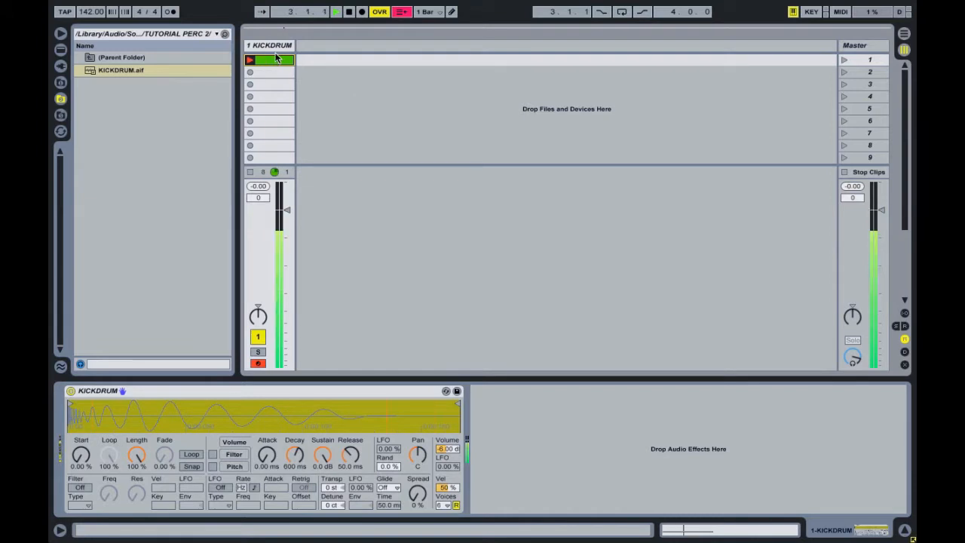
pyautogui.click(61, 67)
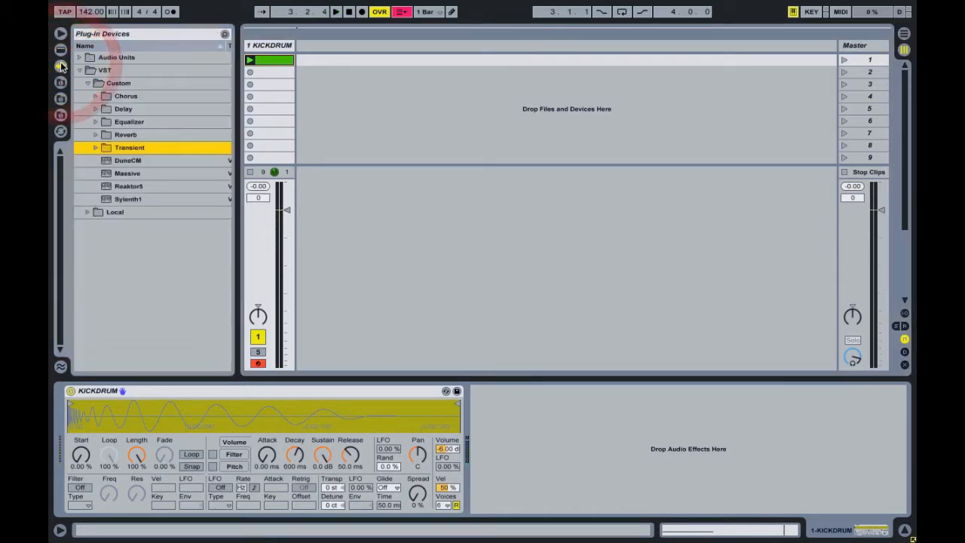
pyautogui.click(96, 148)
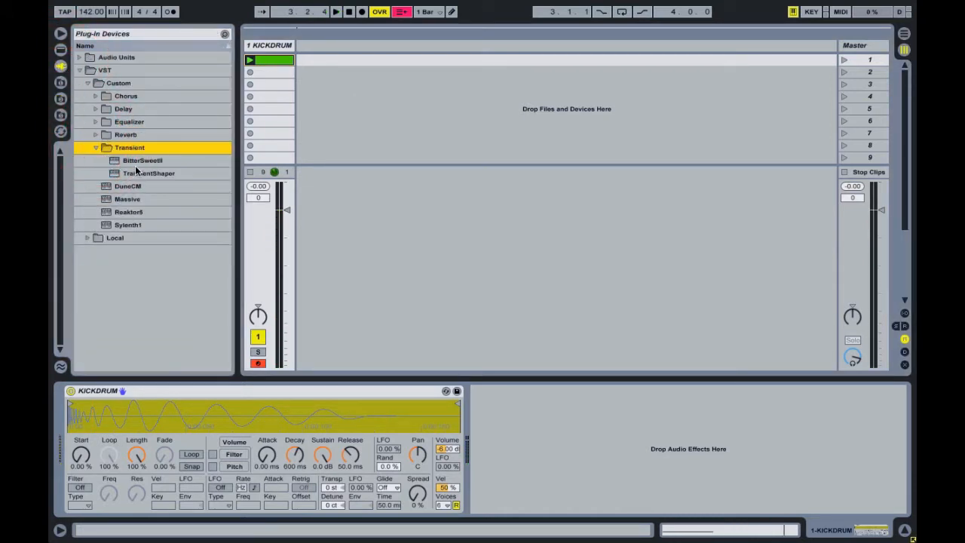
pyautogui.doubleClick(140, 174)
pyautogui.click(97, 148)
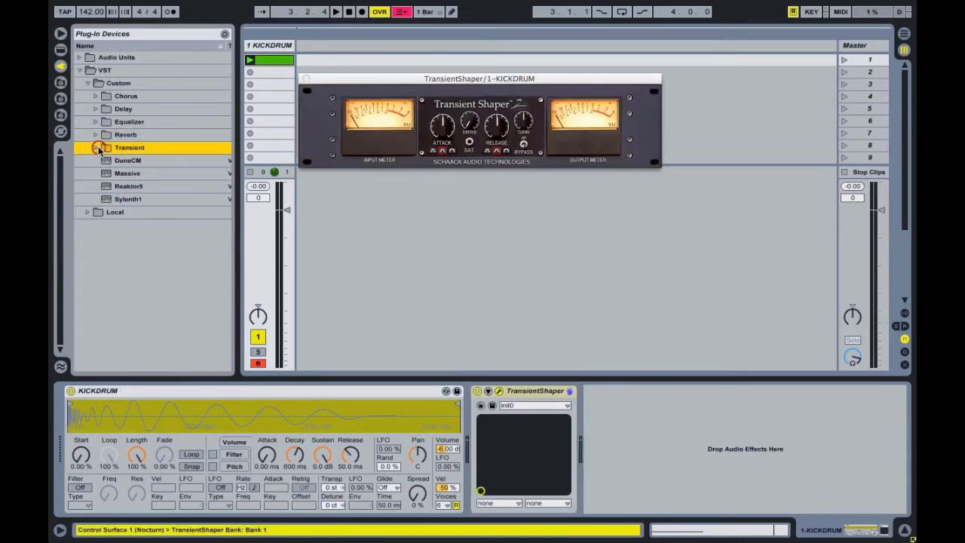
# Step: Raise the TransientShaper's attack during playback and lower the KICKDRUM sampler's volume to -6.70 dB, resetting the track's peak level
pyautogui.press('space')
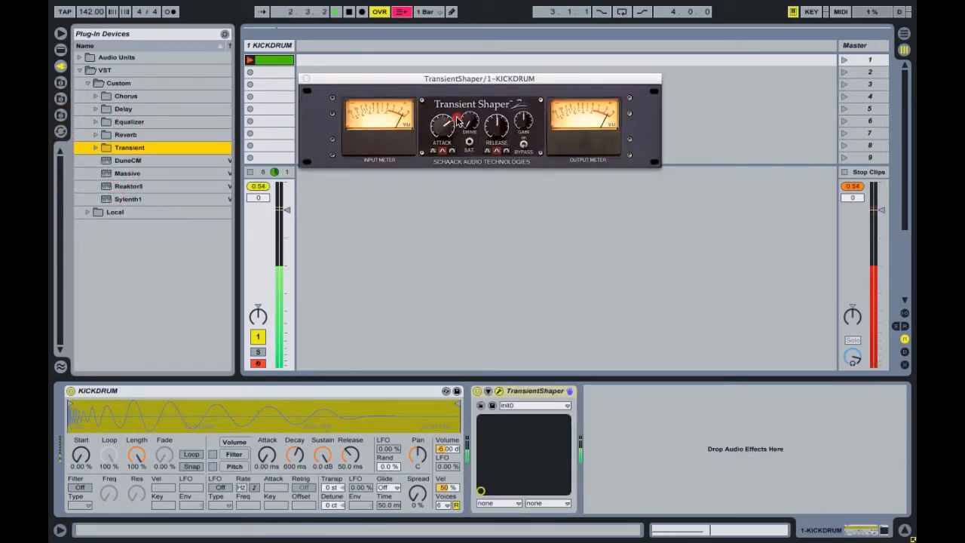
pyautogui.click(443, 450)
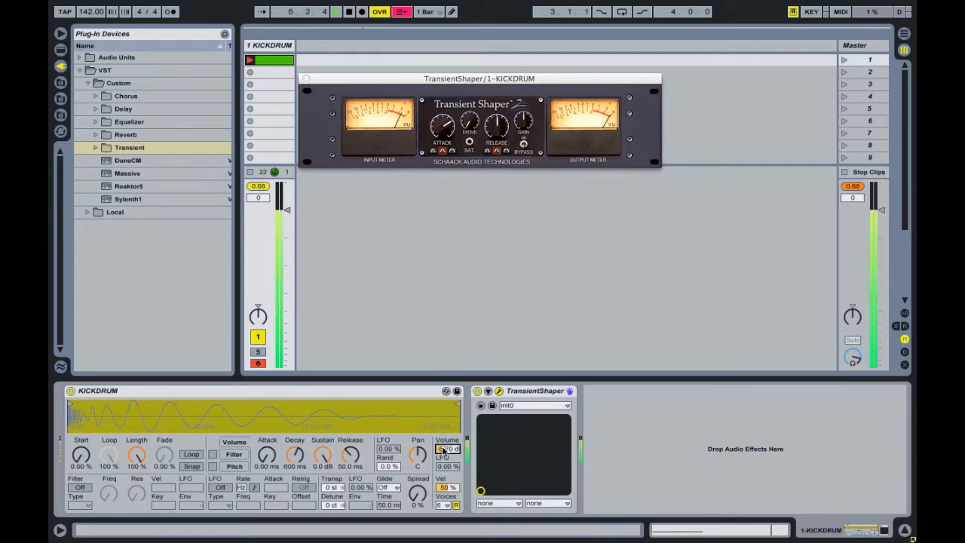
pyautogui.click(262, 187)
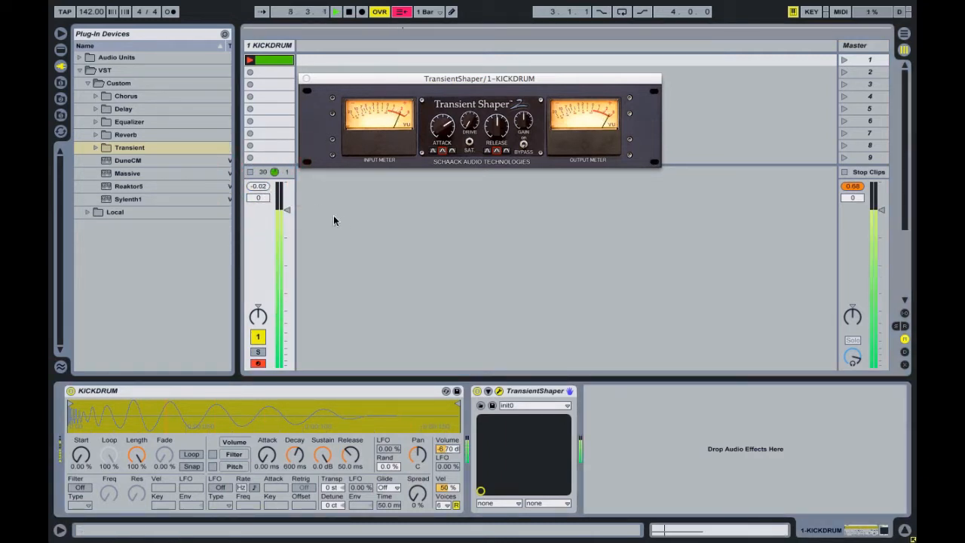
# Step: Close the TransientShaper window and compare the kick with the effect switched off and on
pyautogui.click(307, 79)
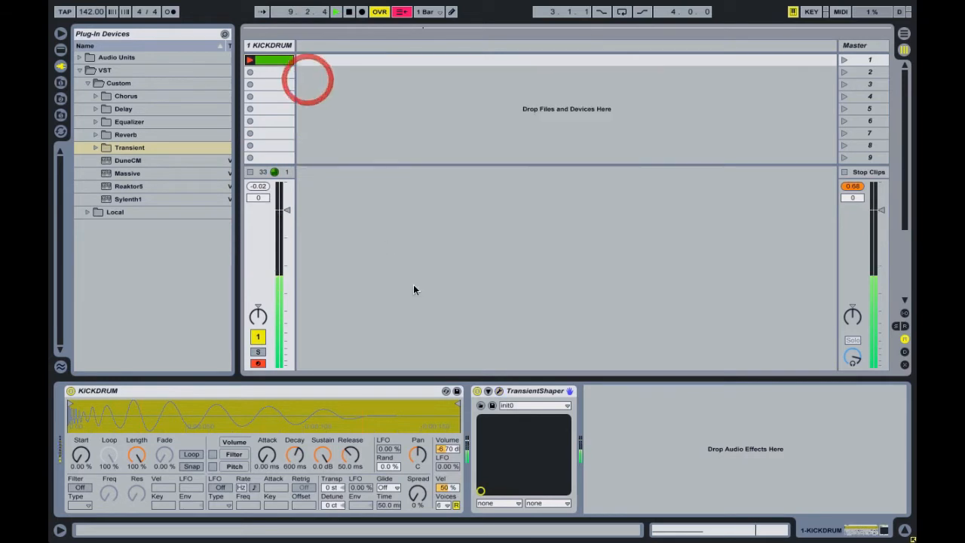
pyautogui.click(476, 392)
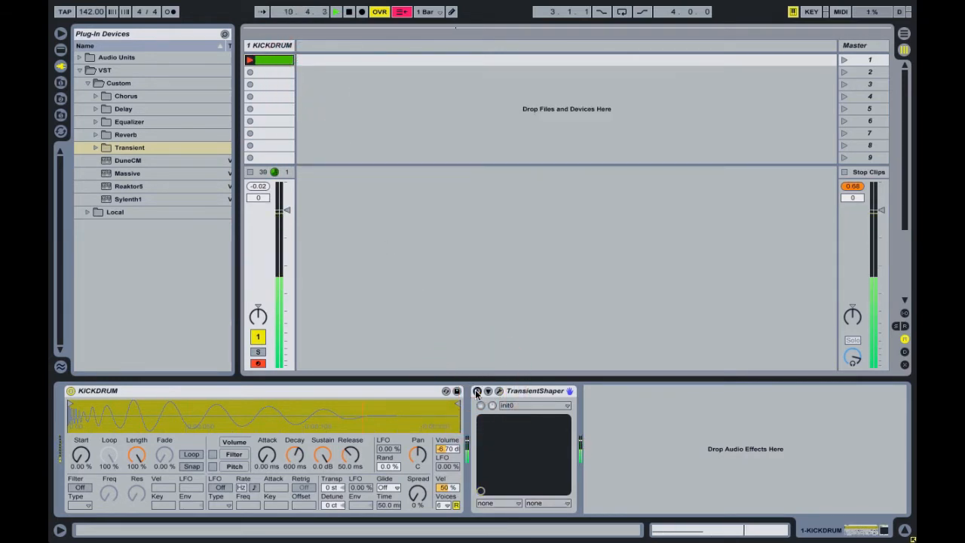
pyautogui.click(476, 391)
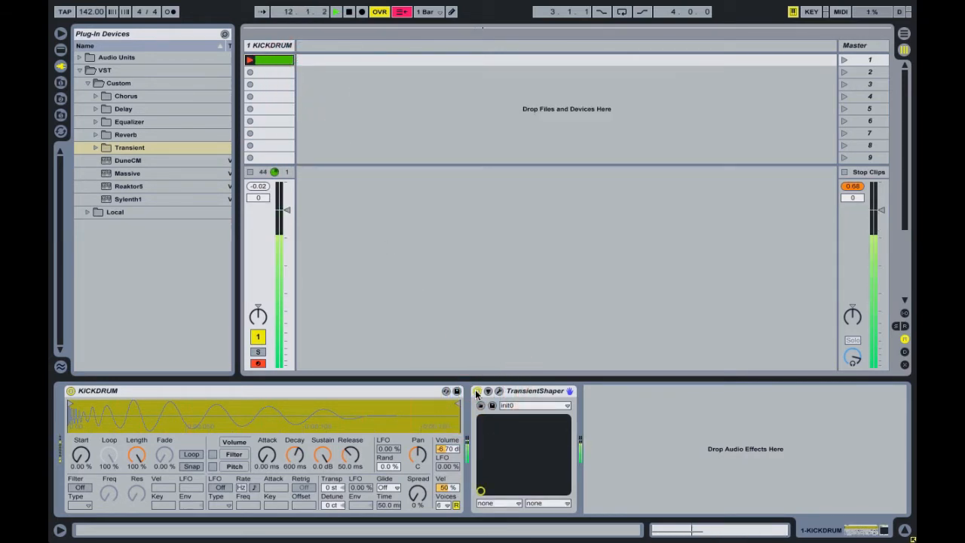
pyautogui.click(477, 391)
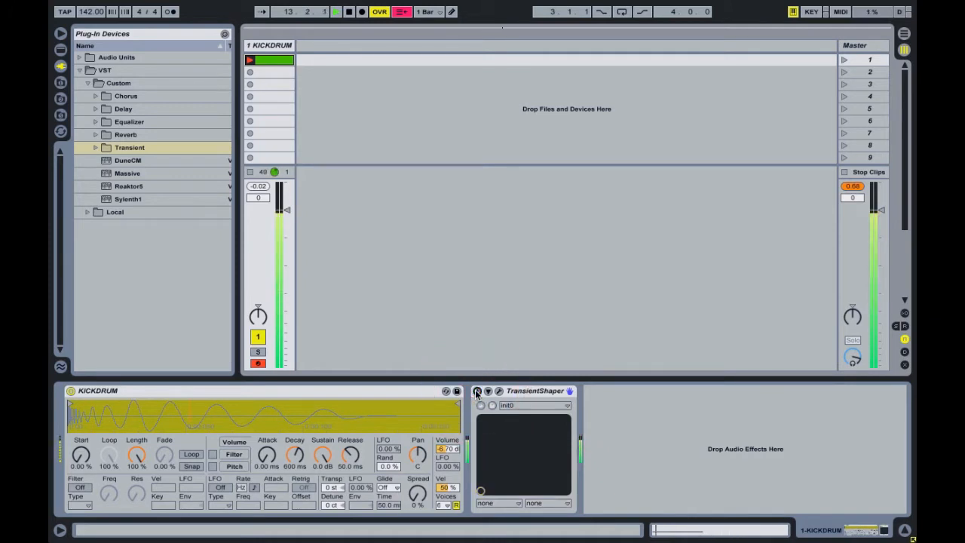
pyautogui.click(476, 392)
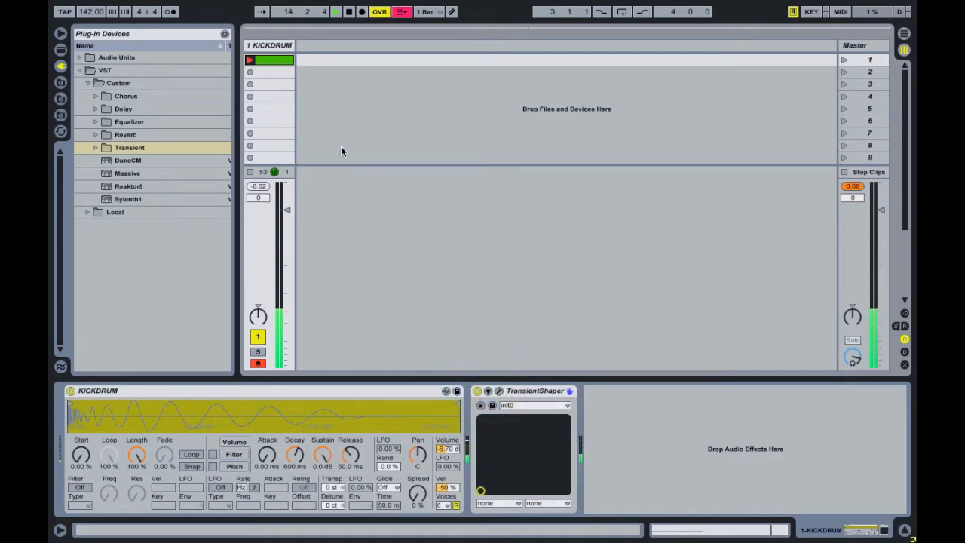
# Step: Insert a new MIDI track and load the DuneCM synthesizer onto it
pyautogui.rightClick(325, 78)
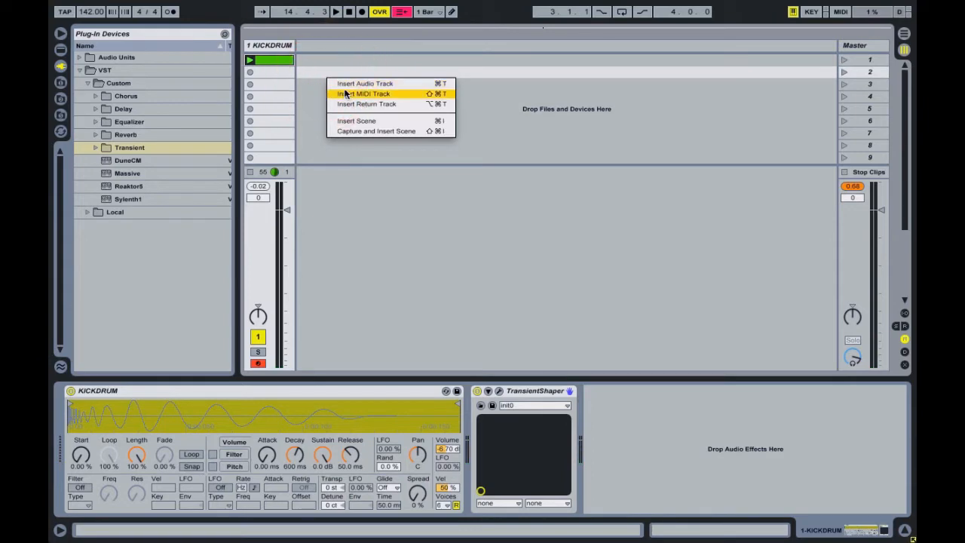
pyautogui.click(348, 95)
pyautogui.click(325, 46)
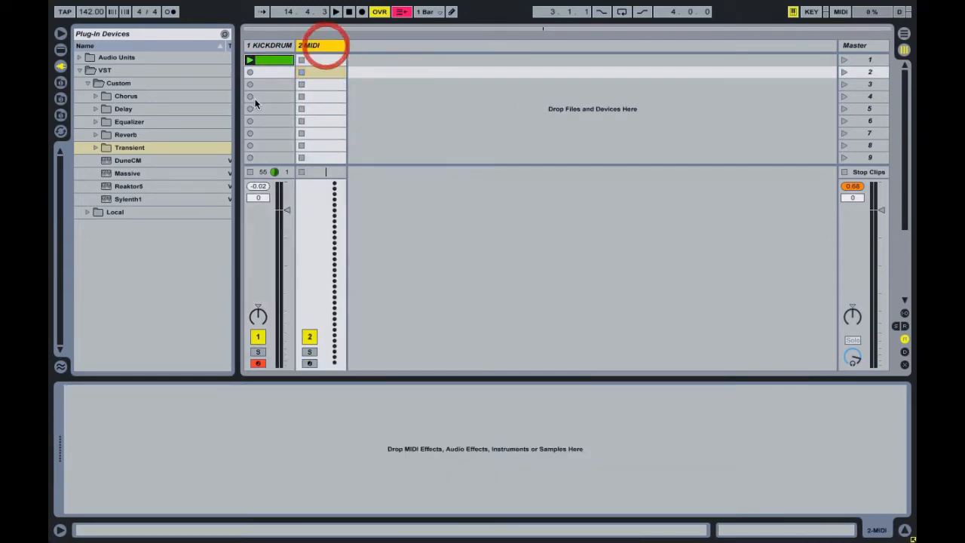
pyautogui.doubleClick(133, 160)
# Step: Create a clip in the DuneCM track's first slot and add G3 sixteenth notes on the first beat's second, third and fourth sixteenths
pyautogui.doubleClick(324, 62)
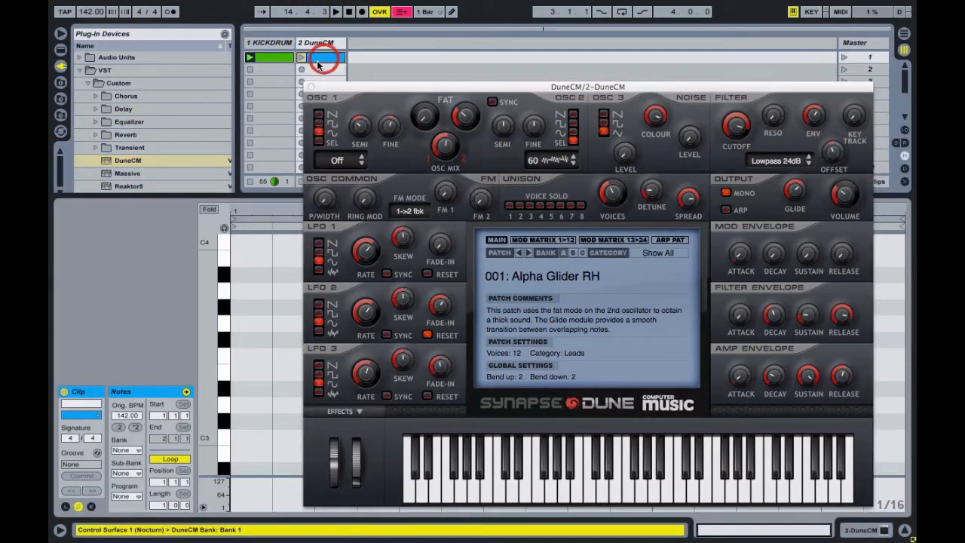
pyautogui.click(311, 87)
pyautogui.rightClick(334, 369)
pyautogui.click(422, 307)
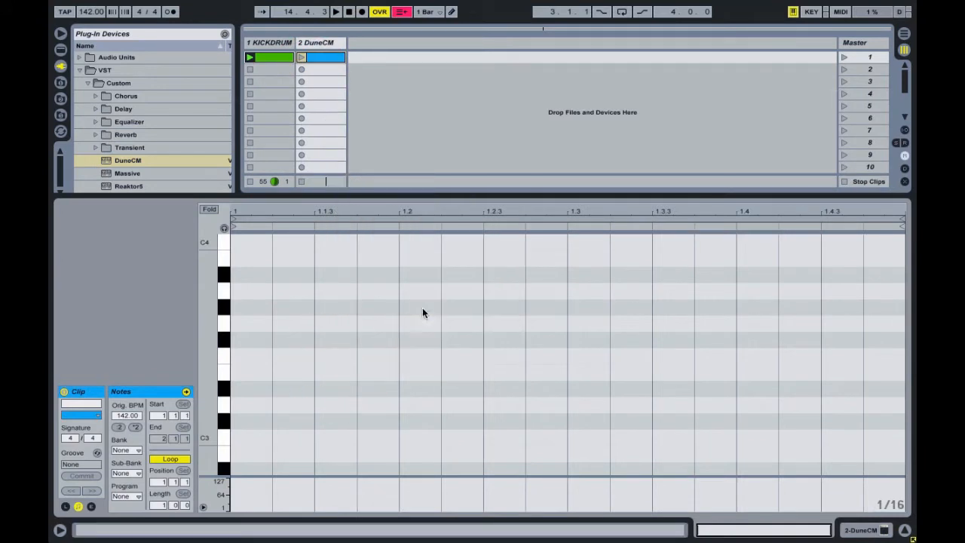
pyautogui.doubleClick(328, 324)
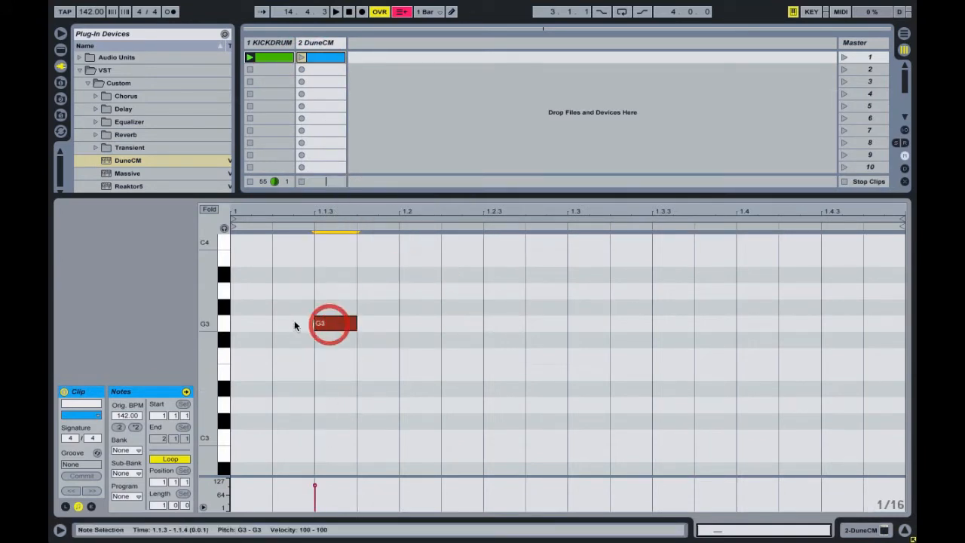
pyautogui.doubleClick(294, 323)
pyautogui.doubleClick(370, 324)
# Step: Shorten the DuneCM clip's loop to one beat and crop the clip to it
pyautogui.moveTo(901, 226); pyautogui.dragTo(399, 226)
pyautogui.rightClick(363, 270)
pyautogui.click(393, 326)
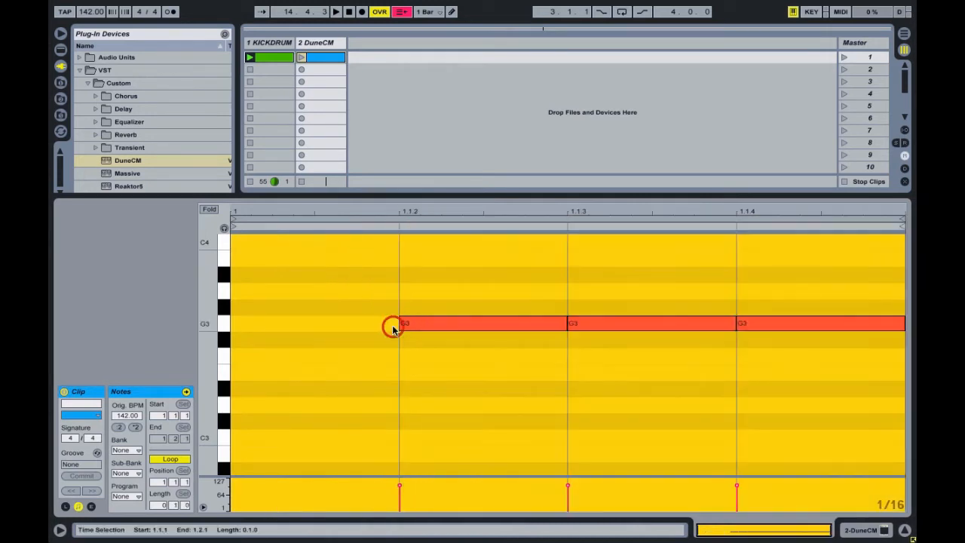
# Step: Enlarge the velocity lane, lower the first G3 note's velocity to 50, and launch scene 1 to play both clips
pyautogui.moveTo(405, 478)
pyautogui.mouseDown()
pyautogui.moveTo(400, 388)
pyautogui.moveTo(400, 449)
pyautogui.mouseUp()
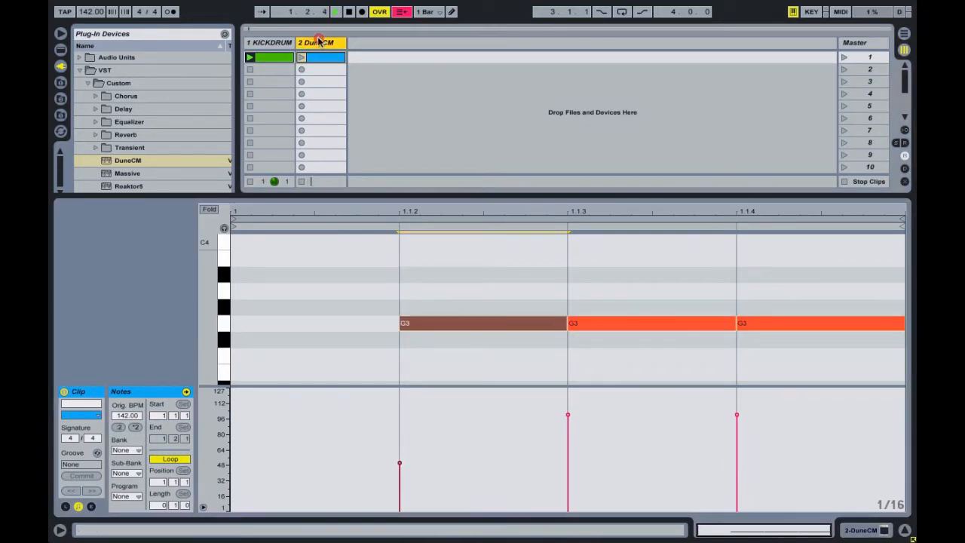
pyautogui.click(316, 43)
pyautogui.click(844, 60)
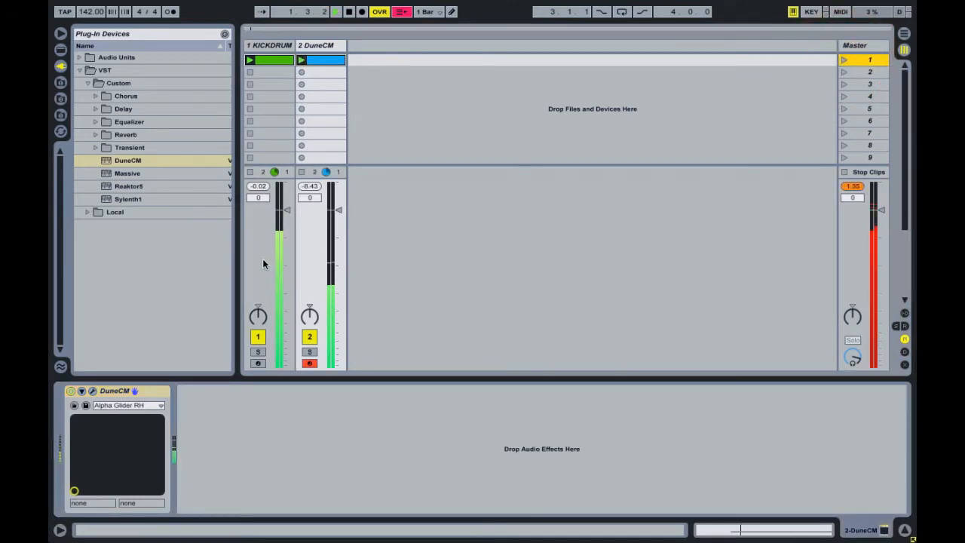
# Step: Switch the DuneCM synthesizer to bank B to load Init Patch, and close its window
pyautogui.click(90, 391)
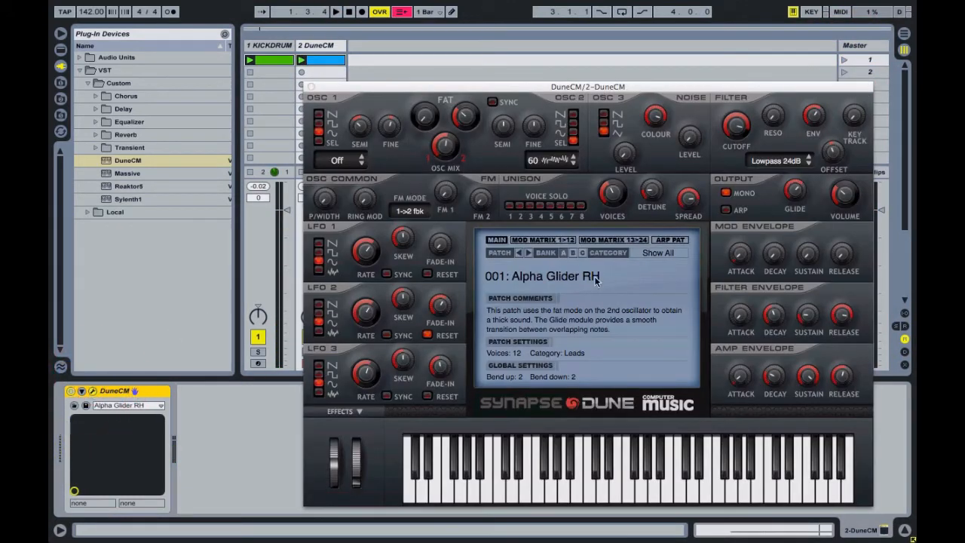
pyautogui.click(572, 254)
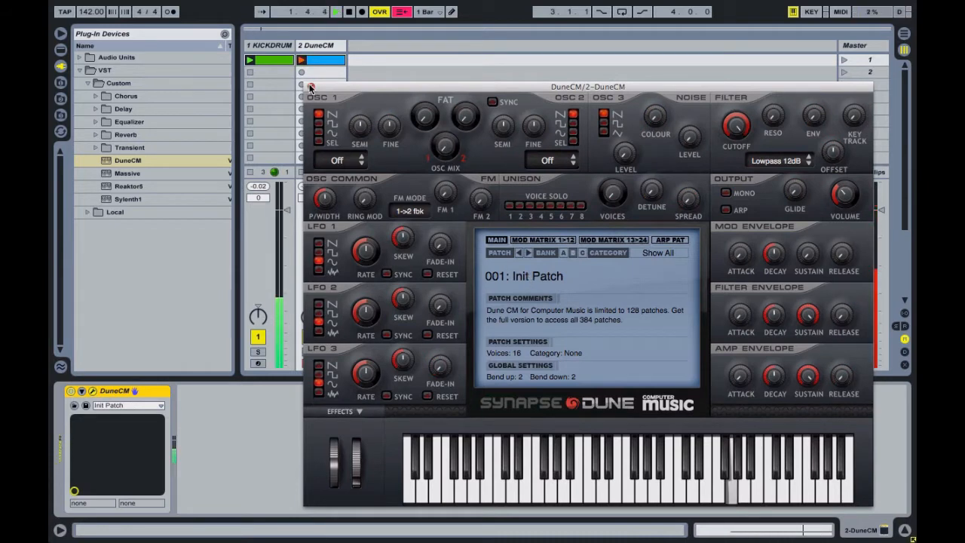
pyautogui.click(310, 86)
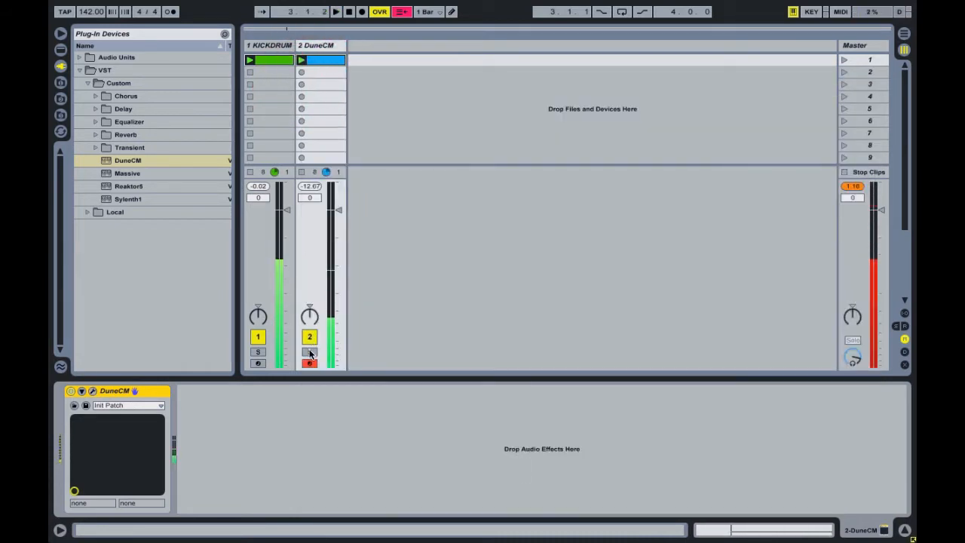
# Step: Solo the DuneCM track and lower oscillator 1's semitone tuning in the synthesizer
pyautogui.click(309, 352)
pyautogui.click(92, 390)
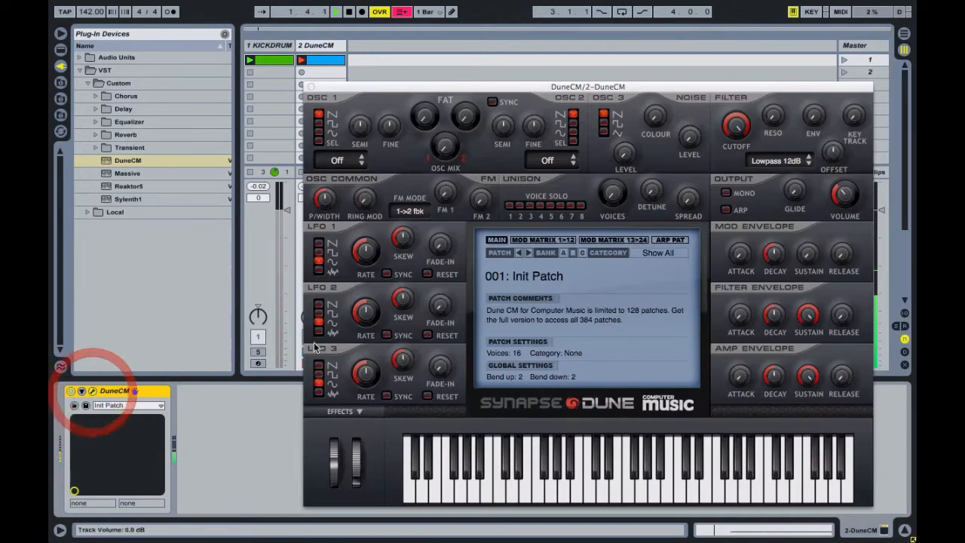
pyautogui.moveTo(359, 151); pyautogui.dragTo(361, 160)
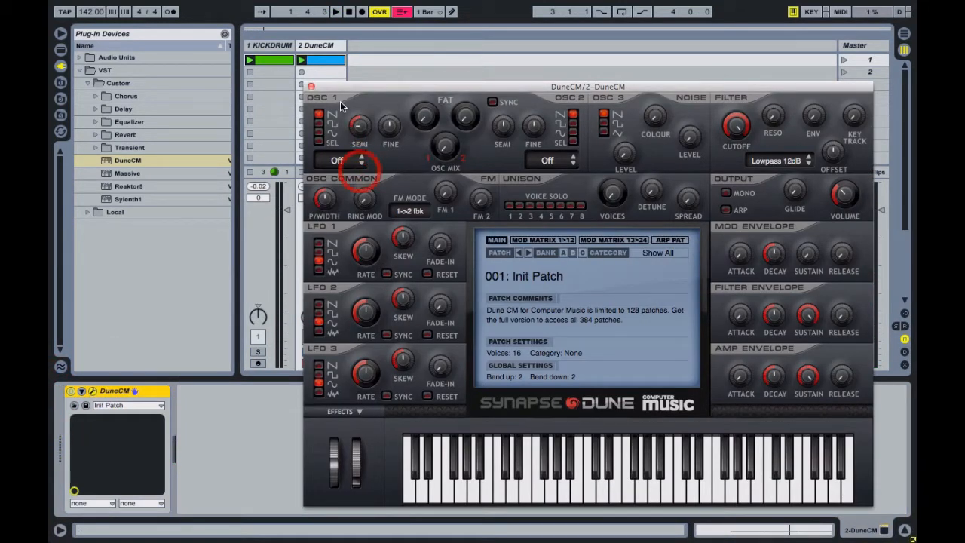
# Step: Transpose all three notes in the DuneCM clip down one octave to G2
pyautogui.click(323, 57)
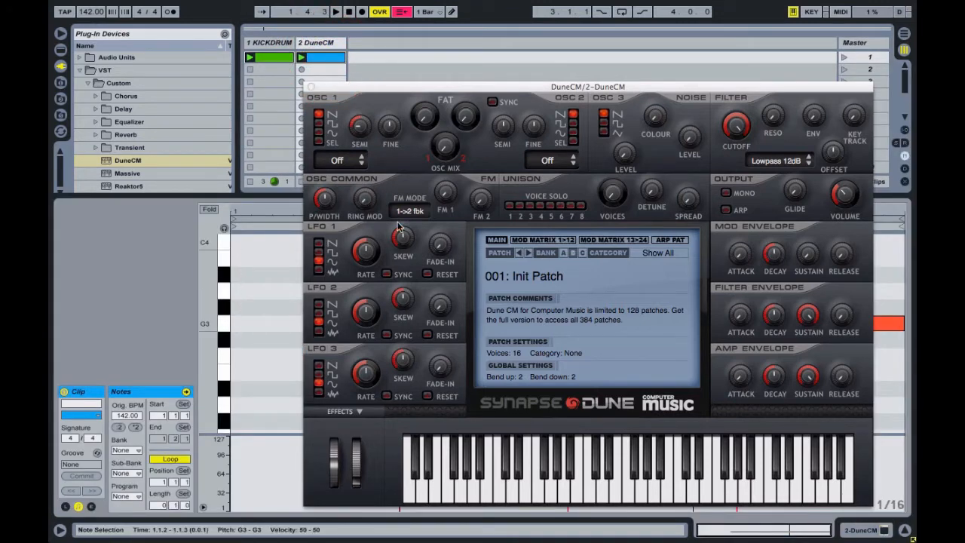
pyautogui.click(311, 87)
pyautogui.moveTo(334, 277); pyautogui.dragTo(837, 332)
pyautogui.hotkey('shift', 'Down')
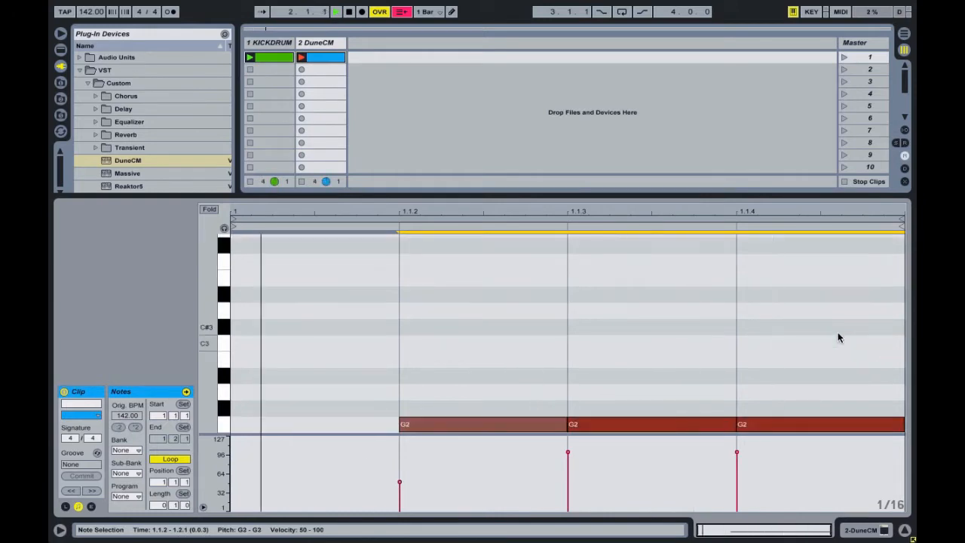
# Step: Set the DuneCM synthesizer's filter type to LP Ladder 24dB
pyautogui.doubleClick(315, 42)
pyautogui.click(94, 390)
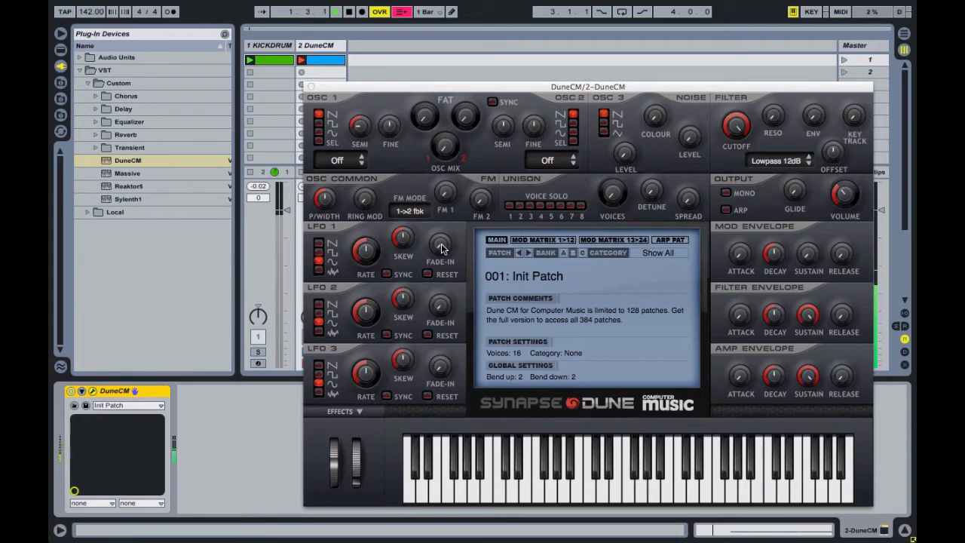
pyautogui.click(766, 161)
pyautogui.click(764, 167)
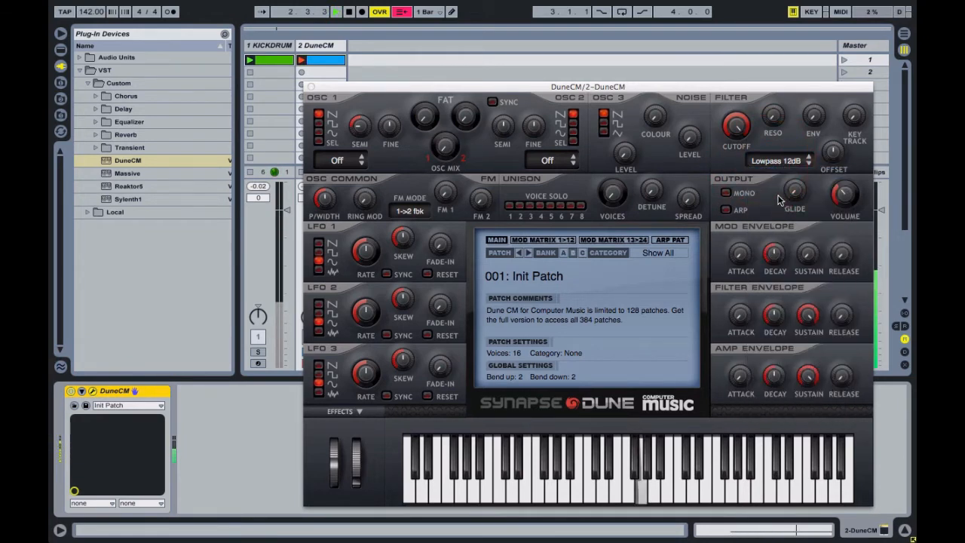
pyautogui.click(764, 162)
pyautogui.click(775, 212)
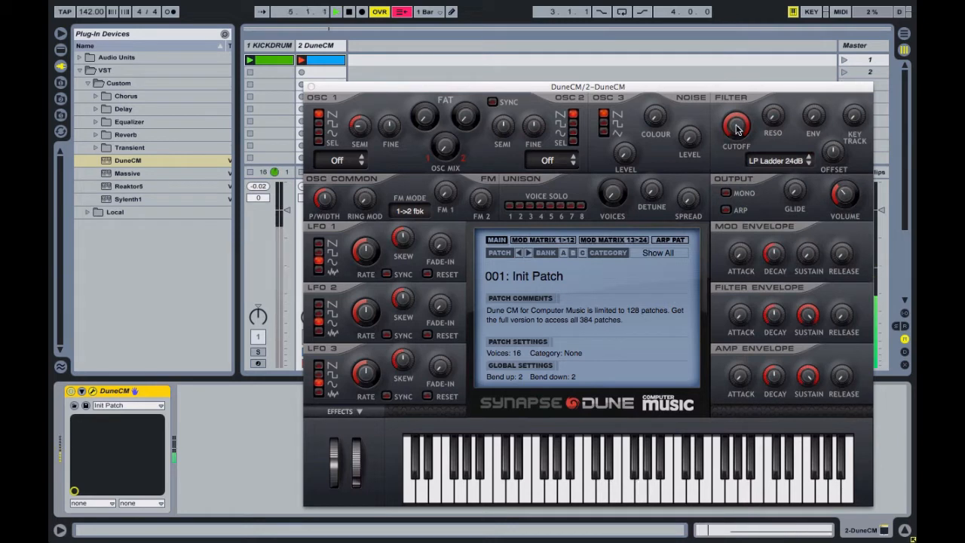
# Step: Adjust the filter's cutoff and key tracking, and shape the amp envelope with minimum sustain and a short release
pyautogui.moveTo(737, 130); pyautogui.dragTo(737, 144)
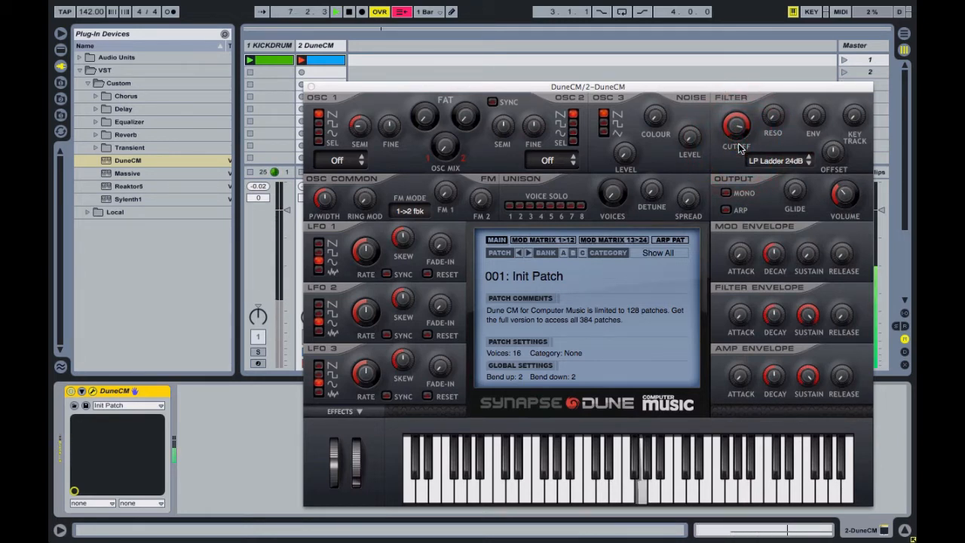
pyautogui.moveTo(853, 117); pyautogui.dragTo(855, 116)
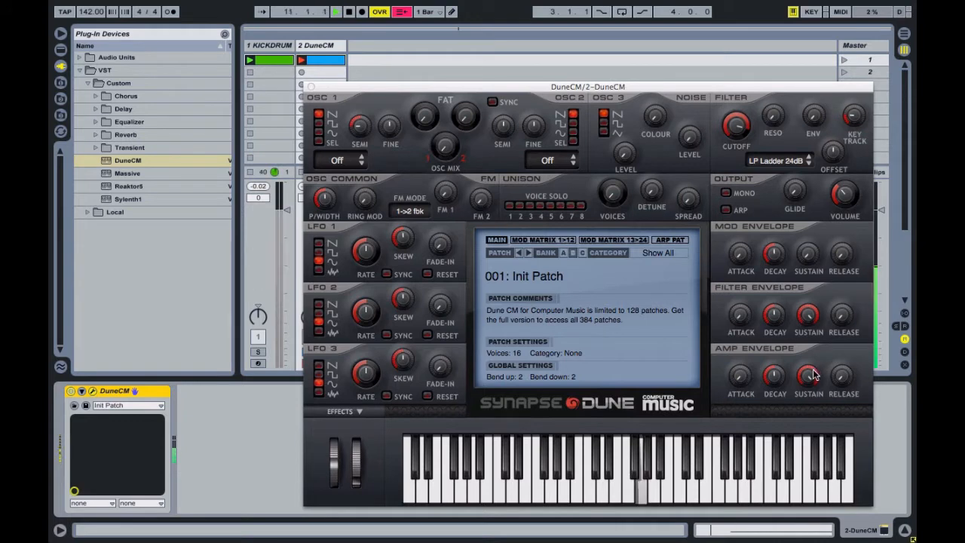
pyautogui.moveTo(810, 383); pyautogui.dragTo(797, 539)
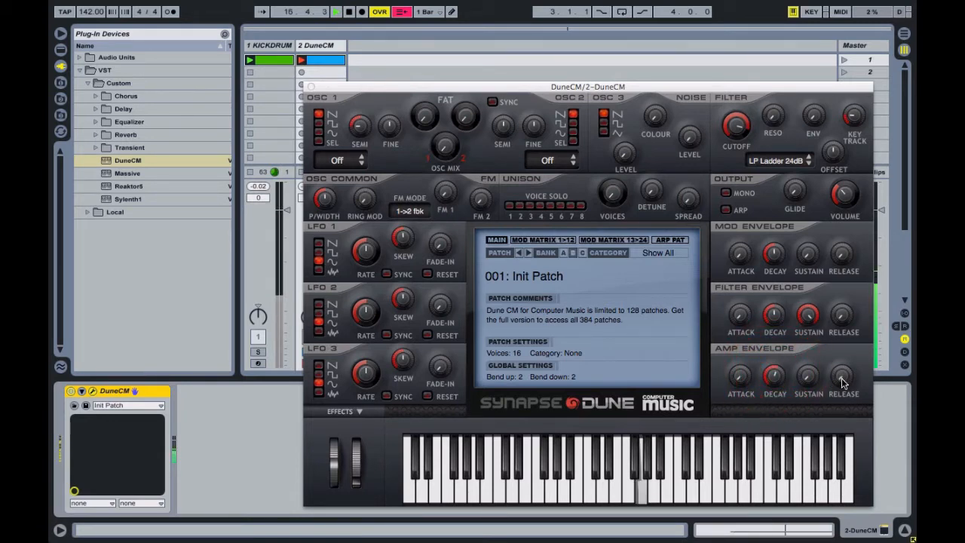
pyautogui.moveTo(844, 378); pyautogui.dragTo(844, 373)
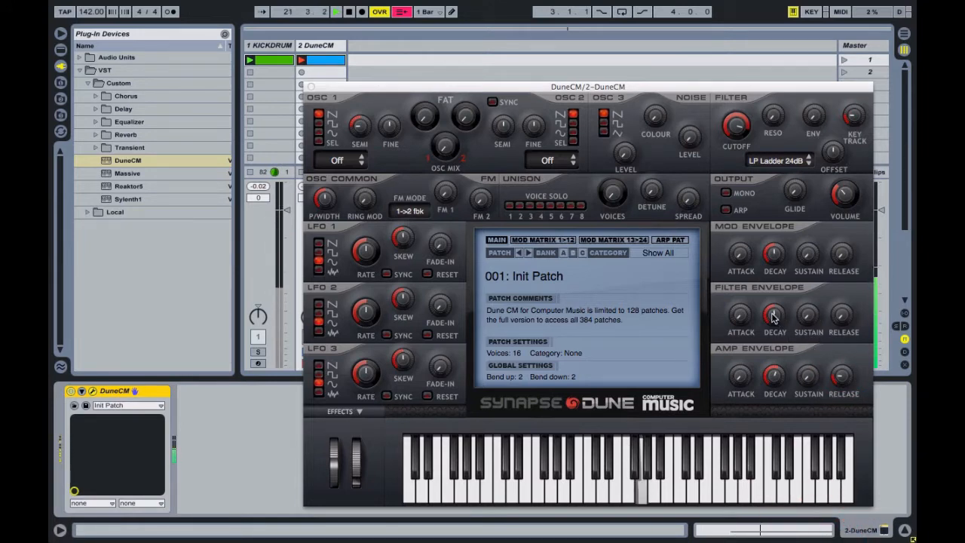
# Step: Shape the filter envelope with maximum decay and an attack of about 41%
pyautogui.moveTo(772, 313); pyautogui.dragTo(774, 185)
pyautogui.moveTo(745, 309); pyautogui.dragTo(744, 306)
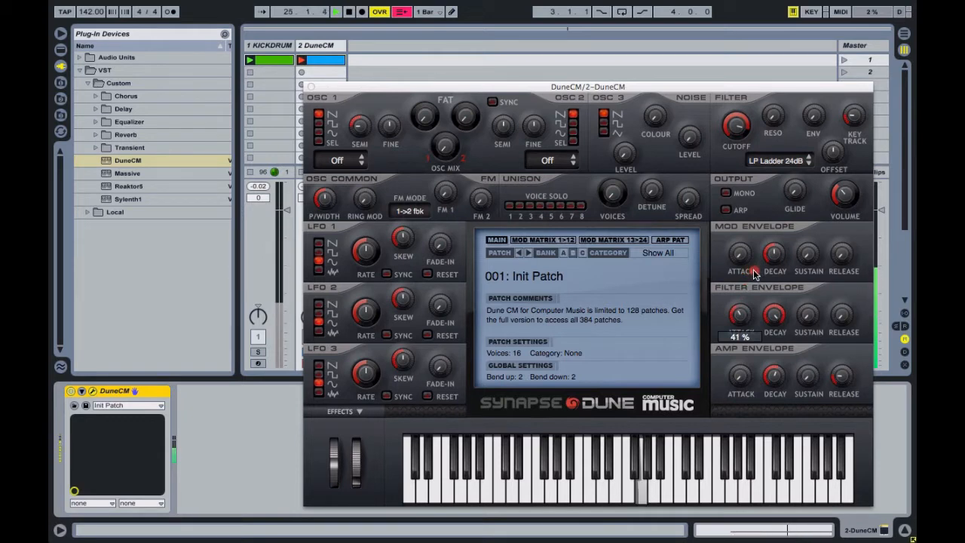
pyautogui.moveTo(755, 273); pyautogui.dragTo(755, 276)
pyautogui.click(843, 322)
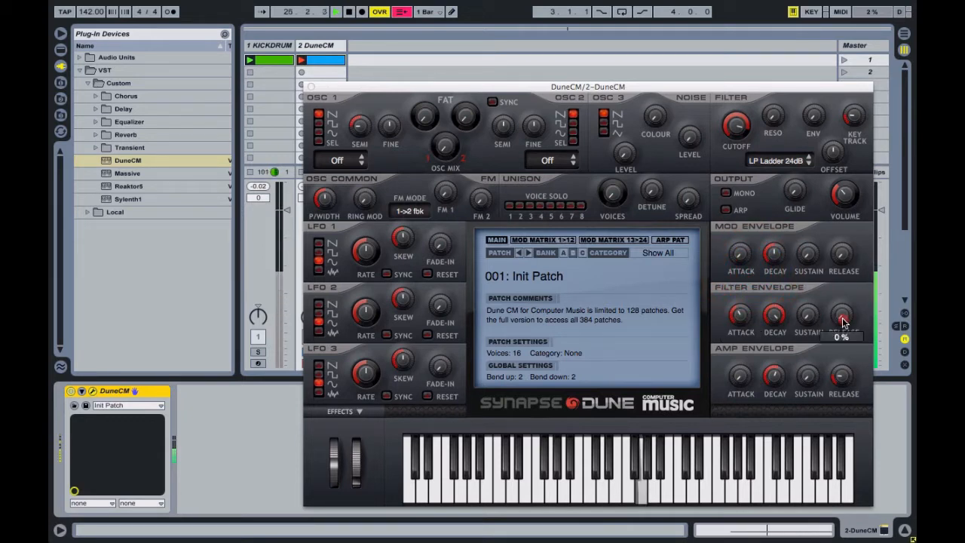
# Step: Route Filter Env to Filter Cutoff with an amount of -70 in slot 2 of the modulation matrix
pyautogui.click(554, 240)
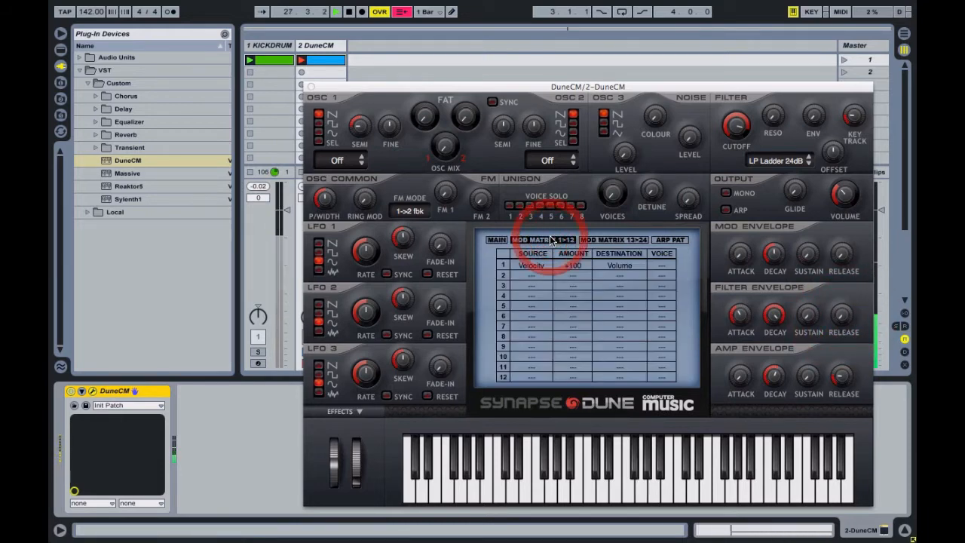
pyautogui.click(538, 280)
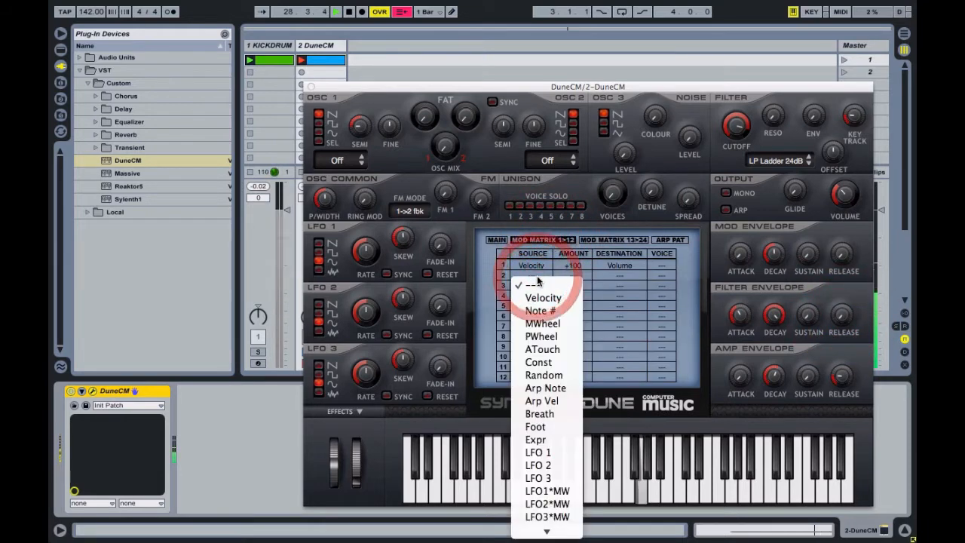
pyautogui.scroll(-3, 542, 438)
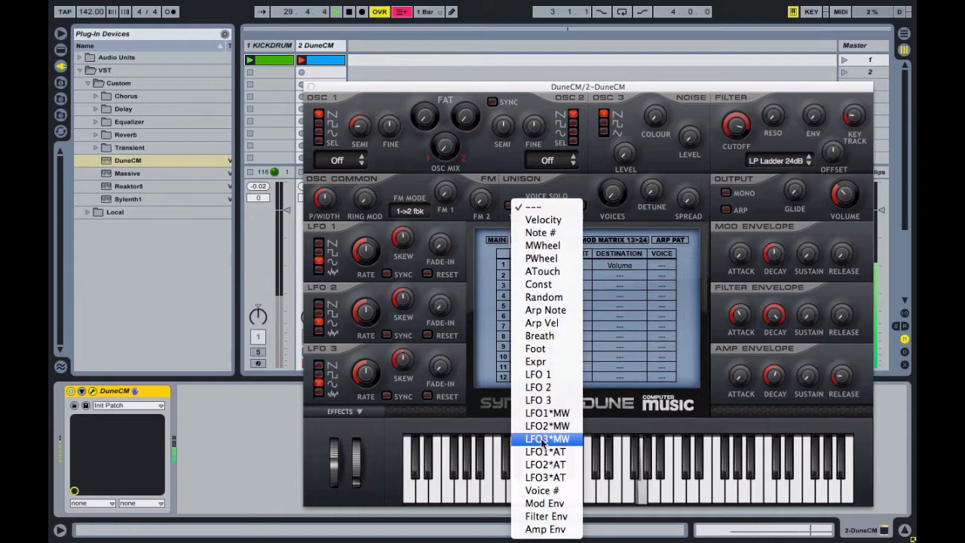
pyautogui.click(545, 516)
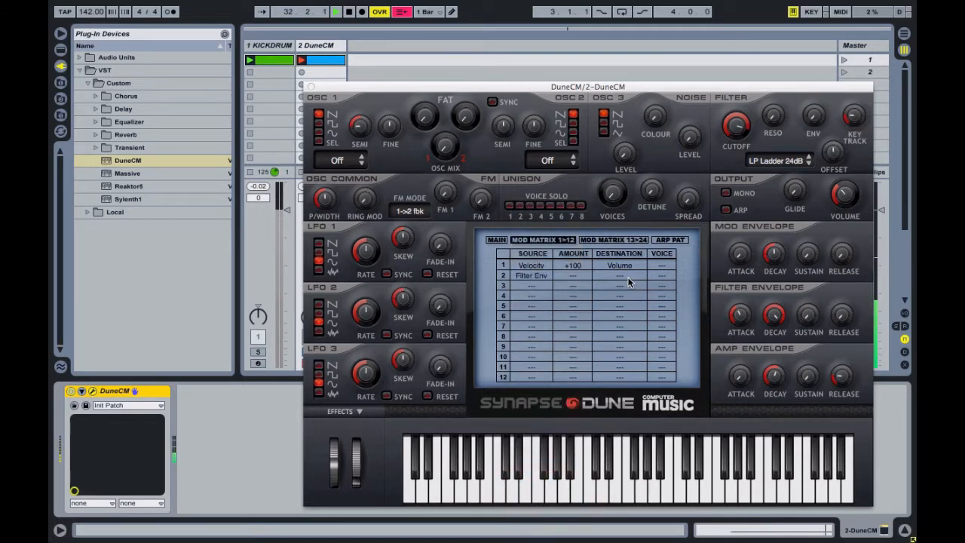
pyautogui.click(628, 278)
pyautogui.moveTo(619, 317)
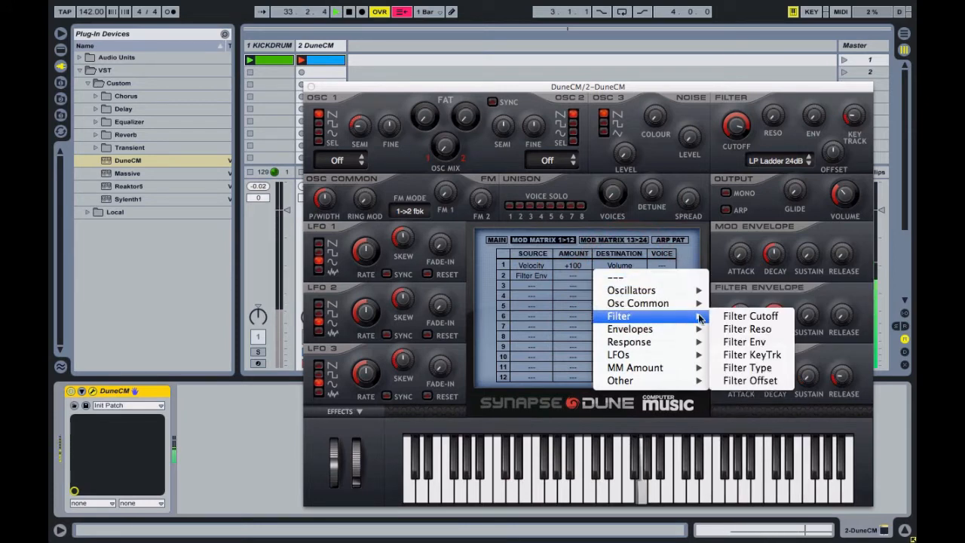
pyautogui.click(747, 318)
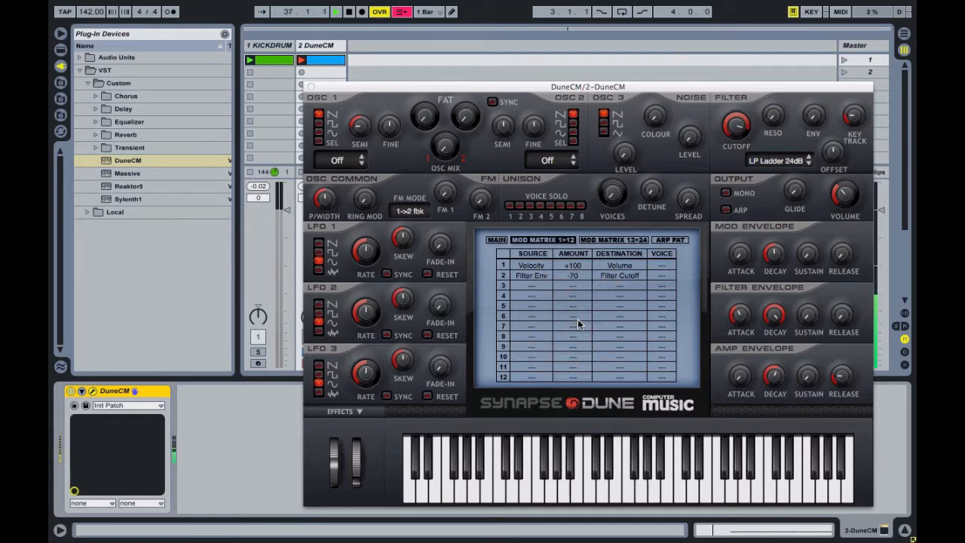
# Step: Route Const to Osc 1 Phase with an amount of +70 in slot 3 of the modulation matrix
pyautogui.click(541, 289)
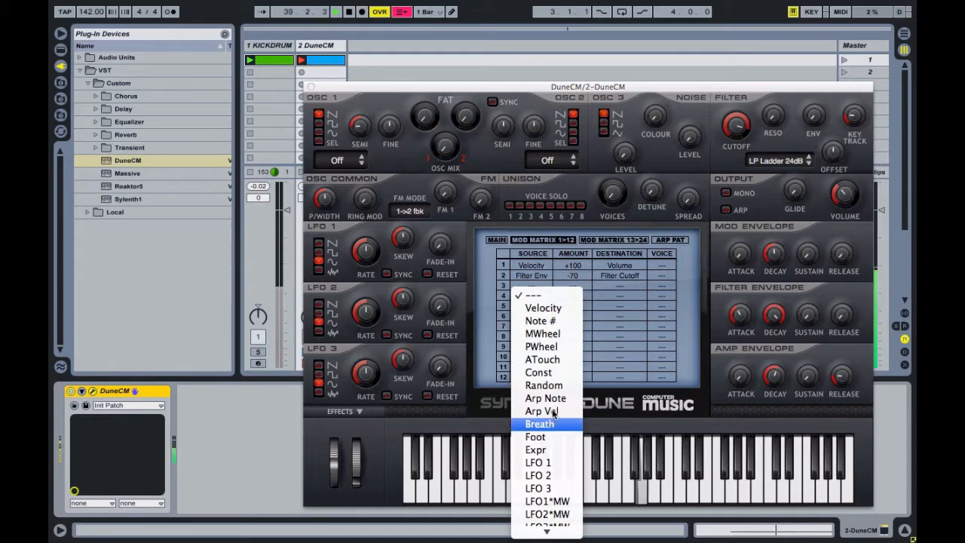
pyautogui.click(542, 373)
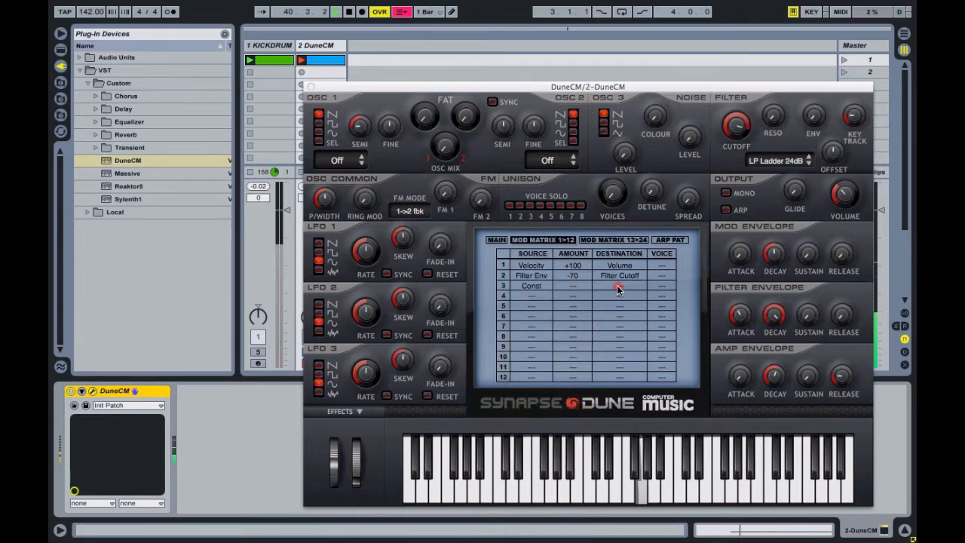
pyautogui.click(617, 290)
pyautogui.moveTo(678, 300)
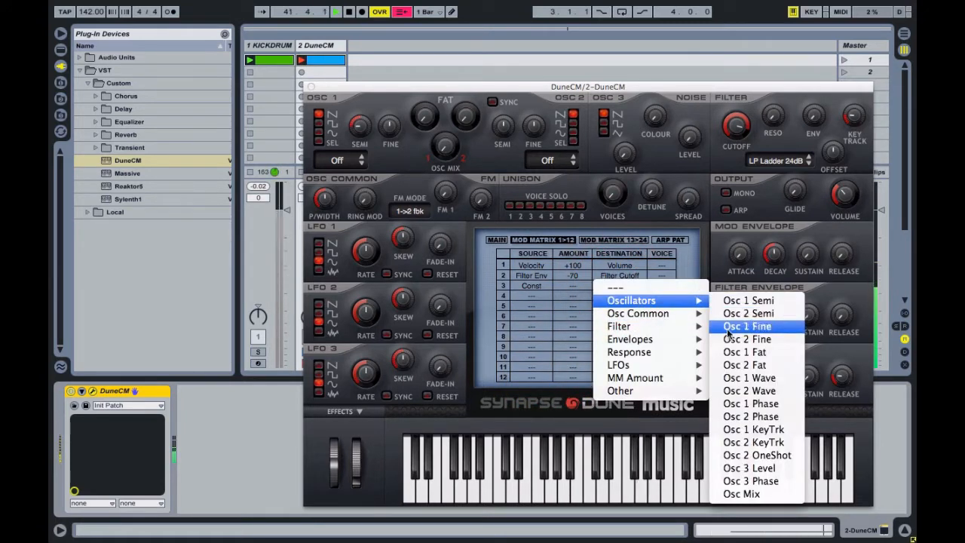
pyautogui.click(739, 403)
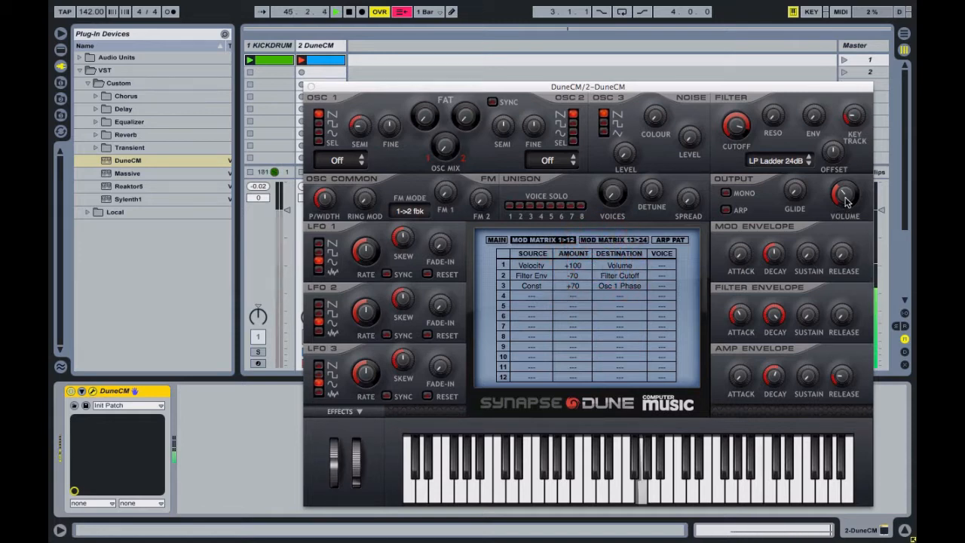
# Step: Raise the synthesizer's output volume and the filter envelope's release
pyautogui.moveTo(843, 199)
pyautogui.moveTo(844, 193); pyautogui.dragTo(849, 186)
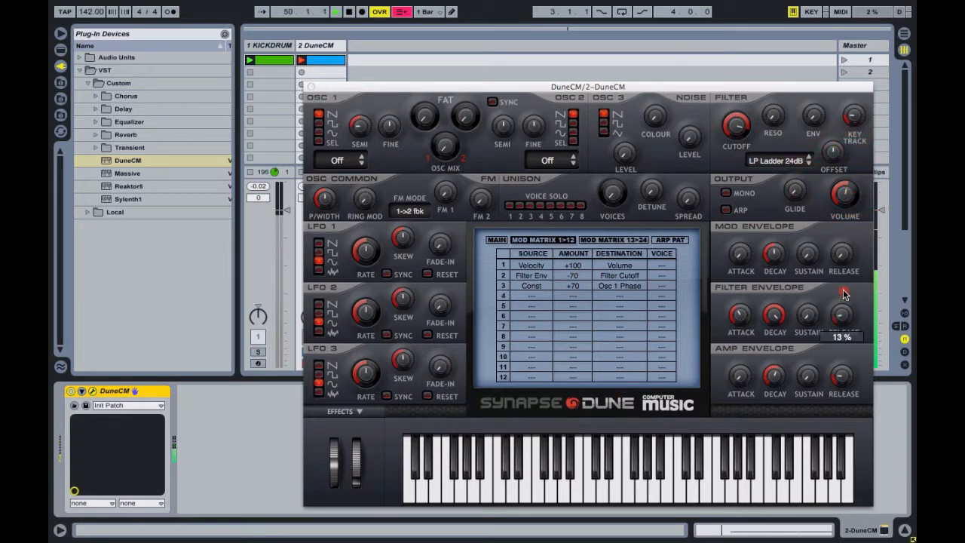
pyautogui.moveTo(844, 315); pyautogui.dragTo(852, 261)
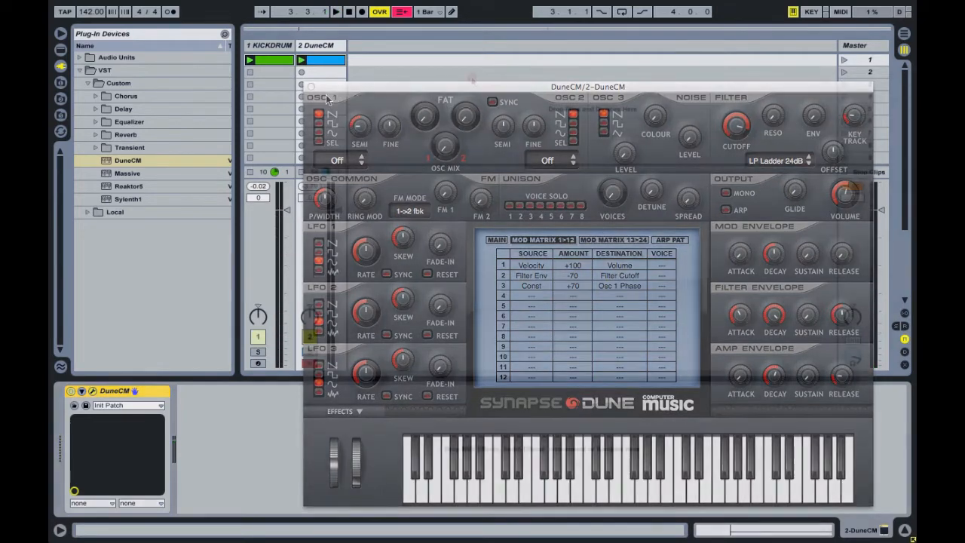
# Step: Set the project tempo to 135 BPM and play the loop with the DuneCM track soloed
pyautogui.write('35')
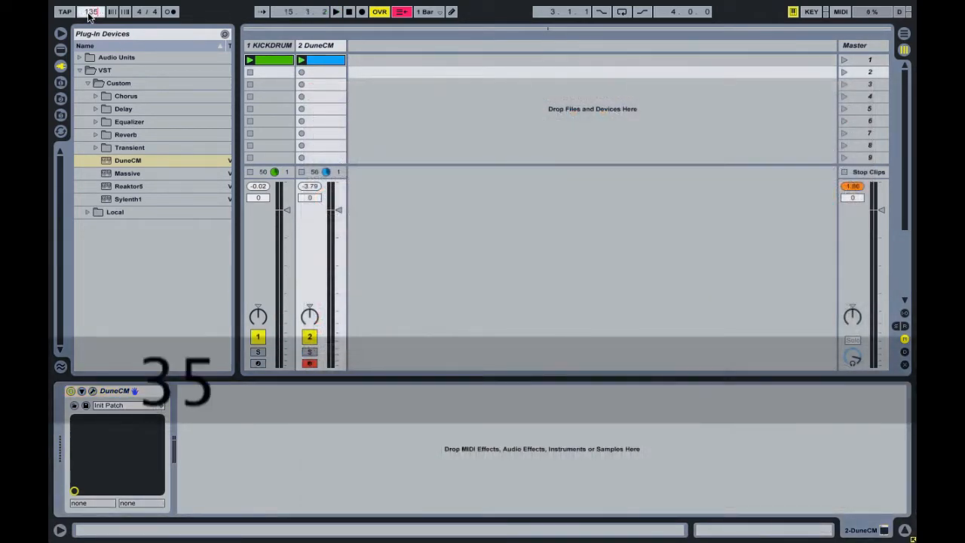
pyautogui.press('space')
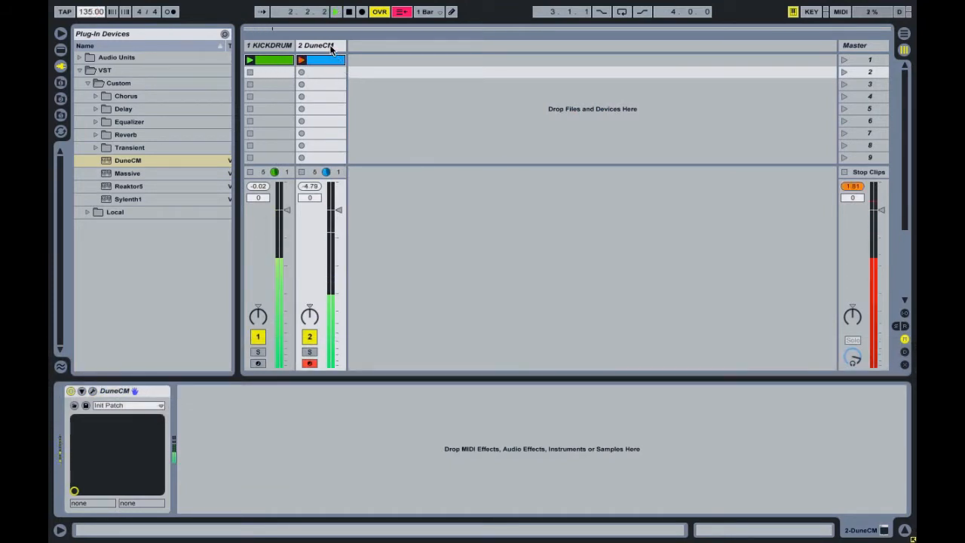
pyautogui.click(309, 351)
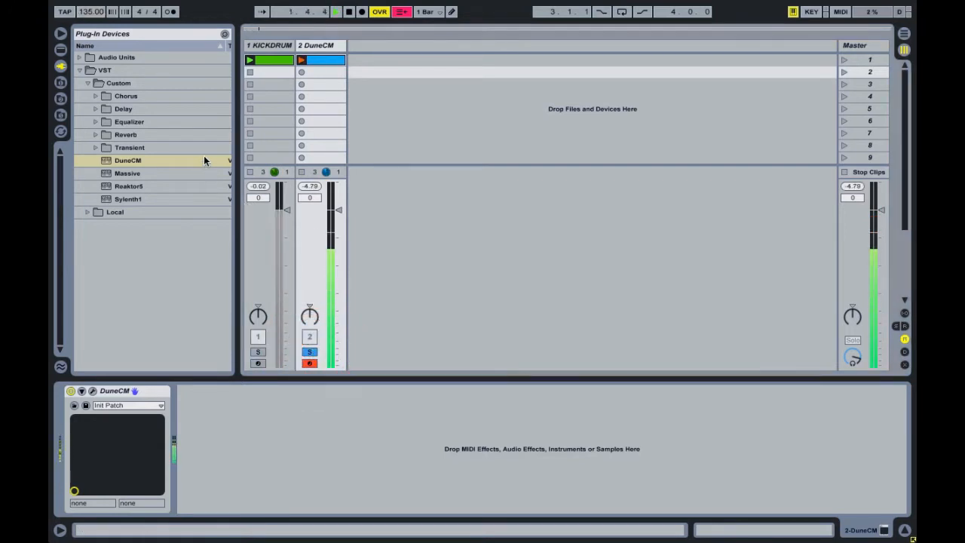
# Step: Load the SATURN audio effect rack on the DuneCM track and choose the Gentle Saturation style
pyautogui.click(60, 49)
pyautogui.scroll(-3, 102, 124)
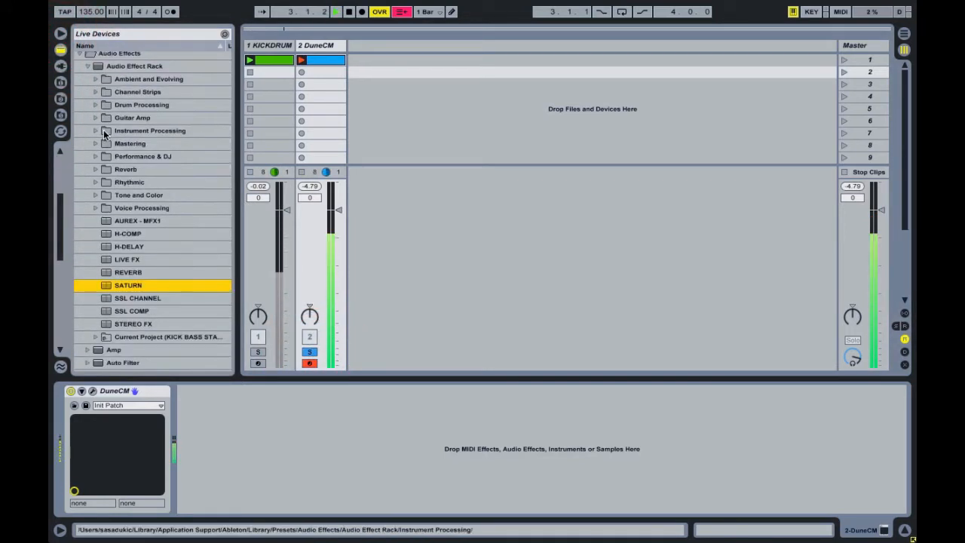
pyautogui.doubleClick(130, 286)
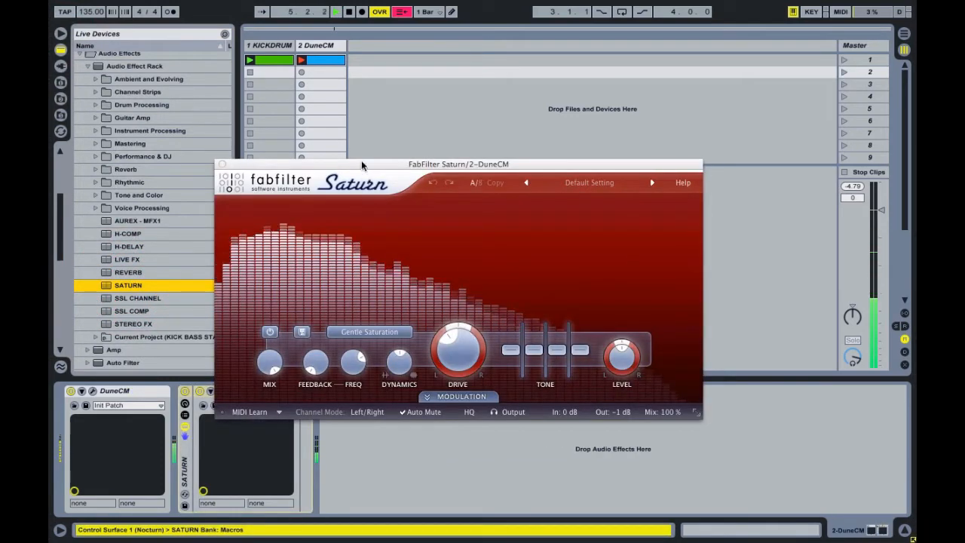
pyautogui.moveTo(362, 166); pyautogui.dragTo(528, 110)
pyautogui.click(562, 276)
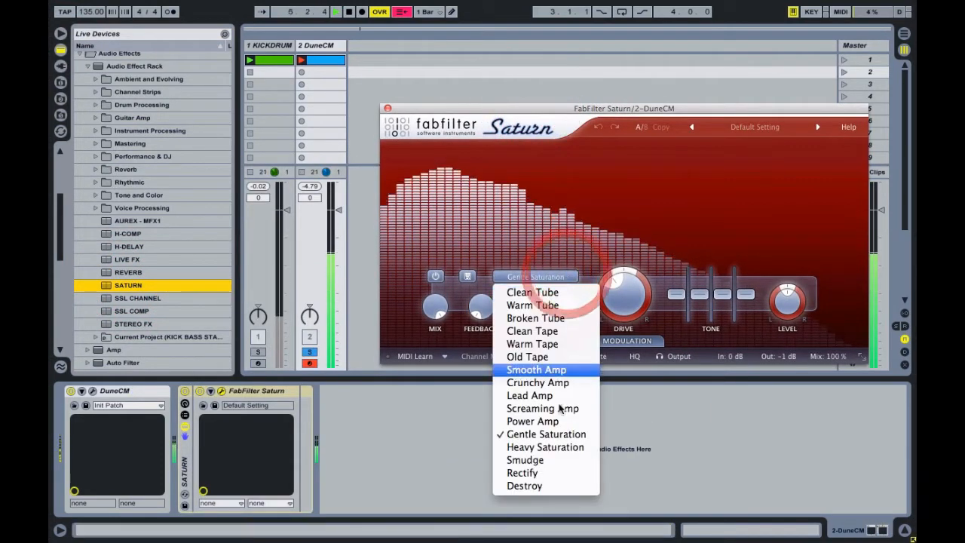
pyautogui.click(549, 433)
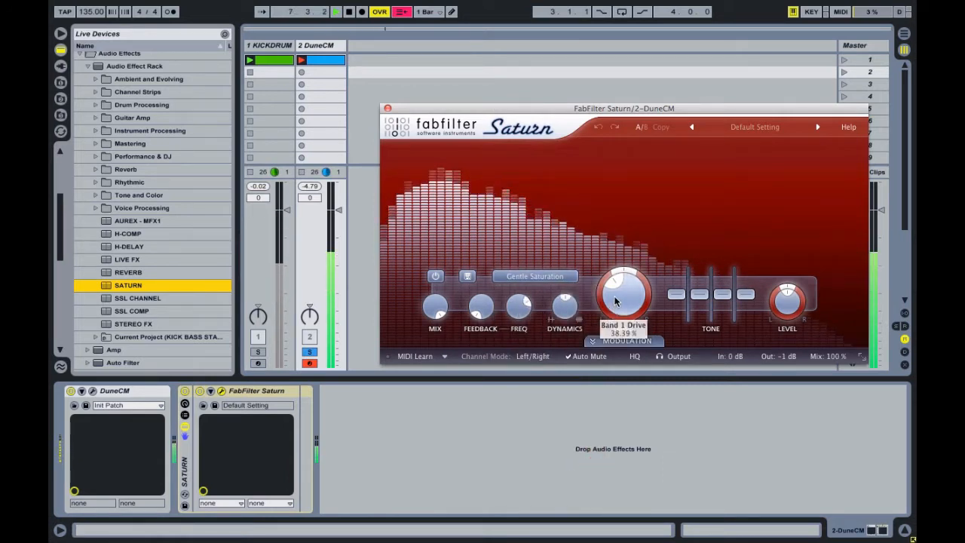
# Step: Compare the bass sound with the SATURN rack bypassed and enabled
pyautogui.click(186, 392)
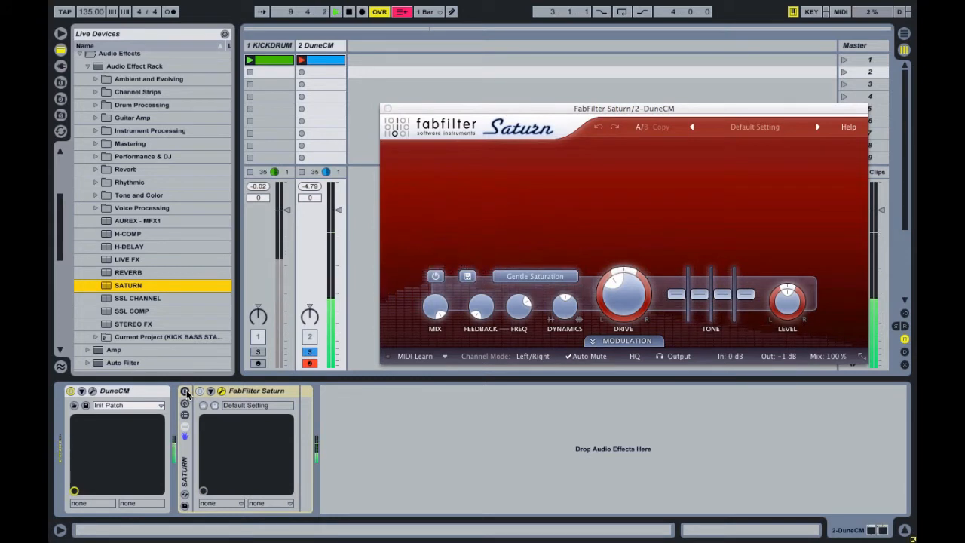
pyautogui.click(186, 392)
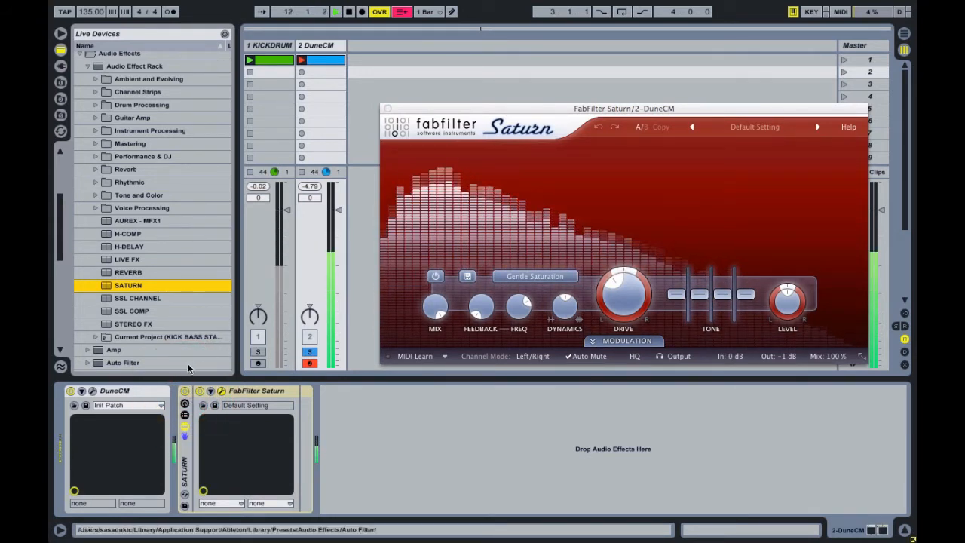
pyautogui.click(184, 392)
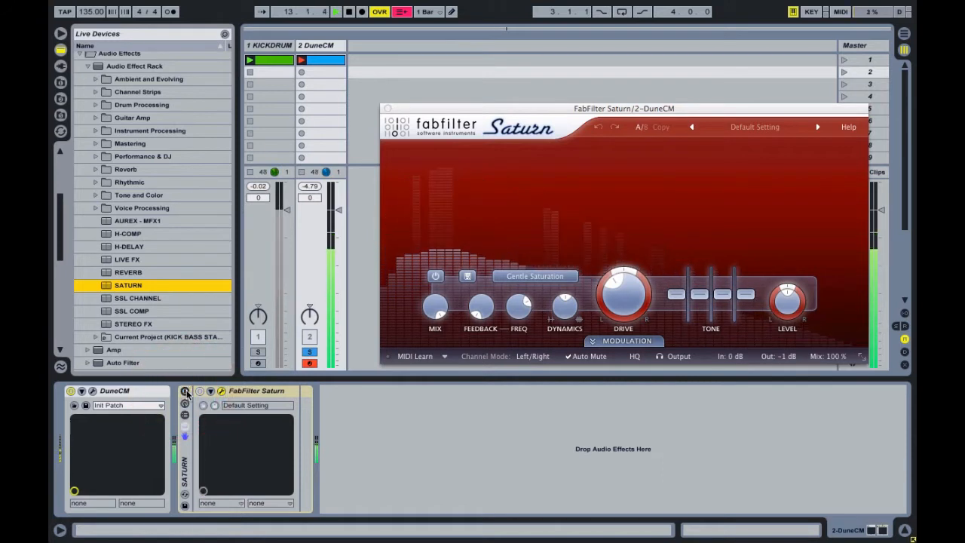
pyautogui.click(185, 392)
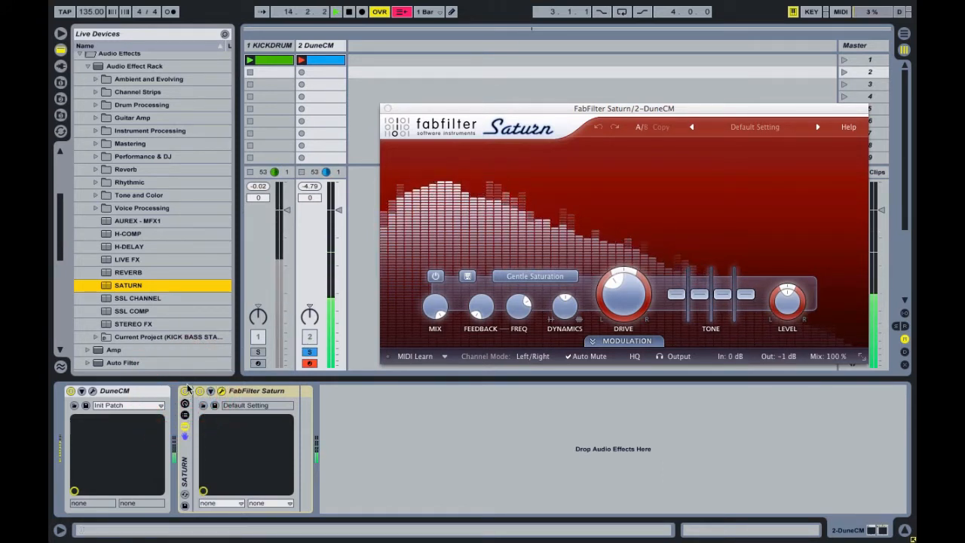
pyautogui.click(184, 392)
pyautogui.click(185, 392)
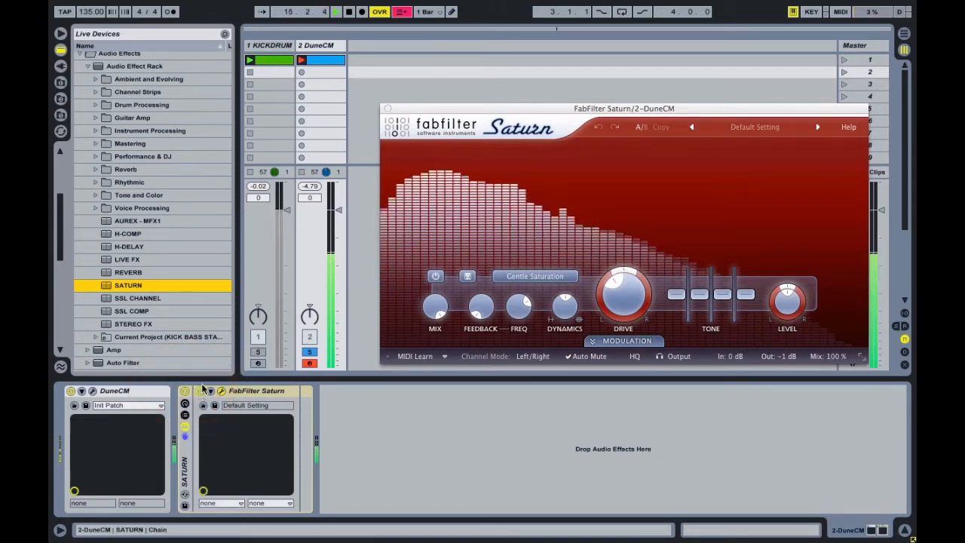
# Step: Add a Utility device after the SATURN rack and invert the phase of both the left and right channels
pyautogui.scroll(-15, 127, 365)
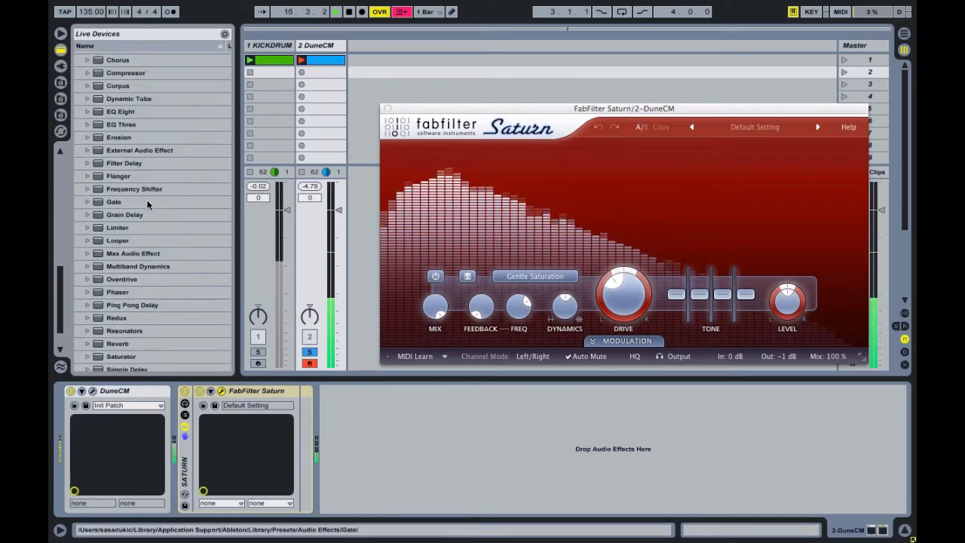
pyautogui.doubleClick(115, 338)
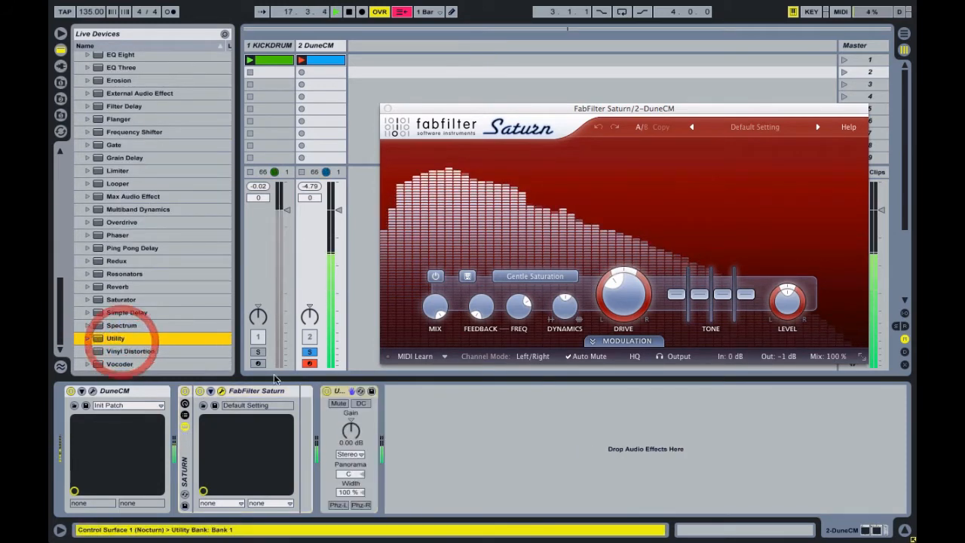
pyautogui.click(336, 505)
pyautogui.click(360, 504)
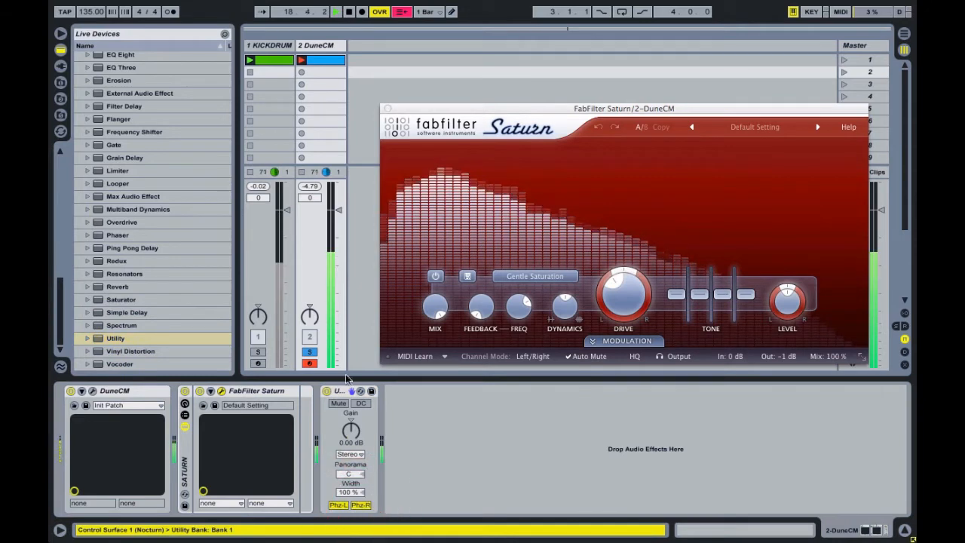
# Step: Unsolo the DuneCM track briefly to hear it with the kick, solo it again, and fold the FabFilter Saturn device
pyautogui.click(309, 351)
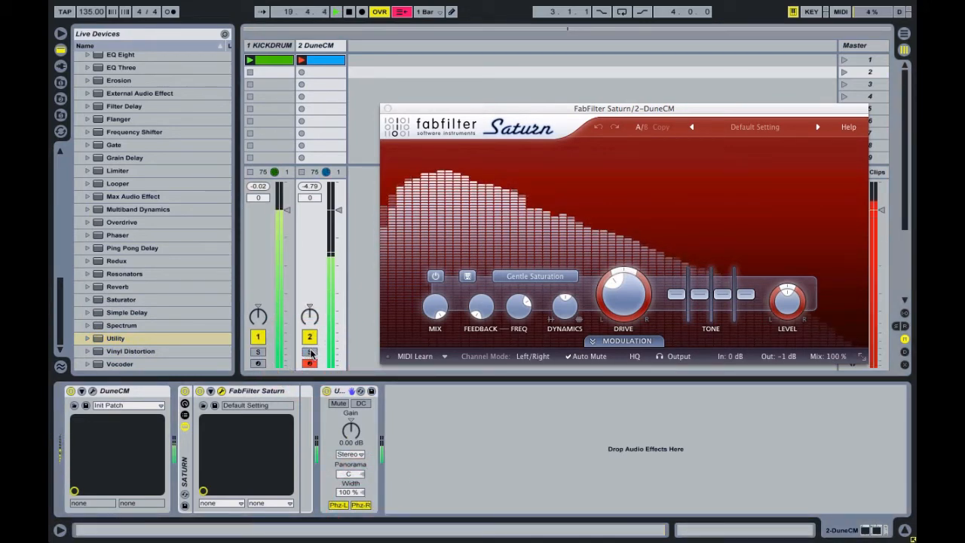
pyautogui.click(309, 352)
pyautogui.doubleClick(276, 390)
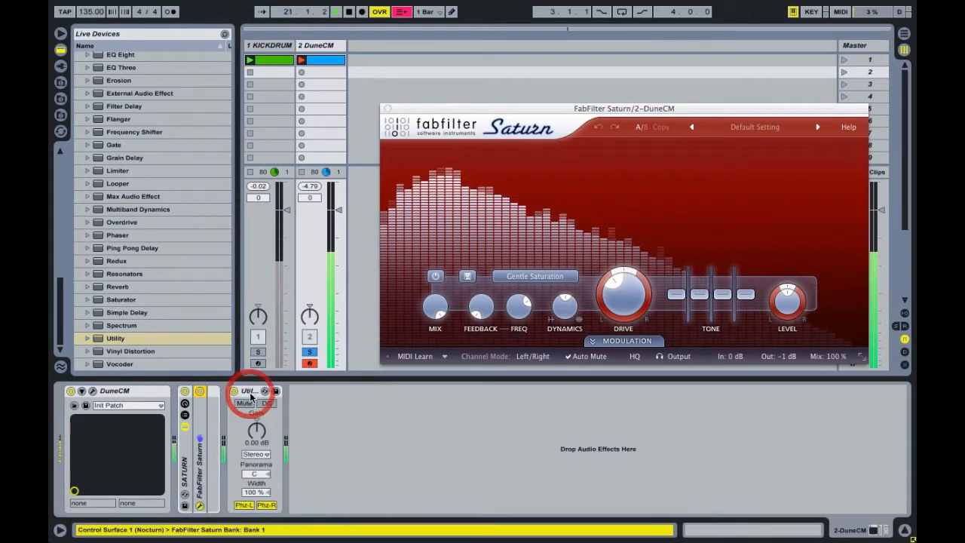
# Step: Fold the Utility device and add FabFilter Pro-Q from the Equalizer folder after it on the DuneCM track
pyautogui.doubleClick(249, 393)
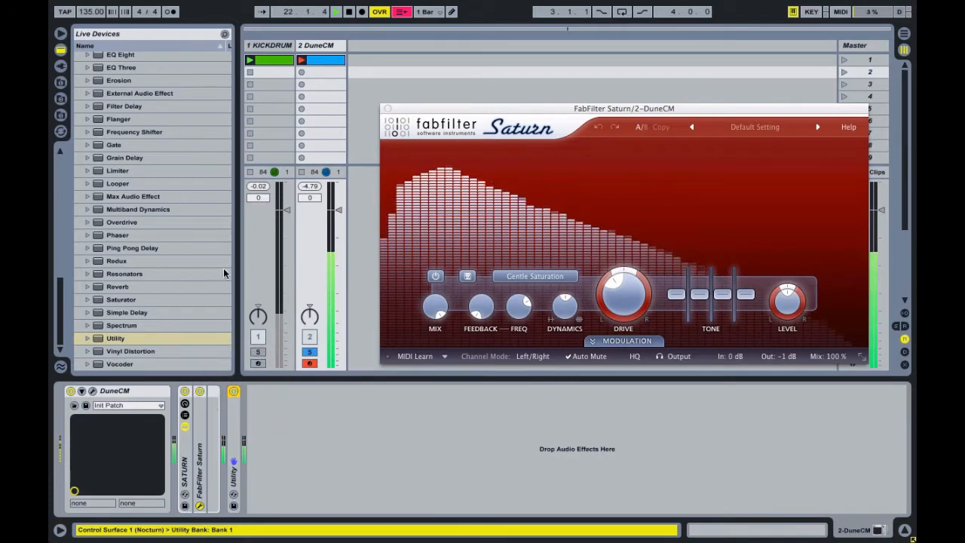
pyautogui.click(60, 66)
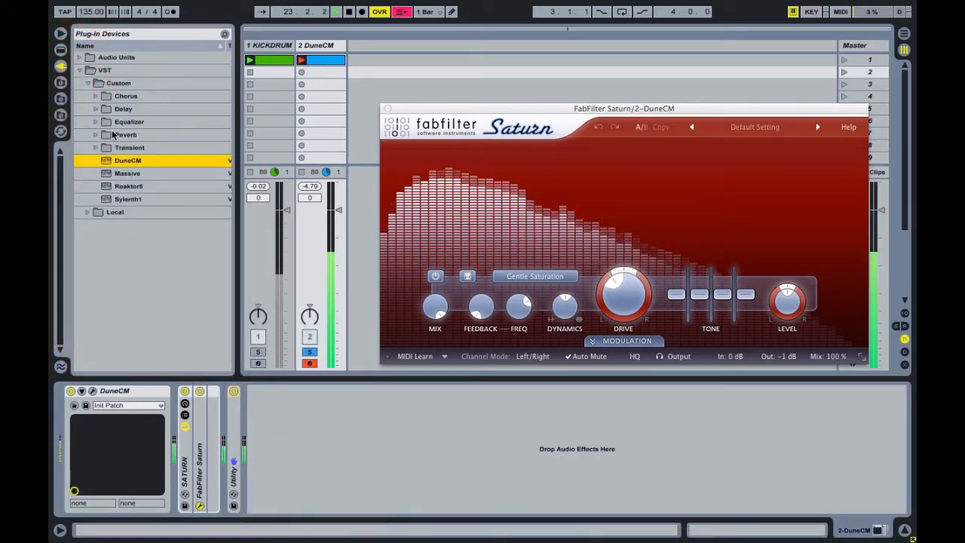
pyautogui.click(95, 121)
pyautogui.doubleClick(131, 135)
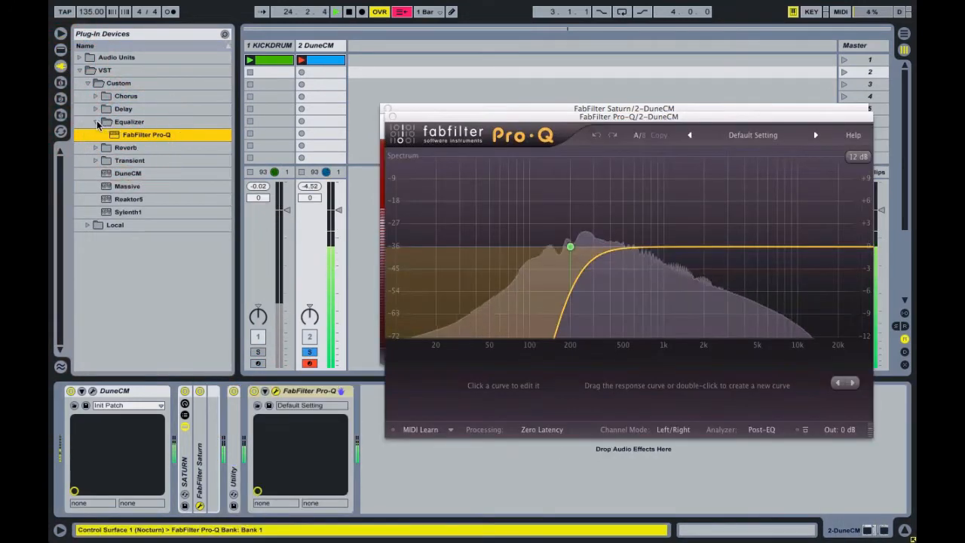
pyautogui.click(95, 121)
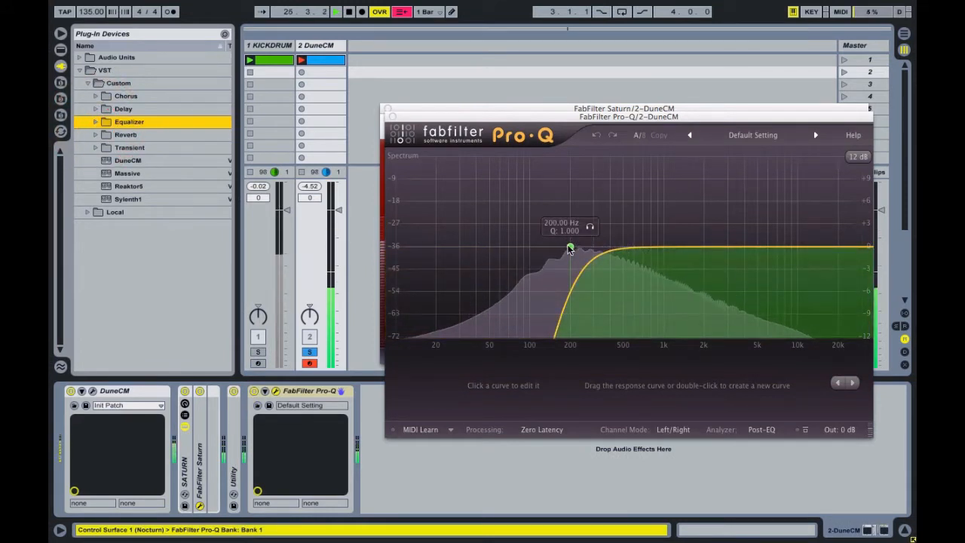
# Step: Change the Pro-Q's low cut band to a Bell, boost it about 4 dB at about 44 Hz, and restart playback
pyautogui.click(570, 247)
pyautogui.click(500, 383)
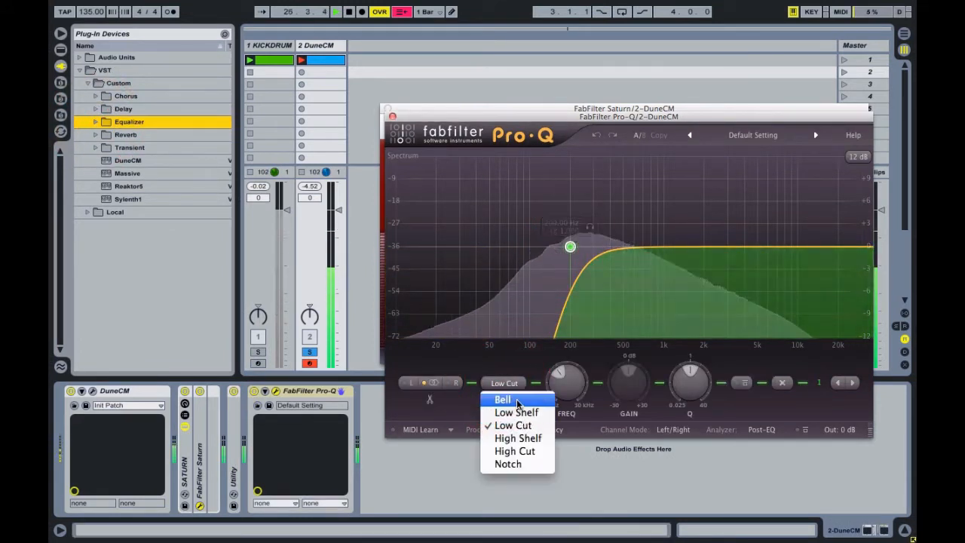
pyautogui.click(502, 399)
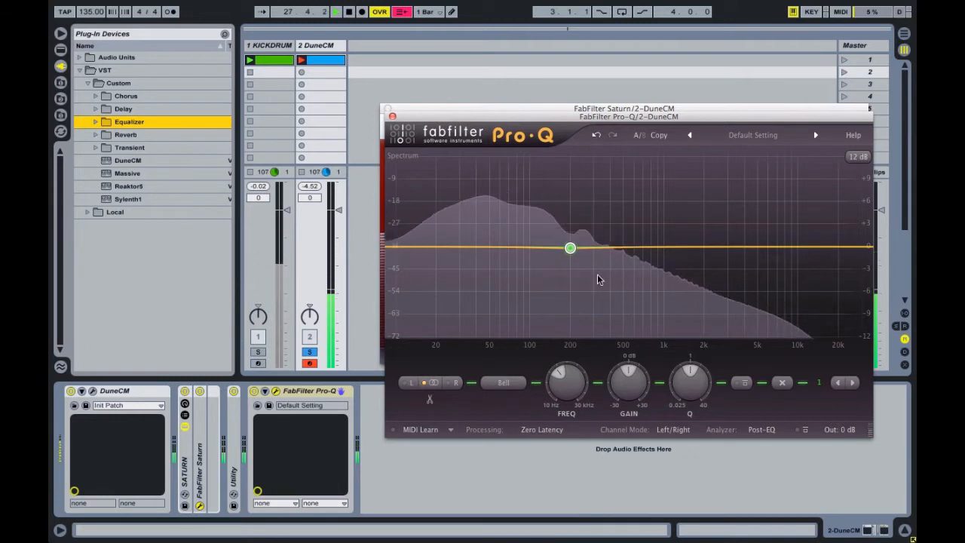
pyautogui.moveTo(570, 248); pyautogui.dragTo(482, 217)
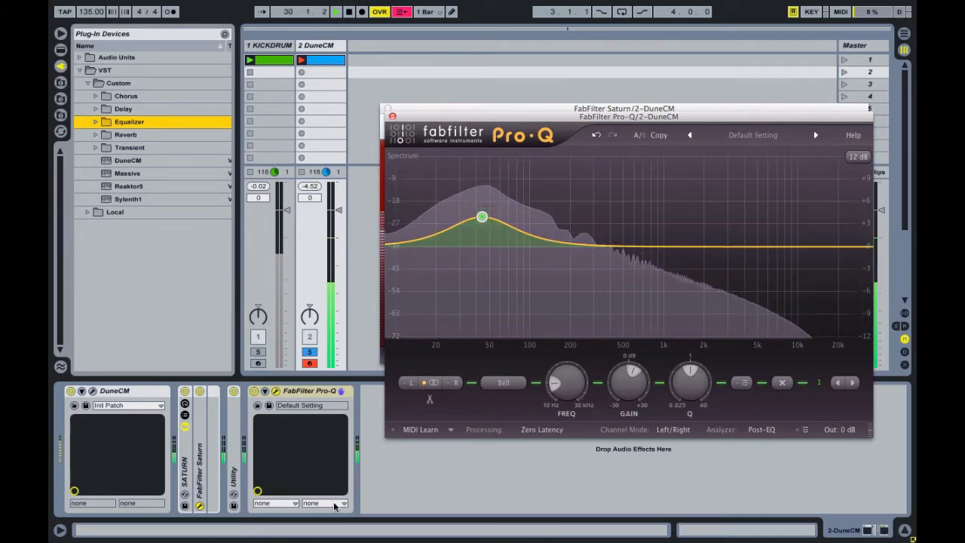
pyautogui.click(426, 478)
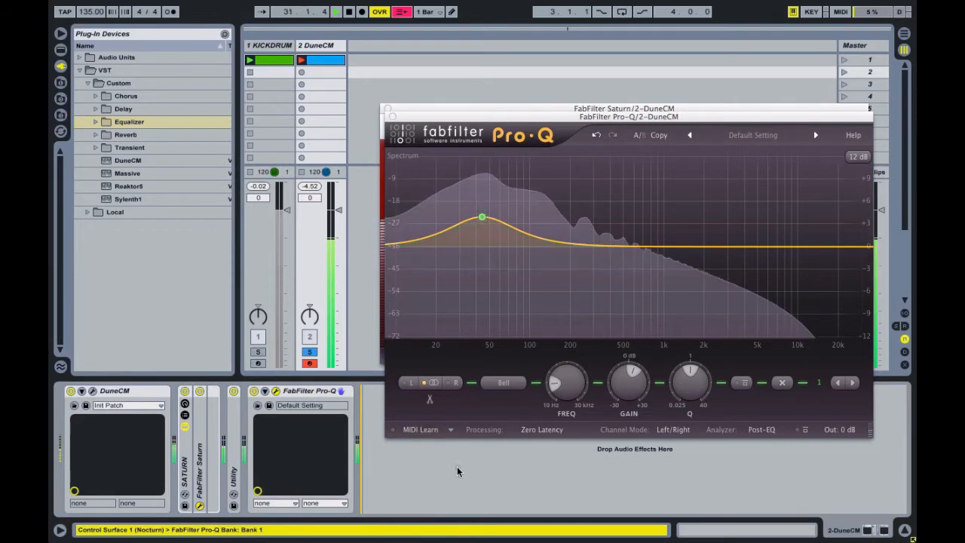
pyautogui.press('space')
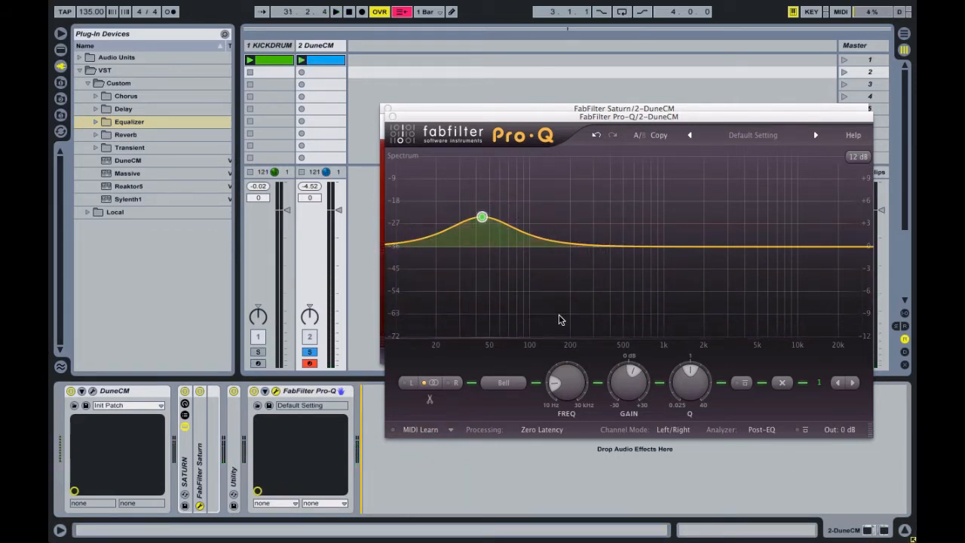
pyautogui.press('space')
# Step: Set the bell band's frequency to 49 Hz and its gain to +4 dB, trying +3 dB first
pyautogui.click(483, 220)
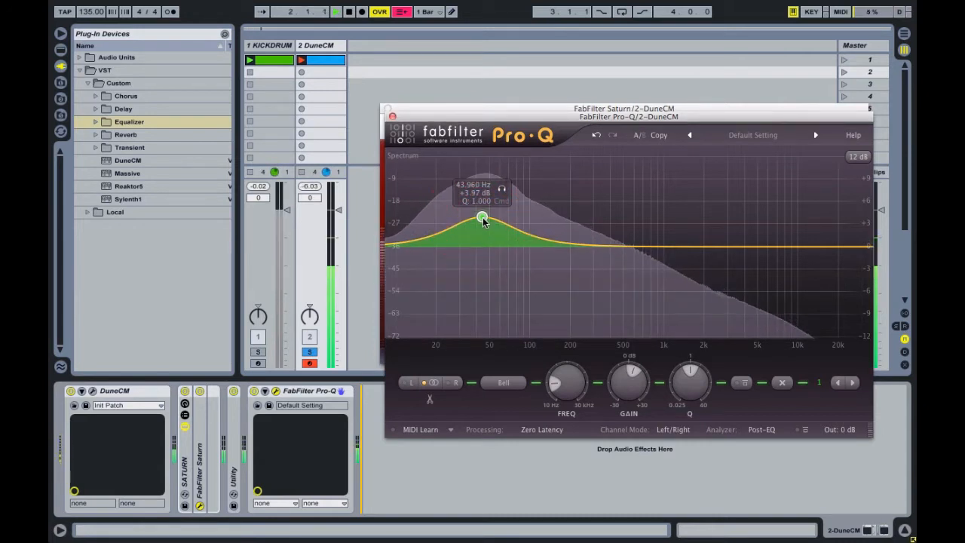
pyautogui.click(564, 383)
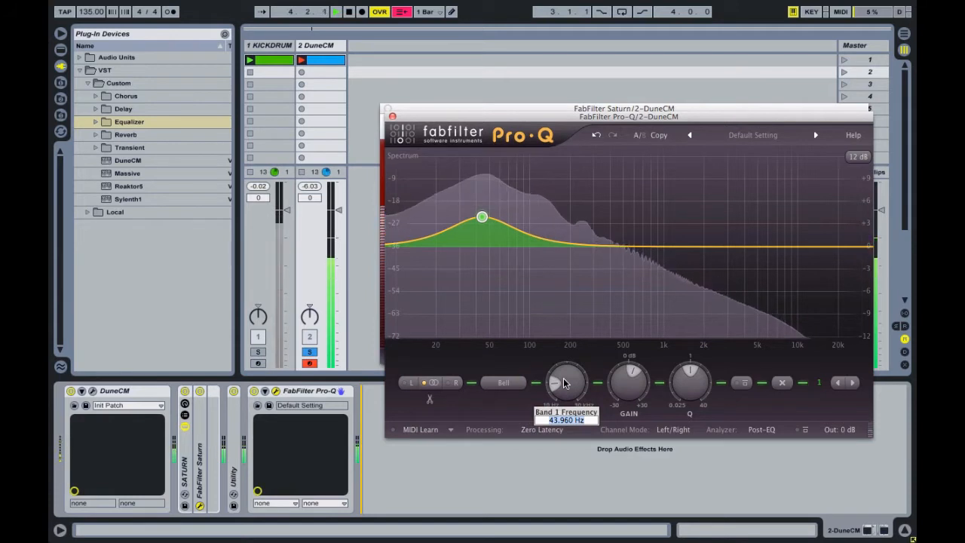
pyautogui.write('49')
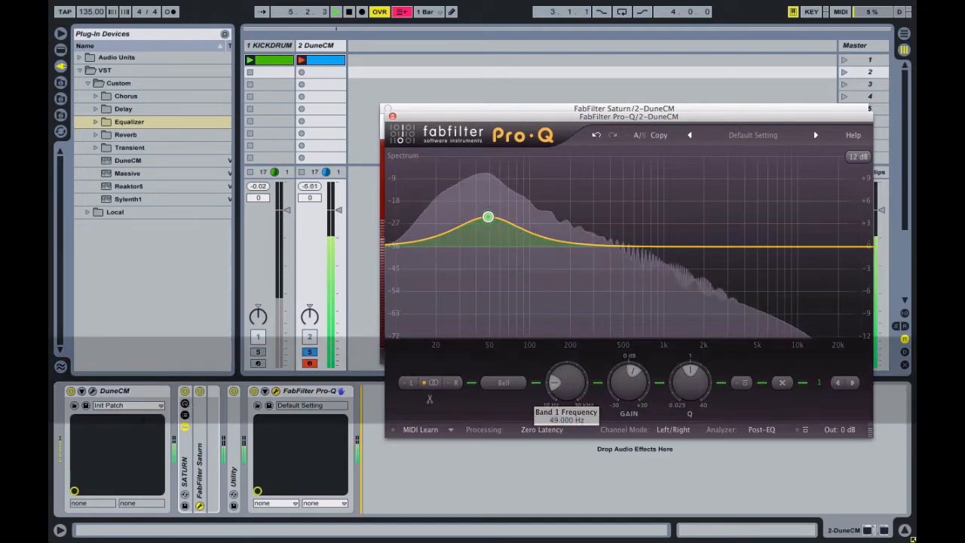
pyautogui.press('Return')
pyautogui.click(624, 377)
pyautogui.write('3')
pyautogui.press('Return')
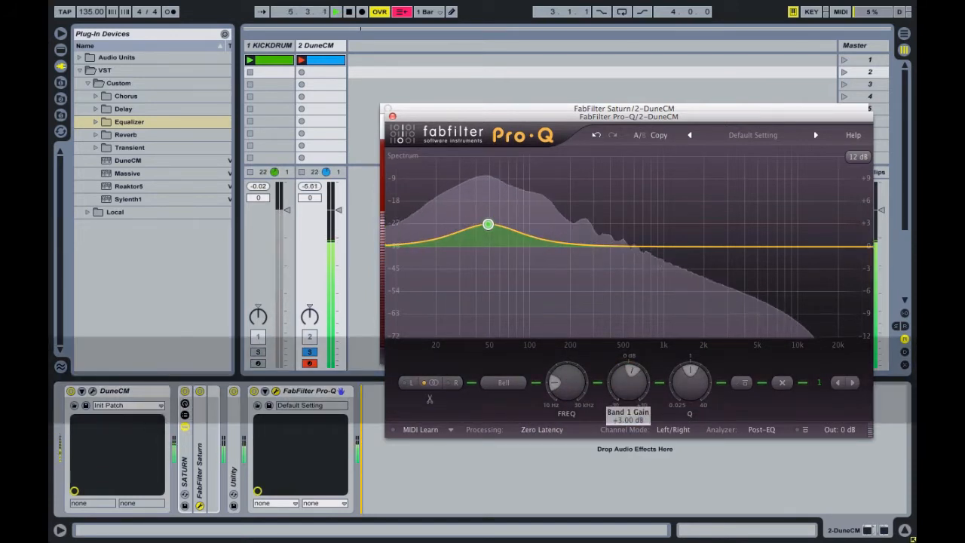
pyautogui.write('4')
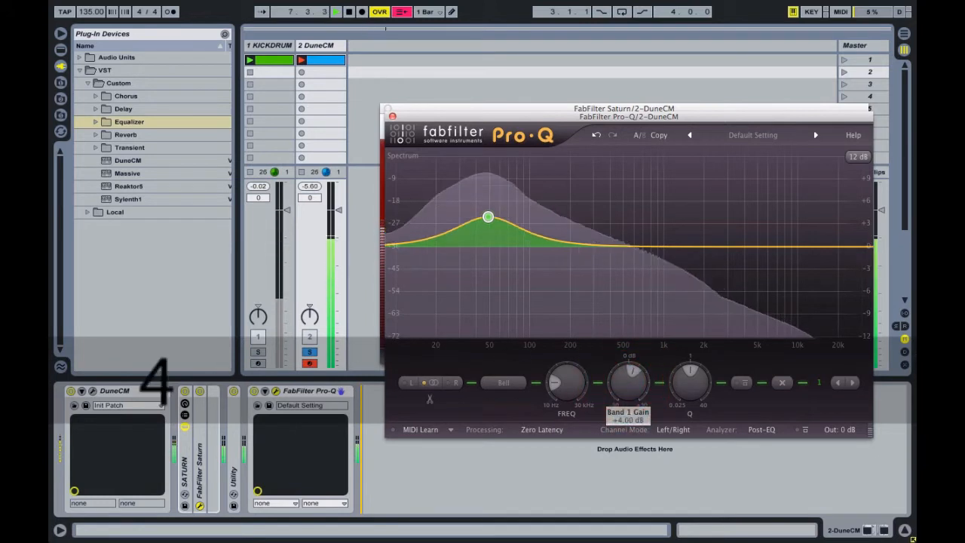
pyautogui.press('Return')
# Step: Narrow the 49 Hz band to a Q of about 2.8 and compare the sound with the band bypassed and enabled
pyautogui.moveTo(692, 400); pyautogui.dragTo(687, 373)
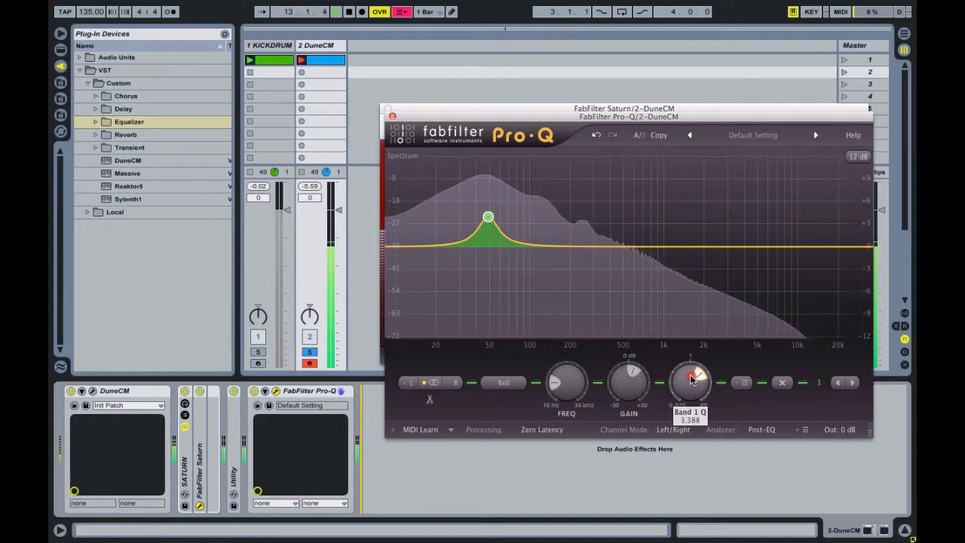
pyautogui.moveTo(691, 383); pyautogui.dragTo(701, 372)
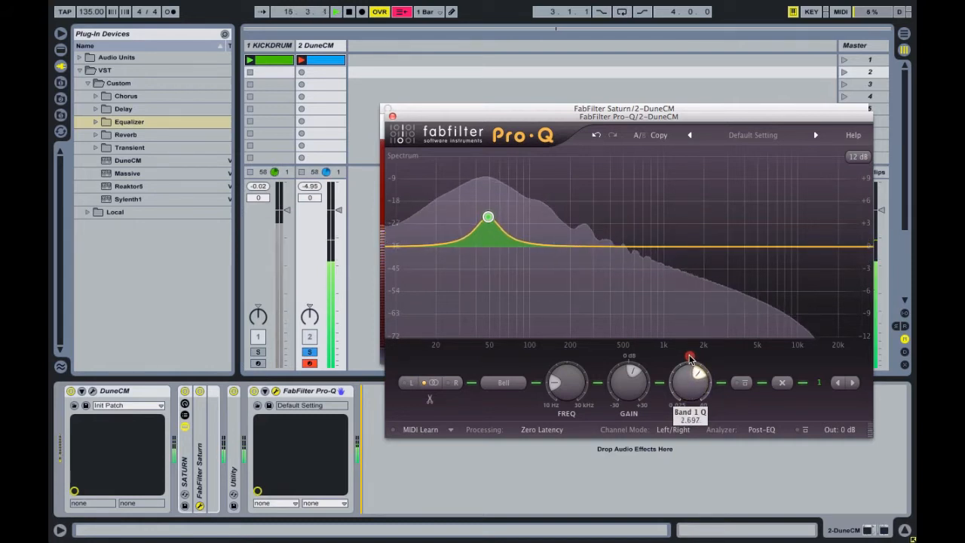
pyautogui.click(743, 383)
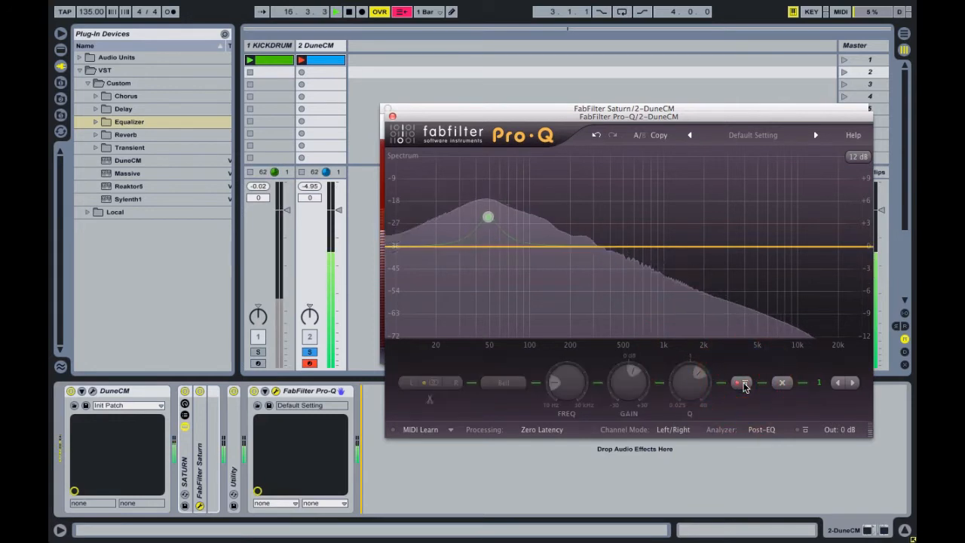
pyautogui.click(742, 383)
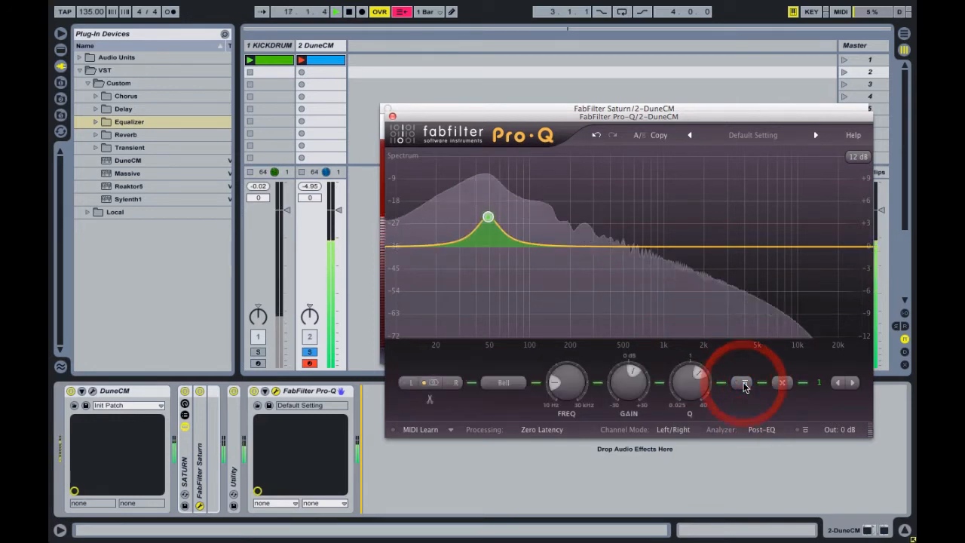
# Step: Close the Pro-Q and Saturn windows and unsolo the DuneCM track to hear it with the kick
pyautogui.click(392, 117)
pyautogui.click(390, 108)
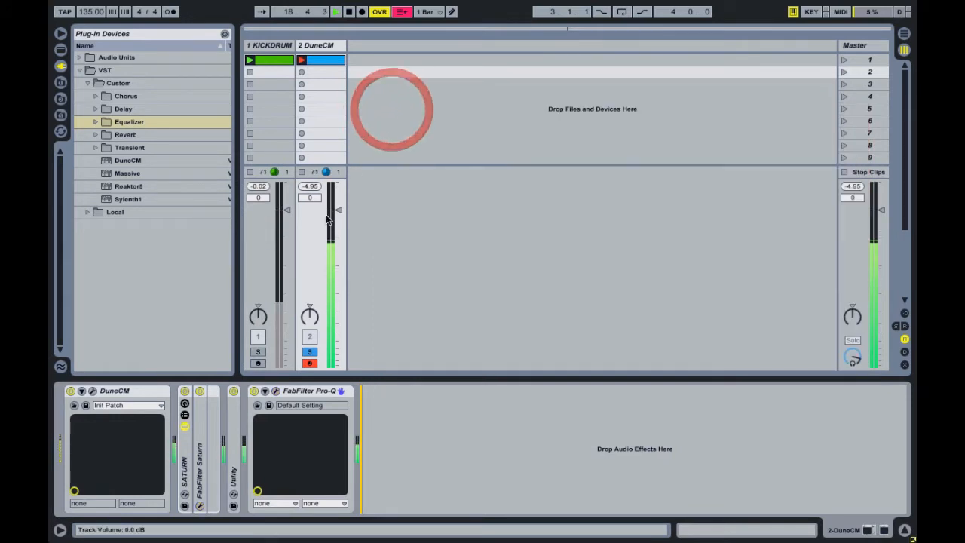
pyautogui.click(309, 352)
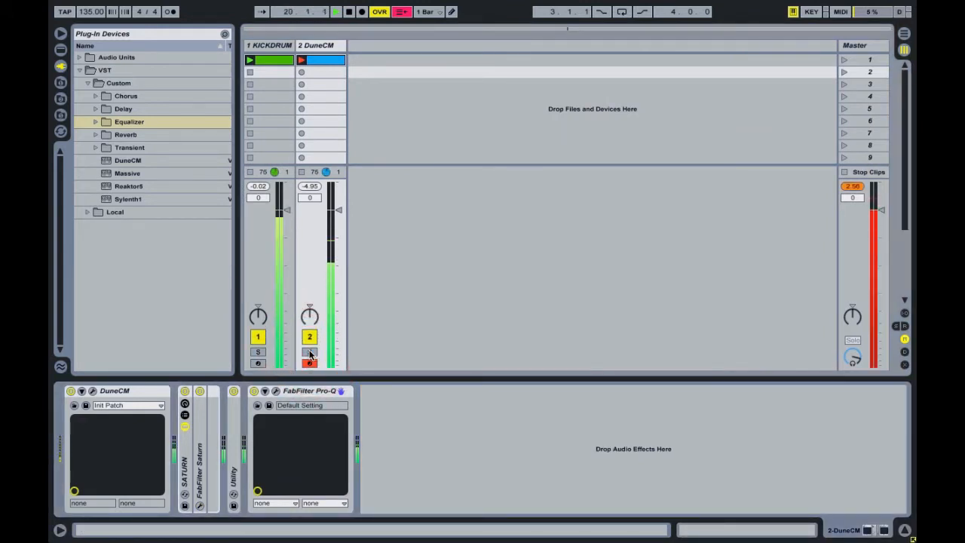
# Step: Add a second Pro-Q bell band at about 144 Hz with about +25.6 dB gain and a Q of about 15, and close the plug-in
pyautogui.click(277, 391)
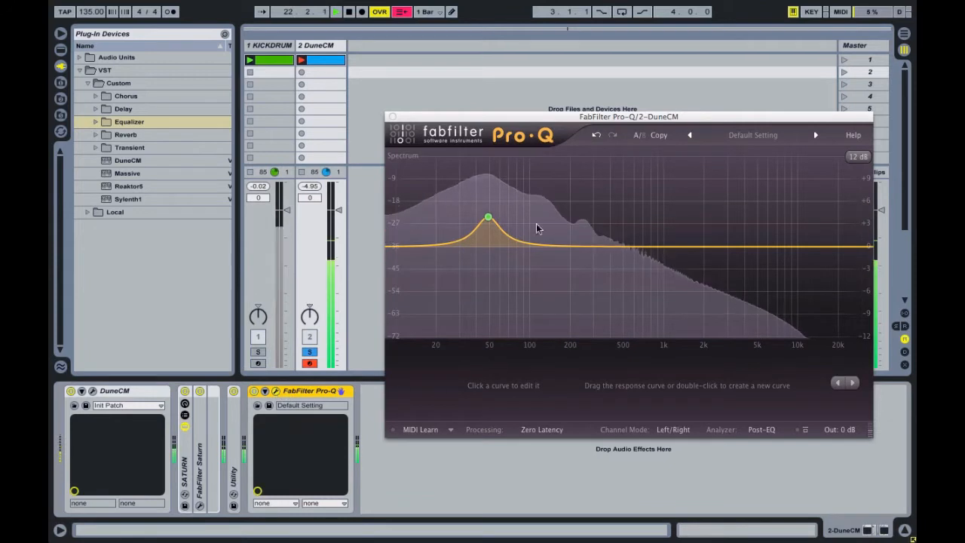
pyautogui.moveTo(558, 245); pyautogui.dragTo(559, 231)
pyautogui.moveTo(682, 384); pyautogui.dragTo(680, 260)
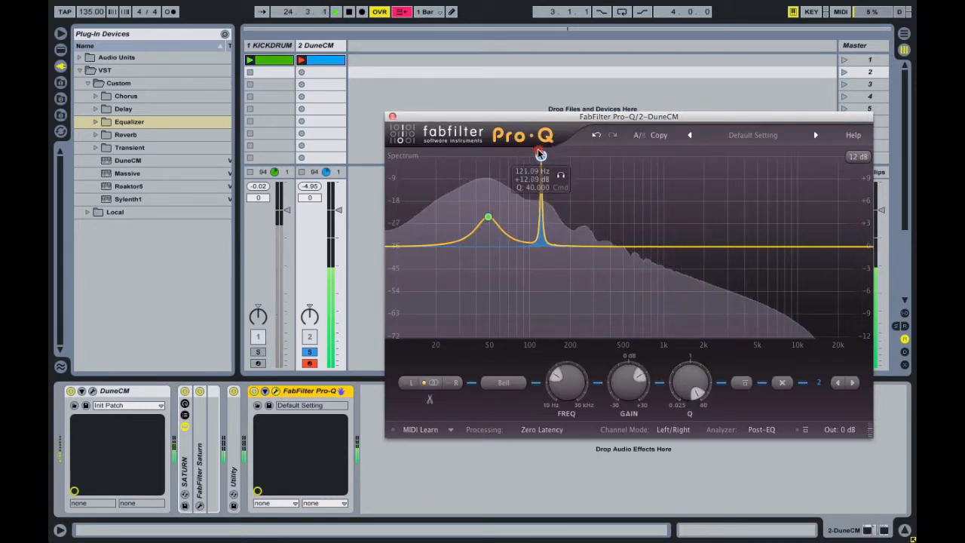
pyautogui.moveTo(541, 147); pyautogui.dragTo(541, 142)
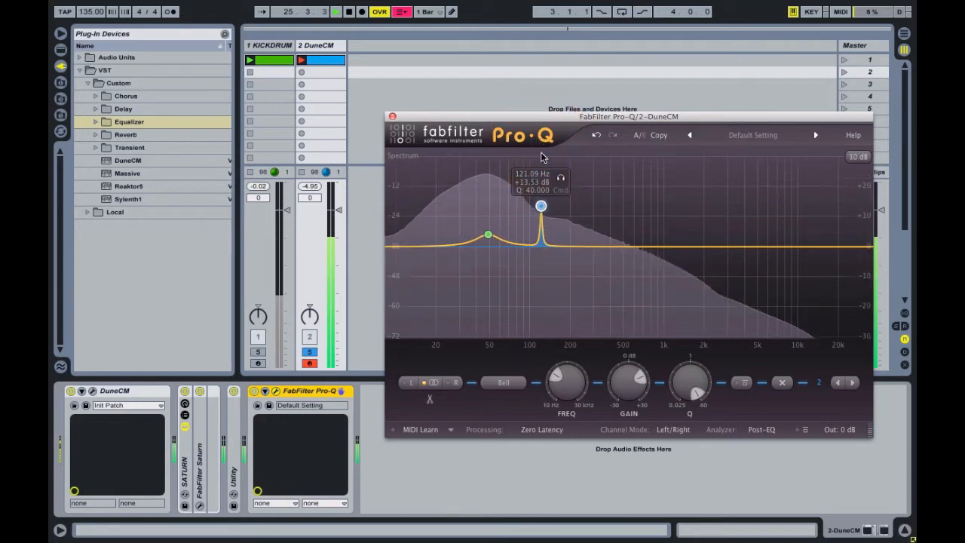
pyautogui.moveTo(541, 207); pyautogui.dragTo(552, 156)
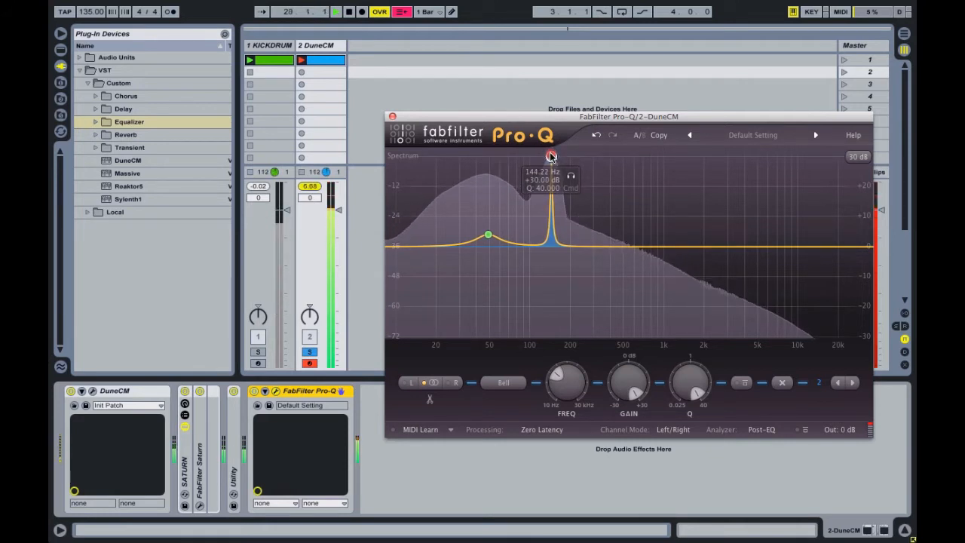
pyautogui.moveTo(688, 386); pyautogui.dragTo(682, 405)
pyautogui.moveTo(620, 382); pyautogui.dragTo(627, 389)
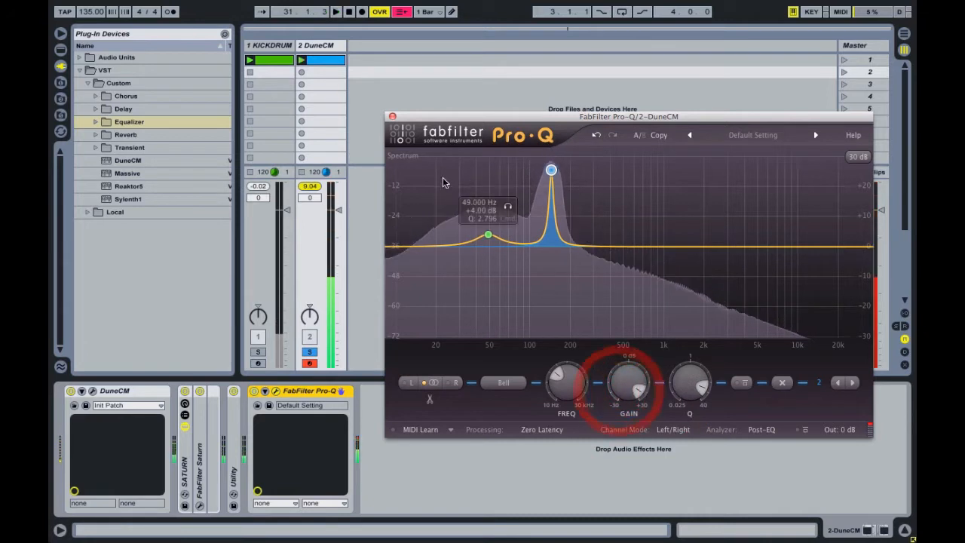
pyautogui.click(392, 117)
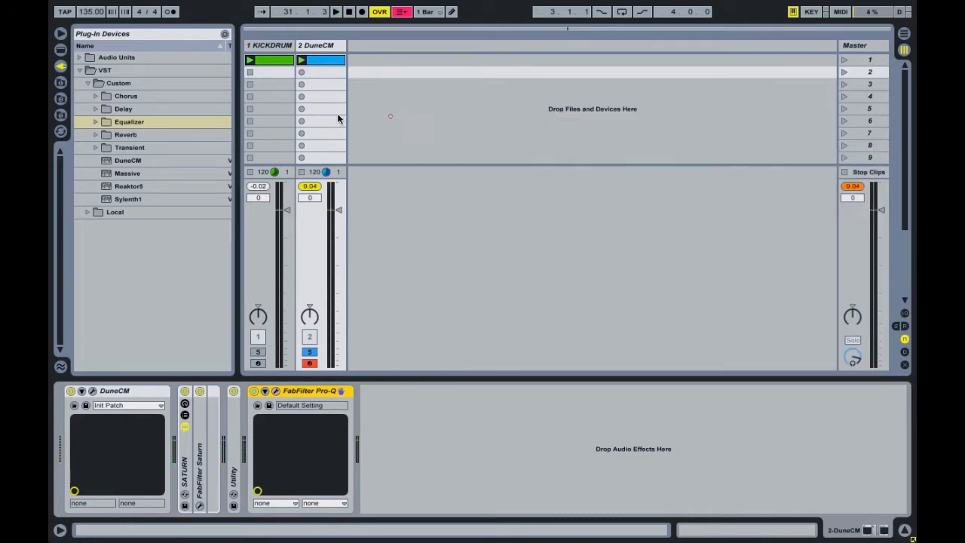
# Step: Add a Limiter to the Master track, restart playback, and lower the DuneCM track volume to -8.2 dB
pyautogui.click(61, 50)
pyautogui.click(60, 67)
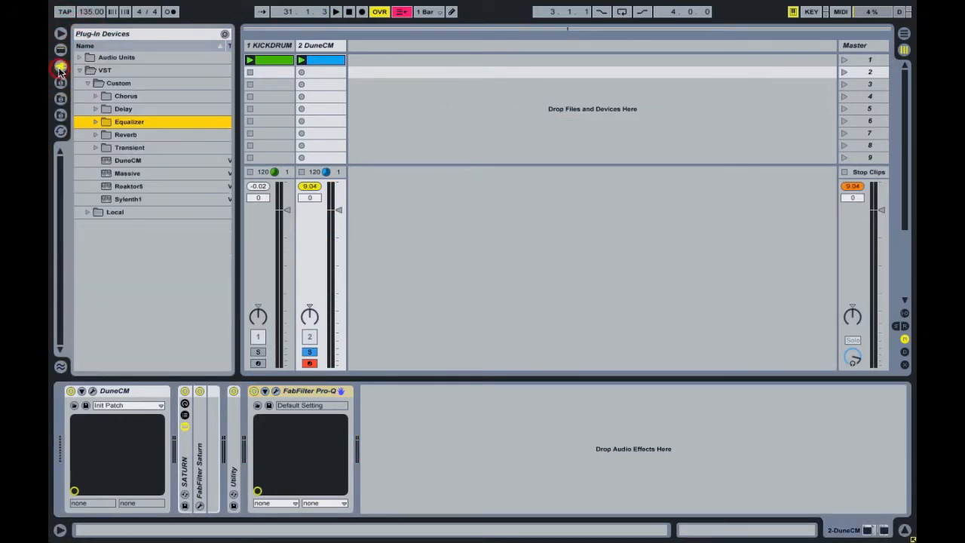
pyautogui.click(61, 50)
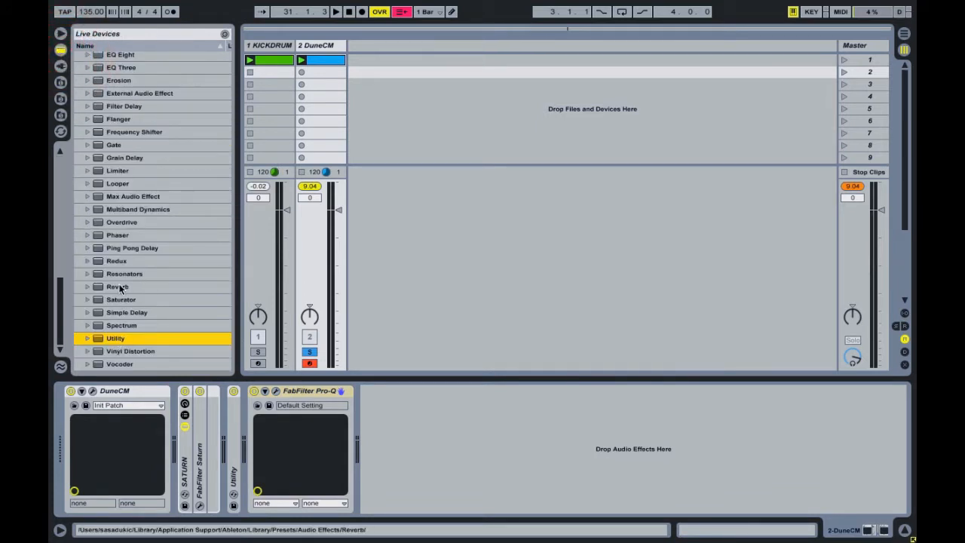
pyautogui.moveTo(119, 173); pyautogui.dragTo(858, 51)
pyautogui.press('space')
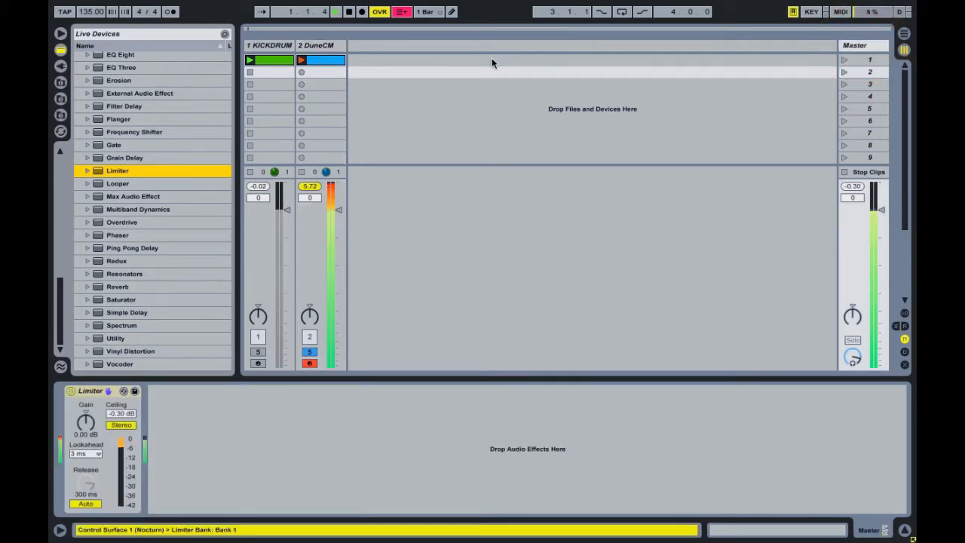
pyautogui.moveTo(337, 210); pyautogui.dragTo(341, 223)
# Step: Reopen Pro-Q on the DuneCM track, lower the 144 Hz band's Q, and set its gain to +6 dB
pyautogui.click(323, 45)
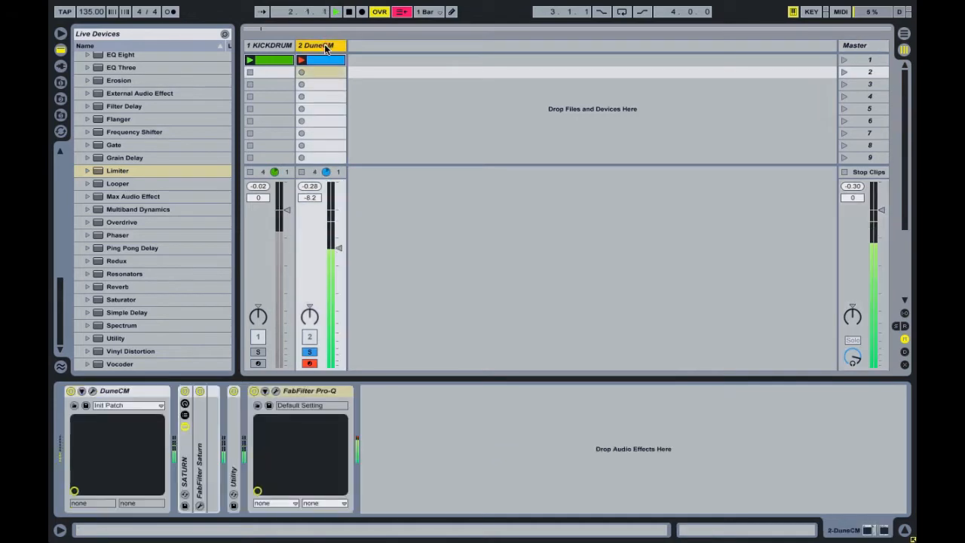
pyautogui.click(276, 391)
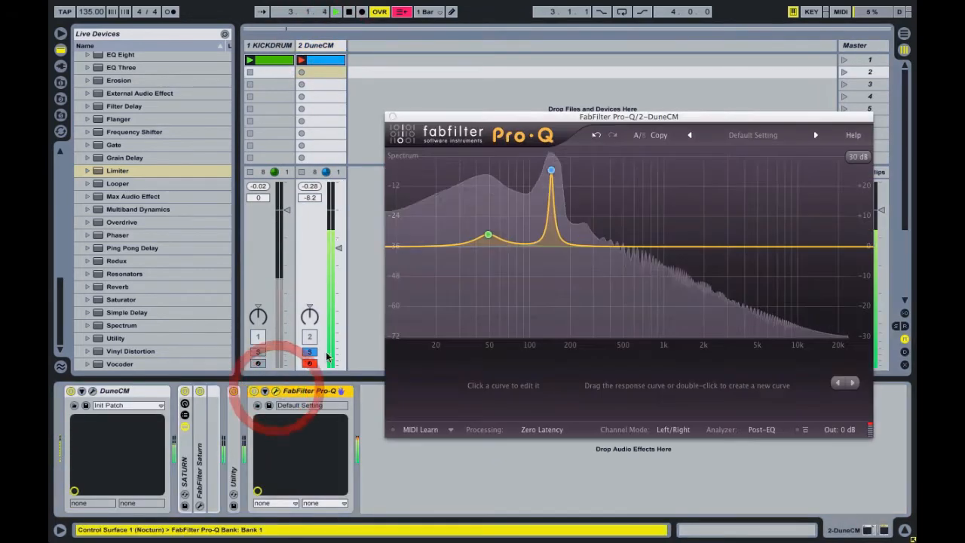
pyautogui.click(552, 169)
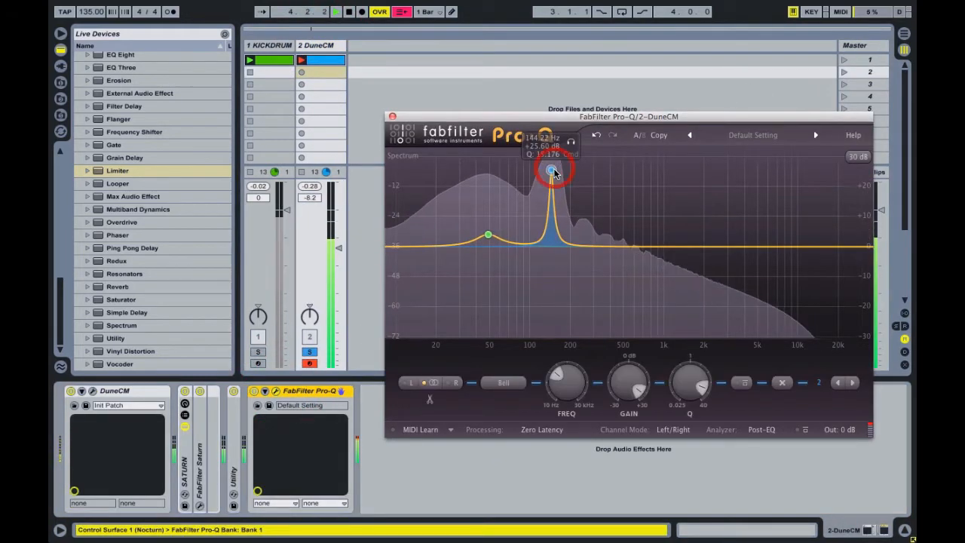
pyautogui.moveTo(629, 381); pyautogui.dragTo(620, 460)
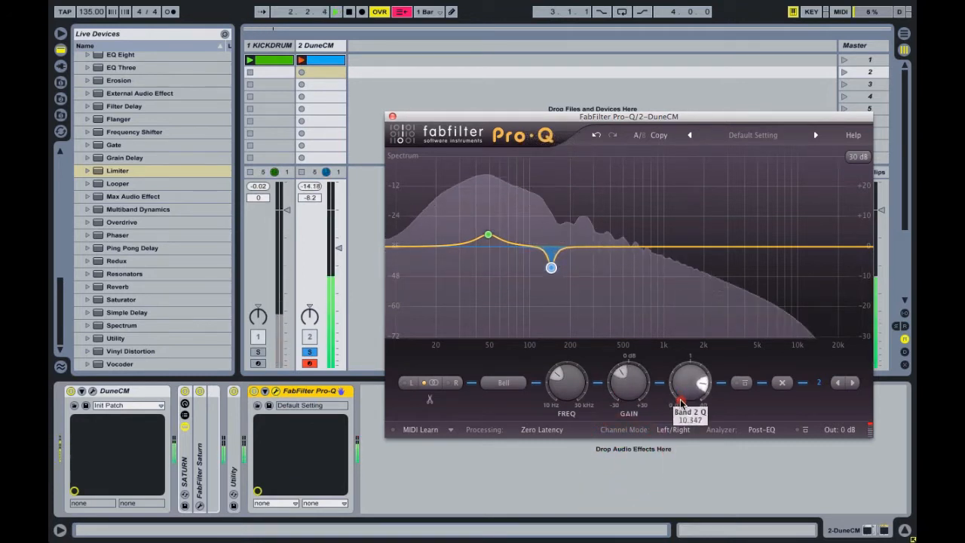
pyautogui.moveTo(678, 387); pyautogui.dragTo(681, 413)
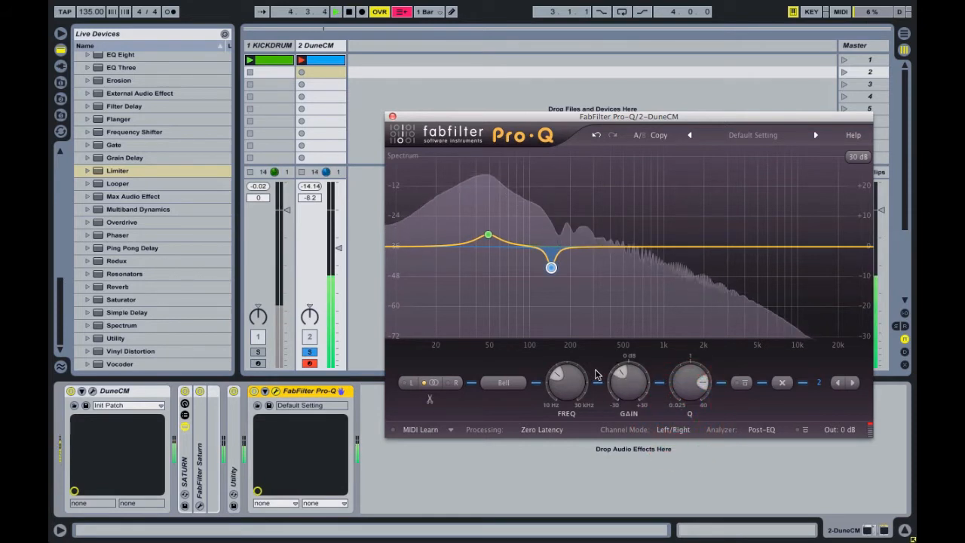
pyautogui.moveTo(623, 385); pyautogui.dragTo(635, 382)
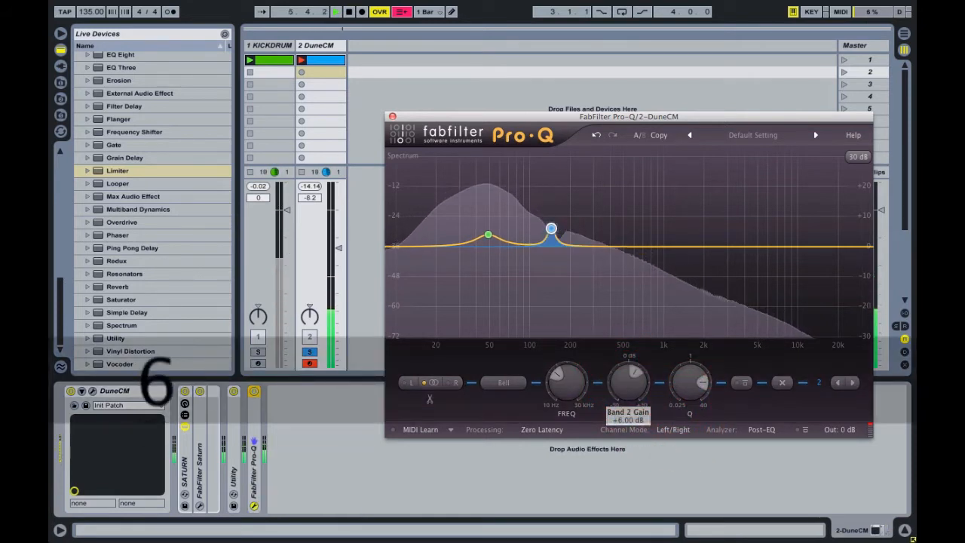
# Step: Set the 144 Hz band's gain to -6 dB and compare the sound with that band bypassed
pyautogui.doubleClick(635, 383)
pyautogui.write('-5')
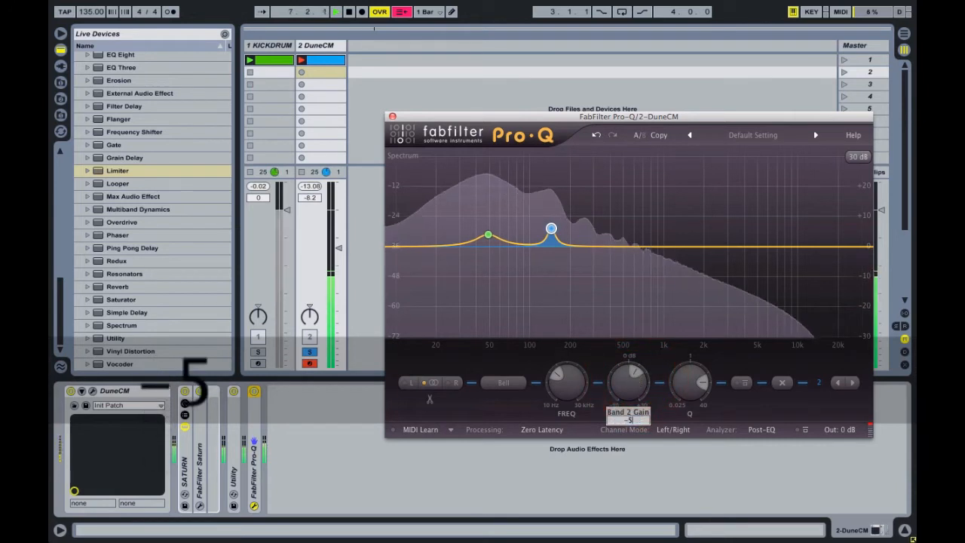
pyautogui.press('BackSpace')
pyautogui.write('6')
pyautogui.press('Return')
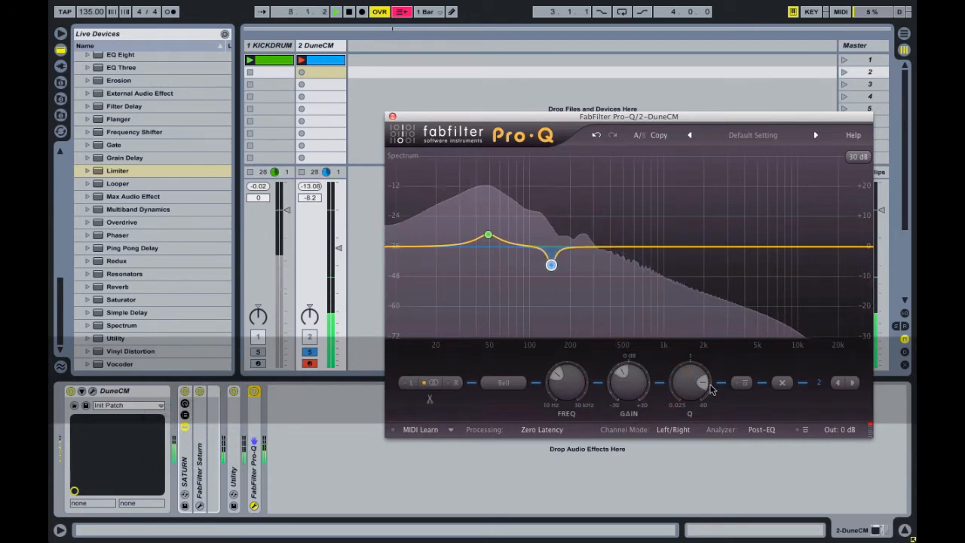
pyautogui.click(742, 385)
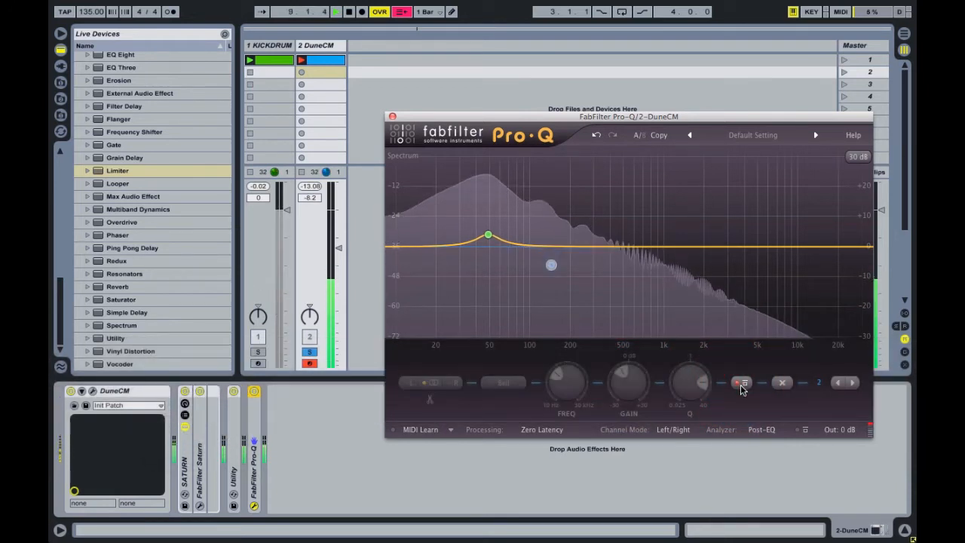
pyautogui.click(742, 384)
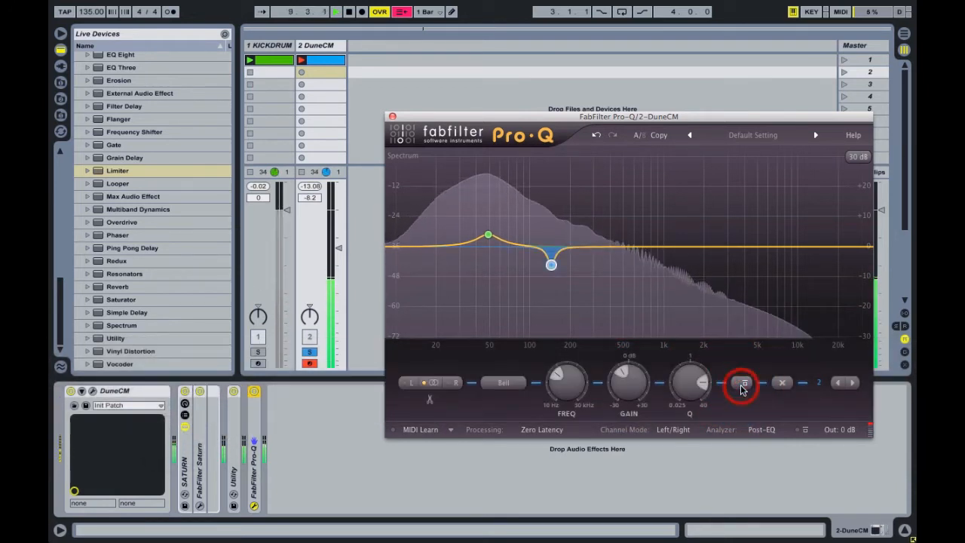
# Step: Lower the 144 Hz band's Q to about 6.5 and compare it against its bypassed state
pyautogui.click(697, 393)
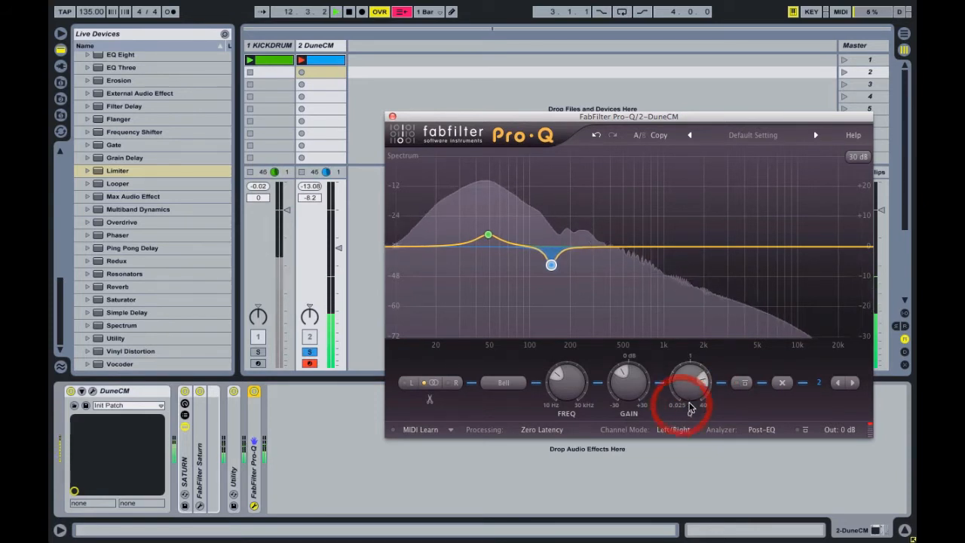
pyautogui.click(739, 384)
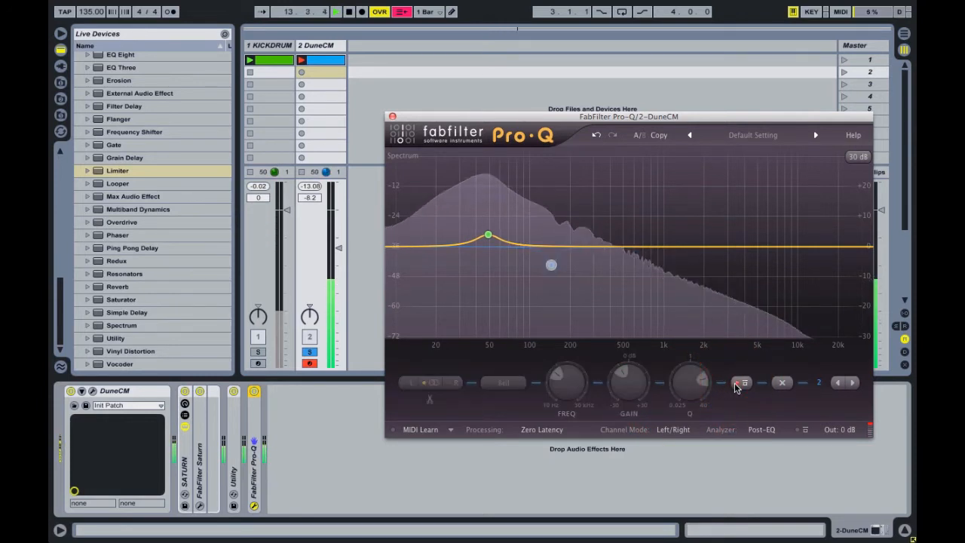
pyautogui.click(739, 384)
# Step: Add a third Pro-Q bell band, narrow its Q, and boost it to about +30 dB near 190 Hz
pyautogui.click(570, 218)
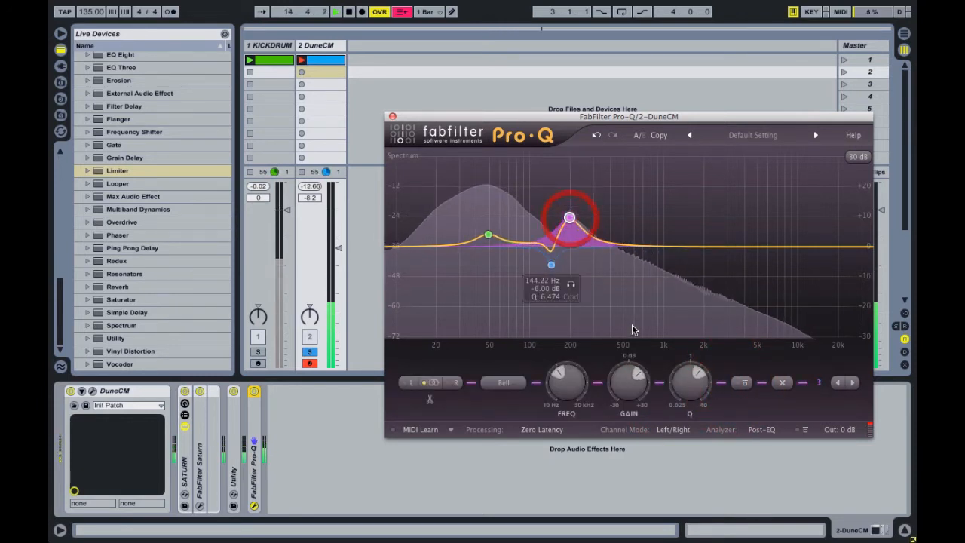
pyautogui.moveTo(690, 383); pyautogui.dragTo(686, 280)
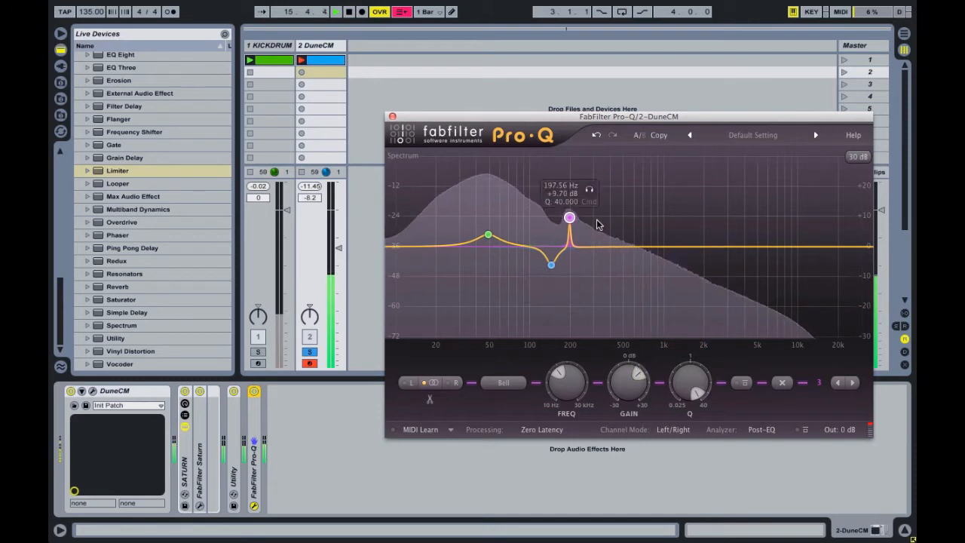
pyautogui.moveTo(565, 198); pyautogui.dragTo(572, 140)
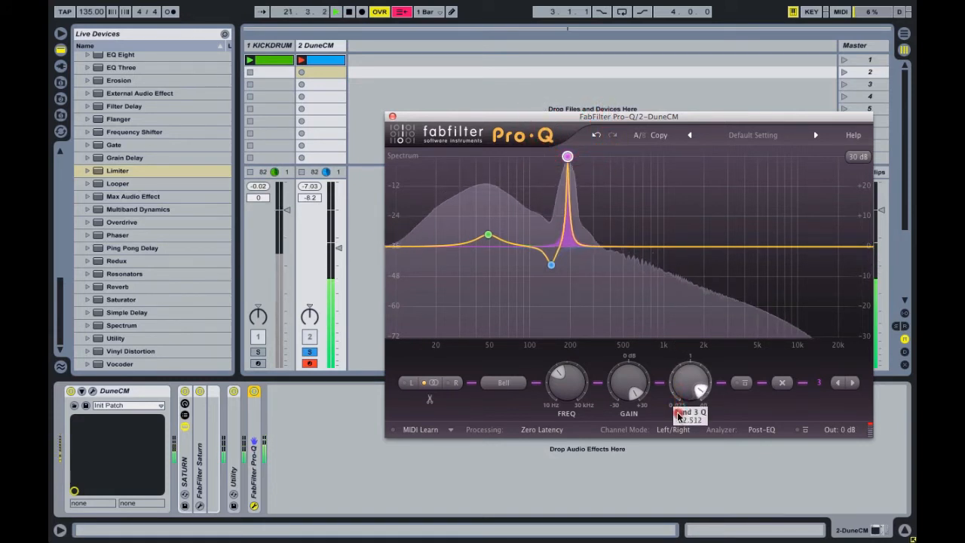
# Step: Lower the third band's Q, set its gain to -5 dB, and compare the sound with that band bypassed
pyautogui.moveTo(678, 416); pyautogui.dragTo(678, 454)
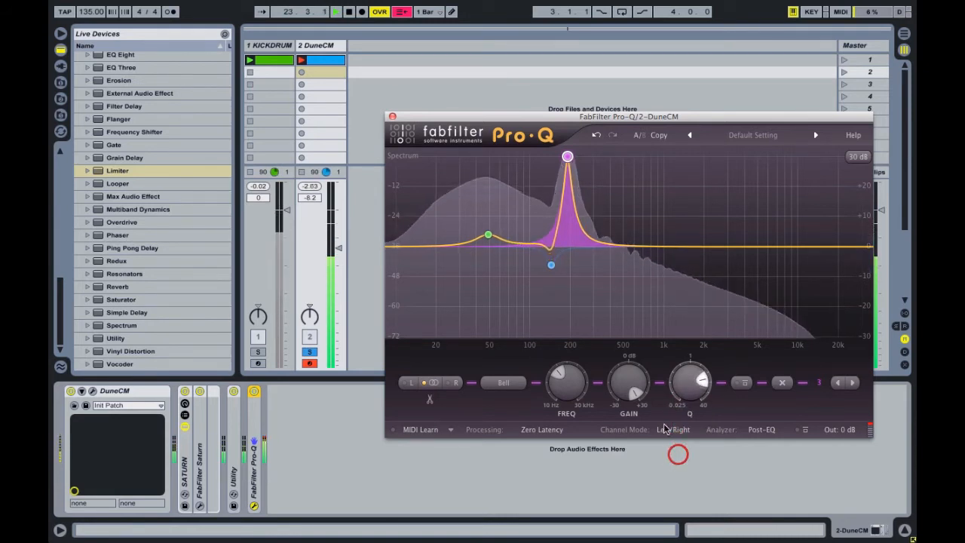
pyautogui.moveTo(628, 381); pyautogui.dragTo(619, 465)
pyautogui.doubleClick(627, 391)
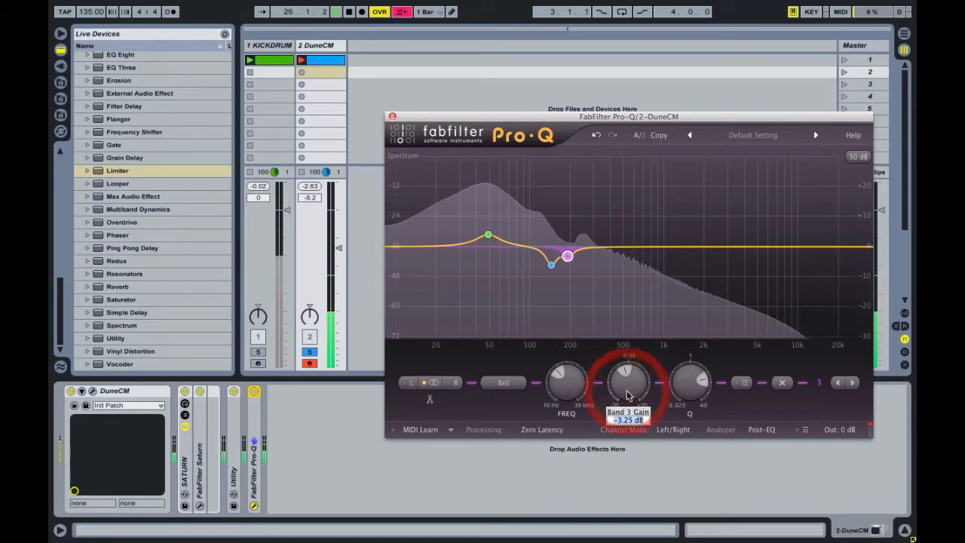
pyautogui.write('-5')
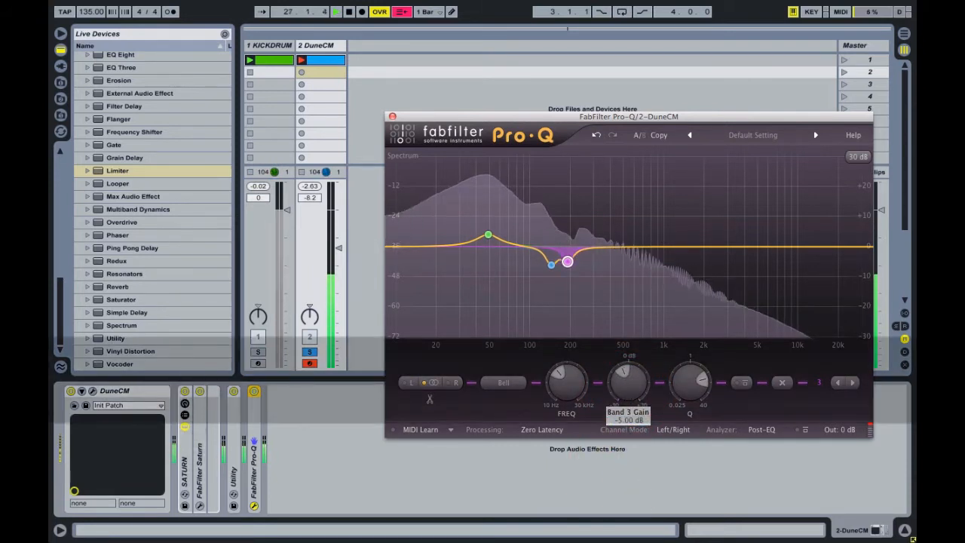
pyautogui.press('Return')
pyautogui.click(740, 385)
pyautogui.click(740, 383)
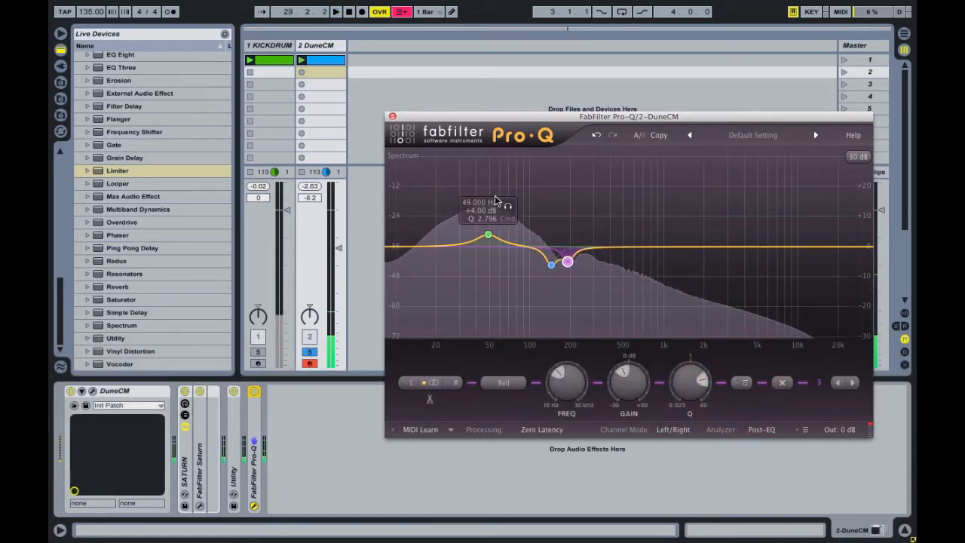
# Step: Restart playback, close the Pro-Q window, and compare the bass with the Pro-Q device off and on
pyautogui.press('space')
pyautogui.click(393, 118)
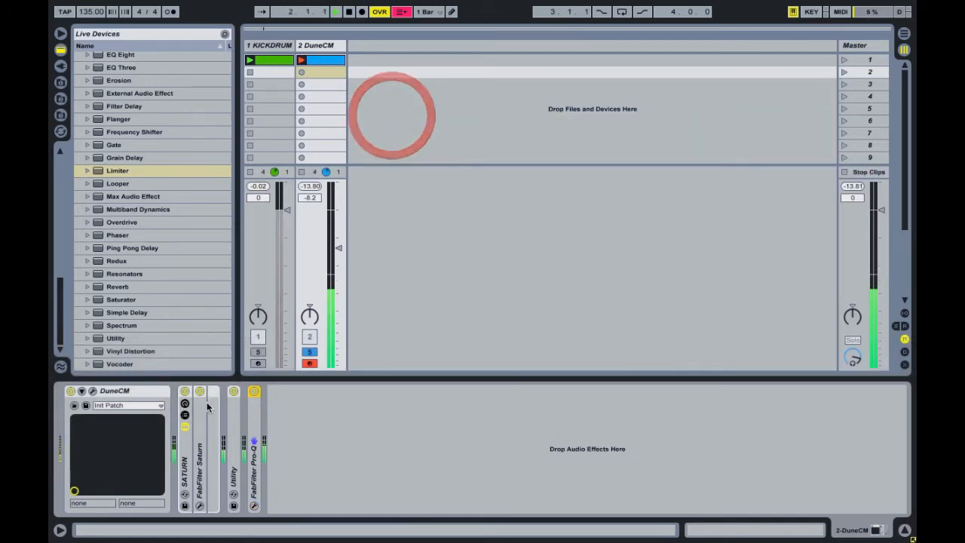
pyautogui.click(252, 392)
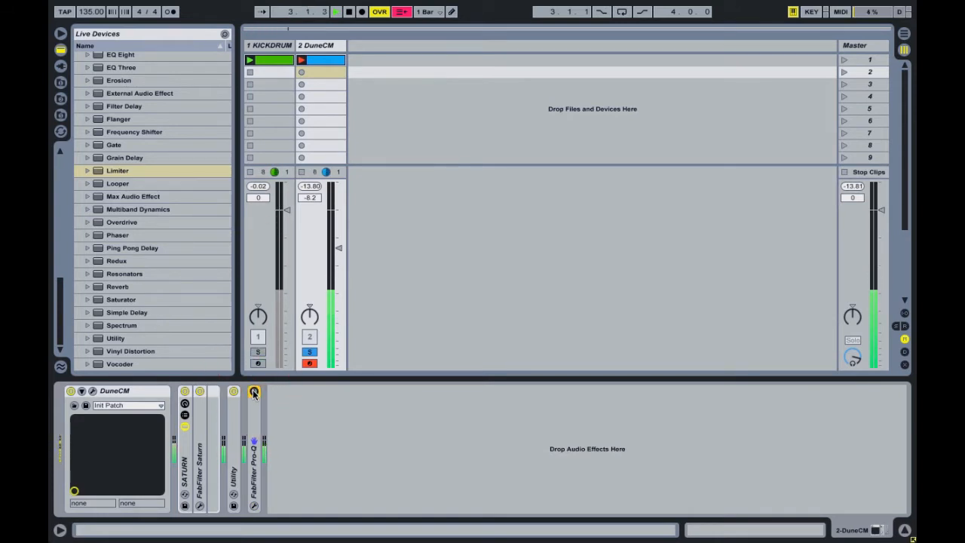
pyautogui.click(253, 392)
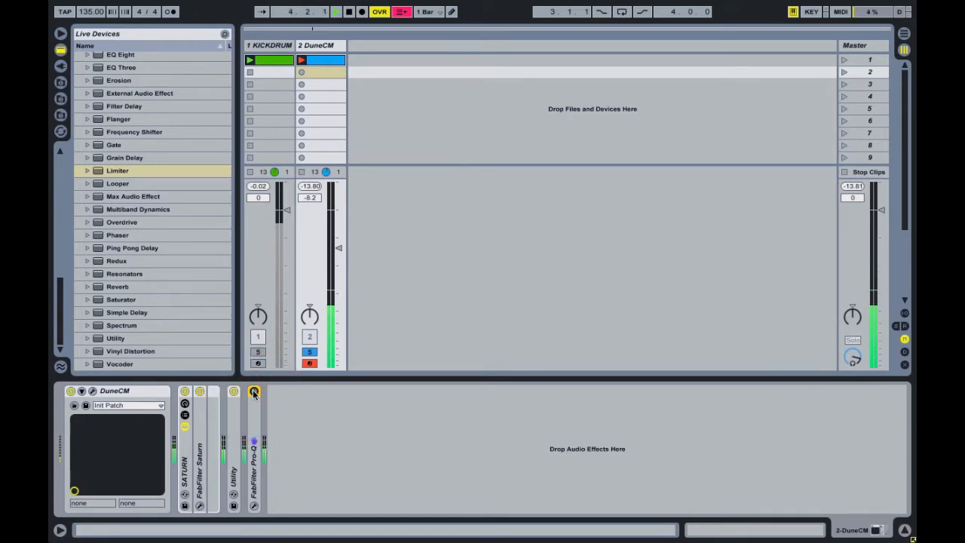
pyautogui.click(253, 392)
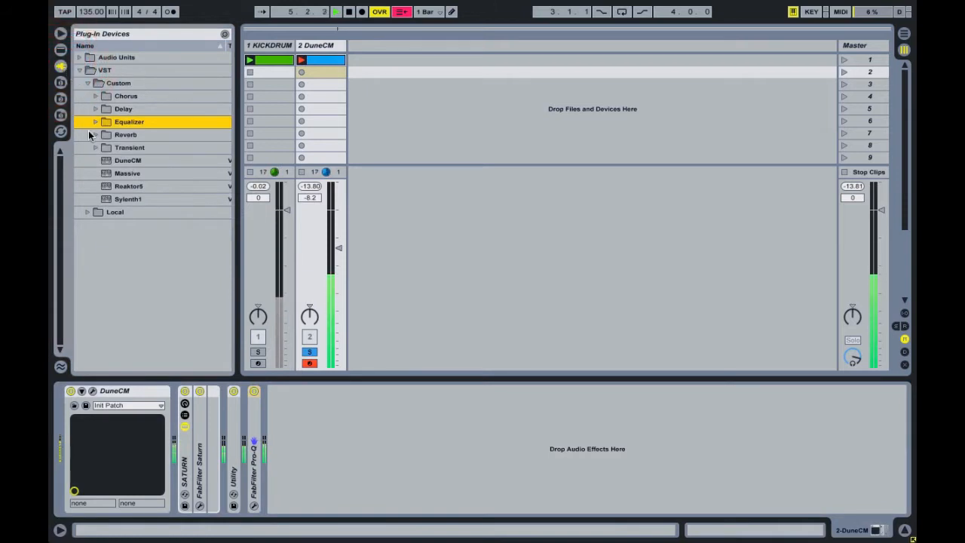
# Step: Add a second Pro-Q to the end of the DuneCM chain and set its low-cut band to 25 Hz
pyautogui.click(95, 122)
pyautogui.doubleClick(147, 135)
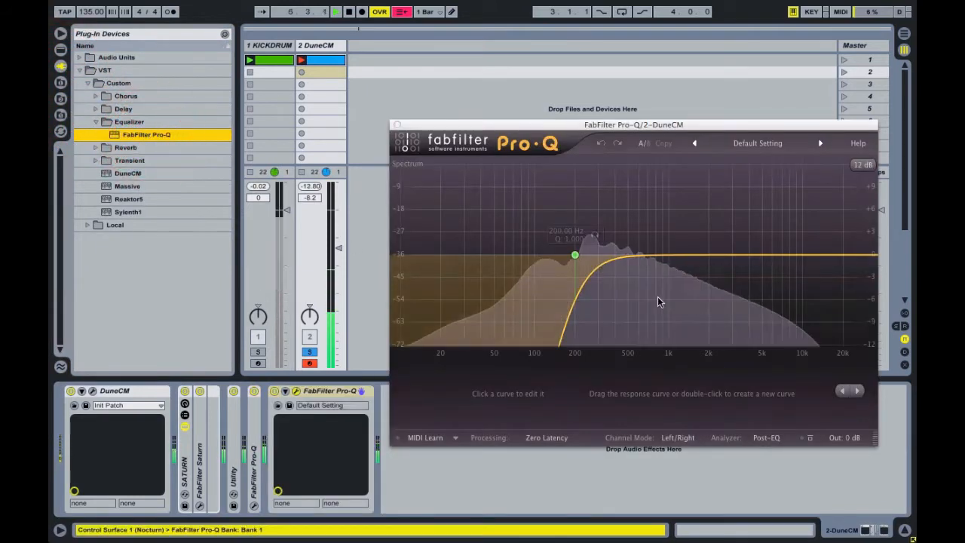
pyautogui.moveTo(576, 255); pyautogui.dragTo(442, 257)
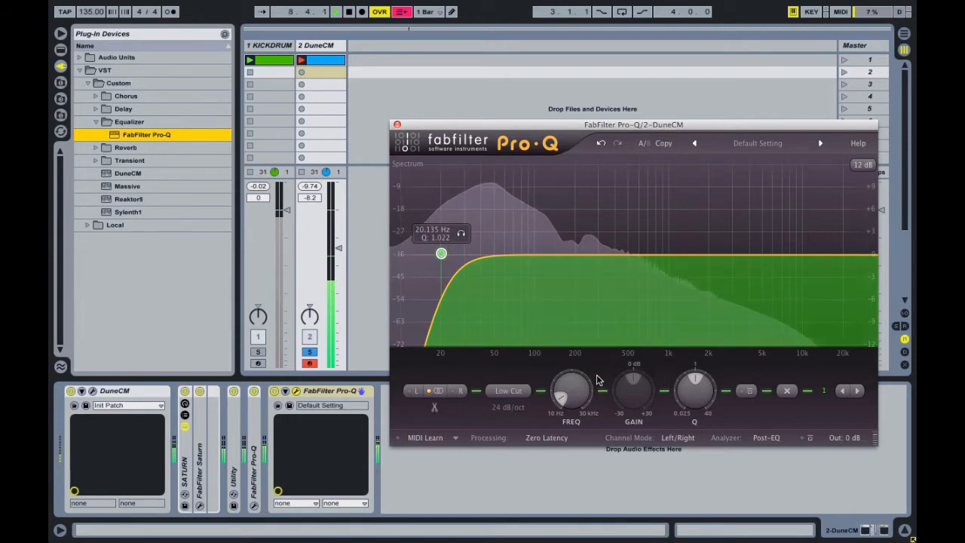
pyautogui.doubleClick(559, 398)
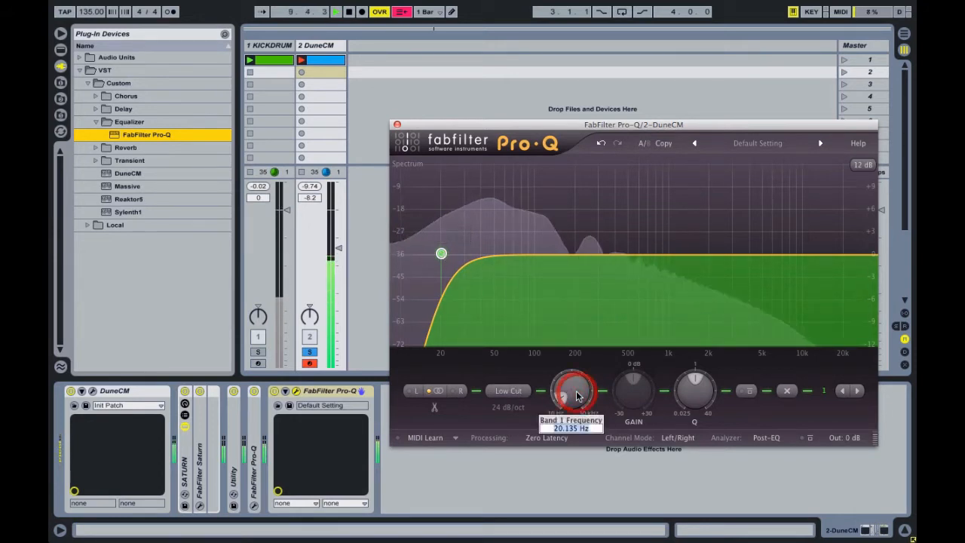
pyautogui.write('25')
pyautogui.press('Return')
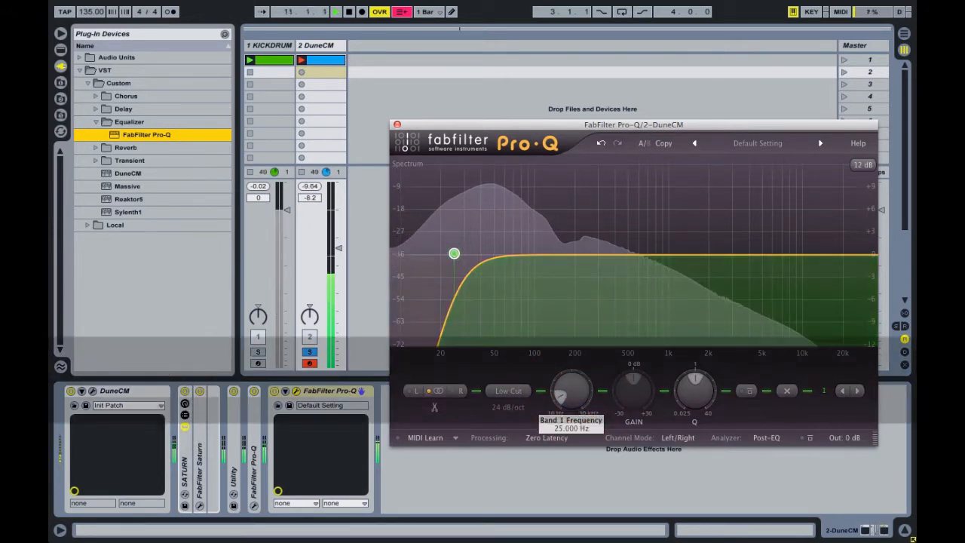
# Step: Set the low-cut slope to 12 dB/oct and compare the bass with the second Pro-Q off and on
pyautogui.click(510, 408)
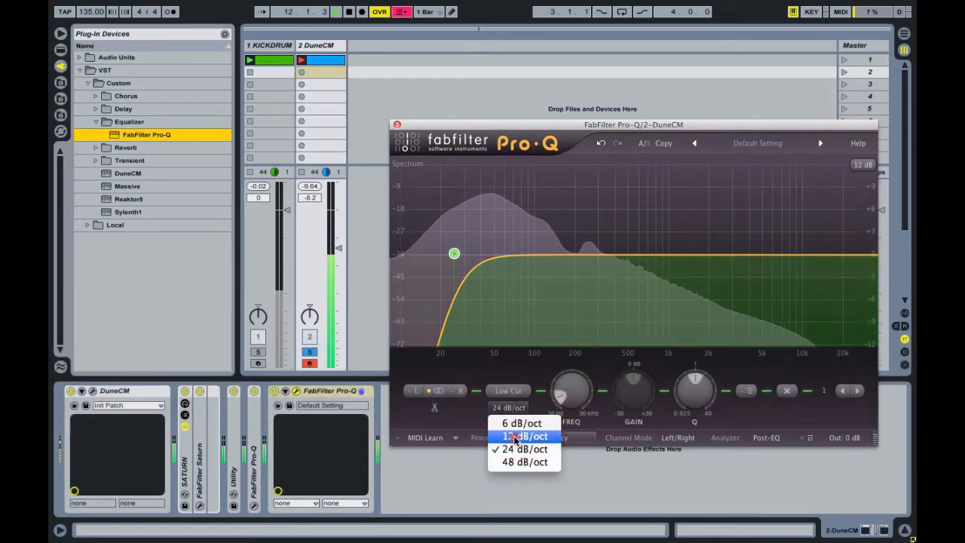
pyautogui.click(519, 436)
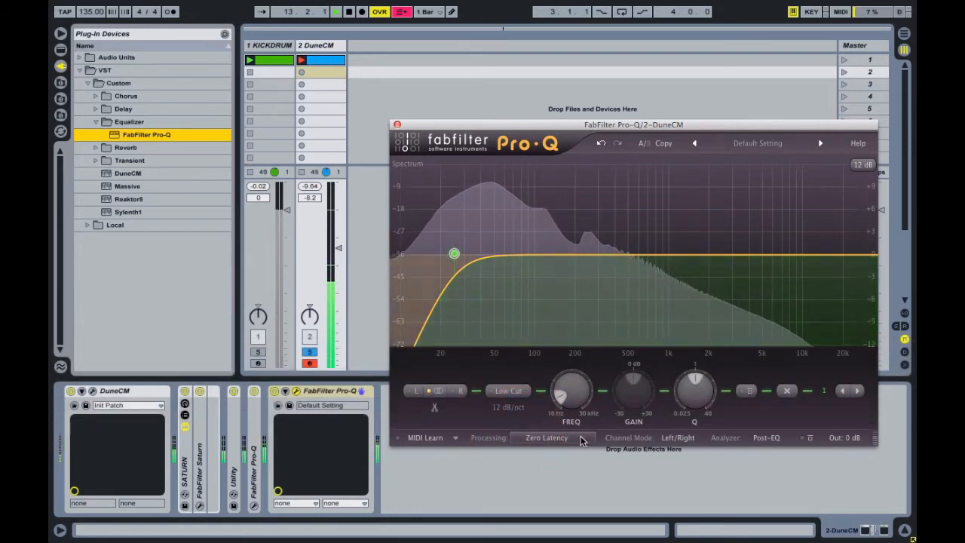
pyautogui.click(275, 391)
pyautogui.click(275, 391)
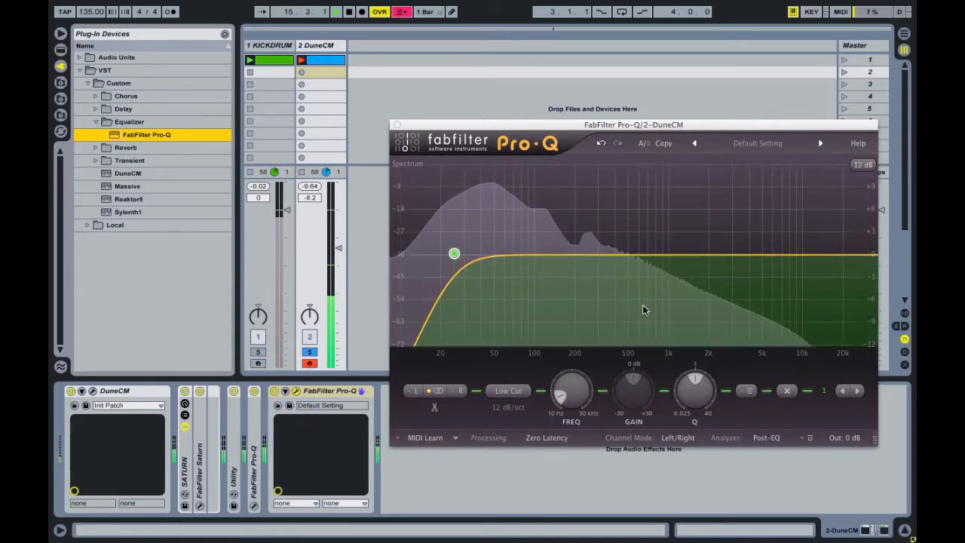
# Step: Add a bell band to the second Pro-Q at 98 Hz with +1 dB gain
pyautogui.moveTo(549, 259); pyautogui.dragTo(522, 248)
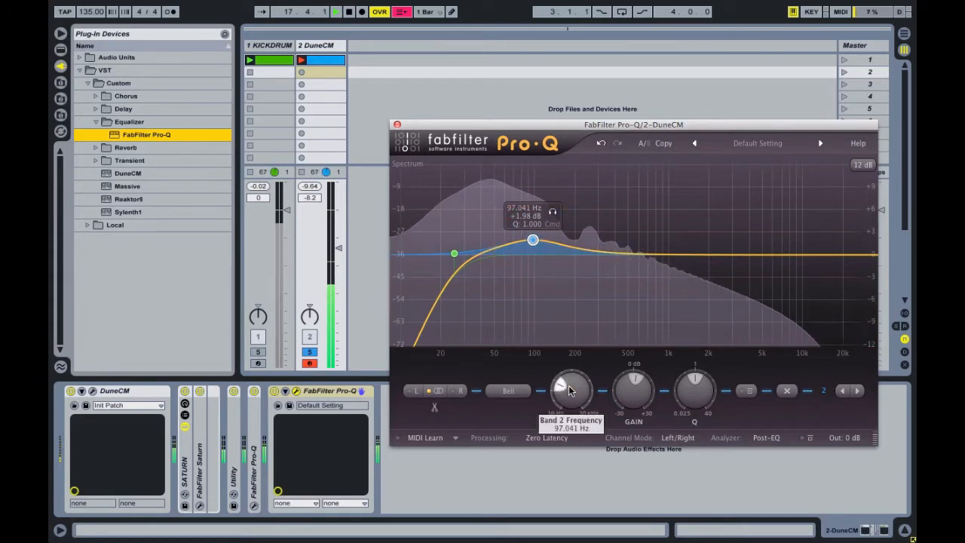
pyautogui.write('98')
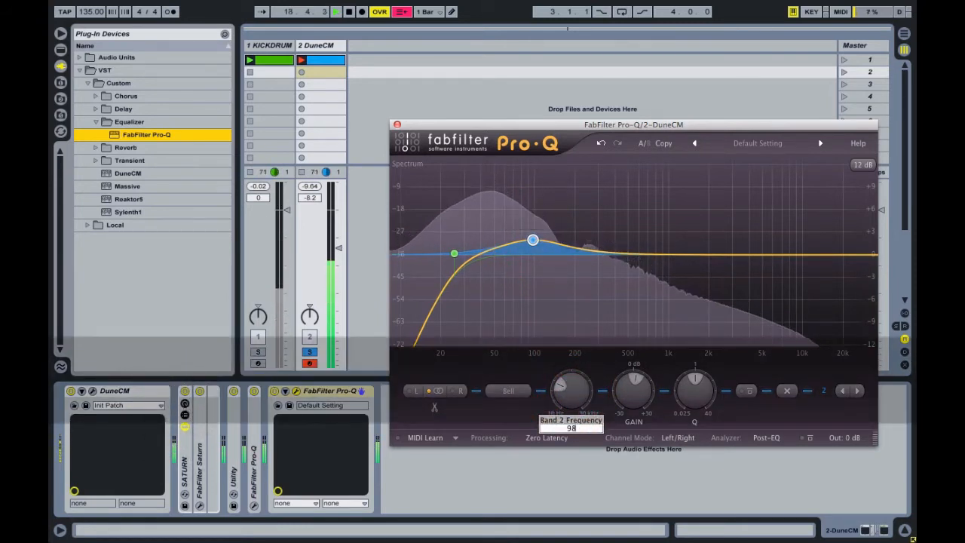
pyautogui.press('Tab')
pyautogui.write('1')
pyautogui.press('Return')
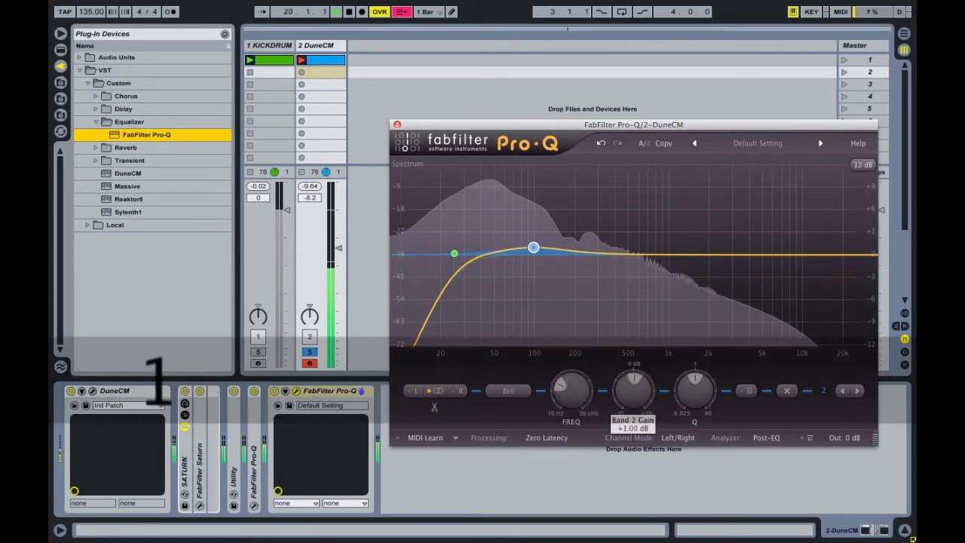
# Step: Raise the 98 Hz band's Q to about 2.4 and compare the sound with the band bypassed
pyautogui.moveTo(694, 386); pyautogui.dragTo(681, 366)
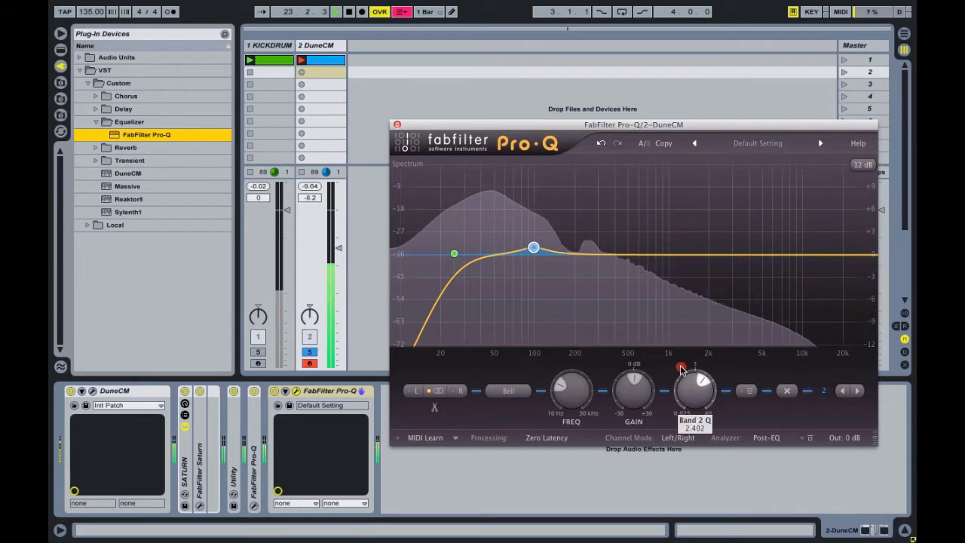
pyautogui.click(747, 391)
pyautogui.click(747, 391)
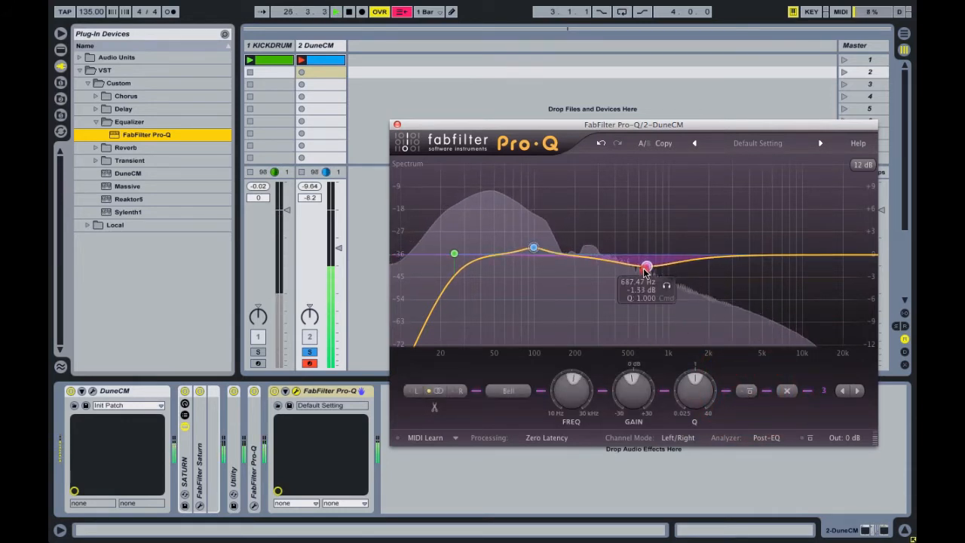
# Step: Add a third bell band to the second Pro-Q at 520 Hz with a cut of about -7.7 dB
pyautogui.moveTo(646, 281); pyautogui.dragTo(638, 315)
pyautogui.doubleClick(592, 399)
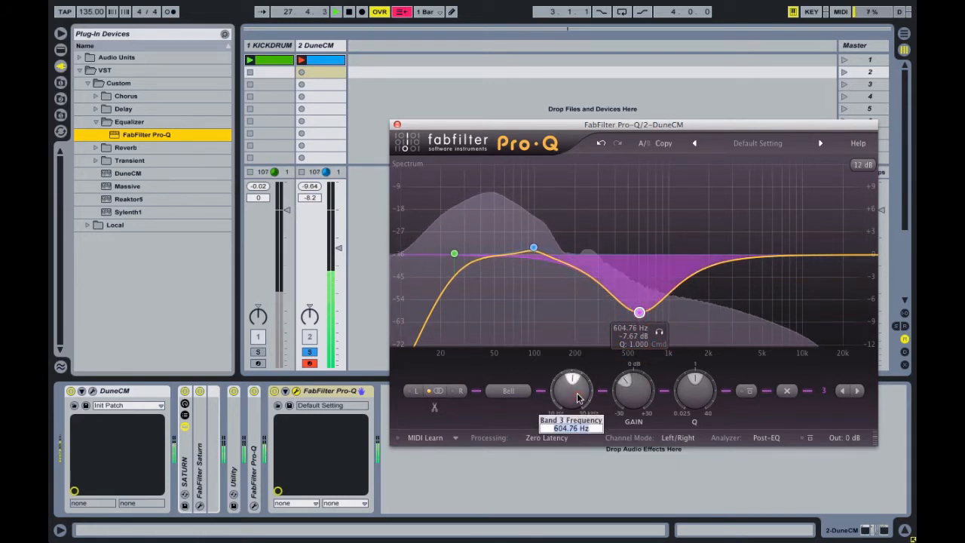
pyautogui.write('520')
pyautogui.press('Return')
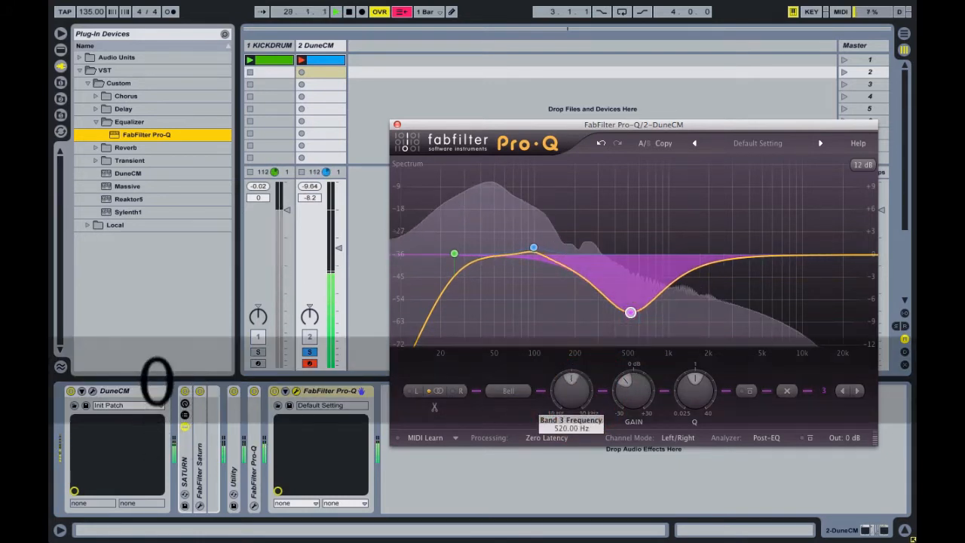
# Step: Set the 520 Hz band's gain to about -4 dB, restart playback, and raise its Q slightly
pyautogui.moveTo(634, 389)
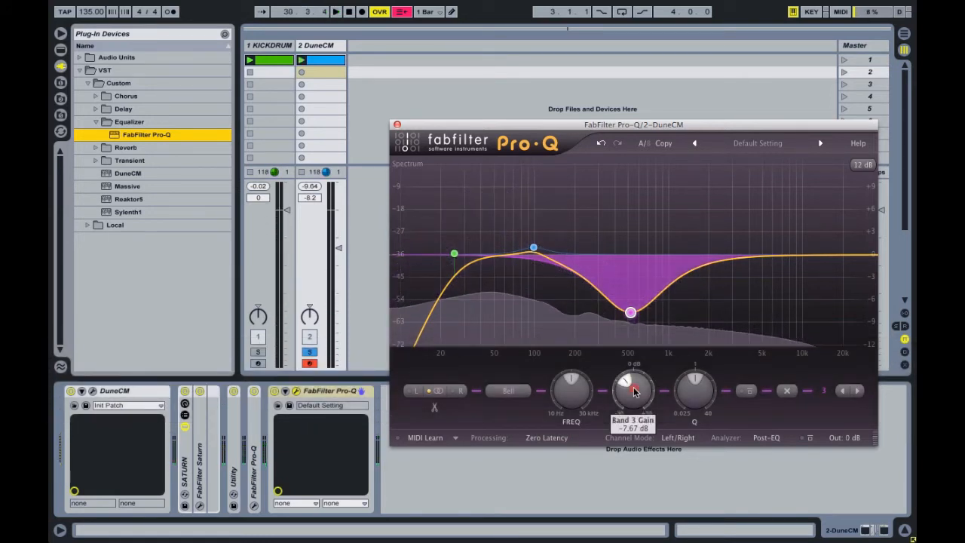
pyautogui.doubleClick(634, 390)
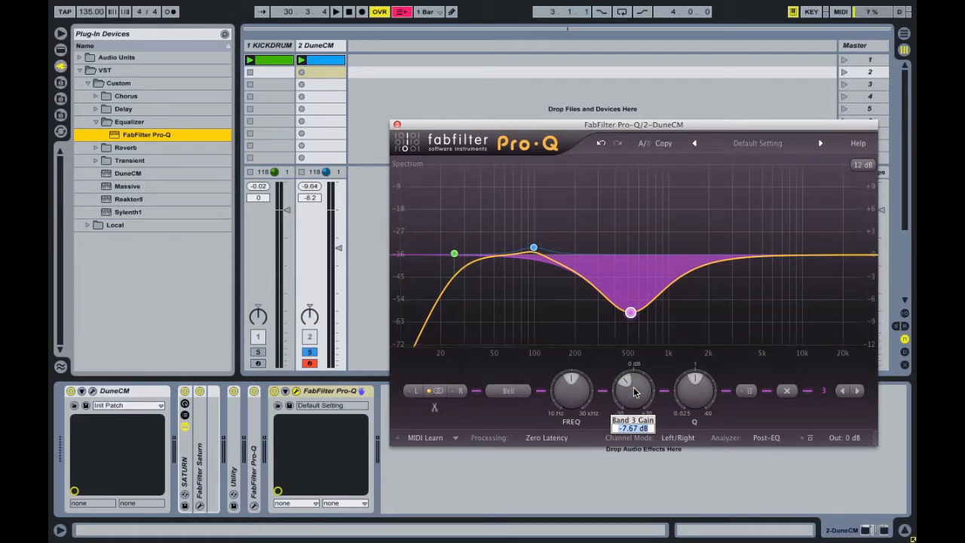
pyautogui.write('-')
pyautogui.press('space')
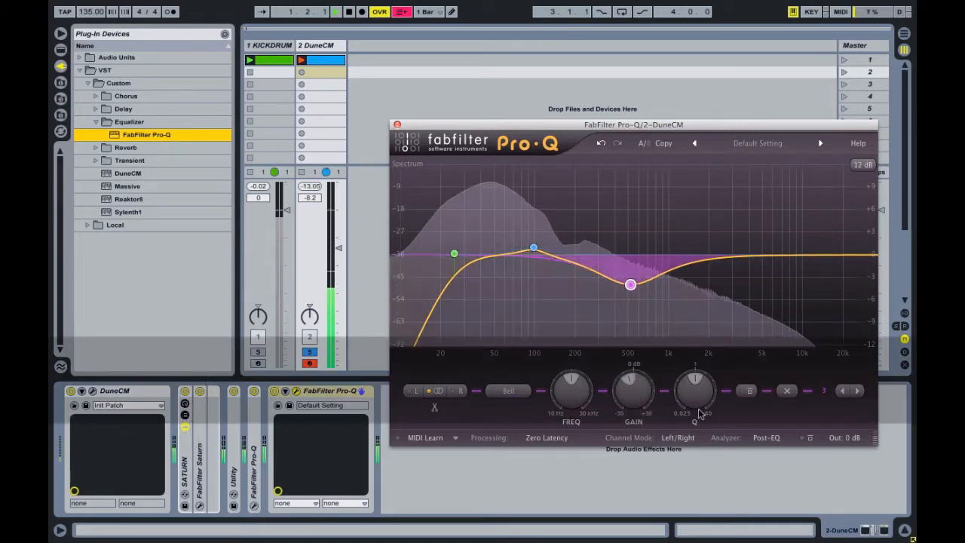
pyautogui.click(695, 388)
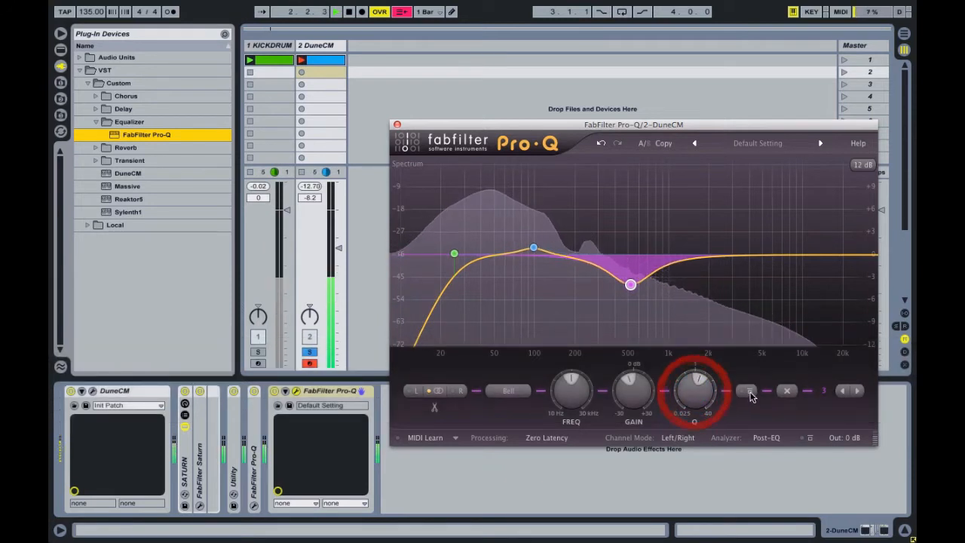
# Step: Compare the sound with the 520 Hz band bypassed and lower its Q to about 1.37
pyautogui.click(749, 391)
pyautogui.click(749, 390)
pyautogui.click(689, 394)
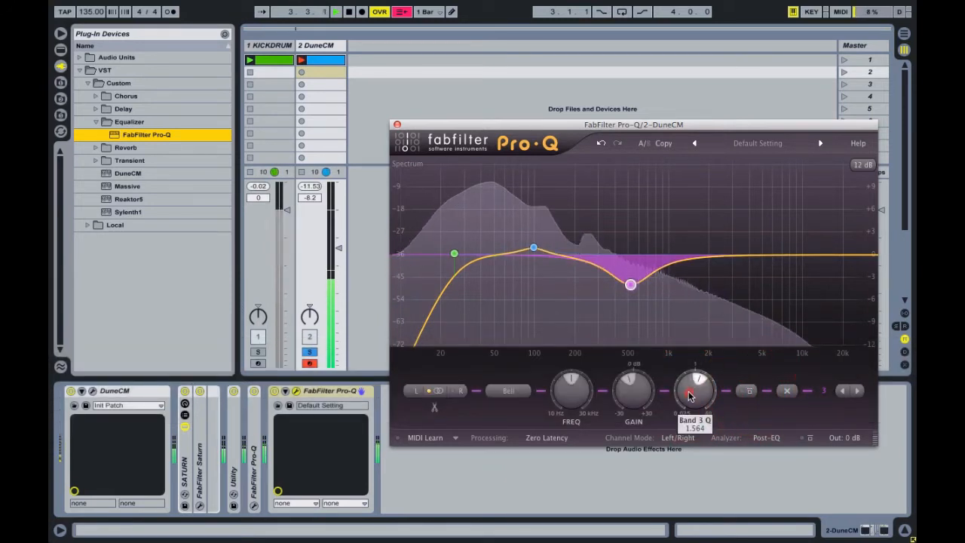
pyautogui.moveTo(689, 404); pyautogui.dragTo(688, 431)
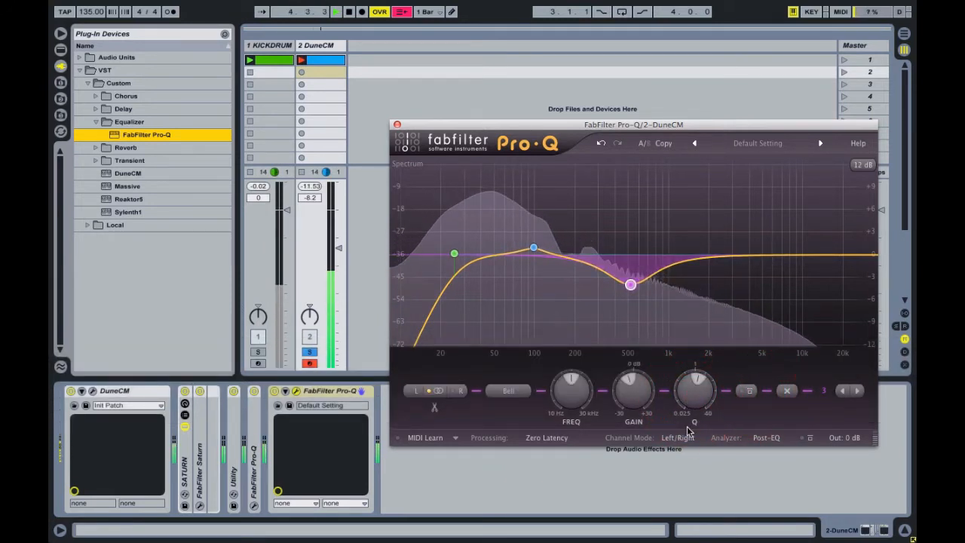
# Step: Add a fourth band to the second Pro-Q as a High Cut at about 20.7 kHz with a Q of about 1
pyautogui.doubleClick(825, 256)
pyautogui.click(508, 391)
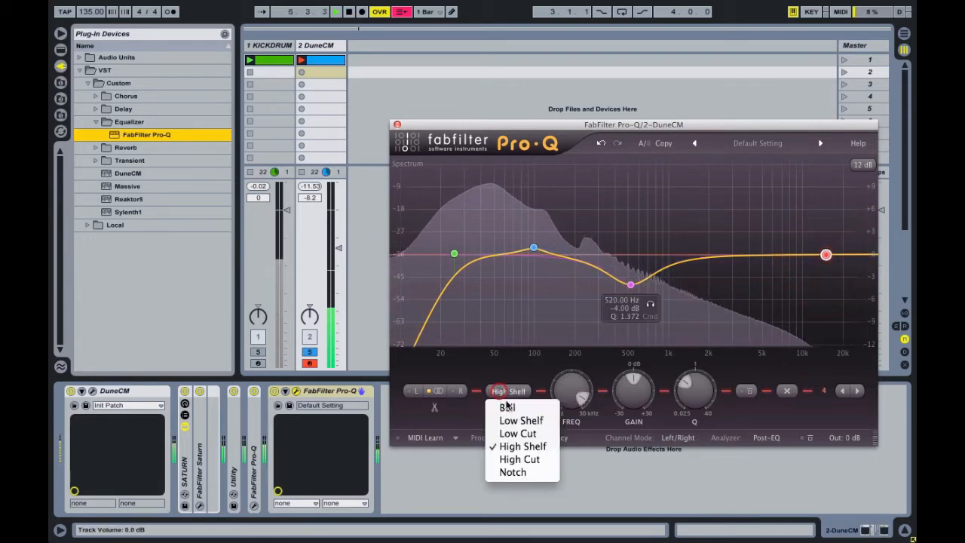
pyautogui.click(518, 459)
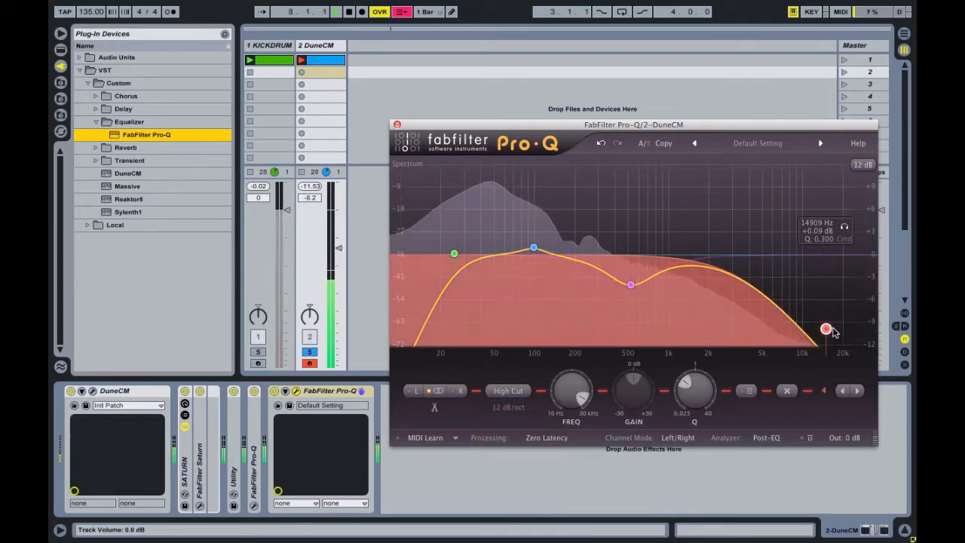
pyautogui.moveTo(838, 303); pyautogui.dragTo(845, 256)
pyautogui.moveTo(695, 394); pyautogui.dragTo(694, 381)
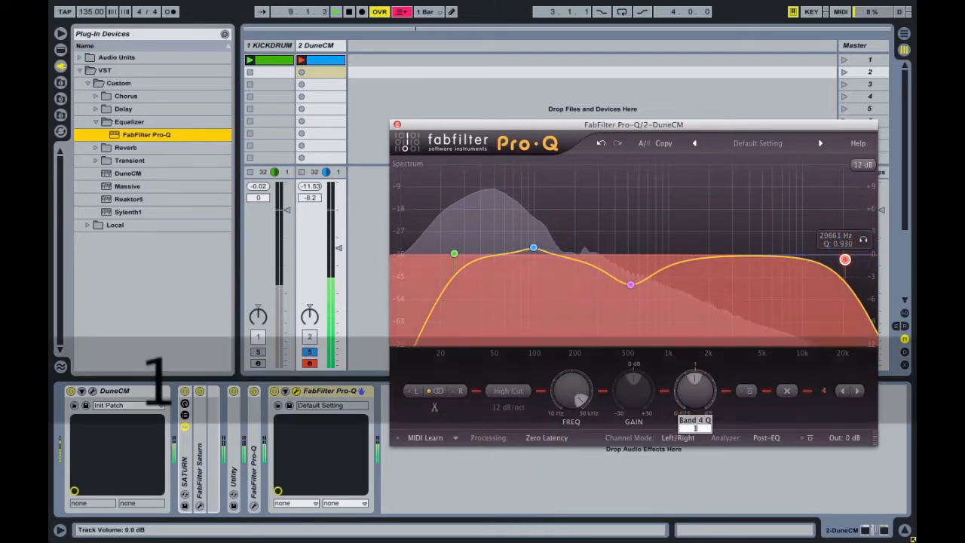
# Step: Set the high cut's slope to 24 dB/oct and its frequency to about 13.9 kHz, and compare with the band bypassed
pyautogui.click(509, 407)
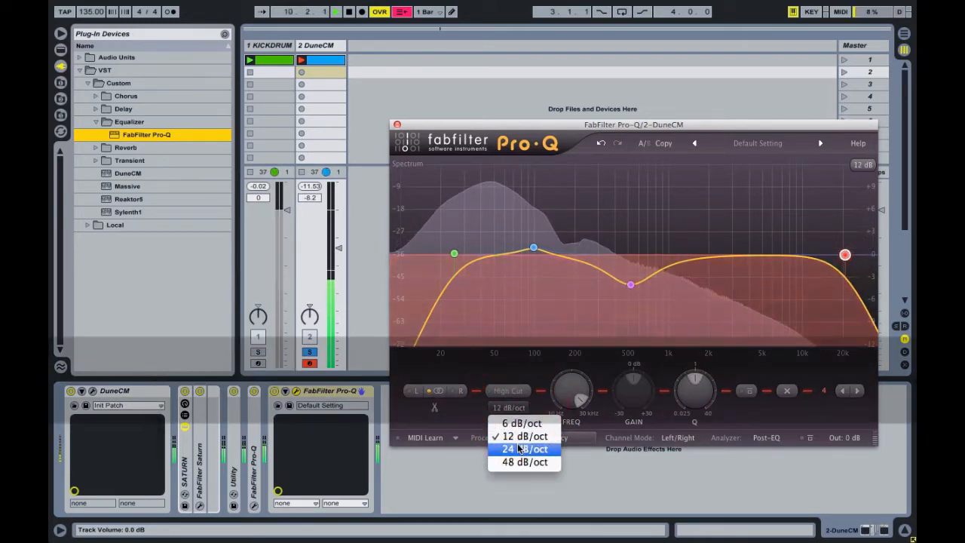
pyautogui.click(518, 446)
pyautogui.moveTo(847, 258); pyautogui.dragTo(857, 257)
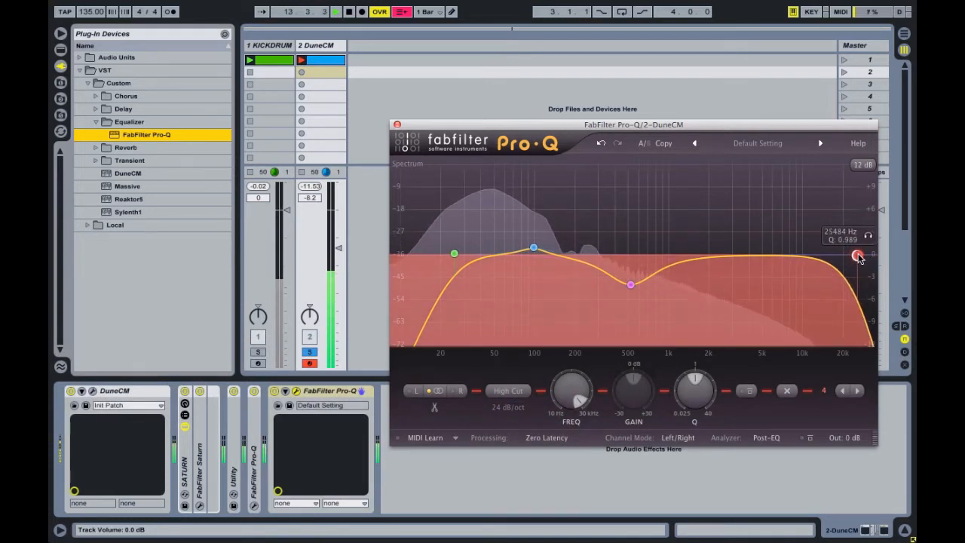
pyautogui.moveTo(859, 257); pyautogui.dragTo(821, 255)
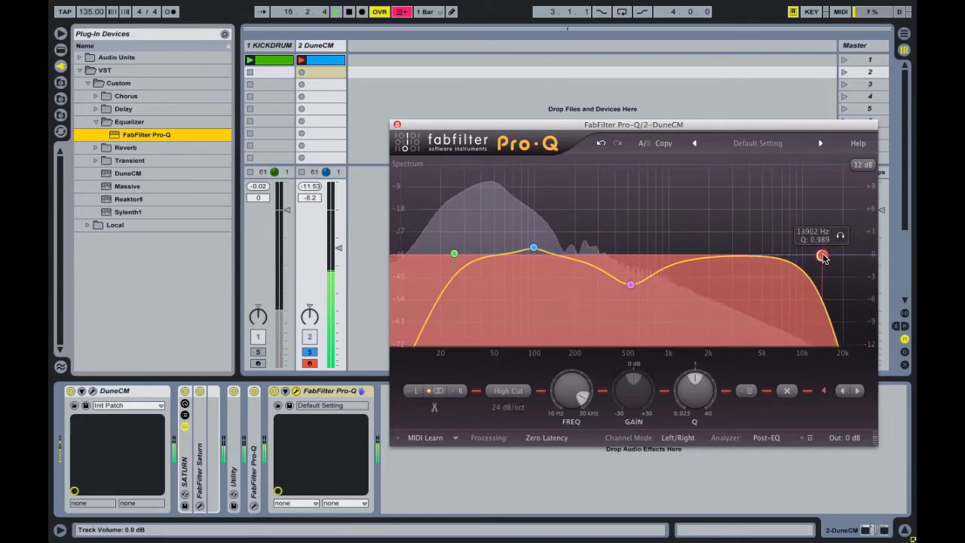
pyautogui.click(747, 391)
pyautogui.click(746, 392)
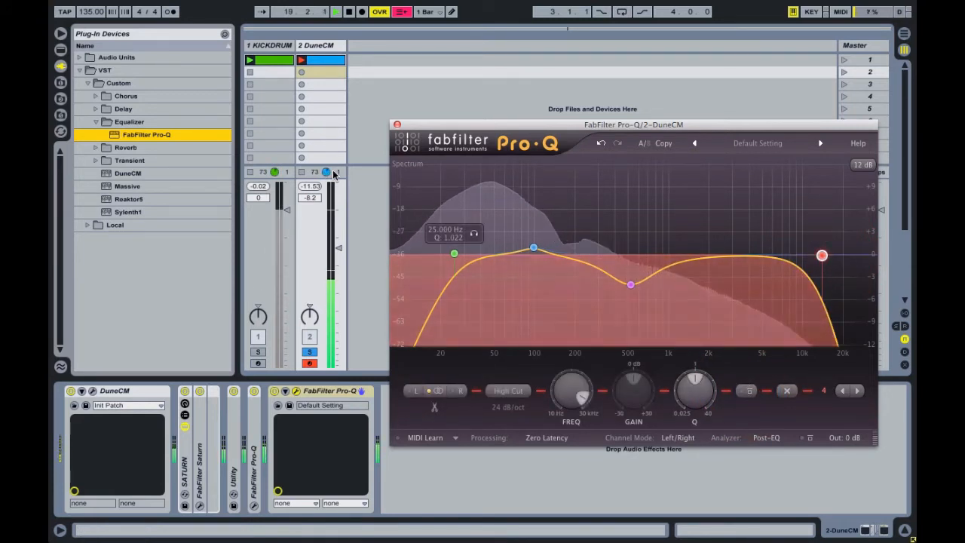
# Step: Close and fold the second Pro-Q, and compare the bass with both EQs, Utility and the Saturn rack bypassed and re-enabled
pyautogui.click(395, 124)
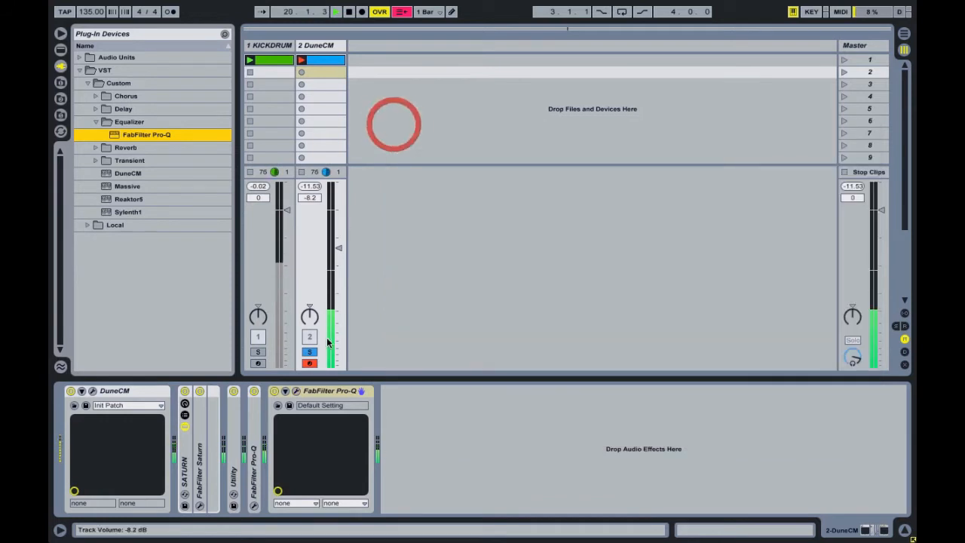
pyautogui.doubleClick(302, 391)
pyautogui.click(274, 391)
pyautogui.click(274, 392)
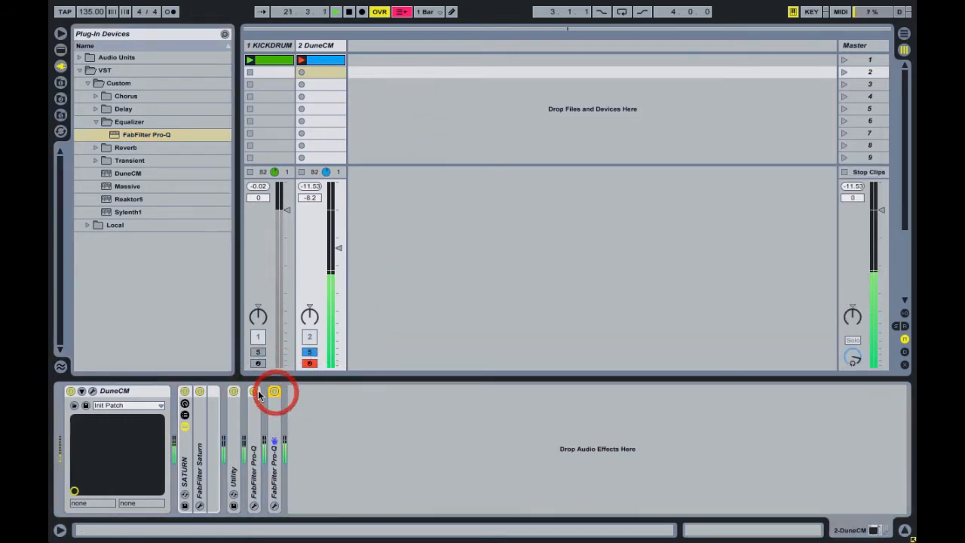
pyautogui.click(254, 392)
pyautogui.click(233, 392)
pyautogui.click(185, 392)
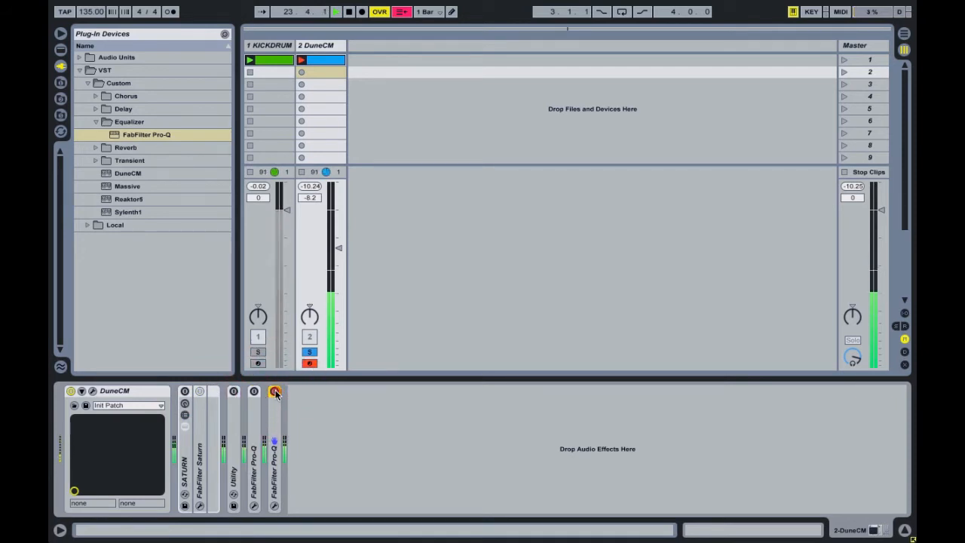
pyautogui.click(254, 391)
pyautogui.click(234, 391)
pyautogui.click(185, 392)
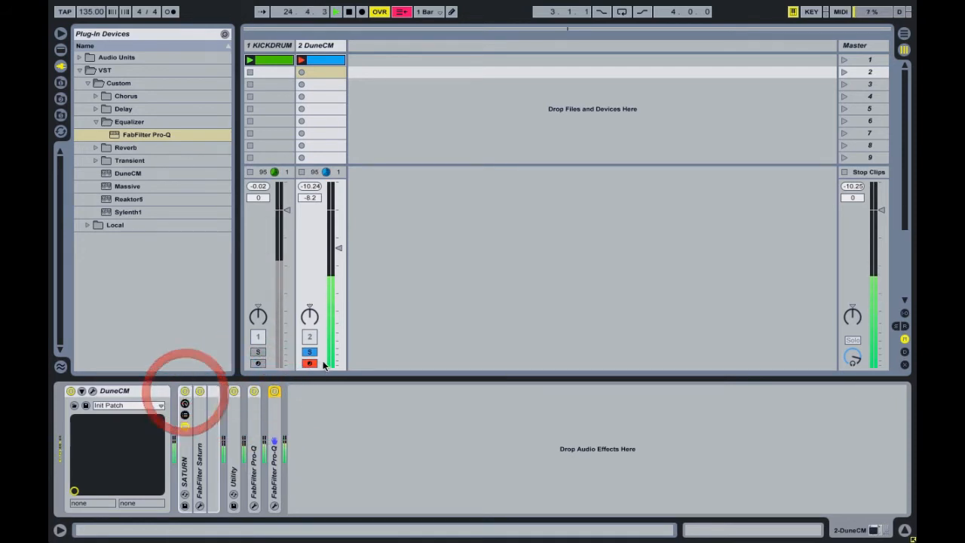
# Step: Unsolo DuneCM to hear it with the kick, set its track volume to 0 dB and solo it again
pyautogui.click(309, 336)
pyautogui.moveTo(338, 249); pyautogui.dragTo(339, 217)
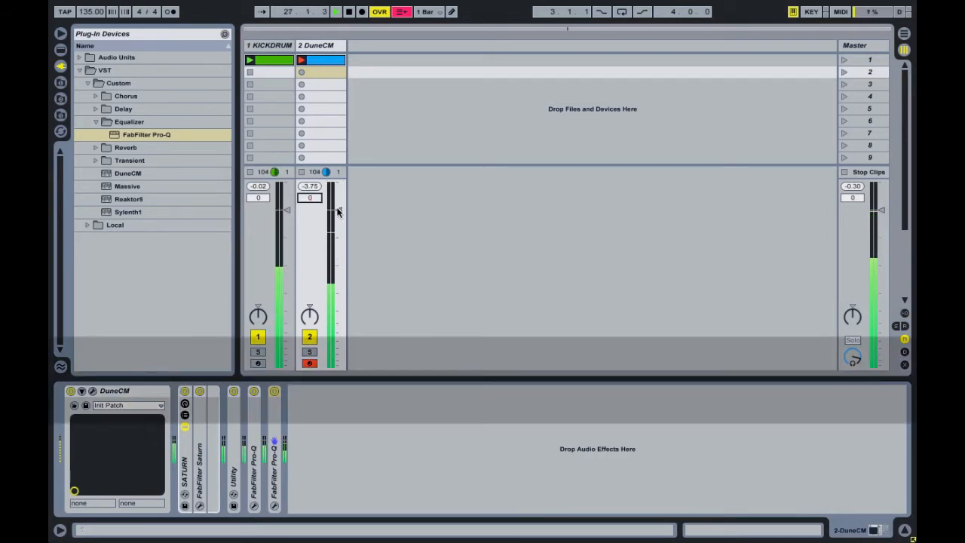
pyautogui.click(310, 352)
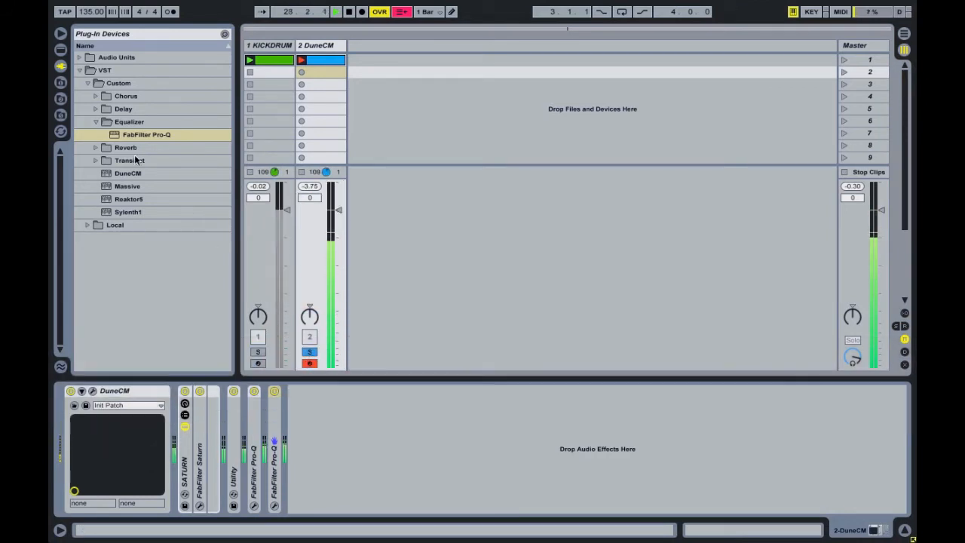
# Step: Add the H-COMP audio effect rack to the end of the DuneCM track's device chain
pyautogui.click(104, 120)
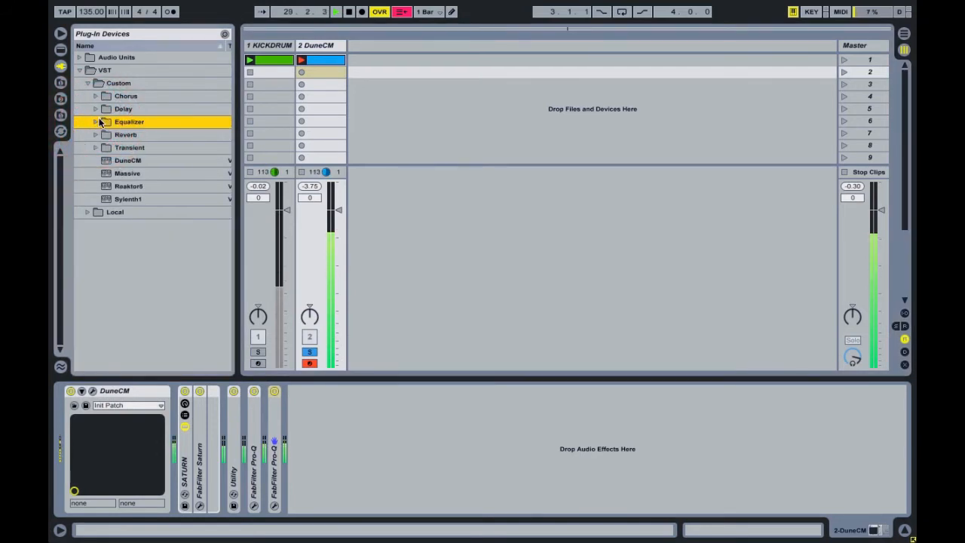
pyautogui.click(61, 50)
pyautogui.scroll(10, 98, 178)
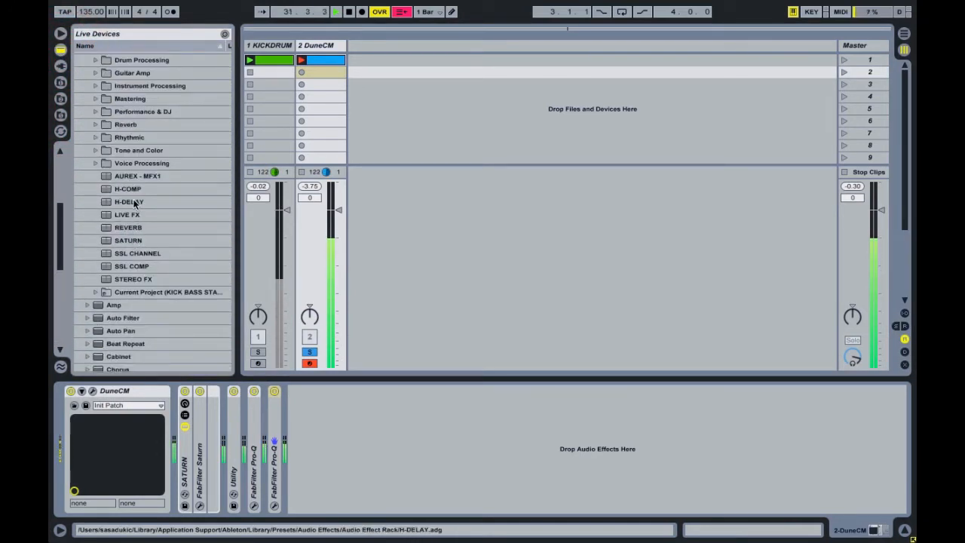
pyautogui.click(128, 188)
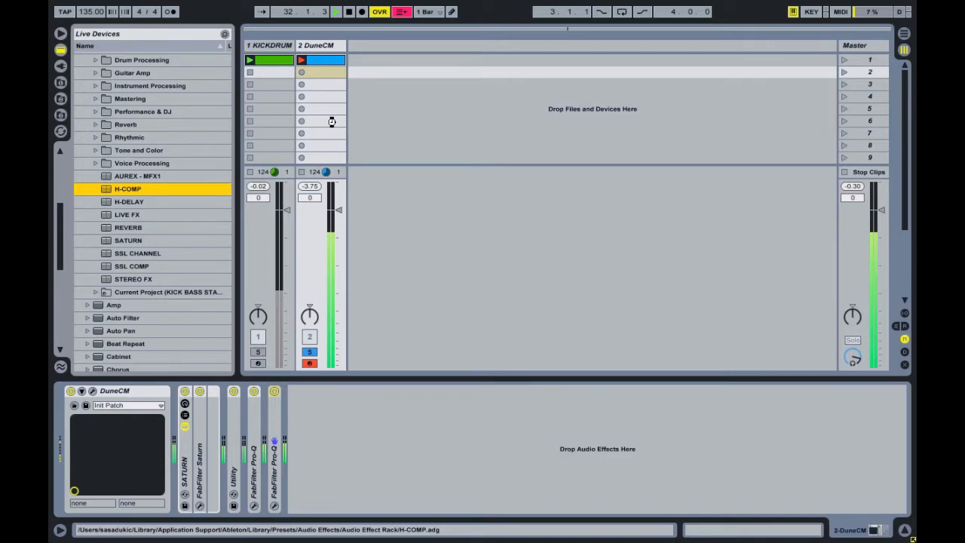
pyautogui.moveTo(332, 122); pyautogui.dragTo(332, 122)
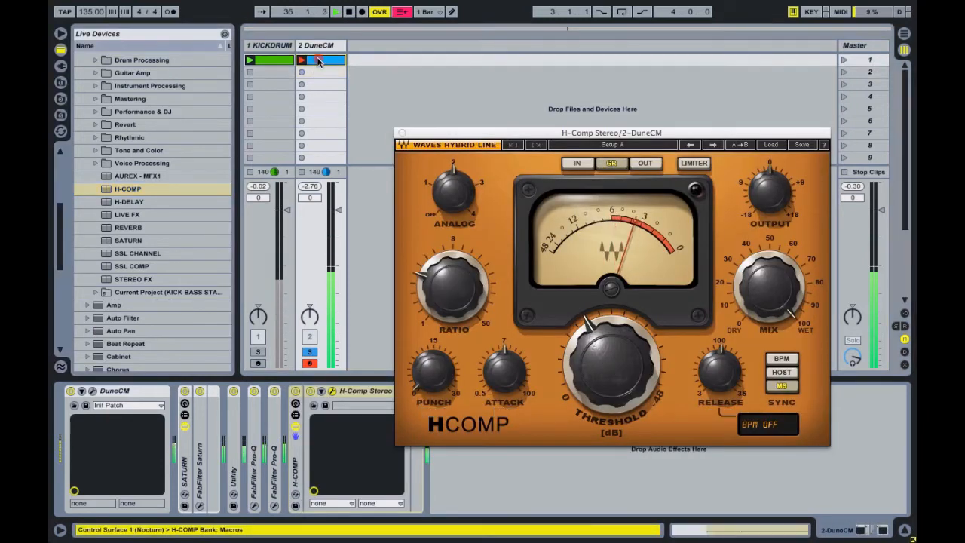
# Step: Delete the first and third G2 notes from the DuneCM clip and return to the track's devices
pyautogui.doubleClick(320, 61)
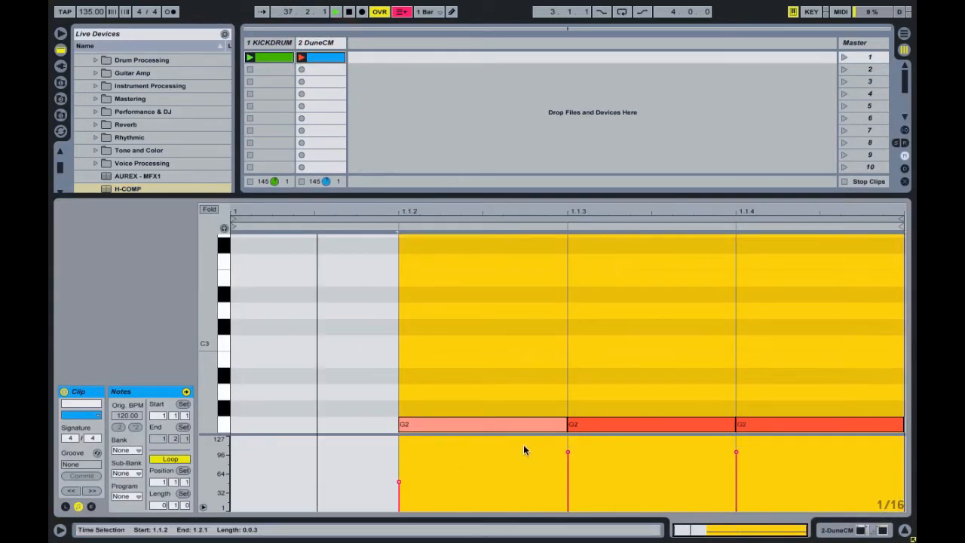
pyautogui.click(523, 425)
pyautogui.click(796, 423)
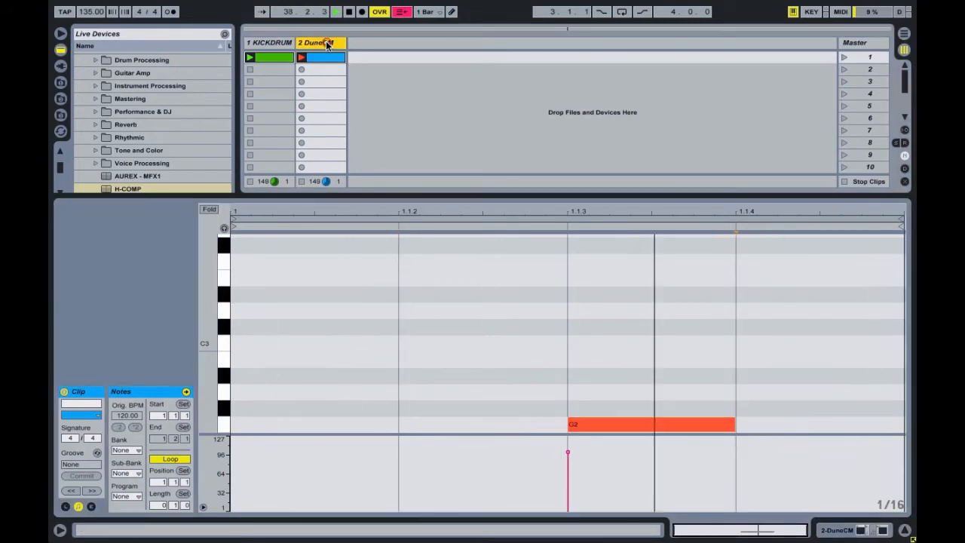
pyautogui.click(324, 43)
# Step: Set H-Comp's ratio to 50 and adjust its release with sync switched to Host
pyautogui.click(332, 390)
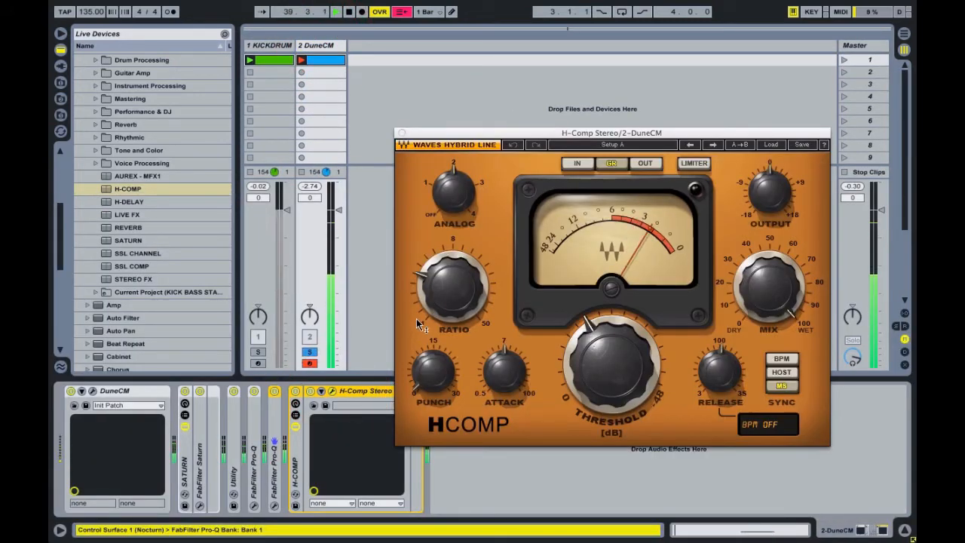
pyautogui.moveTo(452, 287); pyautogui.dragTo(453, 280)
pyautogui.moveTo(445, 321); pyautogui.dragTo(445, 273)
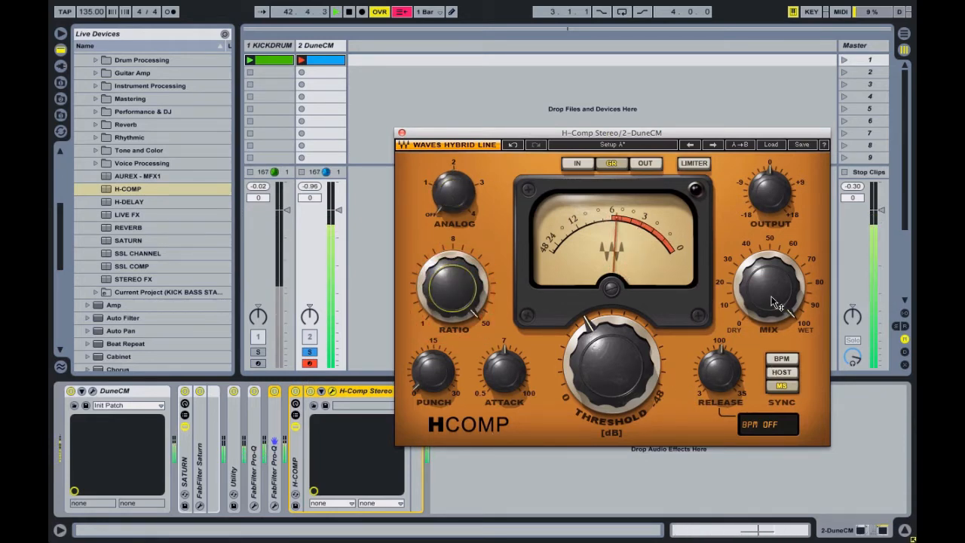
pyautogui.click(781, 371)
pyautogui.click(721, 369)
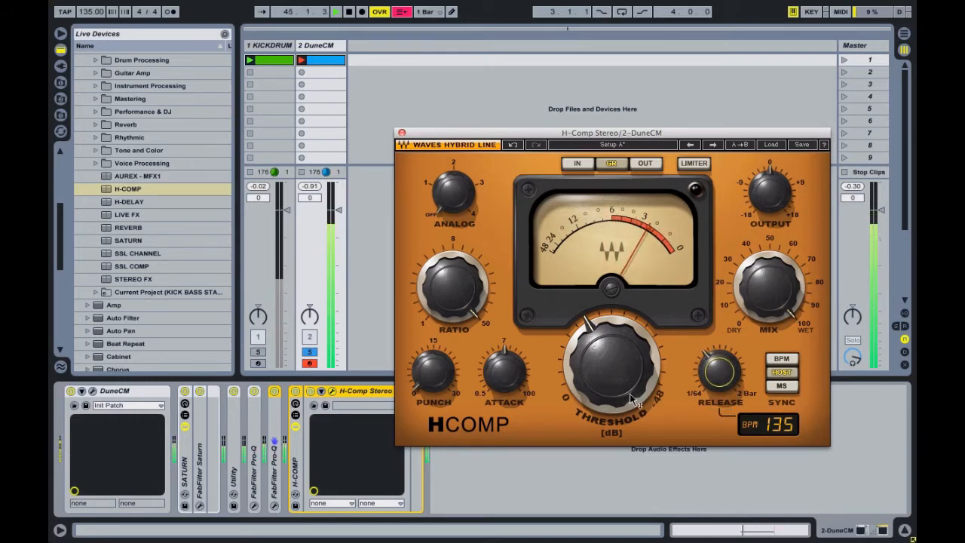
# Step: Lengthen H-Comp's attack, set its mix to about 50% and adjust the threshold for moderate compression
pyautogui.moveTo(617, 393); pyautogui.dragTo(617, 452)
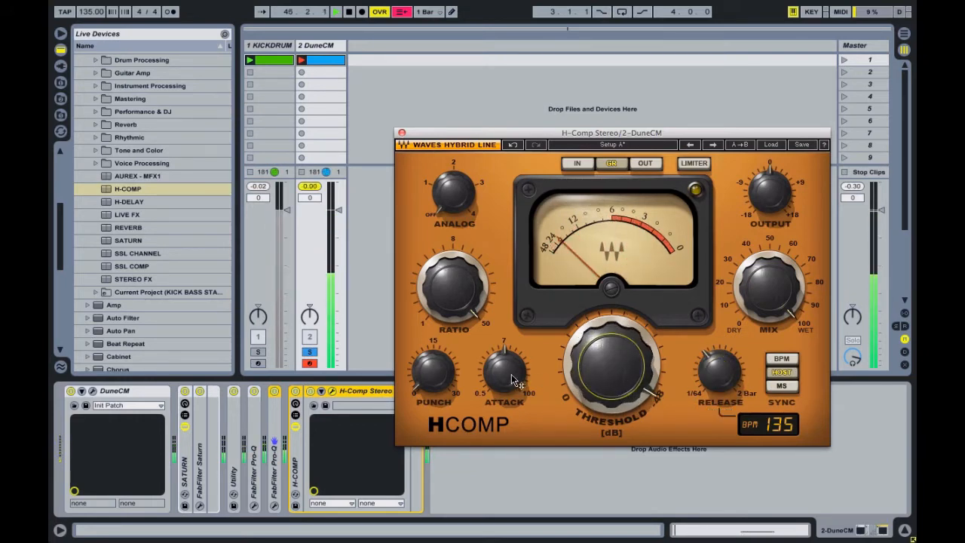
pyautogui.moveTo(513, 381); pyautogui.dragTo(513, 373)
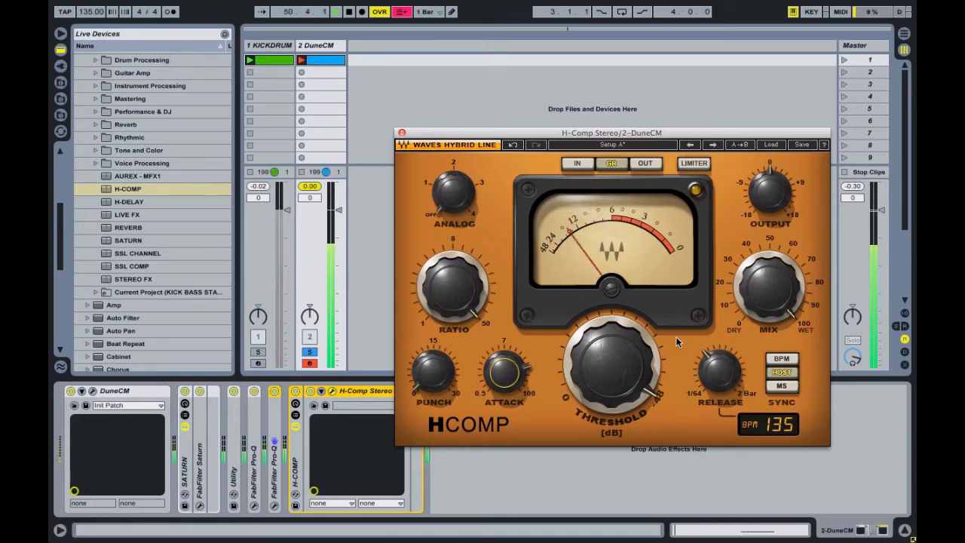
pyautogui.moveTo(767, 286); pyautogui.dragTo(768, 332)
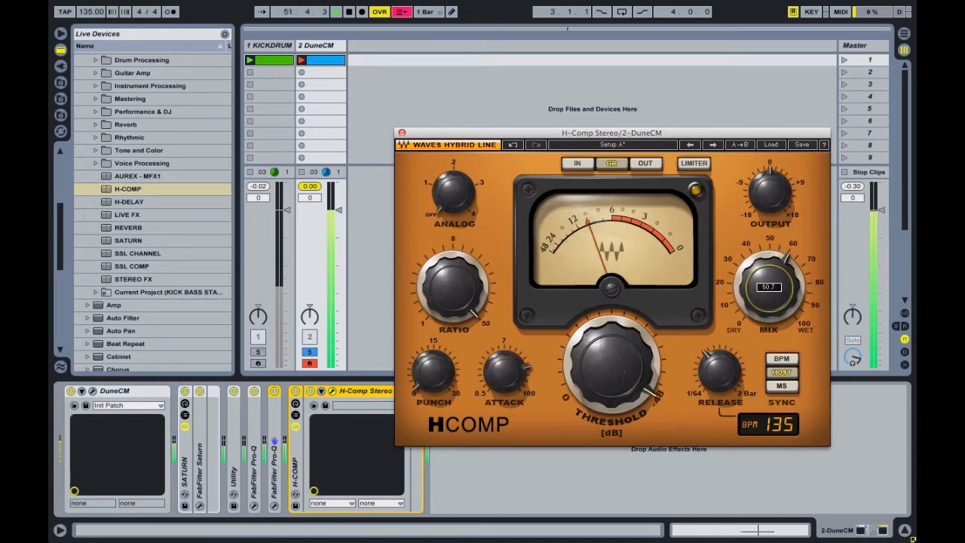
pyautogui.moveTo(767, 287); pyautogui.dragTo(768, 289)
pyautogui.moveTo(599, 330); pyautogui.dragTo(599, 304)
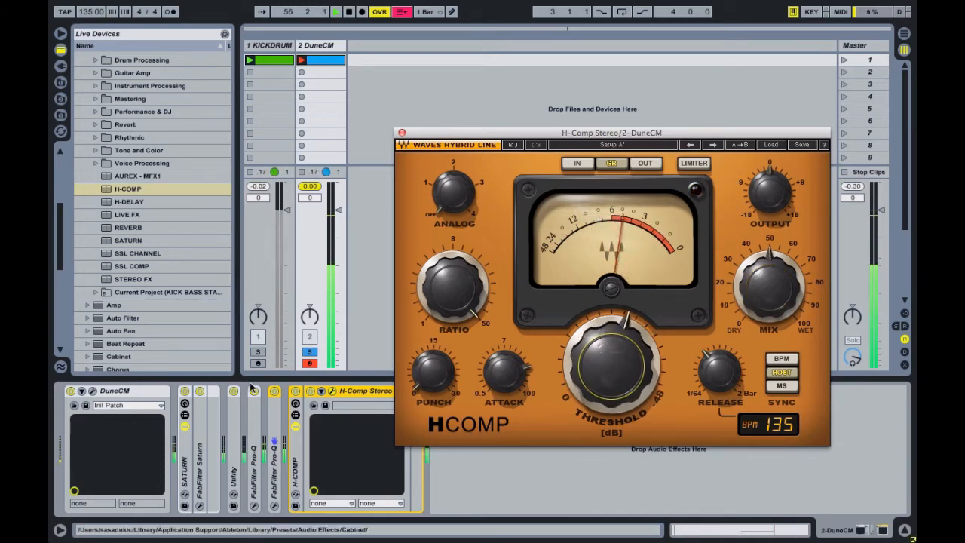
# Step: Compare the bass with the H-COMP rack bypassed, fine-tune H-Comp's output level and close its window
pyautogui.click(294, 391)
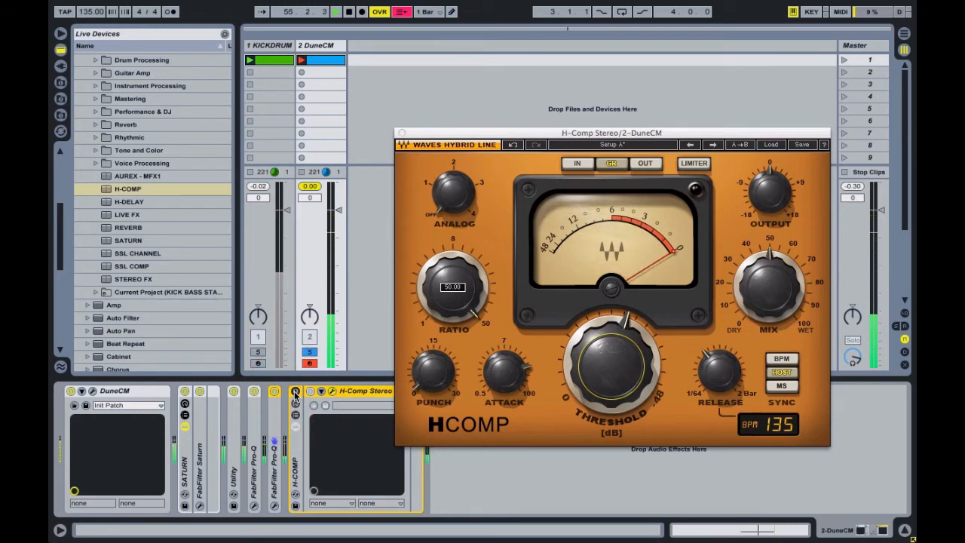
pyautogui.click(295, 391)
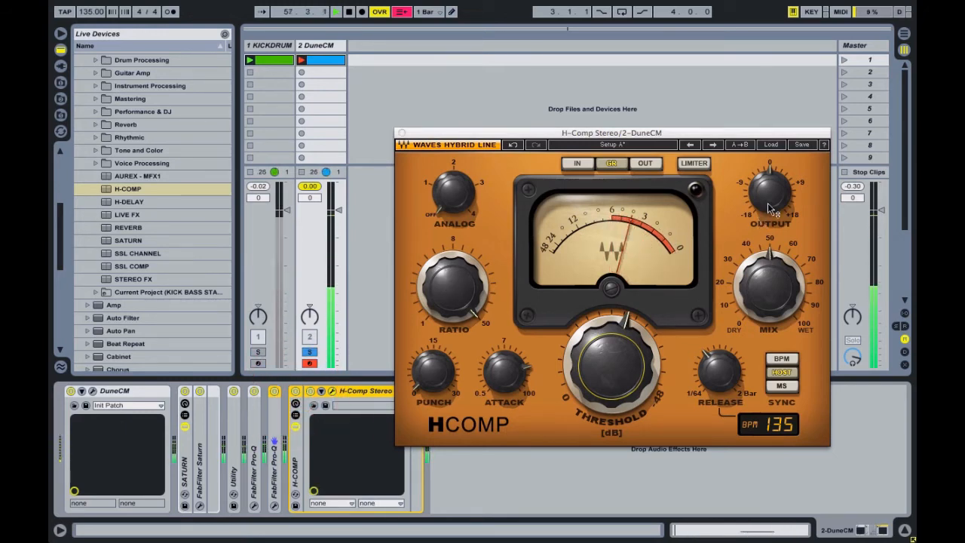
pyautogui.moveTo(769, 192); pyautogui.dragTo(769, 186)
pyautogui.click(402, 133)
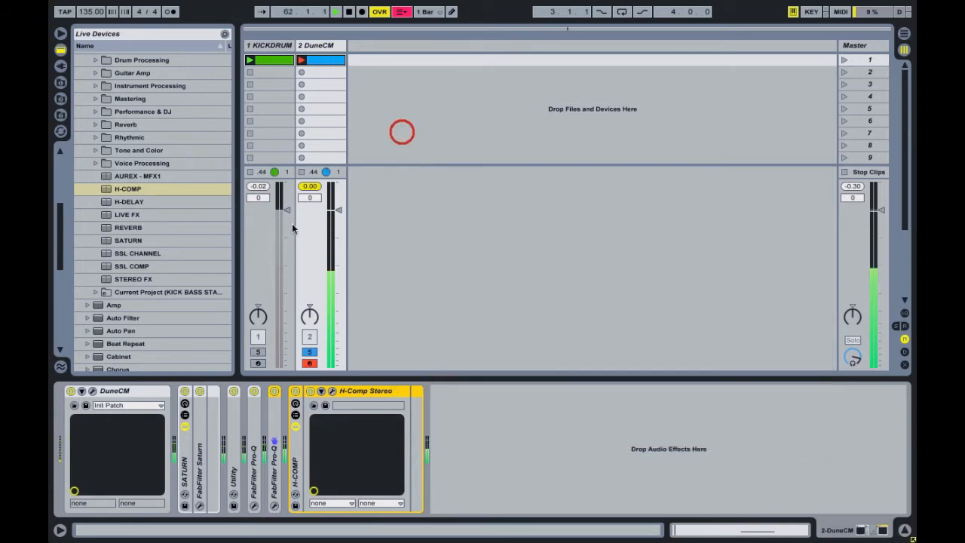
# Step: Unsolo DuneCM and change the second Pro-Q's high cut to 12 dB/oct at about 9.9 kHz
pyautogui.click(312, 353)
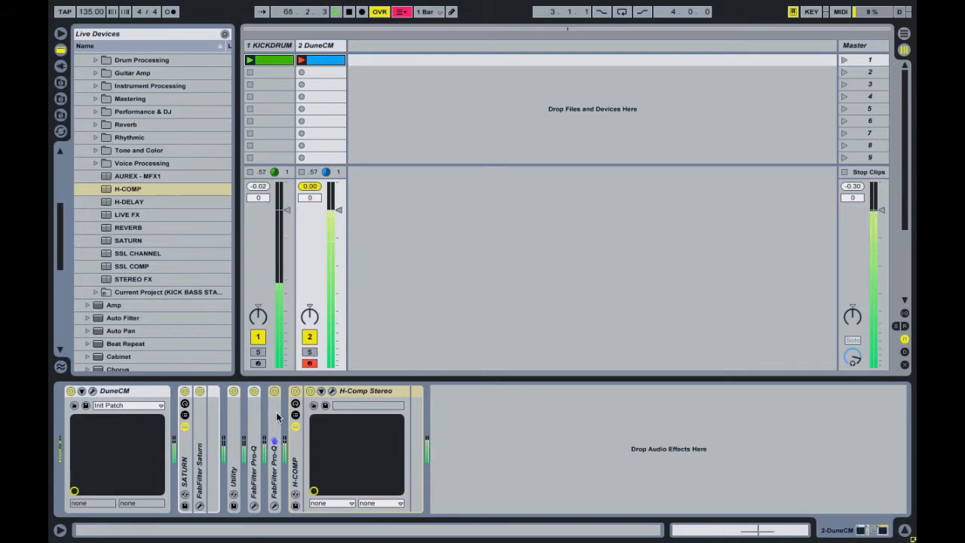
pyautogui.doubleClick(277, 417)
pyautogui.click(296, 392)
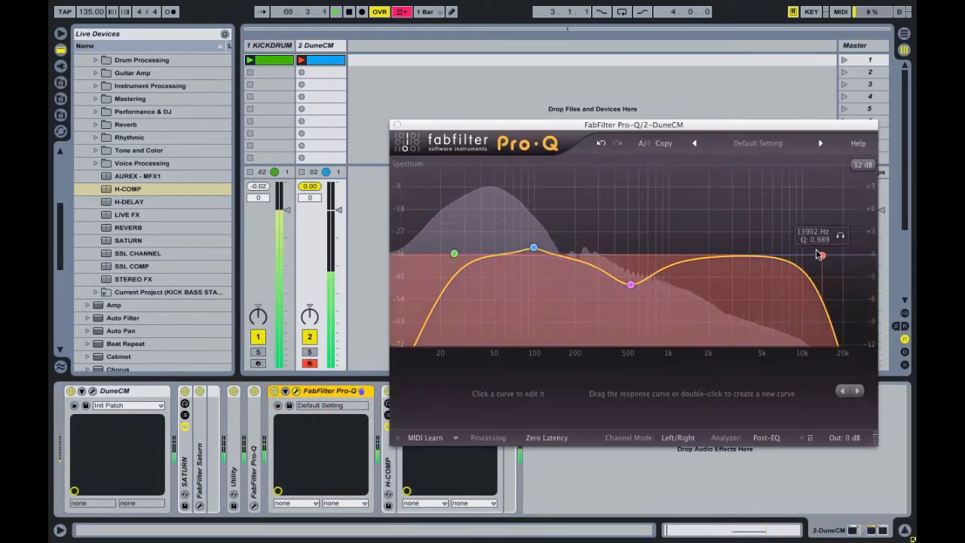
pyautogui.moveTo(819, 255); pyautogui.dragTo(810, 255)
pyautogui.click(508, 407)
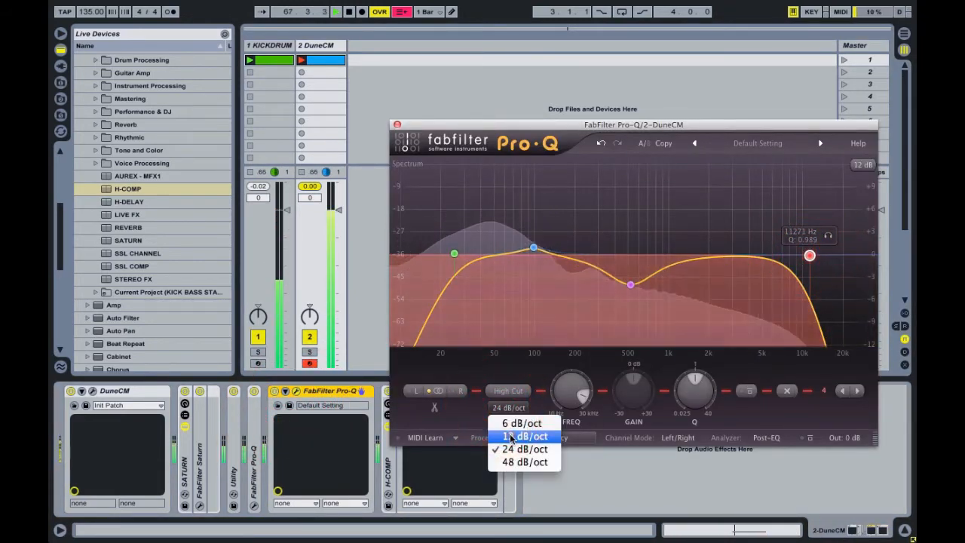
pyautogui.click(511, 437)
pyautogui.moveTo(810, 254); pyautogui.dragTo(803, 257)
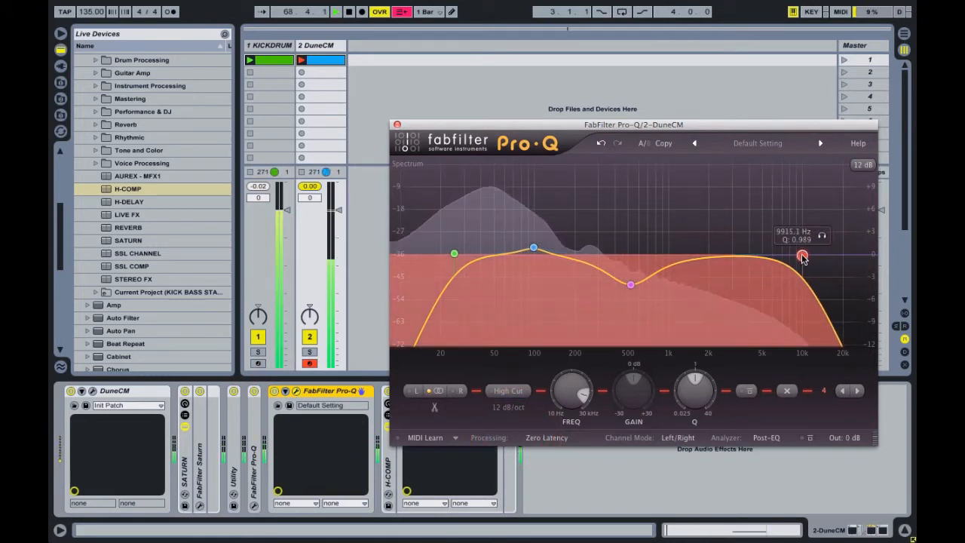
# Step: Compare the bass with the second Pro-Q's high cut band bypassed and lower its frequency to about 8.8 kHz
pyautogui.click(749, 391)
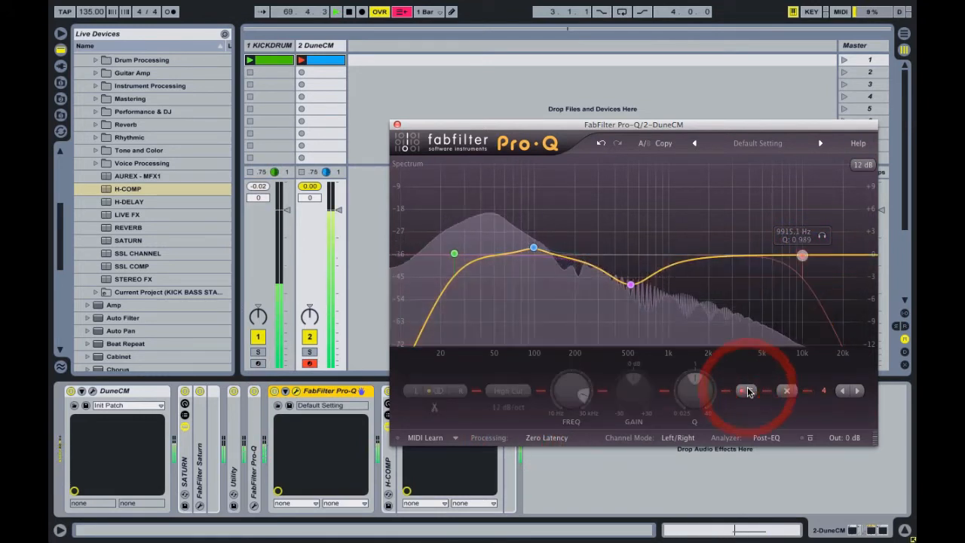
pyautogui.click(748, 391)
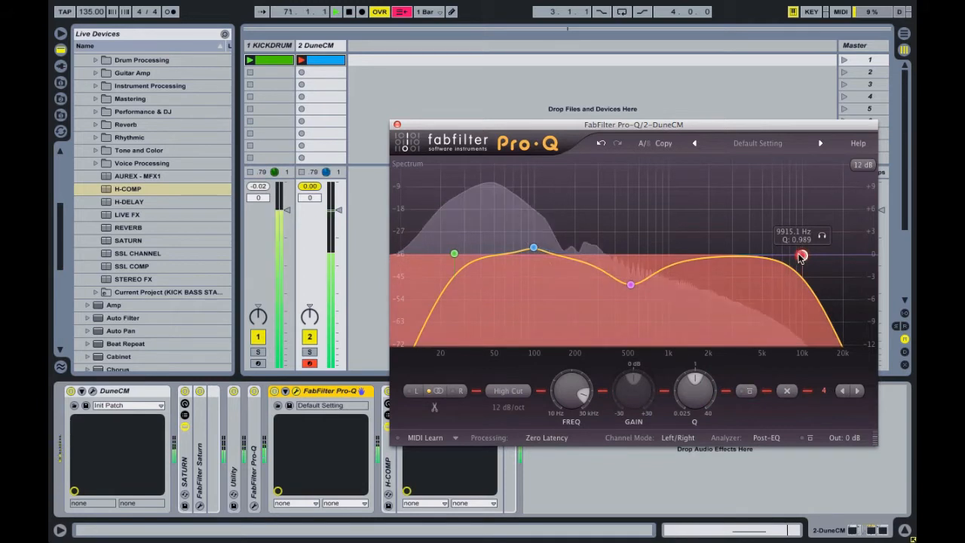
pyautogui.moveTo(801, 257); pyautogui.dragTo(795, 257)
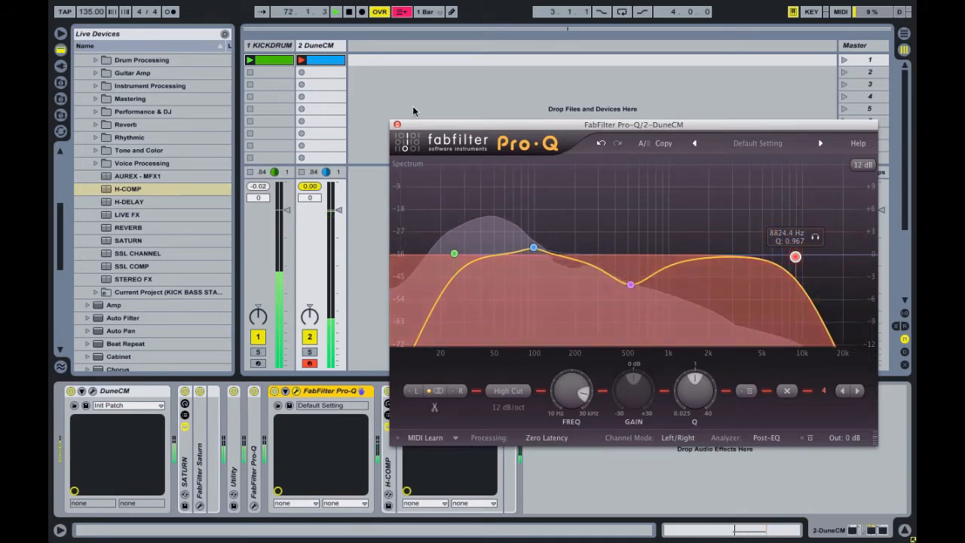
pyautogui.click(397, 124)
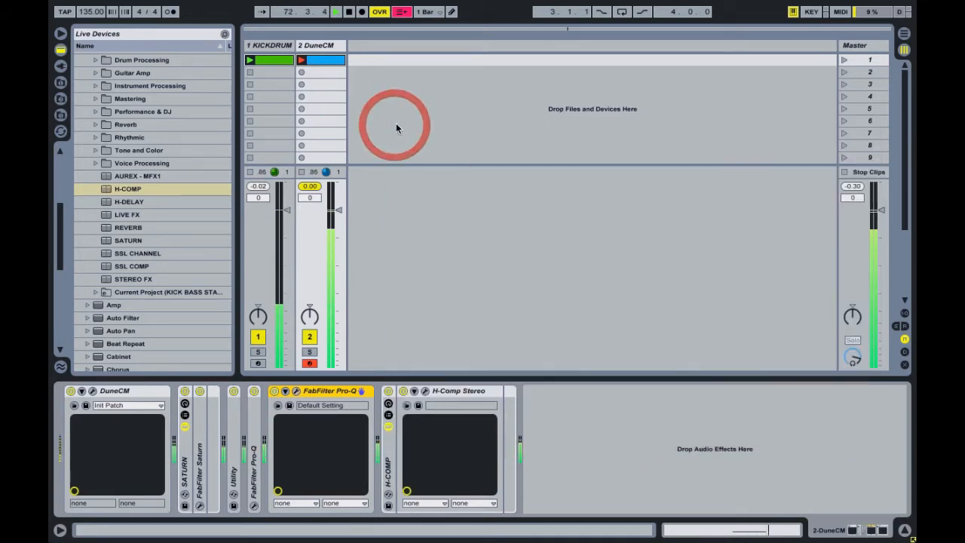
pyautogui.click(425, 391)
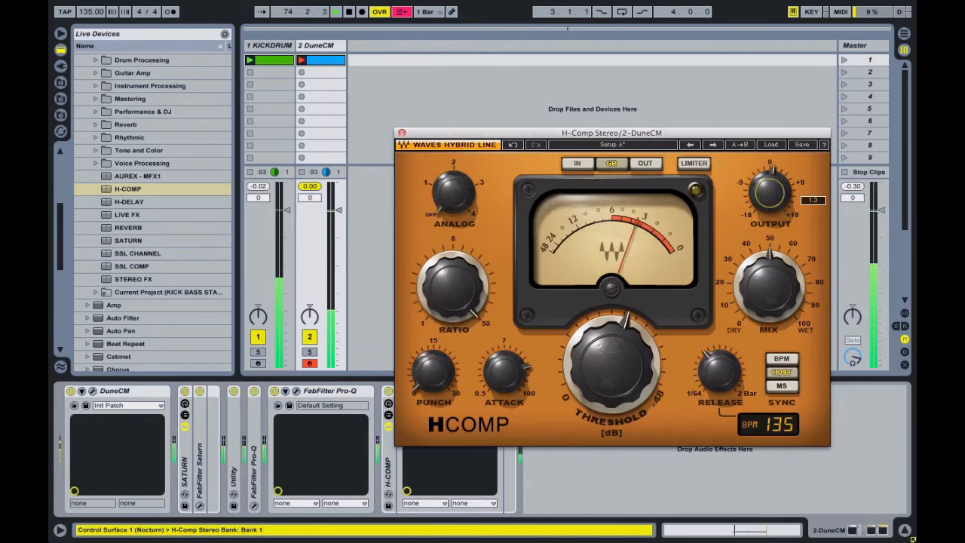
pyautogui.click(402, 132)
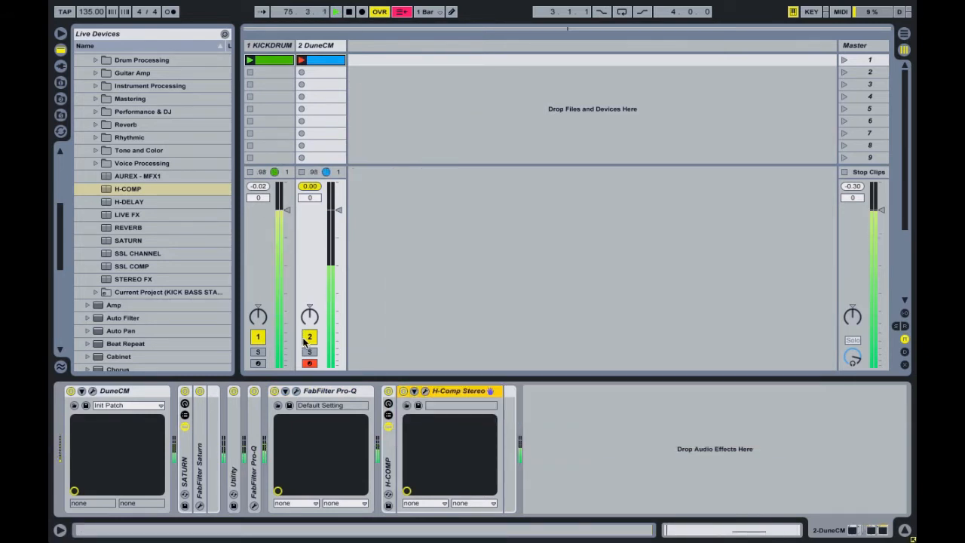
# Step: Solo DuneCM and insert an audio track with its audio input set to Resampling
pyautogui.click(309, 352)
pyautogui.rightClick(377, 77)
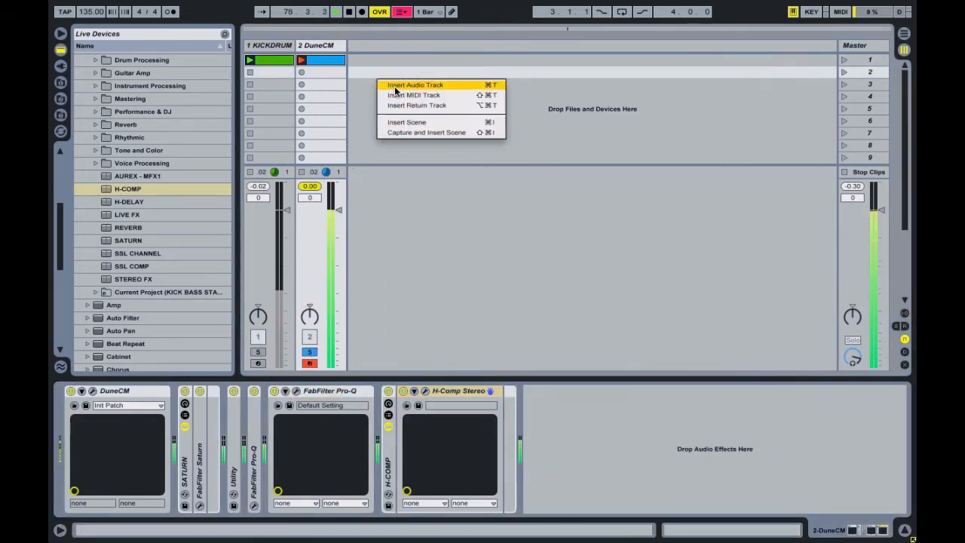
pyautogui.click(401, 86)
pyautogui.click(380, 48)
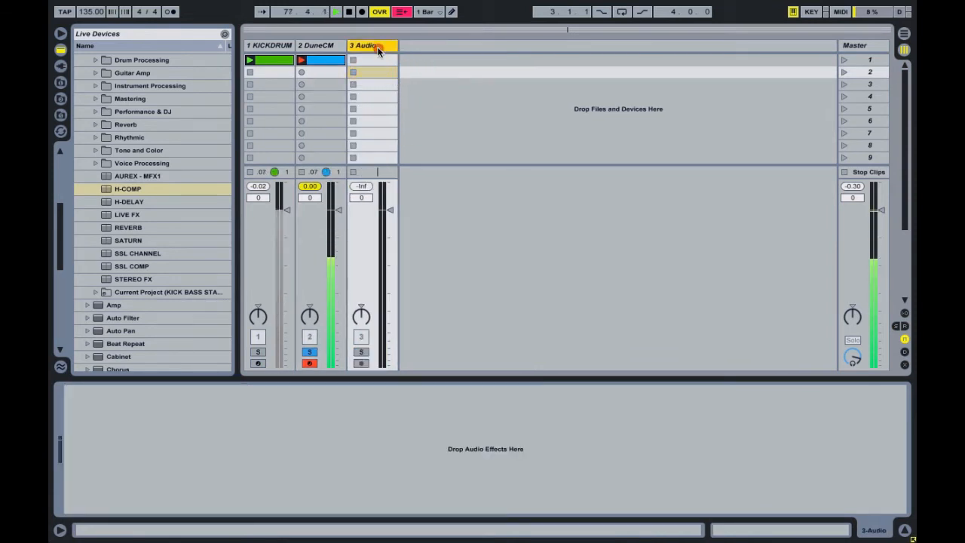
pyautogui.click(905, 313)
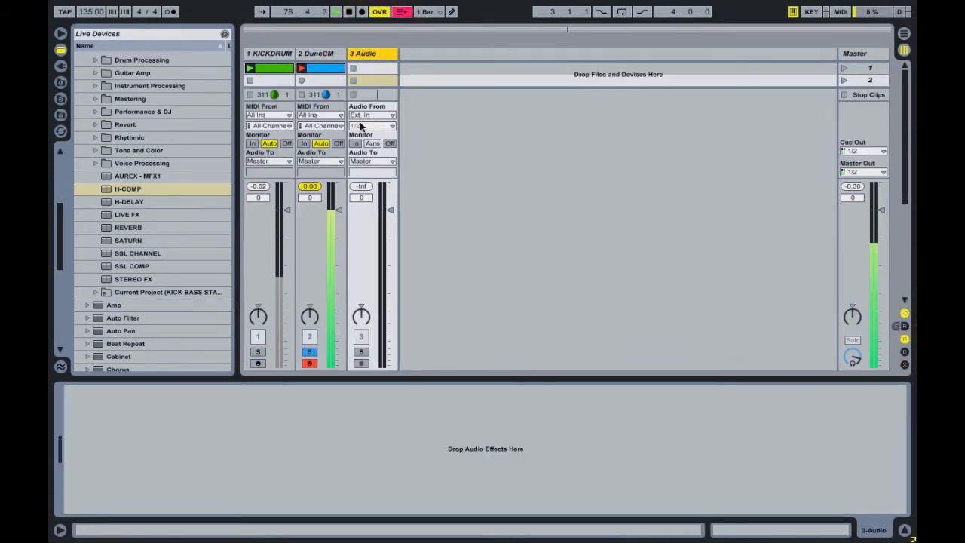
pyautogui.click(365, 116)
pyautogui.click(369, 180)
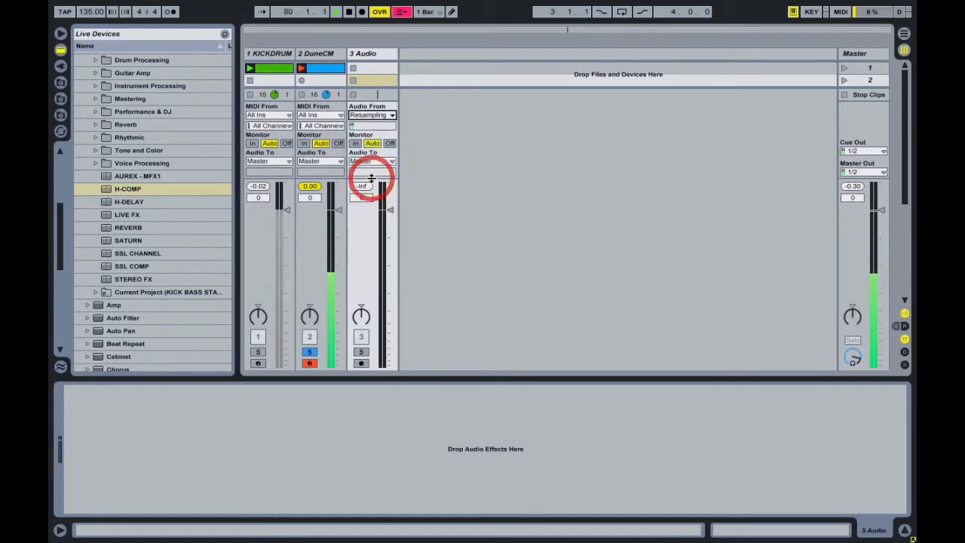
# Step: Arm the 3 Audio track, record a short pass of the soloed bass into its first clip slot and stop playback
pyautogui.click(363, 364)
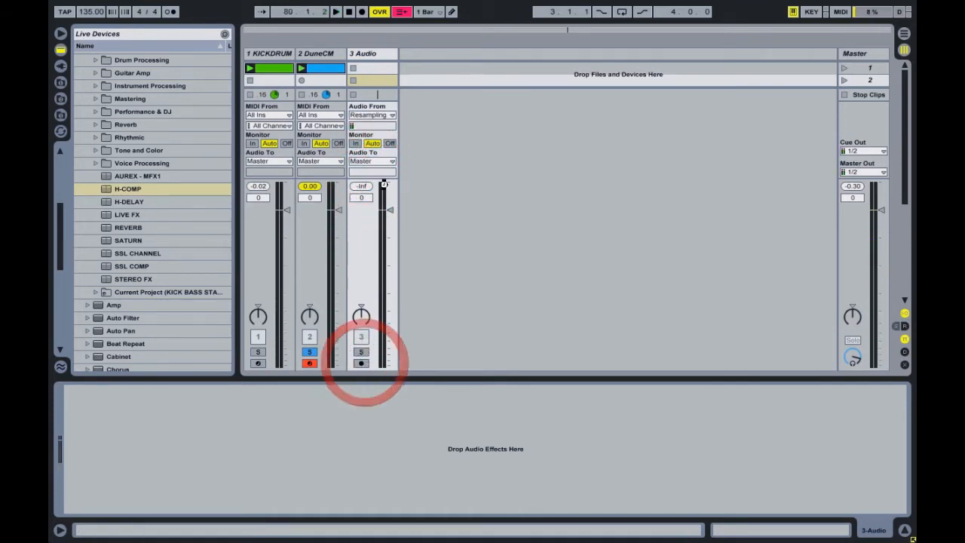
pyautogui.click(351, 69)
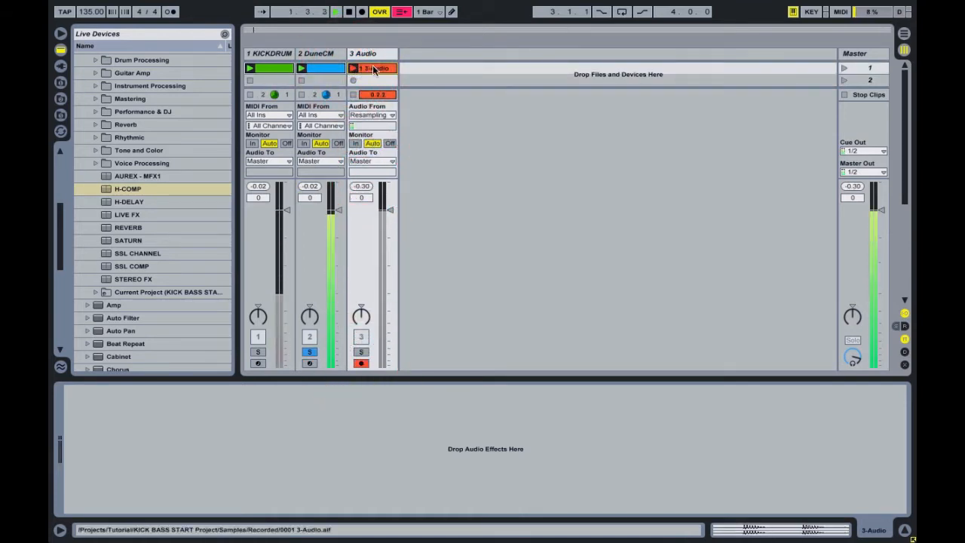
pyautogui.press('space')
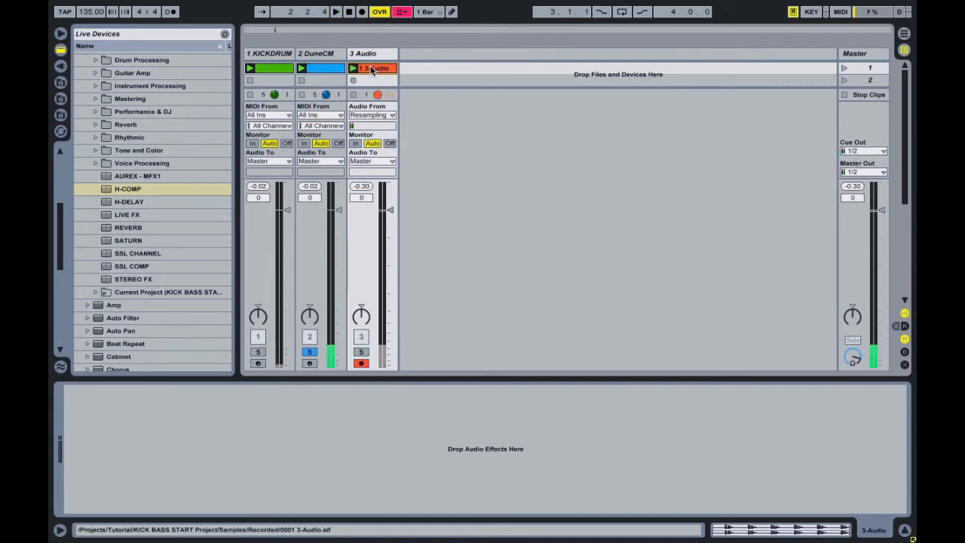
# Step: Place the recorded bass clip at bar 5 of the 3 Audio track in the Arrangement
pyautogui.press('Tab')
pyautogui.click(331, 99)
pyautogui.moveTo(287, 93); pyautogui.dragTo(286, 92)
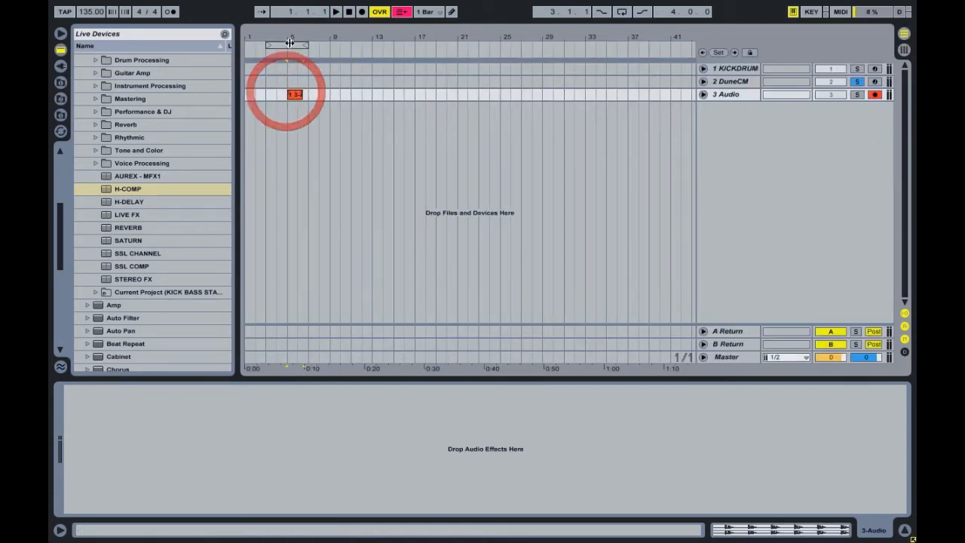
pyautogui.moveTo(290, 40); pyautogui.dragTo(264, 120)
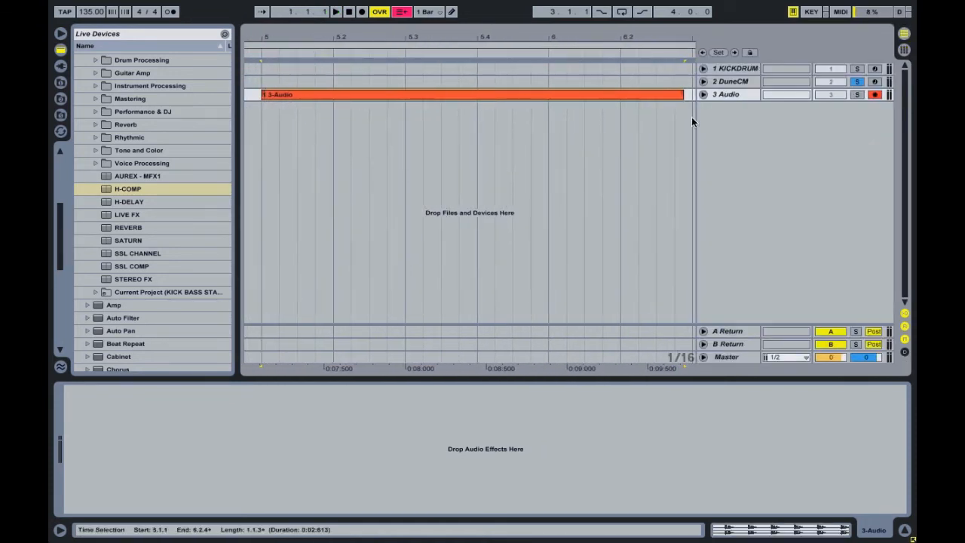
# Step: Unfold and enlarge the 3 Audio track and set a fixed 1/16 grid
pyautogui.click(703, 95)
pyautogui.rightClick(464, 123)
pyautogui.click(556, 391)
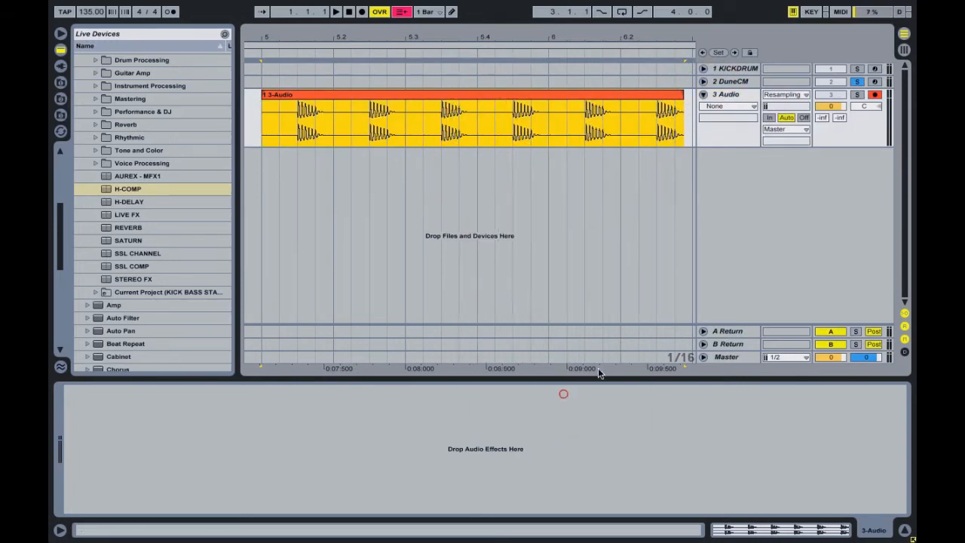
pyautogui.moveTo(722, 146); pyautogui.dragTo(718, 325)
# Step: Trim the recording to a single bass note from 5.1.3 to 5.1.4 by deleting the audio before and after it
pyautogui.moveTo(300, 36); pyautogui.dragTo(395, 68)
pyautogui.moveTo(391, 113); pyautogui.dragTo(291, 134)
pyautogui.press('Delete')
pyautogui.moveTo(483, 154); pyautogui.dragTo(523, 157)
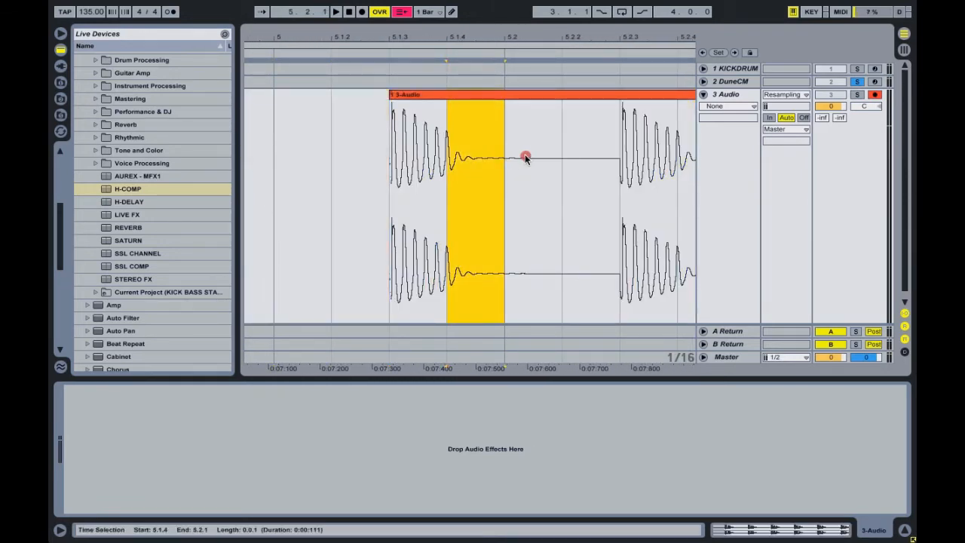
pyautogui.press('Delete')
pyautogui.click(540, 95)
pyautogui.press('Delete')
# Step: Select the fixed 1/16 grid again and show the fades of the trimmed bass clip
pyautogui.rightClick(477, 134)
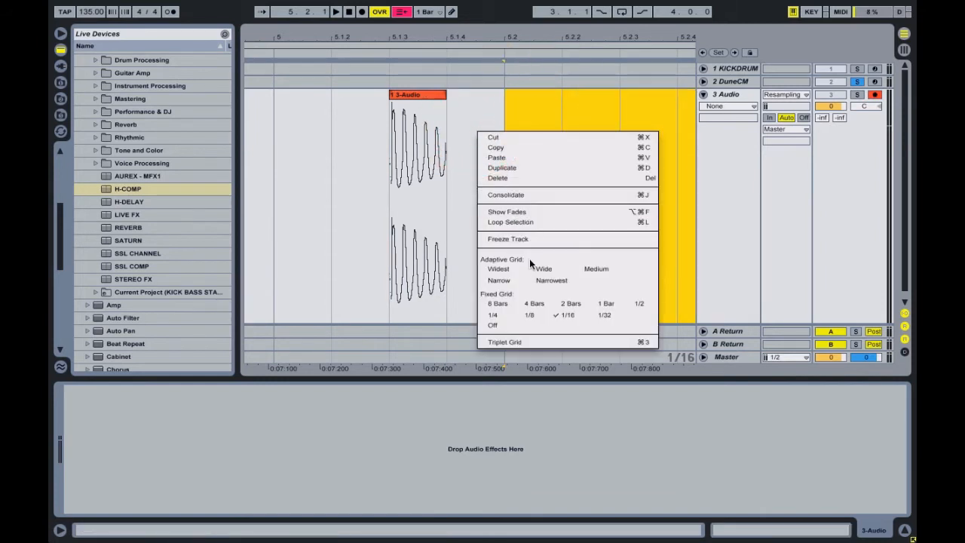
pyautogui.click(571, 318)
pyautogui.rightClick(432, 228)
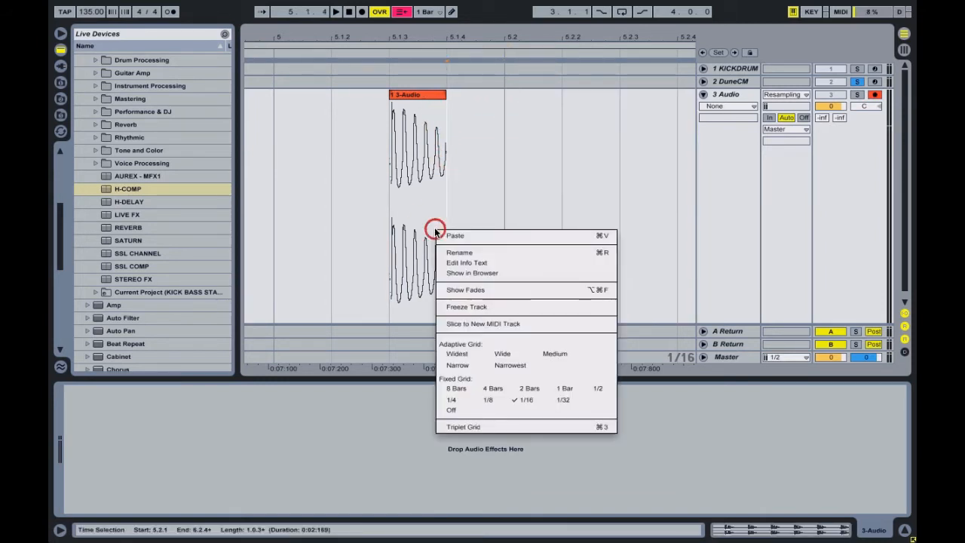
pyautogui.click(467, 288)
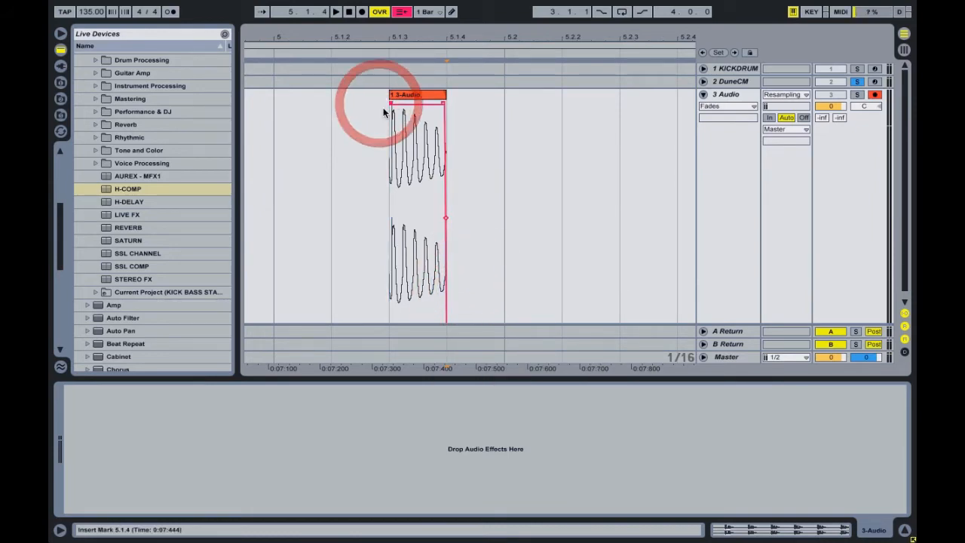
pyautogui.hotkey('ctrl', '1')
pyautogui.hotkey('ctrl', '1')
pyautogui.hotkey('ctrl', '1')
pyautogui.moveTo(428, 41); pyautogui.dragTo(490, 107)
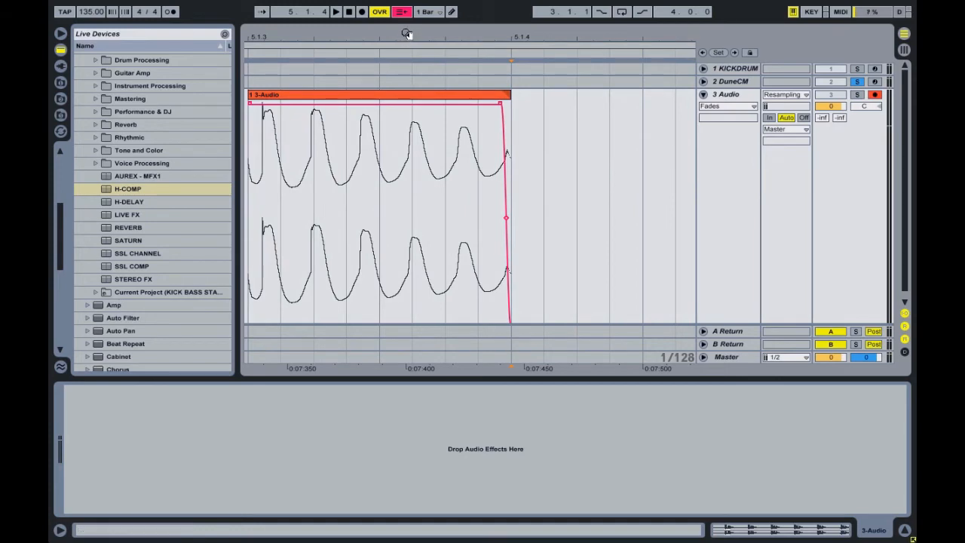
pyautogui.moveTo(406, 34); pyautogui.dragTo(407, 26)
pyautogui.rightClick(362, 168)
pyautogui.click(451, 339)
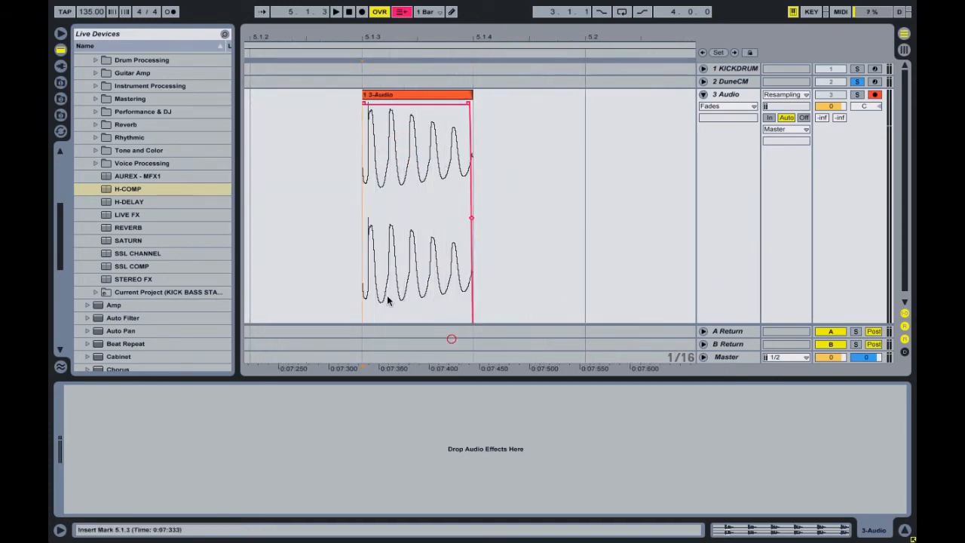
# Step: Loop 5.1.2 to 5.2.1, play it with 3 Audio soloed and return playback to the Arrangement
pyautogui.moveTo(276, 238); pyautogui.dragTo(561, 235)
pyautogui.hotkey('ctrl', 'l')
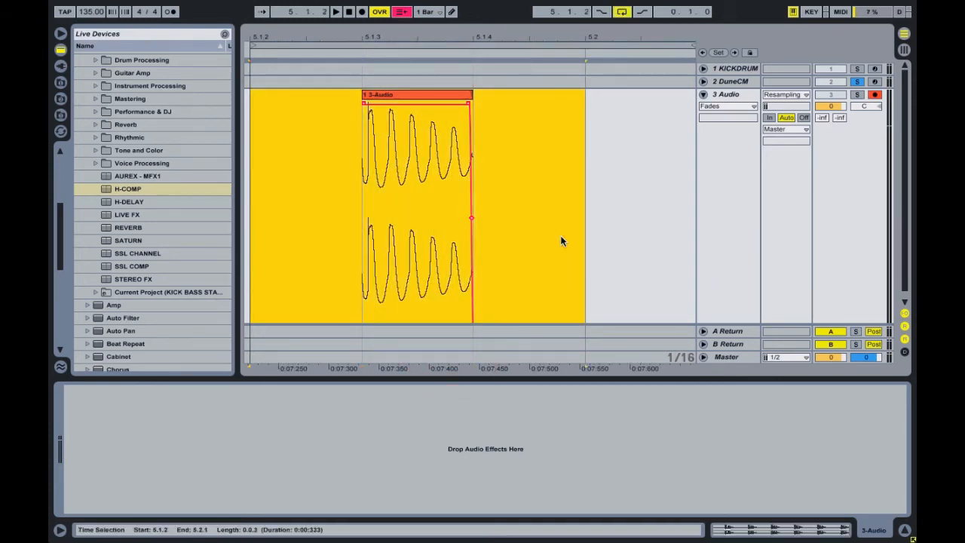
pyautogui.press('space')
pyautogui.click(860, 95)
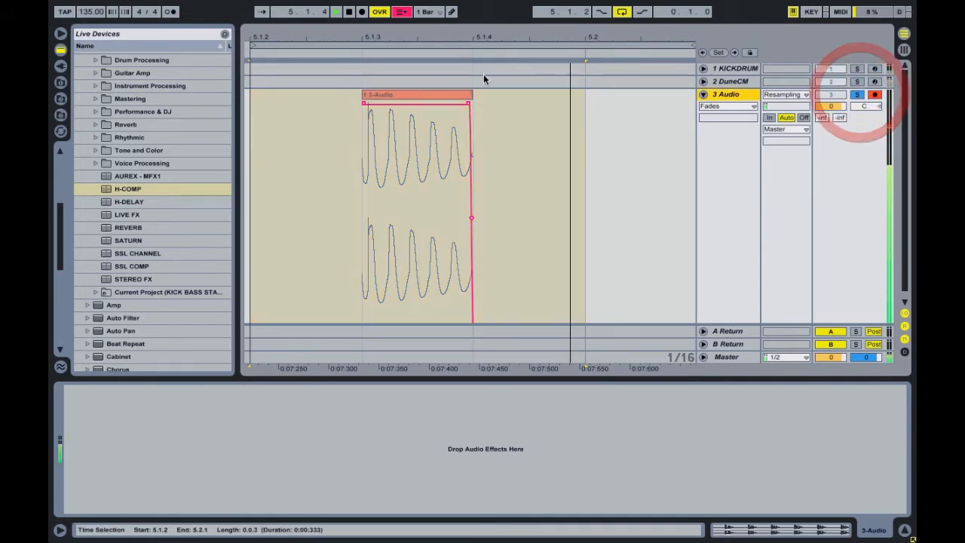
pyautogui.click(402, 11)
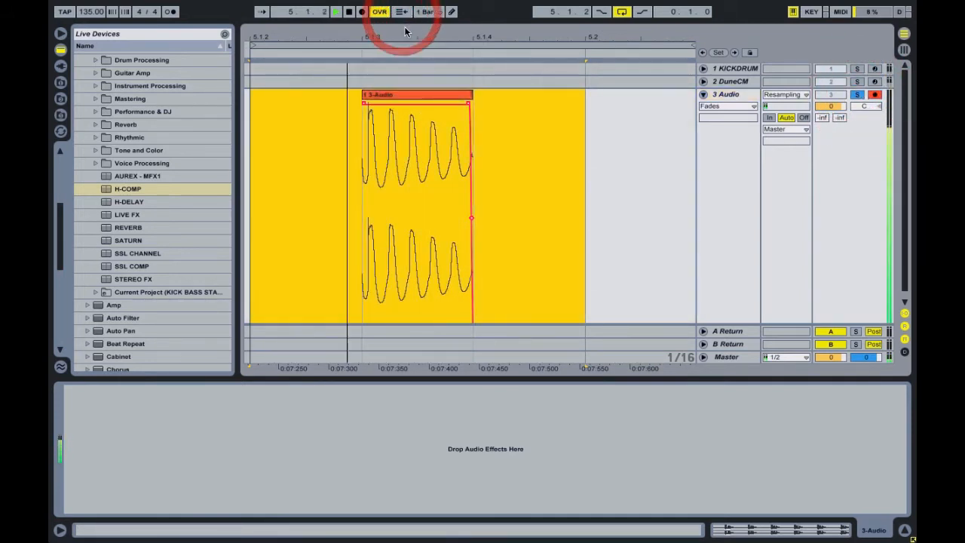
# Step: Narrow the grid to 1/128 and lengthen the bass clip's fade-out so it starts at the second waveform peak
pyautogui.moveTo(397, 35); pyautogui.dragTo(397, 70)
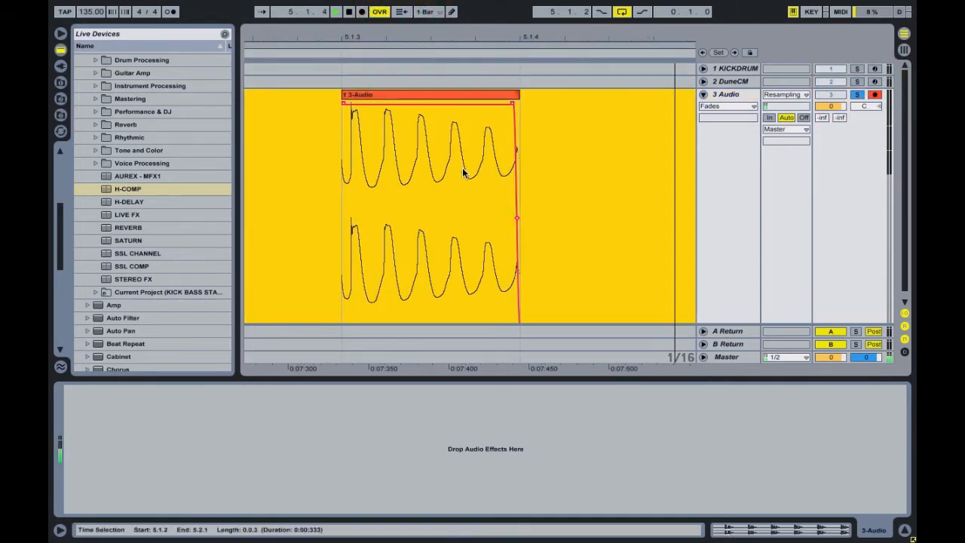
pyautogui.hotkey('ctrl', '1')
pyautogui.hotkey('ctrl', '1')
pyautogui.hotkey('ctrl', '1')
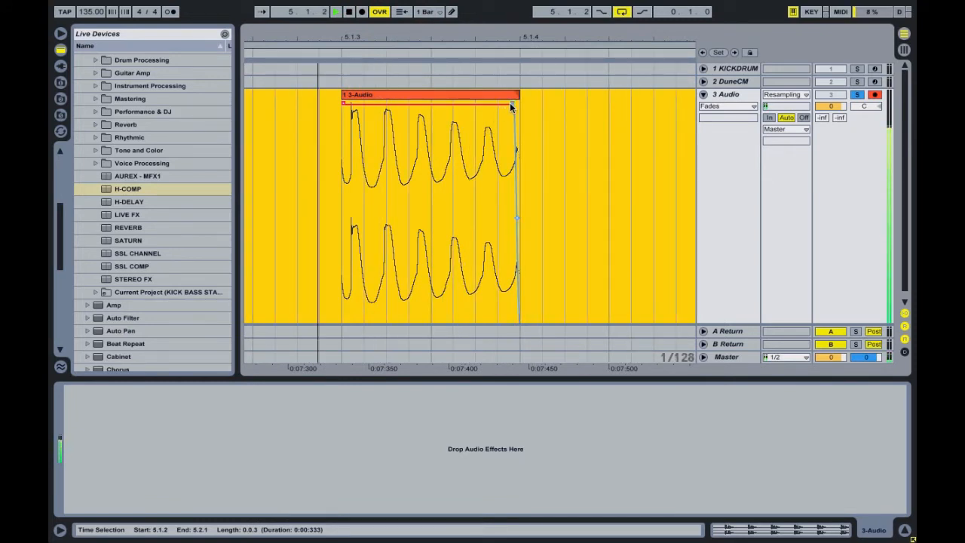
pyautogui.moveTo(510, 106); pyautogui.dragTo(386, 103)
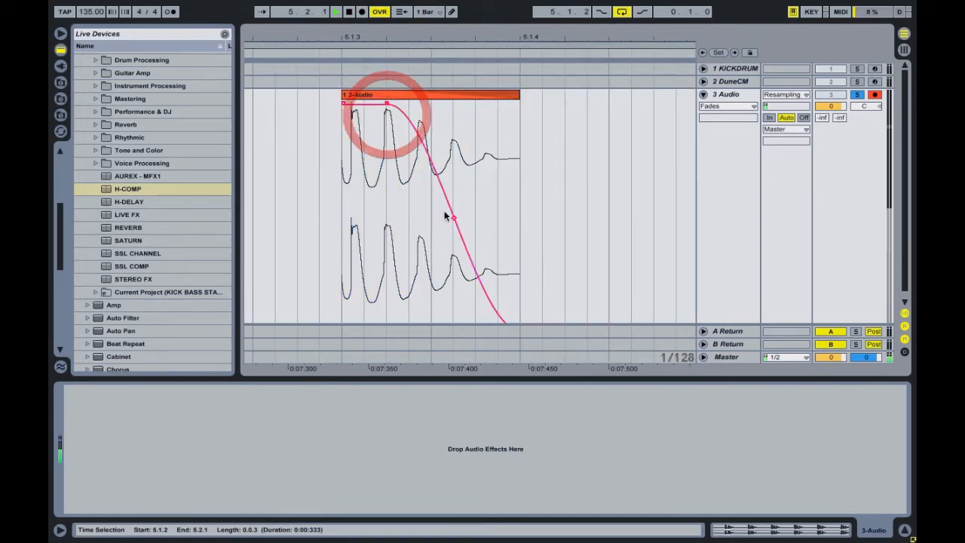
# Step: Bend the fade-out curve outward so the bass note holds its level longer before dropping off
pyautogui.moveTo(447, 216); pyautogui.dragTo(475, 193)
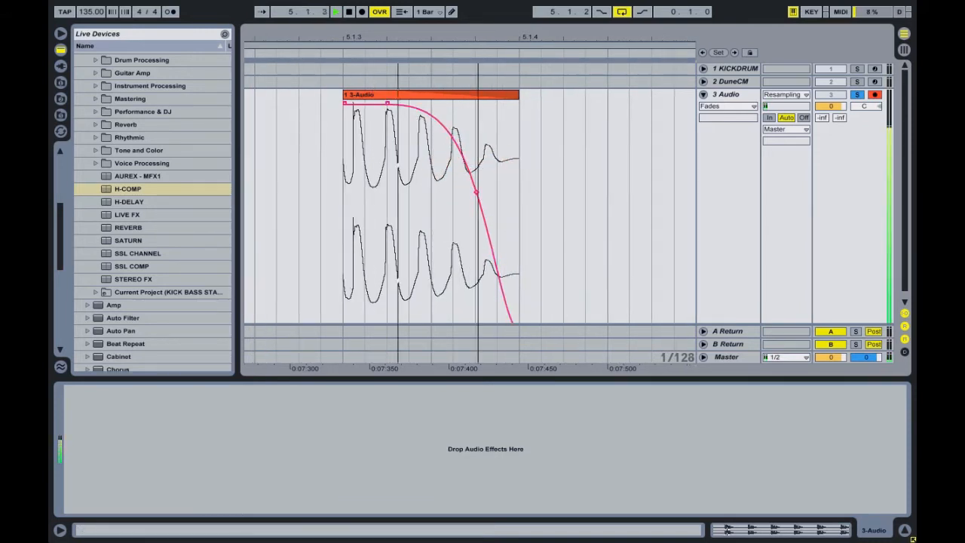
pyautogui.press('-')
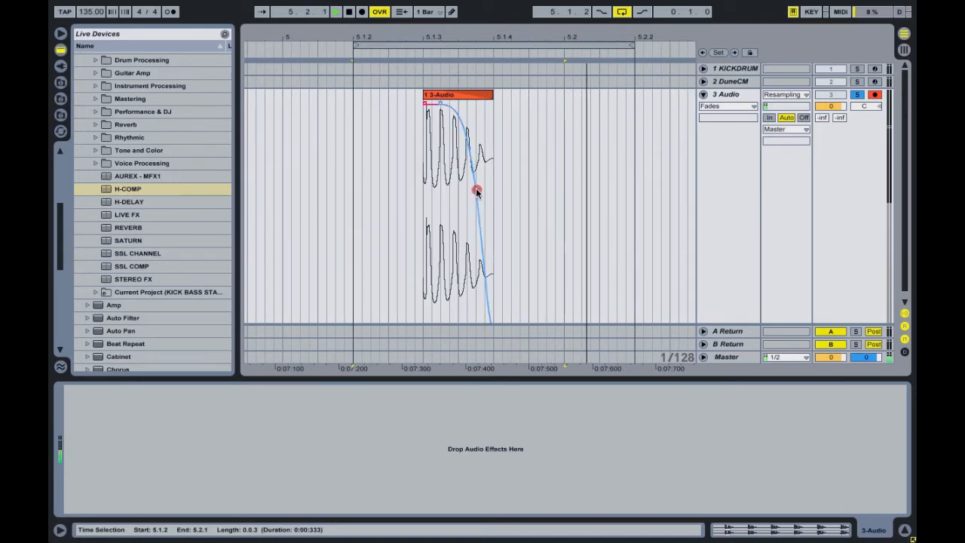
pyautogui.moveTo(477, 191); pyautogui.dragTo(478, 177)
# Step: Consolidate the faded bass clip and fold the 3 Audio track
pyautogui.click(466, 97)
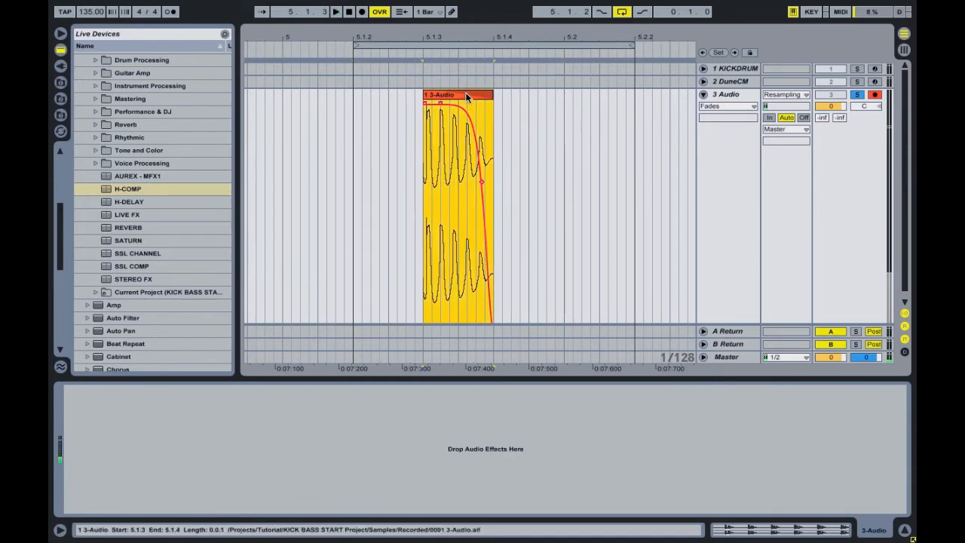
pyautogui.hotkey('ctrl', 'j')
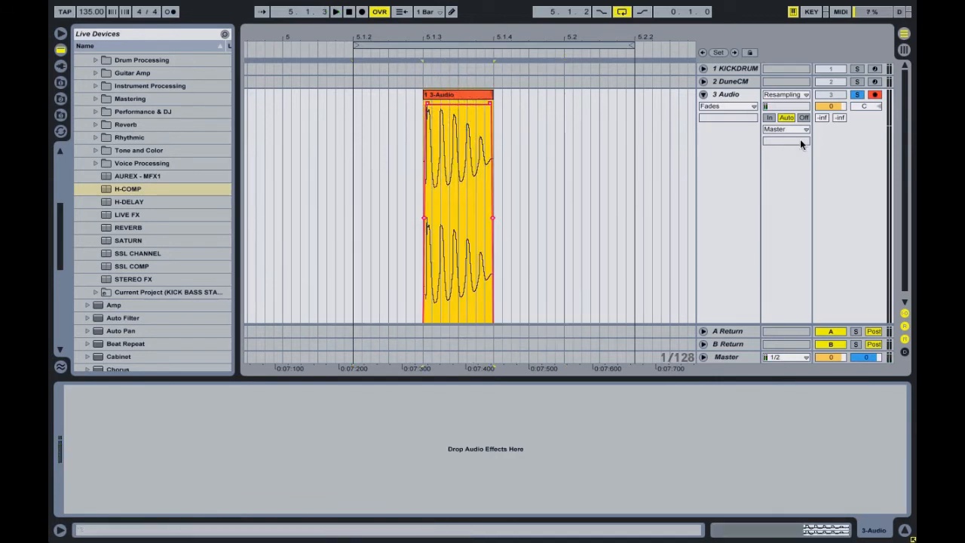
pyautogui.click(701, 95)
# Step: Insert a MIDI track below 3 Audio and load an empty Drum Rack on it
pyautogui.rightClick(711, 108)
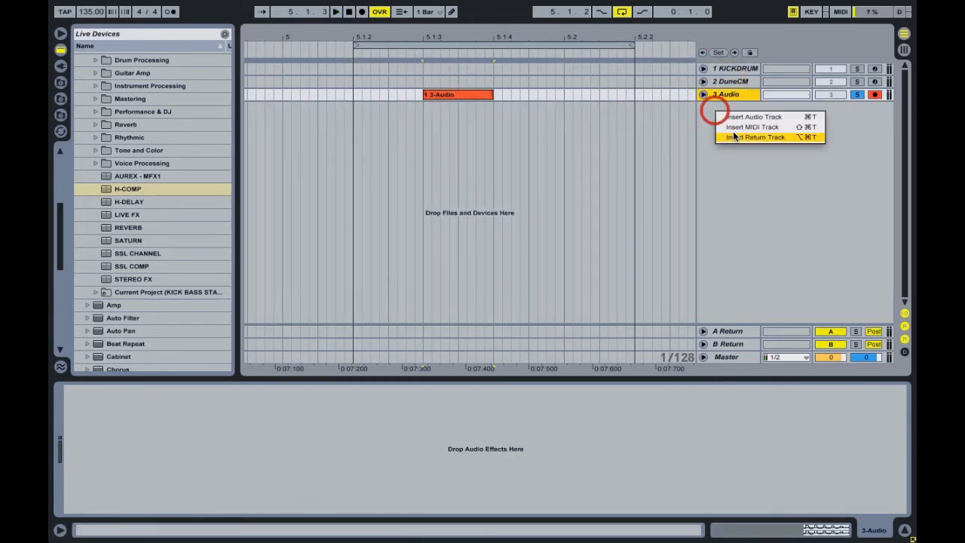
pyautogui.click(739, 126)
pyautogui.scroll(6, 156, 109)
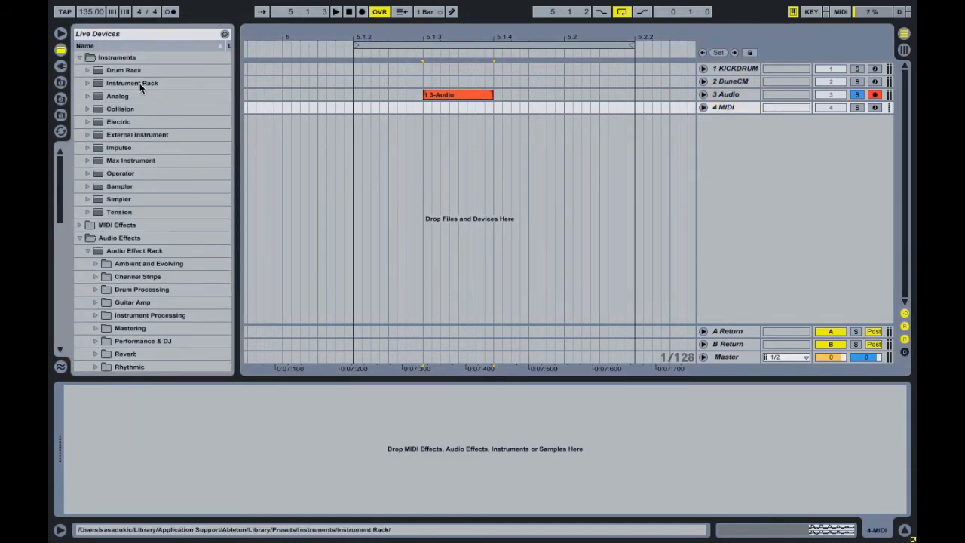
pyautogui.moveTo(130, 70); pyautogui.dragTo(729, 108)
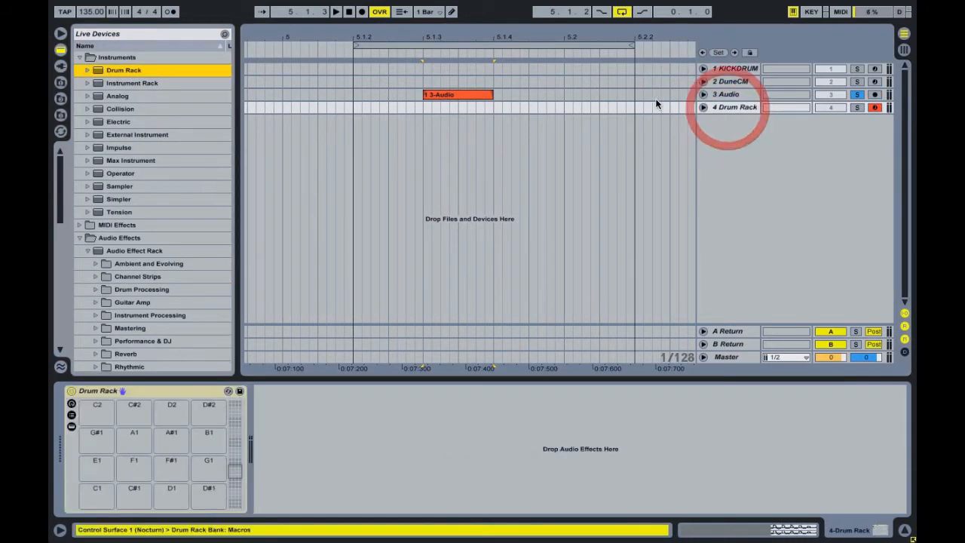
# Step: Load the consolidated bass clip onto the Drum Rack's C1 pad and rename the pad G SHORT
pyautogui.click(144, 417)
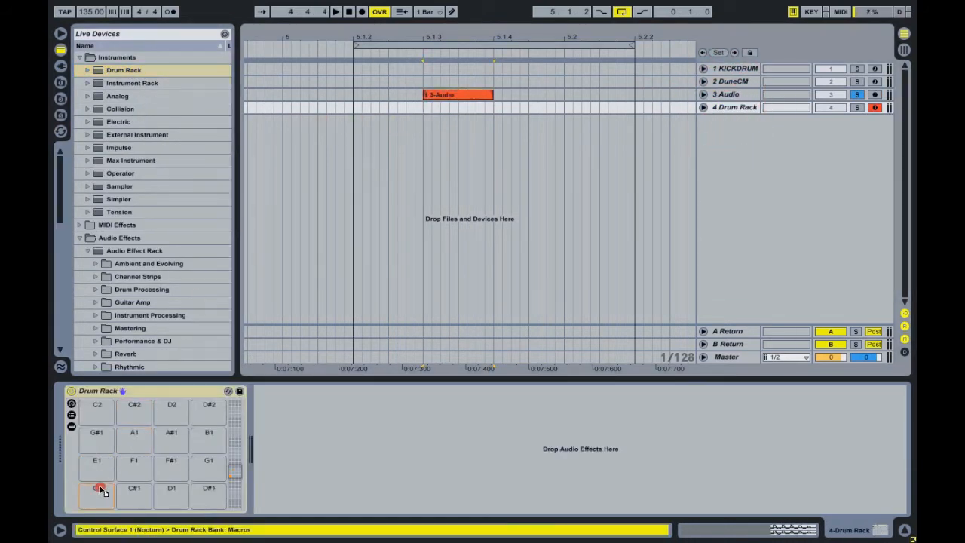
pyautogui.moveTo(101, 495); pyautogui.dragTo(98, 494)
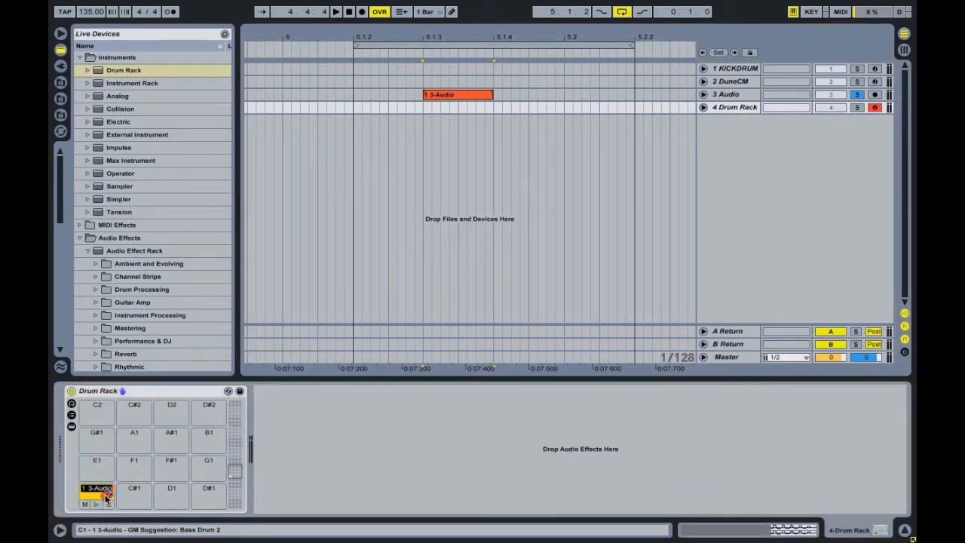
pyautogui.click(108, 497)
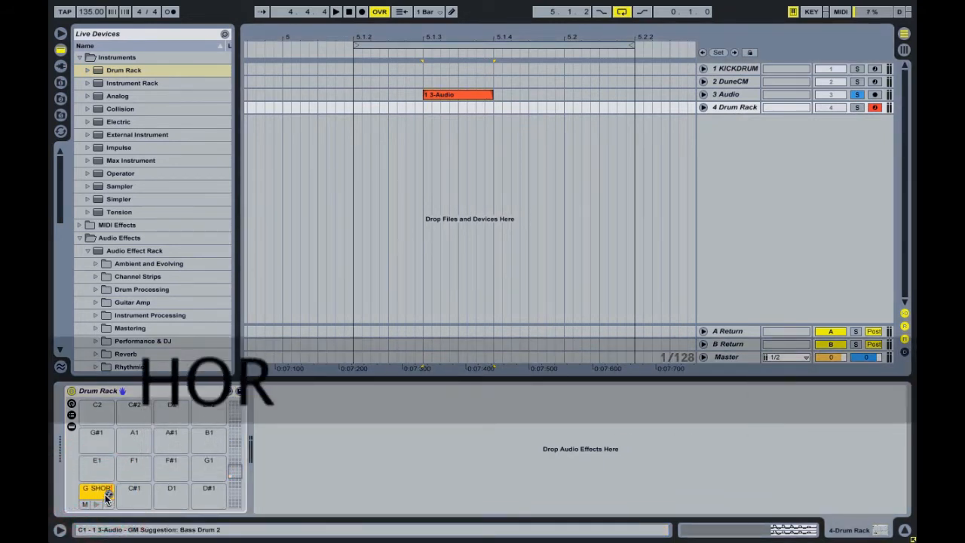
# Step: In the DuneCM clip, set the grid to 1/8 and replace the short note with a 1/8-long G2 at 1.1.3
pyautogui.press('Tab')
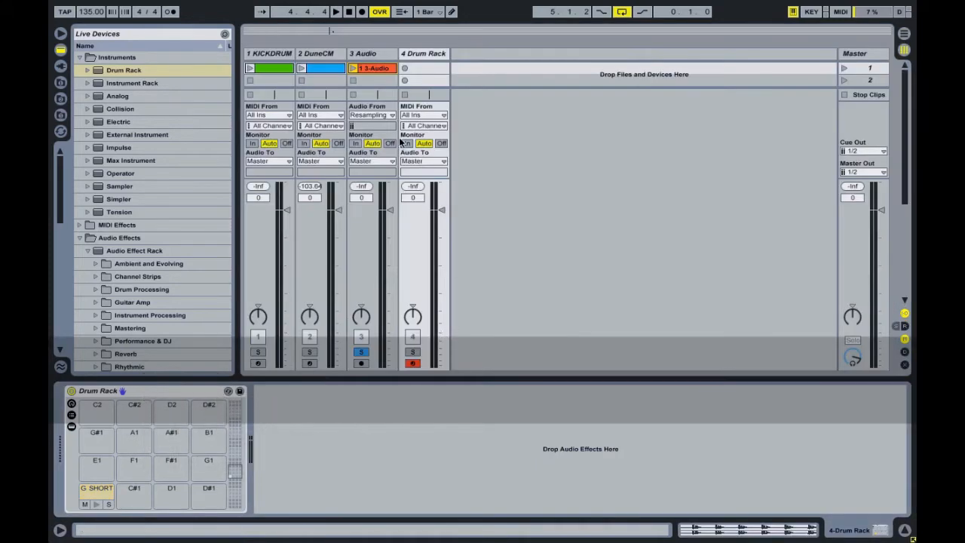
pyautogui.doubleClick(330, 68)
pyautogui.rightClick(513, 325)
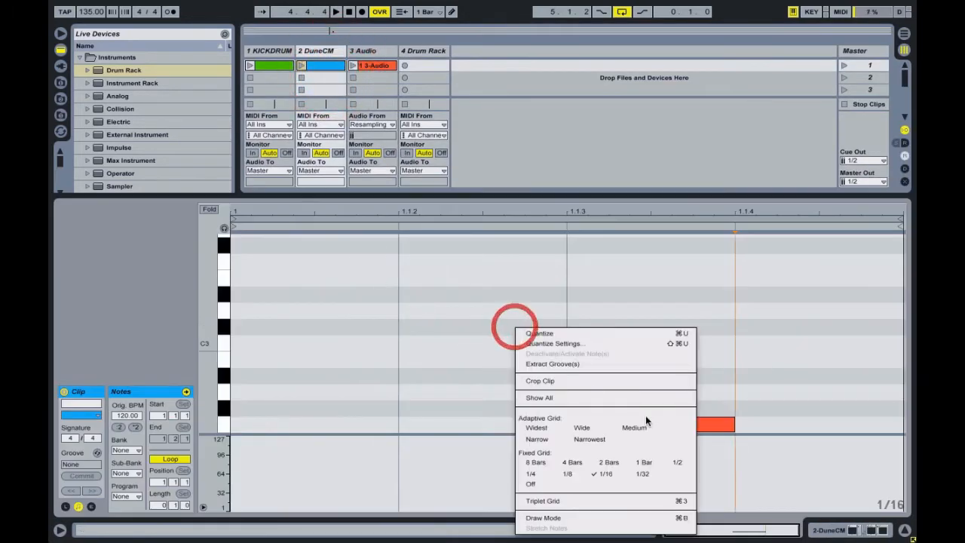
pyautogui.click(569, 475)
pyautogui.doubleClick(631, 426)
pyautogui.doubleClick(631, 426)
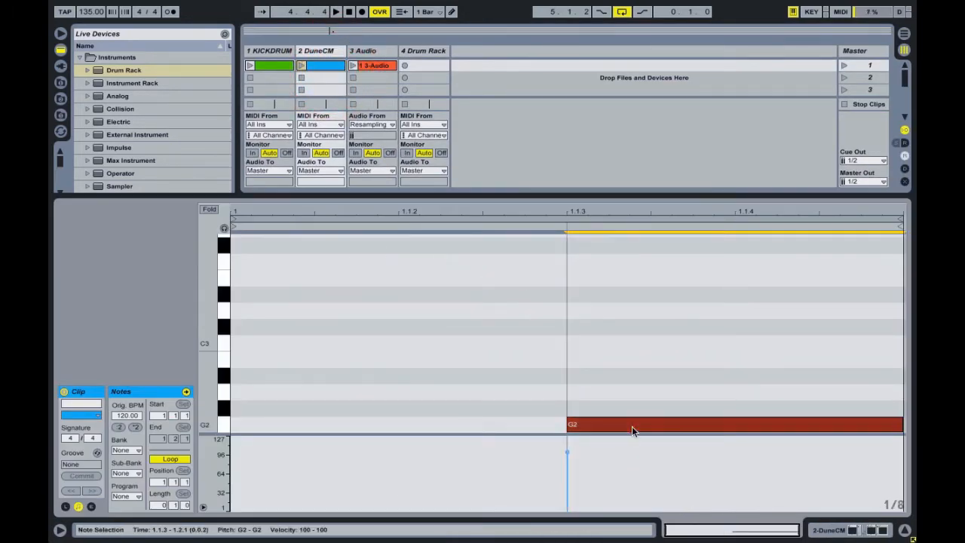
# Step: Launch the DuneCM clip soloed and resample the longer note into the second clip slot of the armed 3 Audio track
pyautogui.click(303, 67)
pyautogui.hotkey('shift', 'Tab')
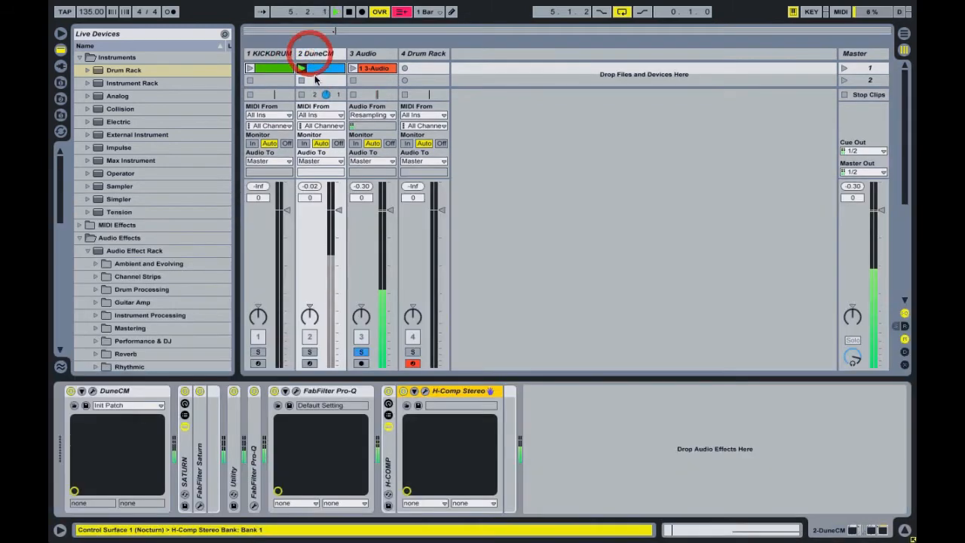
pyautogui.click(309, 352)
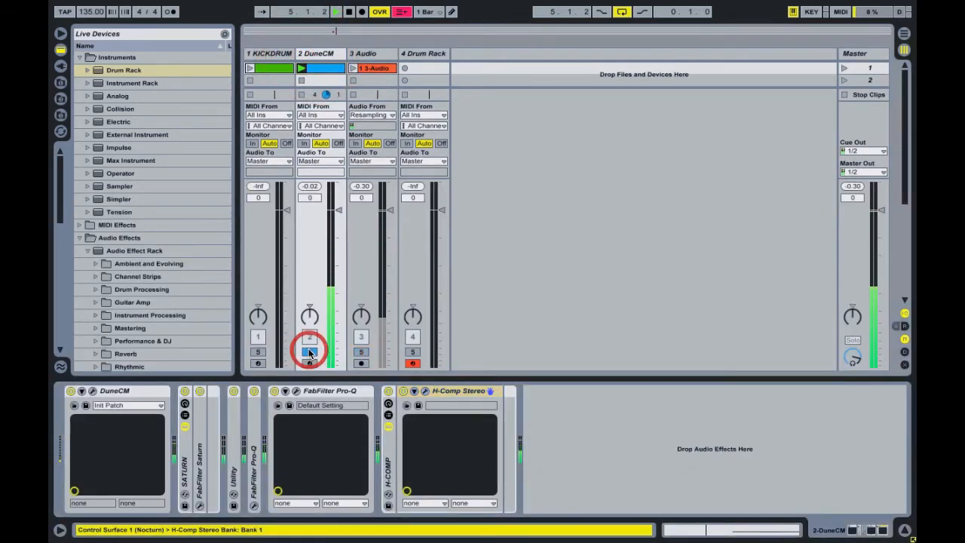
pyautogui.click(361, 363)
pyautogui.click(352, 83)
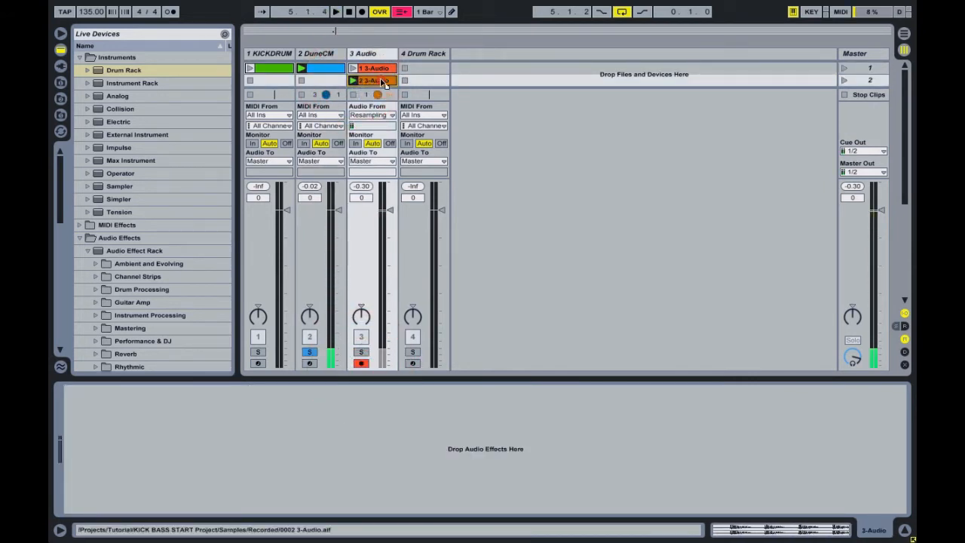
# Step: Place the new recording at 5.1.2 on the 3 Audio arrangement track and delete its silence up to 5.1.4
pyautogui.press('Tab')
pyautogui.moveTo(382, 82); pyautogui.dragTo(353, 94)
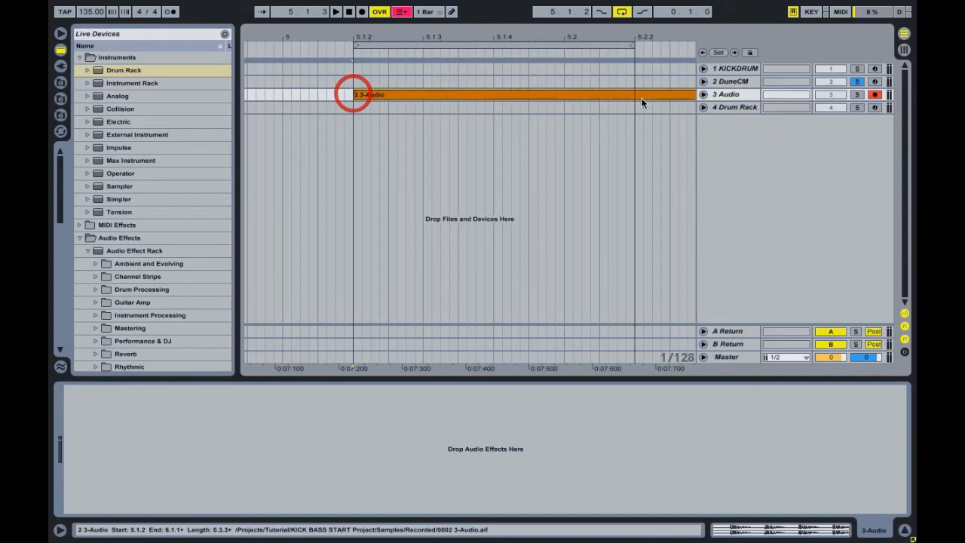
pyautogui.click(703, 94)
pyautogui.moveTo(491, 138); pyautogui.dragTo(356, 143)
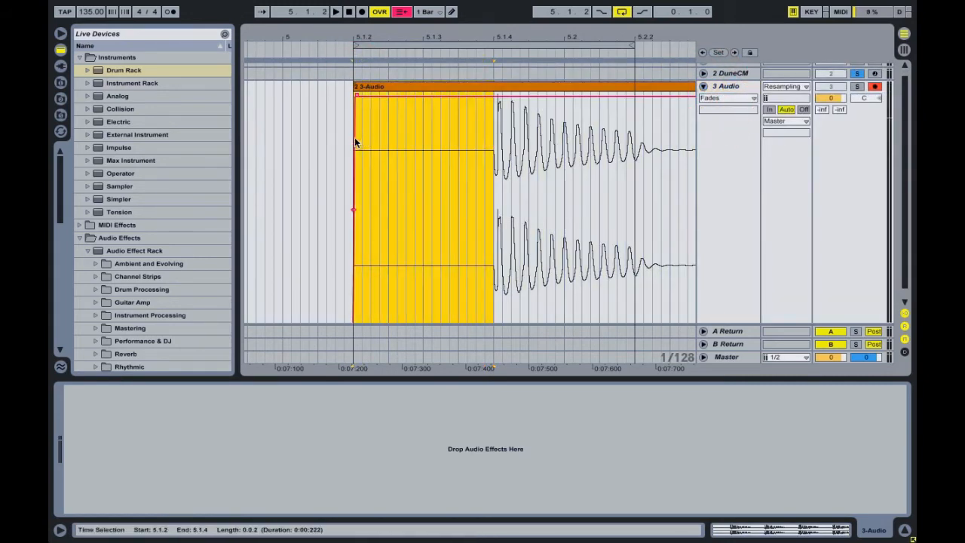
pyautogui.press('Delete')
# Step: Set the arrangement grid to 1/16 and delete the recording's tail after 5.2.2
pyautogui.rightClick(451, 160)
pyautogui.click(562, 346)
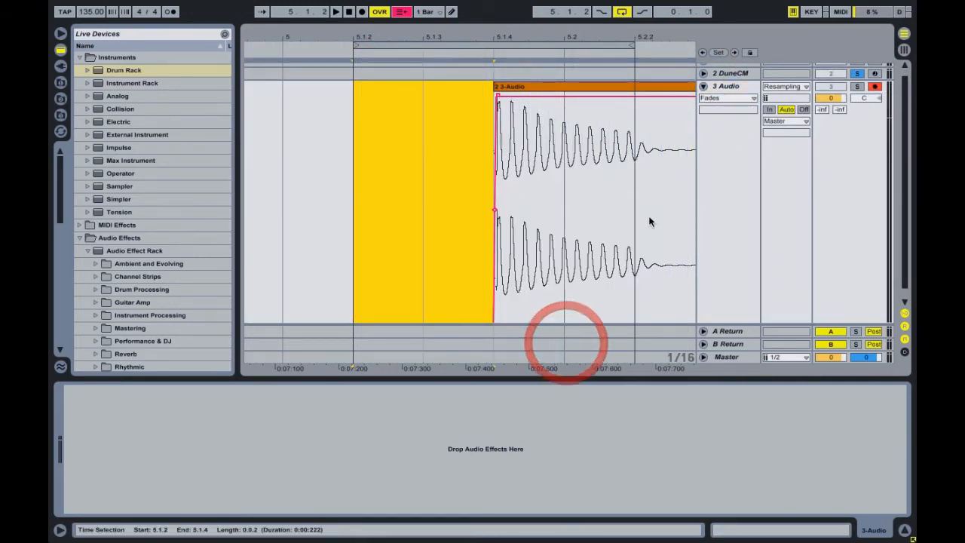
pyautogui.moveTo(650, 220); pyautogui.dragTo(681, 216)
pyautogui.press('Delete')
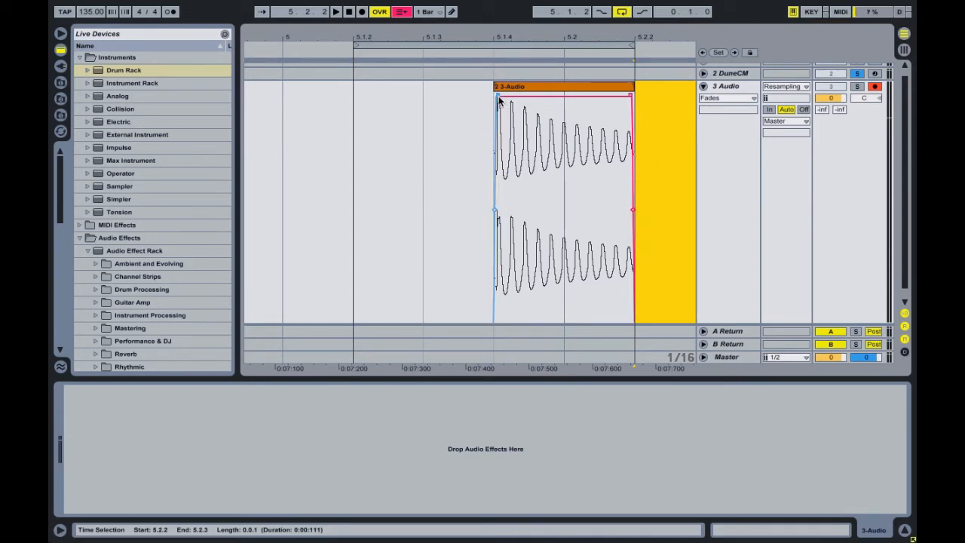
# Step: Remove the long bass clip's fade-in, narrow the grid to 1/32 and extend the fade-out over the clip's last 1/32
pyautogui.click(498, 100)
pyautogui.hotkey('ctrl', '1')
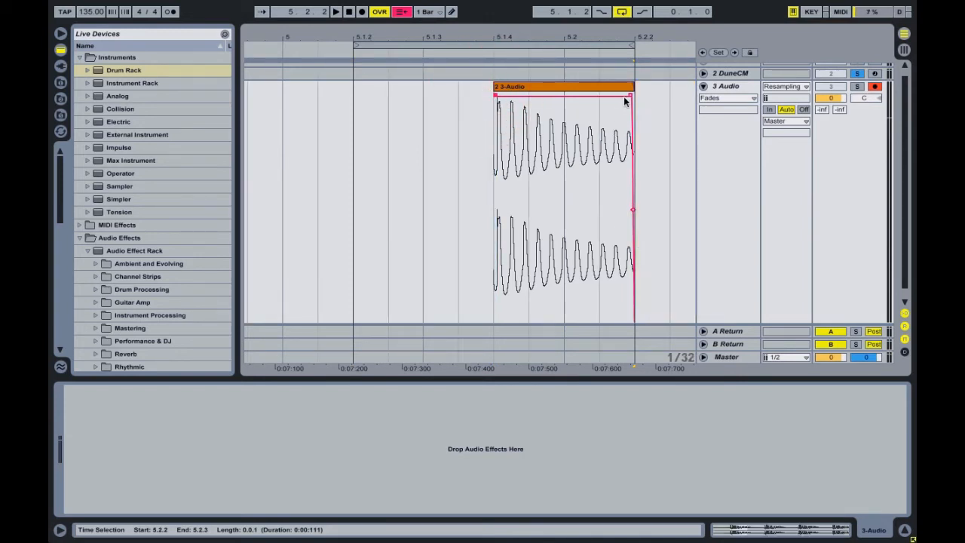
pyautogui.moveTo(624, 100)
pyautogui.mouseDown()
pyautogui.moveTo(584, 97)
pyautogui.moveTo(631, 88)
pyautogui.moveTo(636, 101)
pyautogui.moveTo(620, 99)
pyautogui.mouseUp()
pyautogui.press('Delete')
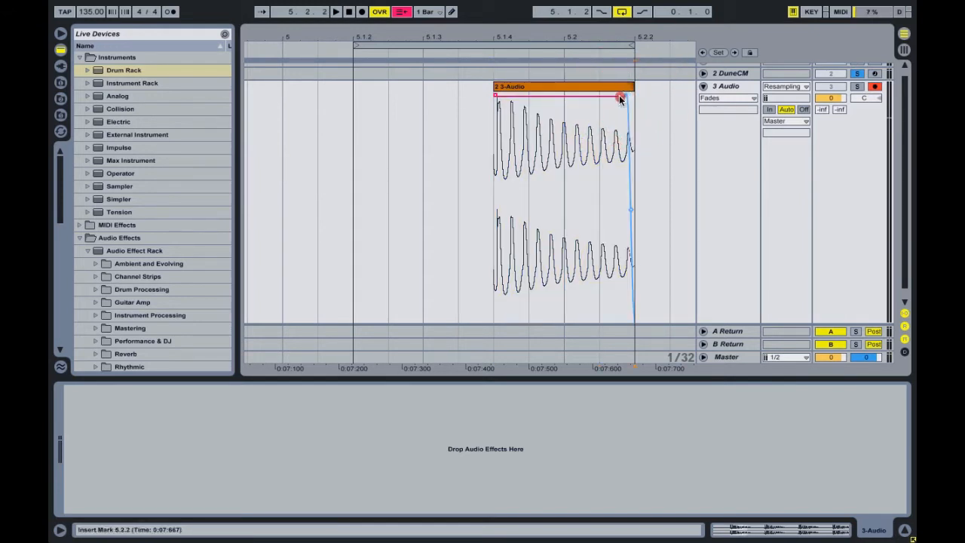
# Step: Return playback to the arrangement, solo 3 Audio instead of DuneCM and bend the long note's fade-out curve outward
pyautogui.click(401, 11)
pyautogui.click(431, 37)
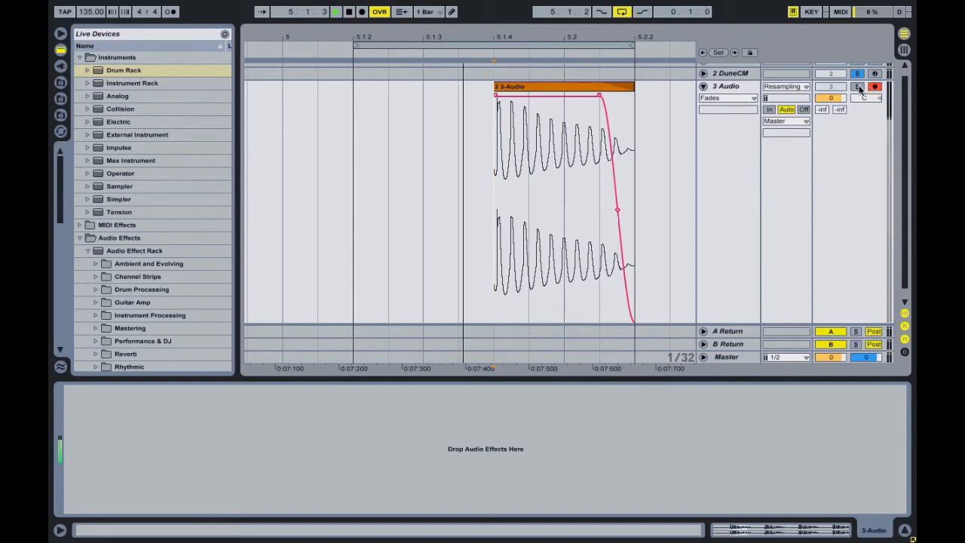
pyautogui.click(862, 86)
pyautogui.moveTo(618, 209); pyautogui.dragTo(618, 204)
# Step: Consolidate the faded long bass clip and fold the 3 Audio track
pyautogui.click(578, 89)
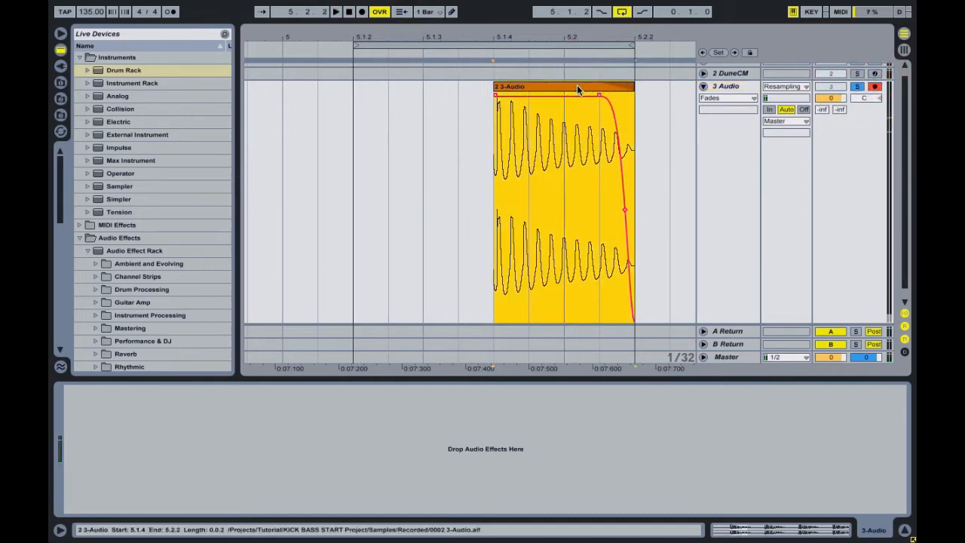
pyautogui.hotkey('ctrl', 'j')
pyautogui.click(704, 87)
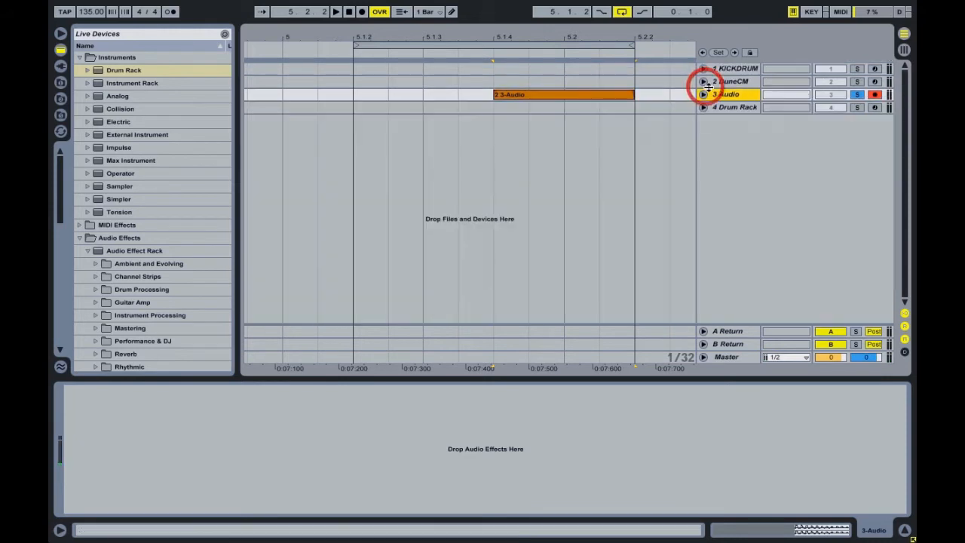
# Step: Load the consolidated long bass clip onto the Drum Rack's C#1 pad and rename the pad G LONG
pyautogui.click(719, 108)
pyautogui.click(146, 420)
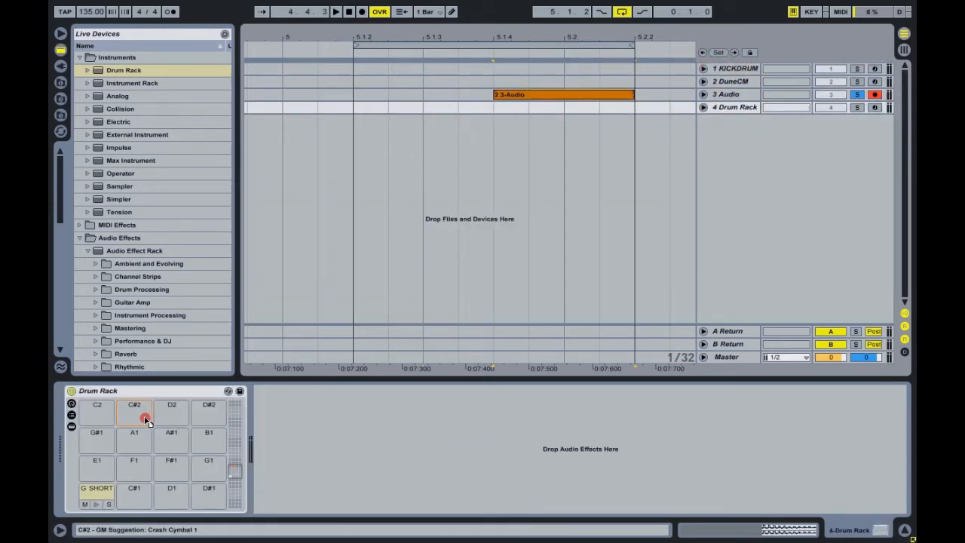
pyautogui.moveTo(134, 490); pyautogui.dragTo(134, 491)
pyautogui.rightClick(134, 491)
pyautogui.click(147, 497)
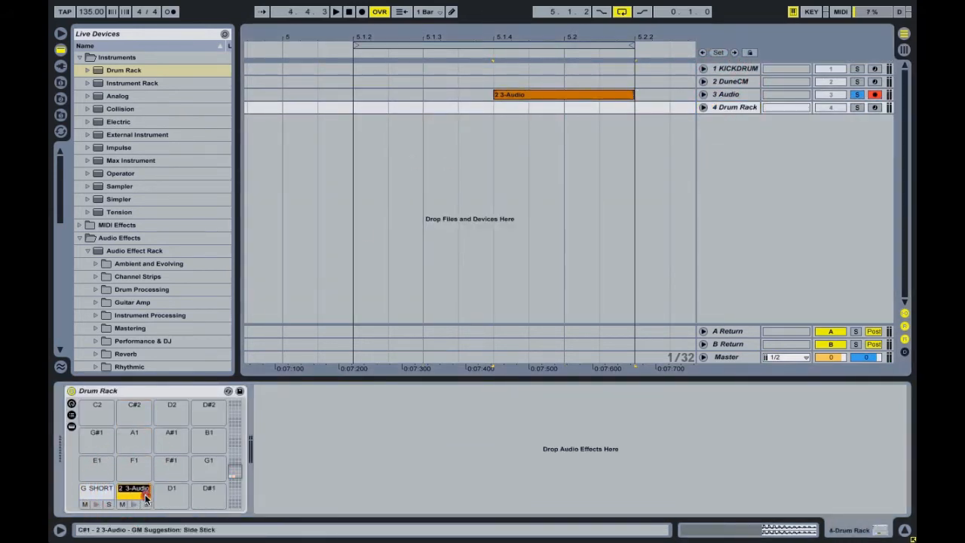
pyautogui.click(143, 495)
pyautogui.write('G LONG')
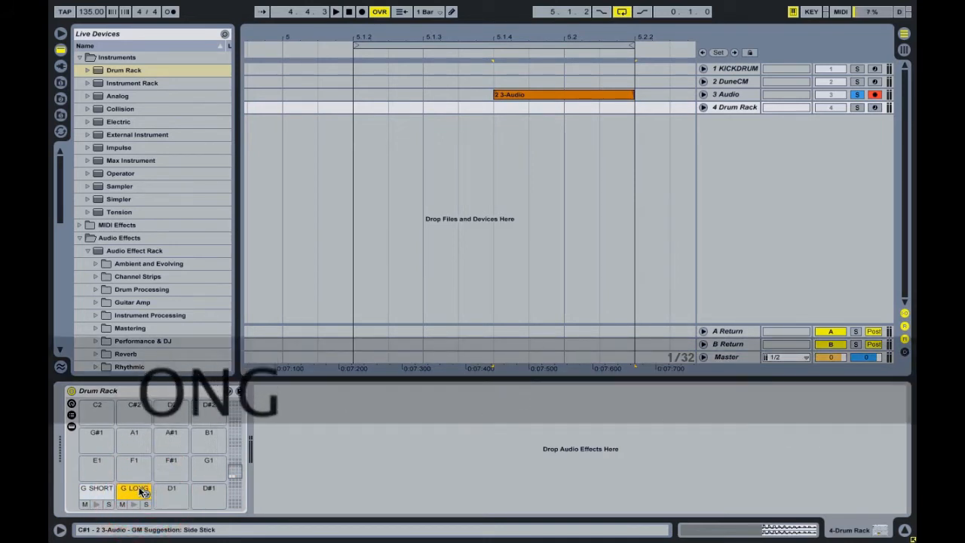
pyautogui.press('Return')
# Step: Delete the 3 Audio track in the Session View
pyautogui.press('Tab')
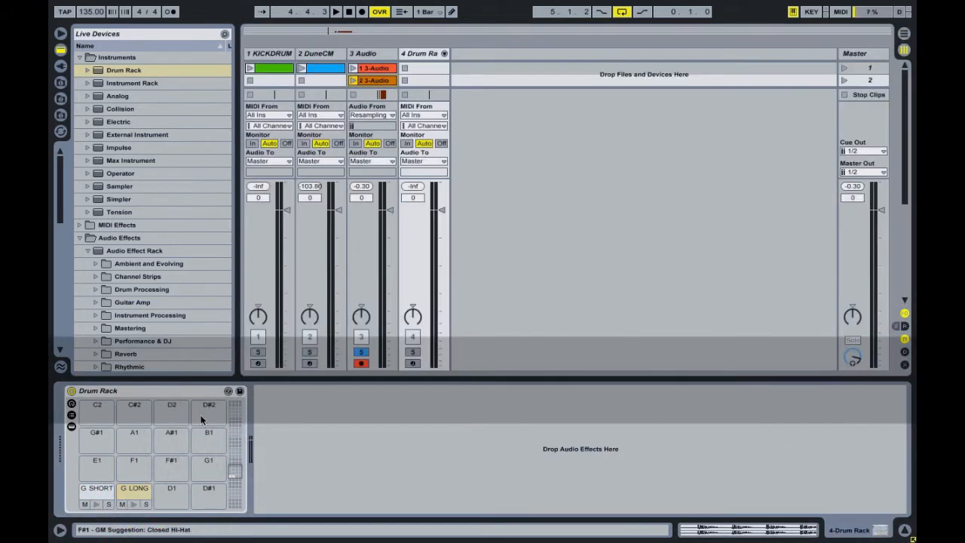
pyautogui.click(365, 55)
pyautogui.press('Delete')
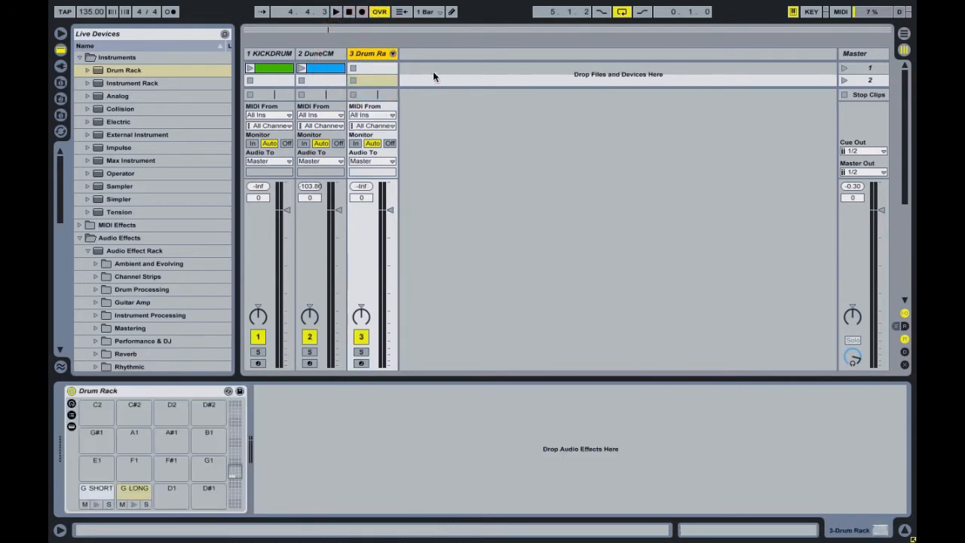
# Step: Hide the track routing section, create an empty MIDI clip in the Drum Rack track's first slot and rename the track BASSLINE
pyautogui.click(906, 312)
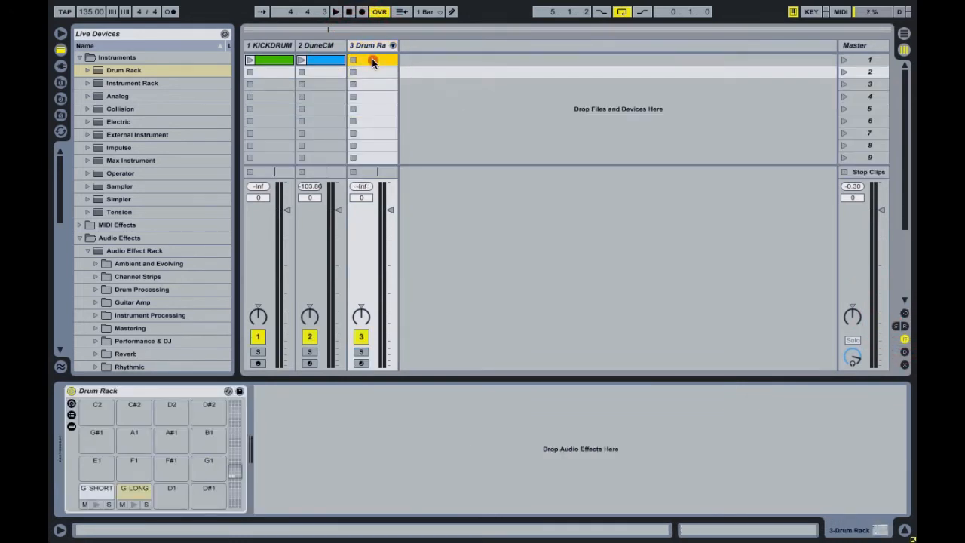
pyautogui.doubleClick(372, 60)
pyautogui.rightClick(359, 53)
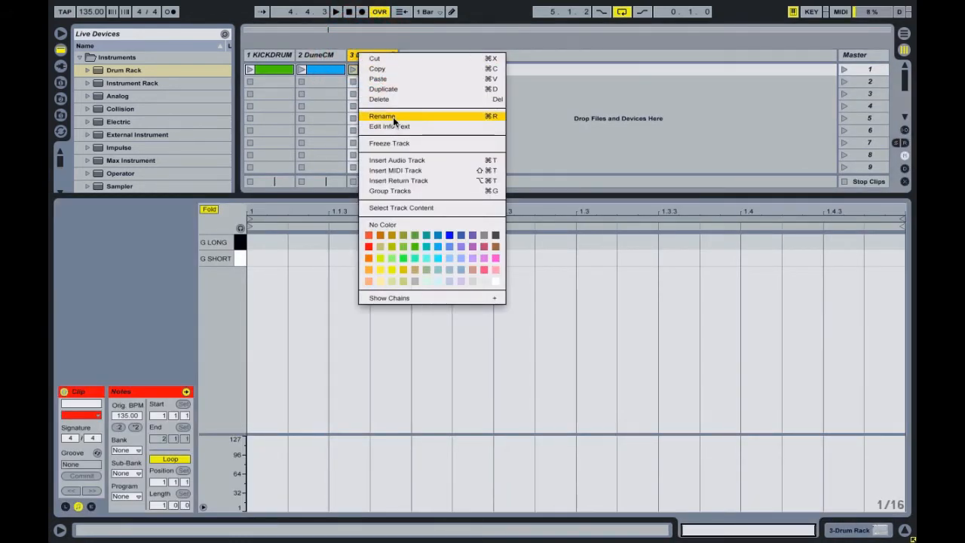
pyautogui.click(392, 117)
pyautogui.write('BASSLI')
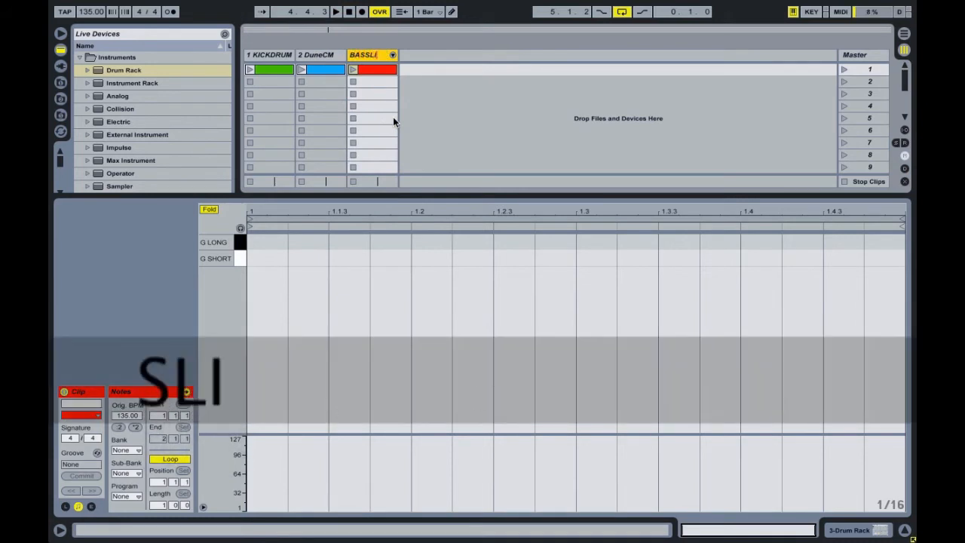
pyautogui.write('NE')
# Step: Move the BASSLINE track between KICKDRUM and DuneCM, and group all three tracks
pyautogui.click(311, 55)
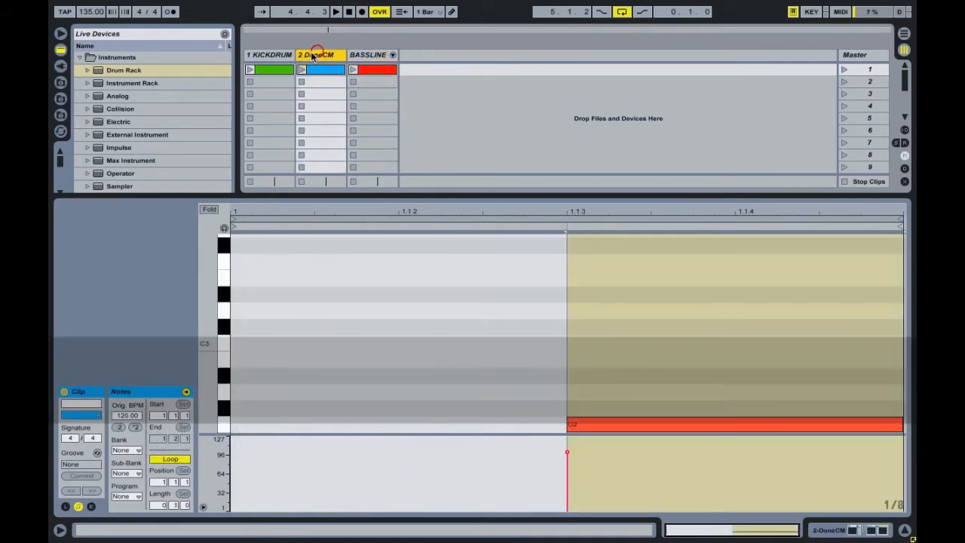
pyautogui.moveTo(381, 57); pyautogui.dragTo(310, 58)
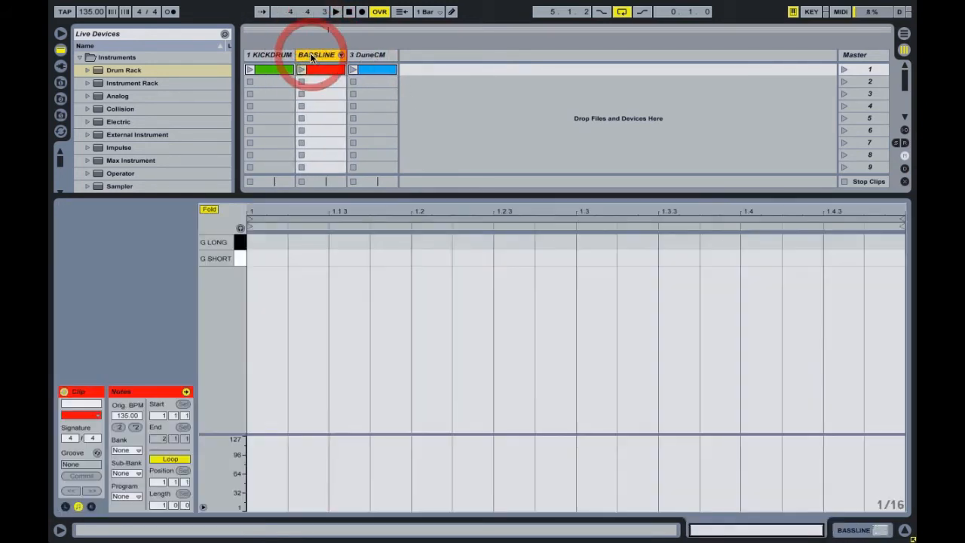
pyautogui.click(264, 58)
pyautogui.keyDown('shift'); pyautogui.click(358, 55); pyautogui.keyUp('shift')
pyautogui.rightClick(365, 54)
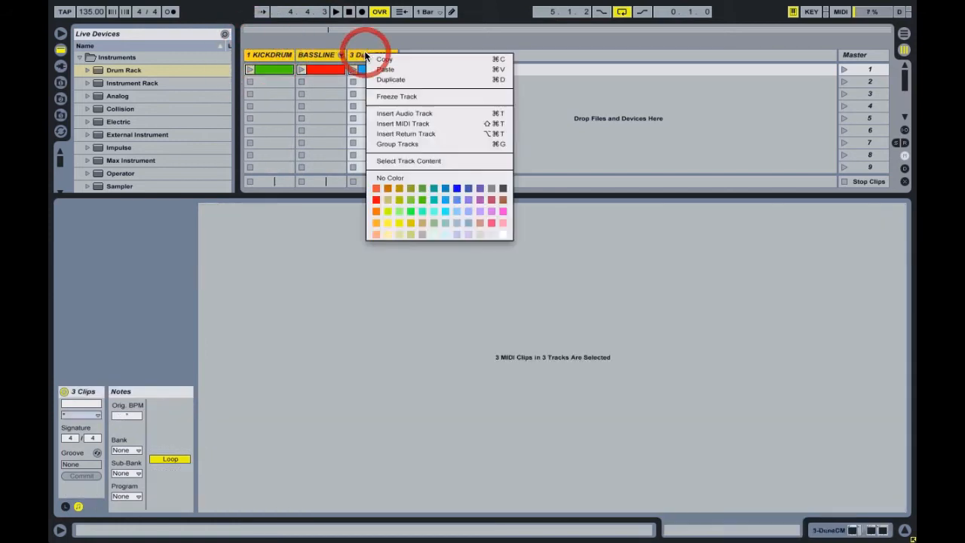
pyautogui.click(417, 146)
# Step: Open the new group track's name for editing
pyautogui.rightClick(258, 54)
pyautogui.click(292, 92)
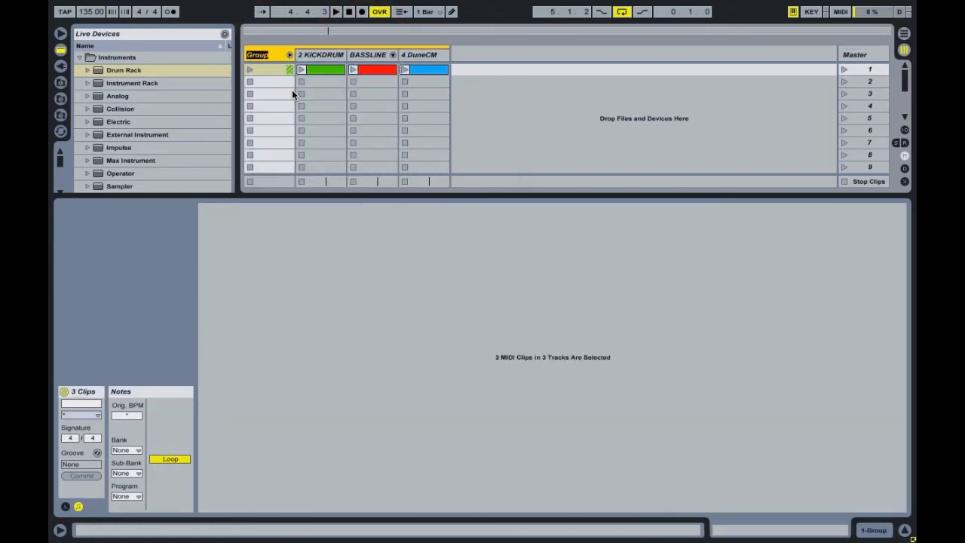
# Step: Rename the group track as KICKBASS
pyautogui.write('KICK')
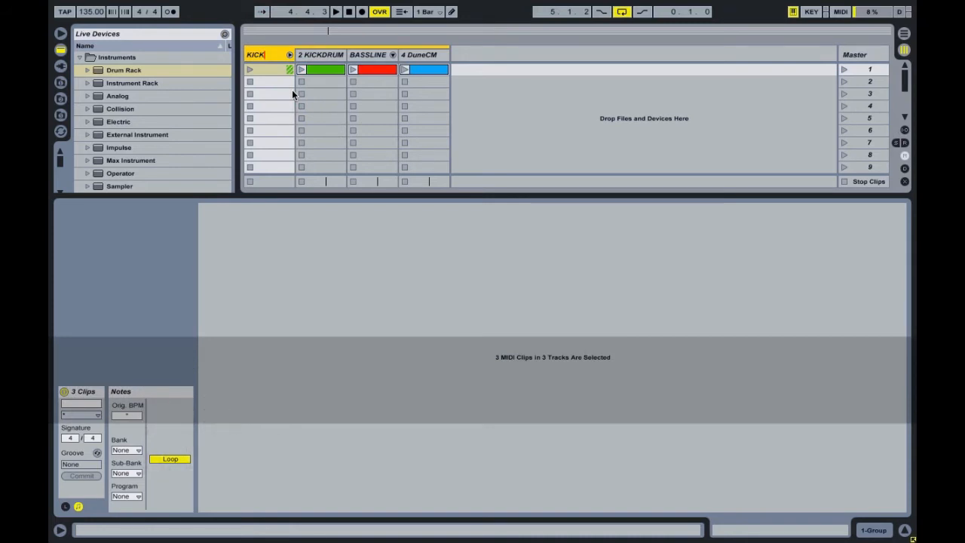
pyautogui.write('BASS')
pyautogui.press('Return')
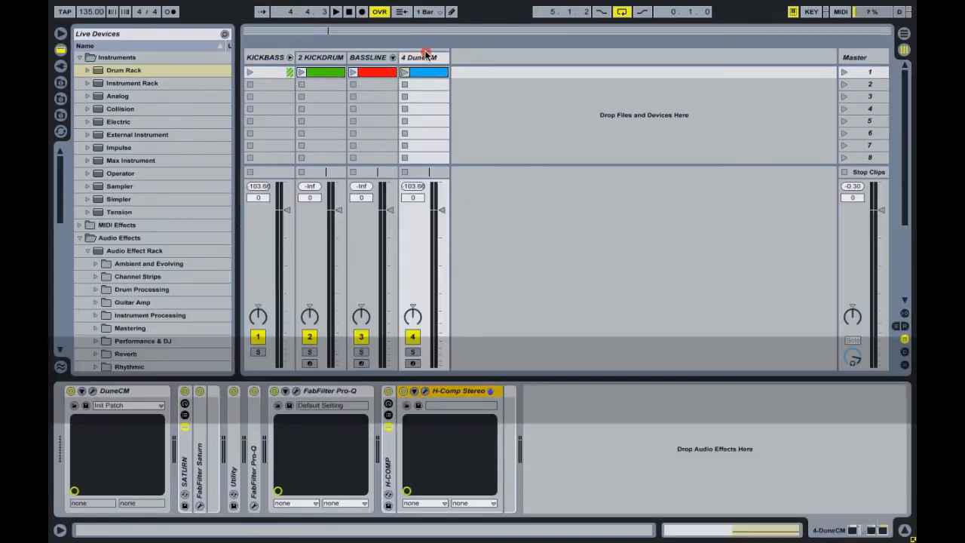
# Step: Collapse the devices in the DuneCM track's device chain, including DuneCM, FabFilter Pro-Q and H-Comp Stereo
pyautogui.click(424, 57)
pyautogui.click(112, 402)
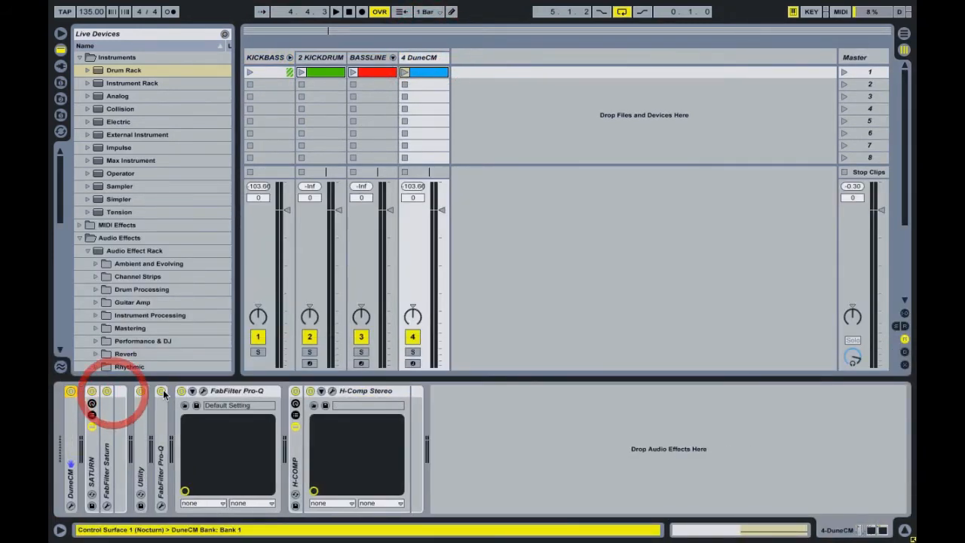
pyautogui.doubleClick(218, 390)
pyautogui.doubleClick(259, 392)
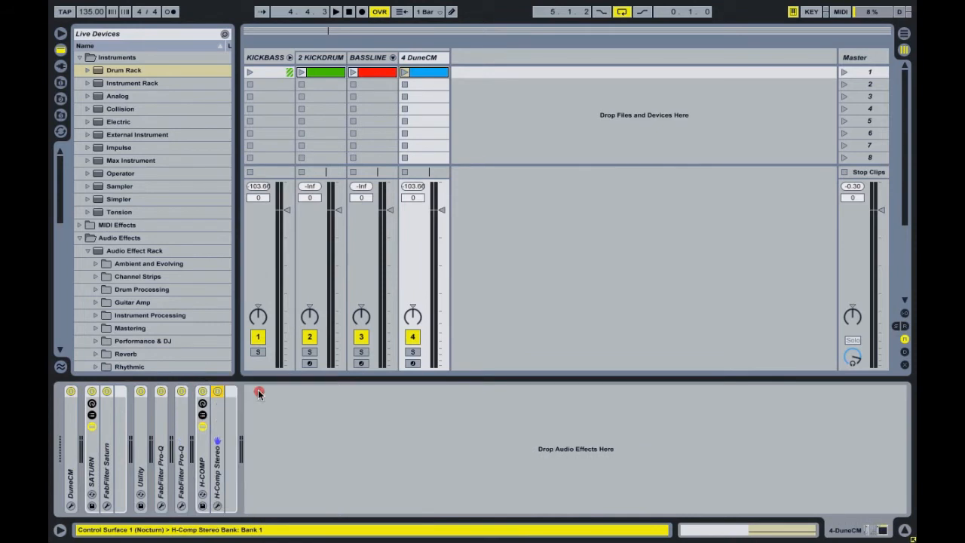
# Step: Turn off every device in the DuneCM track's chain and narrow that track to its minimum width
pyautogui.click(179, 391)
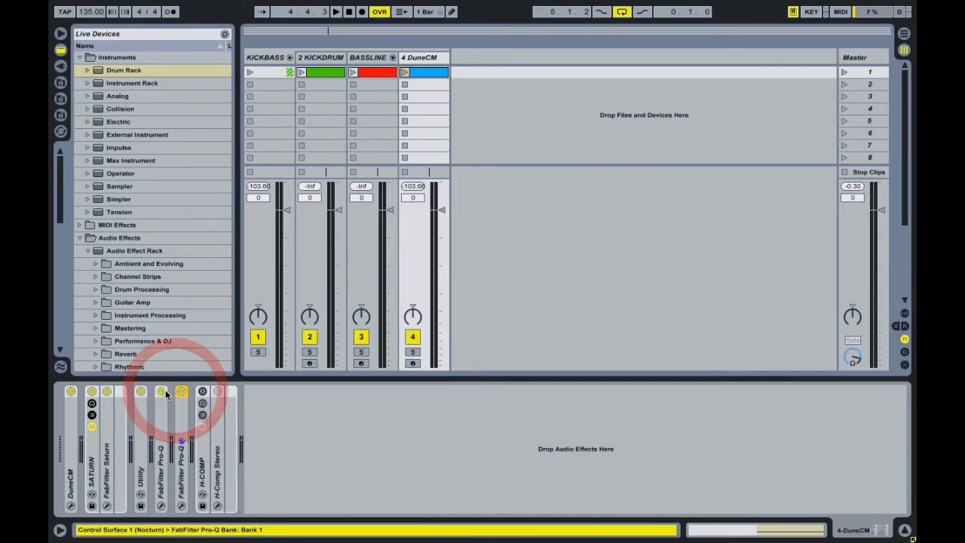
pyautogui.click(91, 392)
pyautogui.click(491, 96)
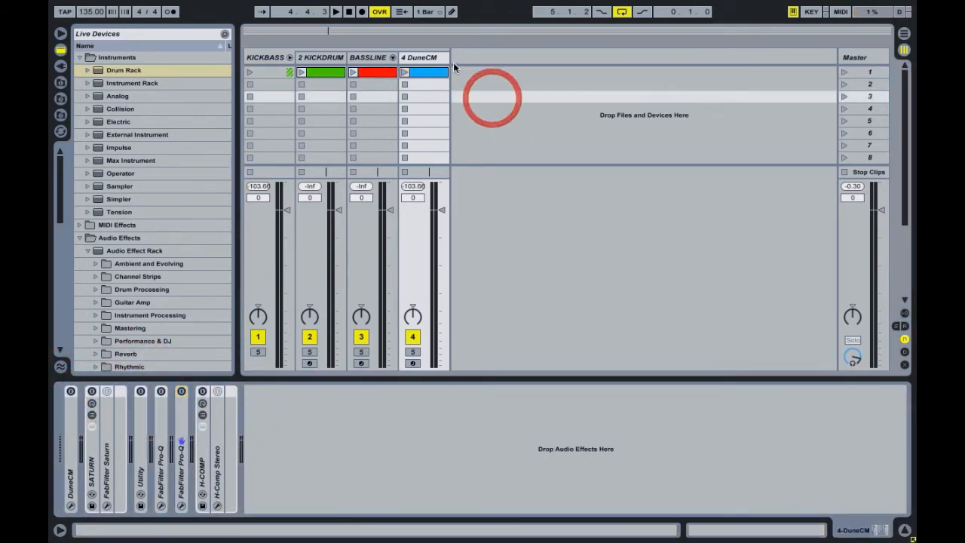
pyautogui.moveTo(445, 56); pyautogui.dragTo(412, 57)
pyautogui.click(460, 108)
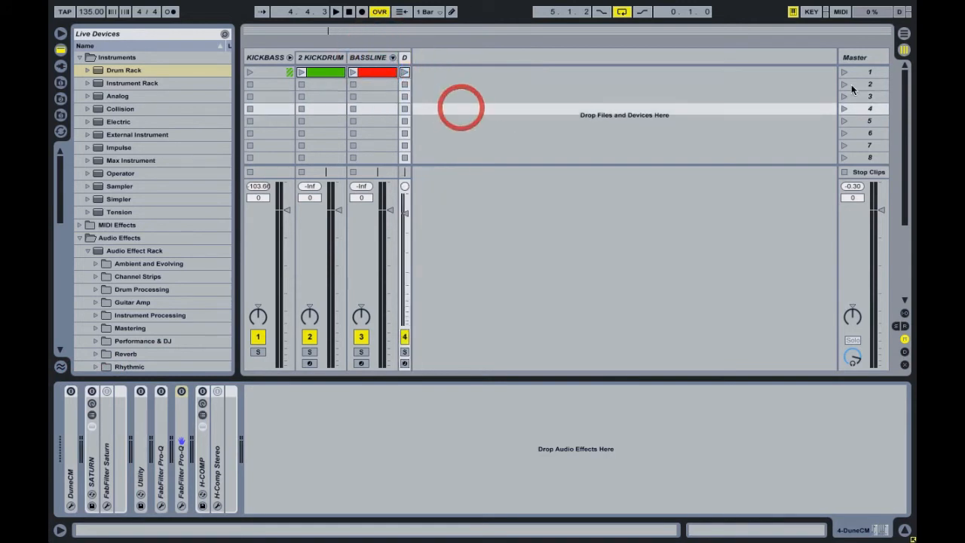
# Step: Play scene 1, then add three consecutive G SHORT sixteenth notes at 1.1.2, 1.1.3 and 1.1.4 in the BASSLINE clip
pyautogui.click(844, 71)
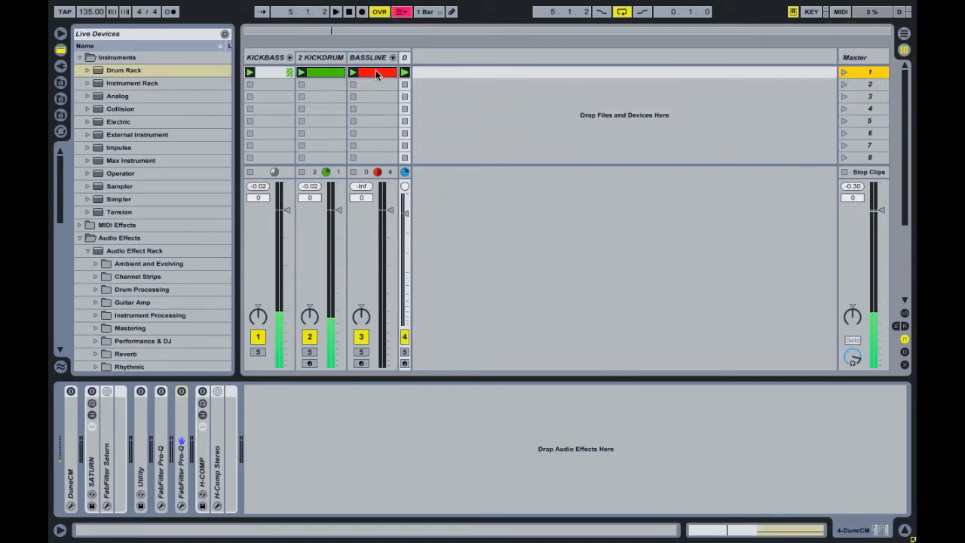
pyautogui.doubleClick(377, 72)
pyautogui.doubleClick(301, 258)
pyautogui.doubleClick(346, 258)
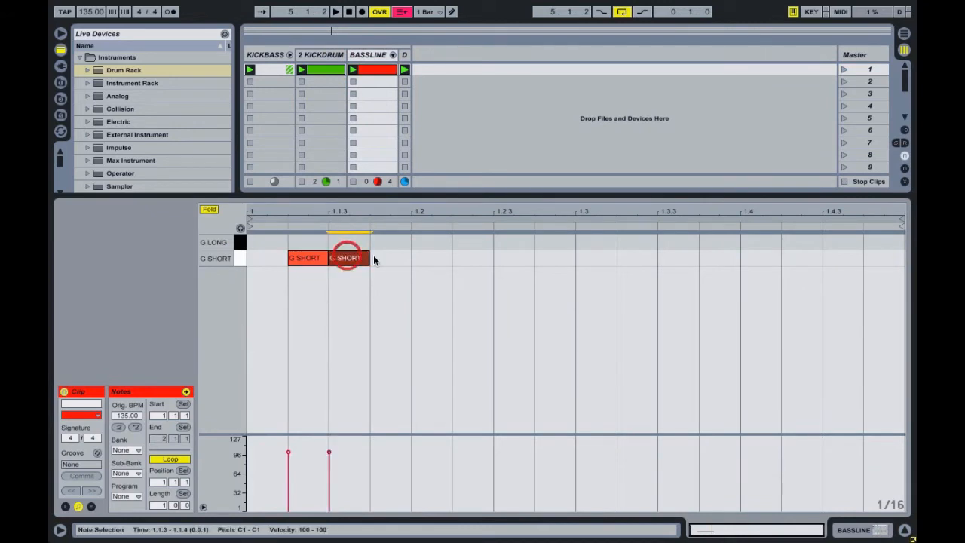
pyautogui.doubleClick(382, 257)
# Step: Shorten the BASSLINE clip's loop to one beat, audition it, and lower the first note's velocity to about 50
pyautogui.moveTo(903, 219); pyautogui.dragTo(420, 244)
pyautogui.click(845, 70)
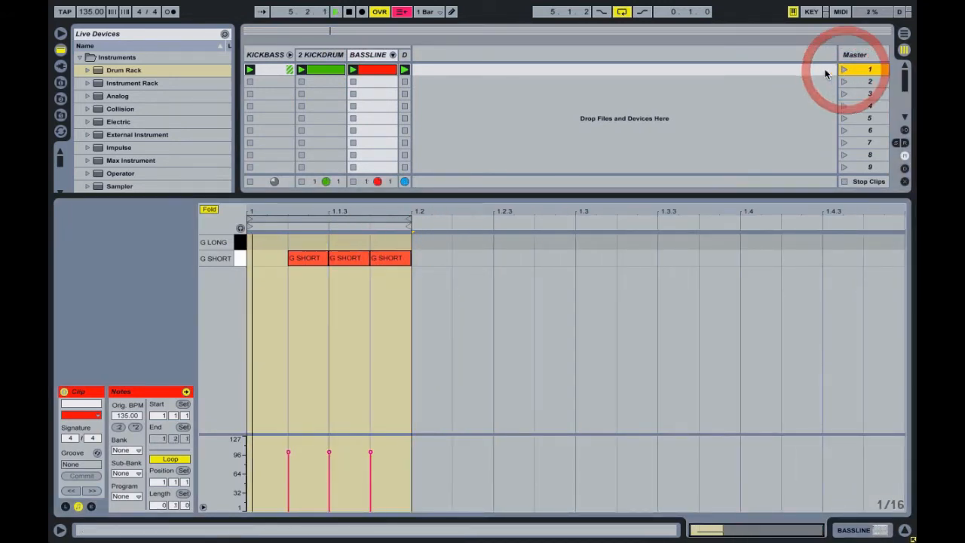
pyautogui.click(289, 460)
pyautogui.moveTo(289, 461); pyautogui.dragTo(290, 481)
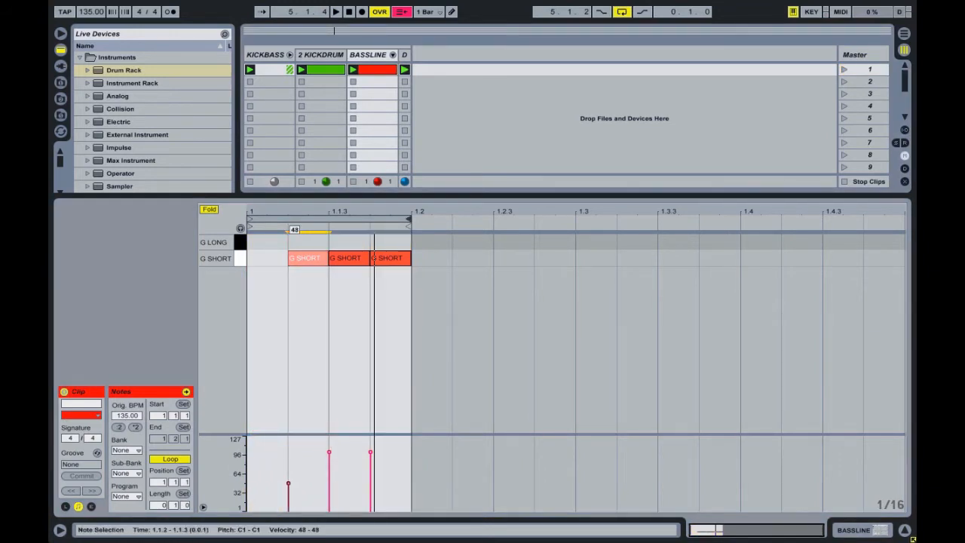
# Step: Set the G SHORT pad's sampler volume to -6 dB and its velocity amount to 50%
pyautogui.click(369, 54)
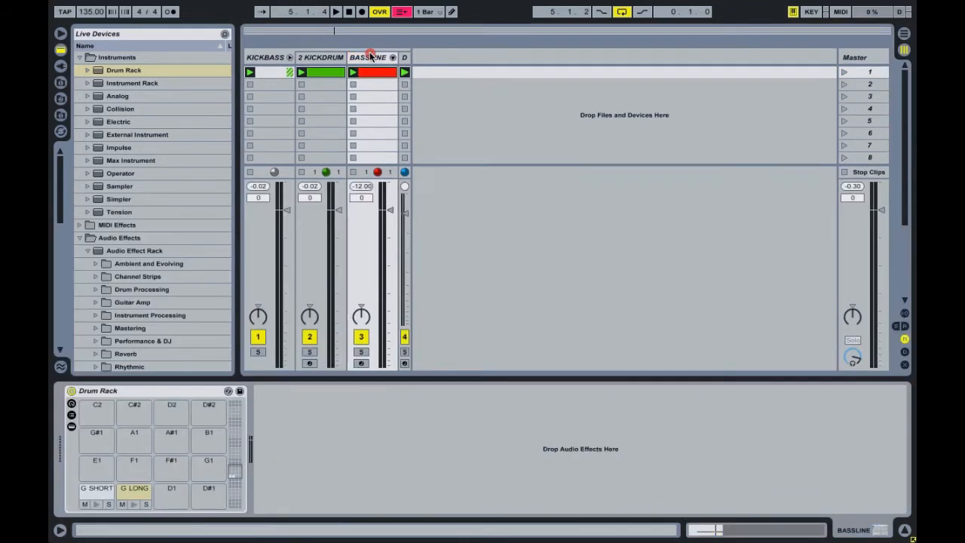
pyautogui.click(96, 490)
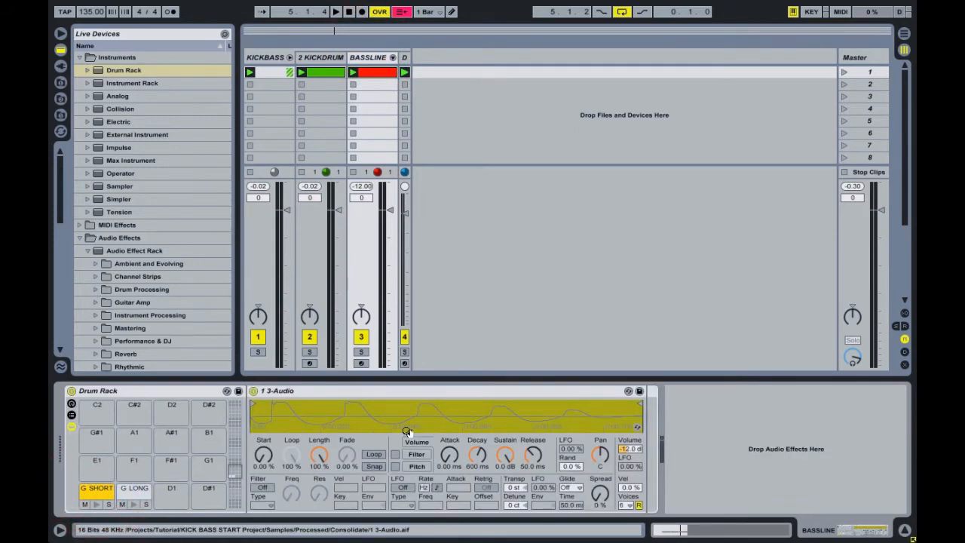
pyautogui.write('-')
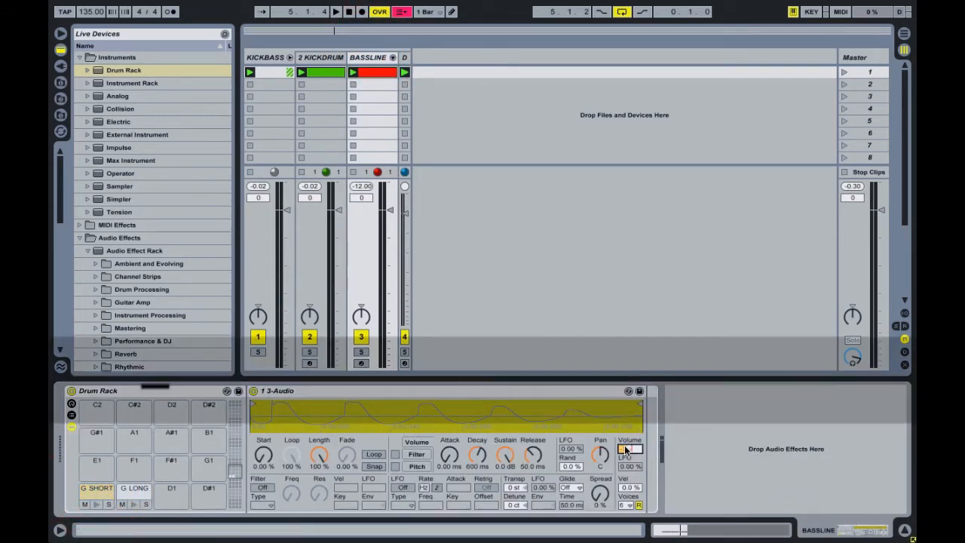
pyautogui.write('6')
pyautogui.press('Return')
pyautogui.click(632, 491)
pyautogui.write('50')
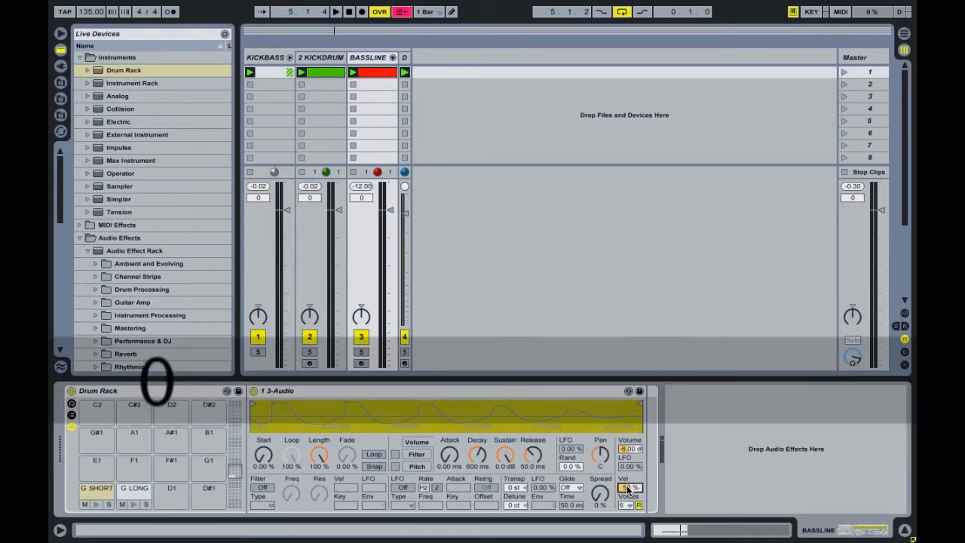
# Step: Copy the G SHORT sampler's velocity and volume values to the sibling samplers in the Drum Rack
pyautogui.rightClick(628, 490)
pyautogui.click(678, 343)
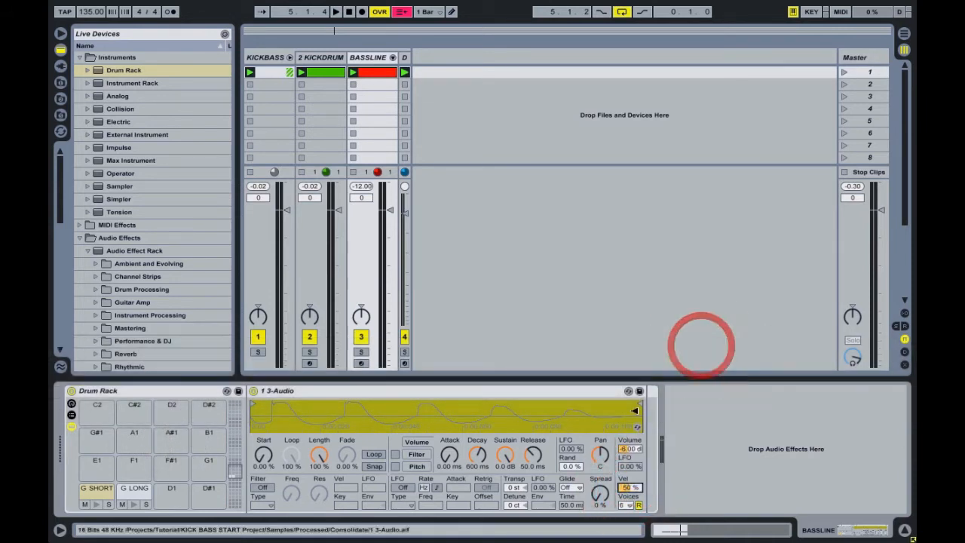
pyautogui.rightClick(624, 452)
pyautogui.click(653, 309)
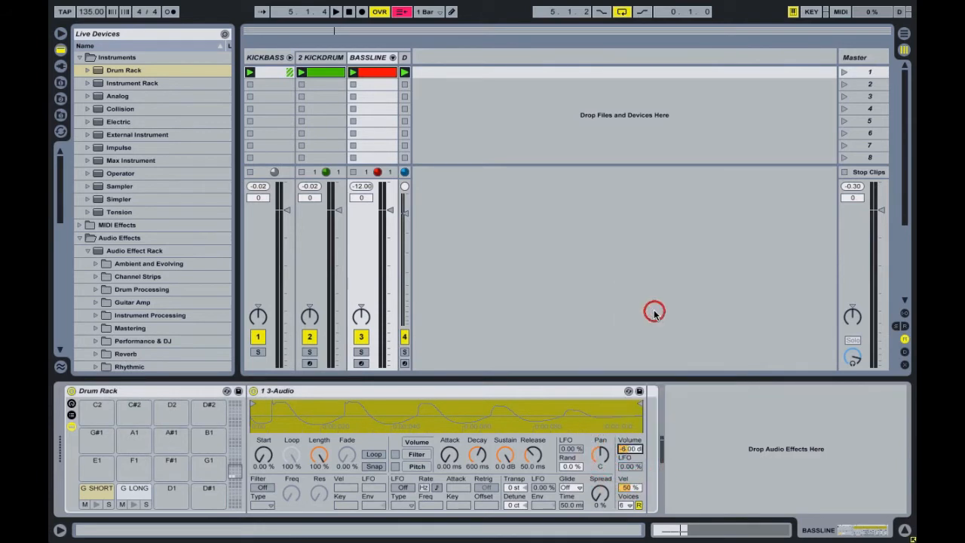
# Step: Lower the BASSLINE track volume to -1.0 dB during playback, then duplicate its clip into scene 2 and launch and open the copy
pyautogui.click(845, 71)
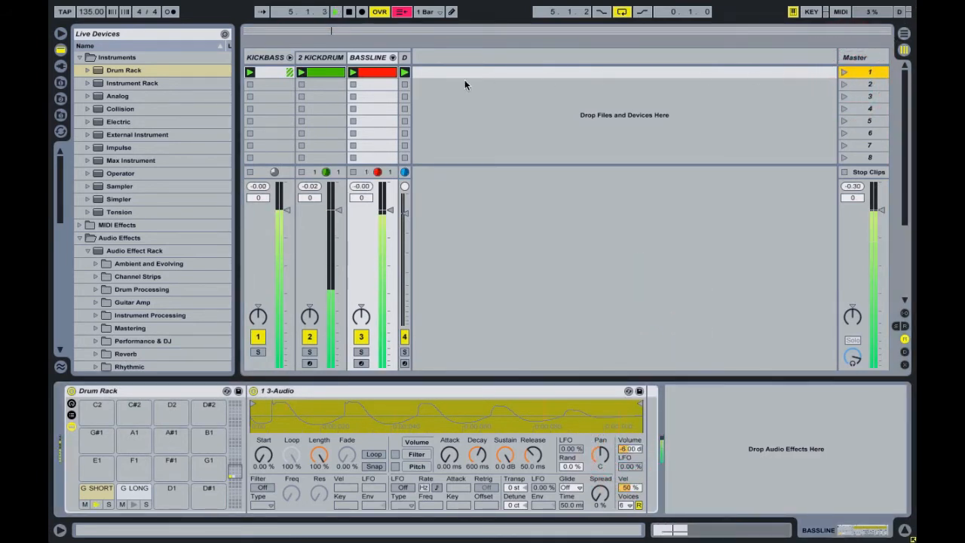
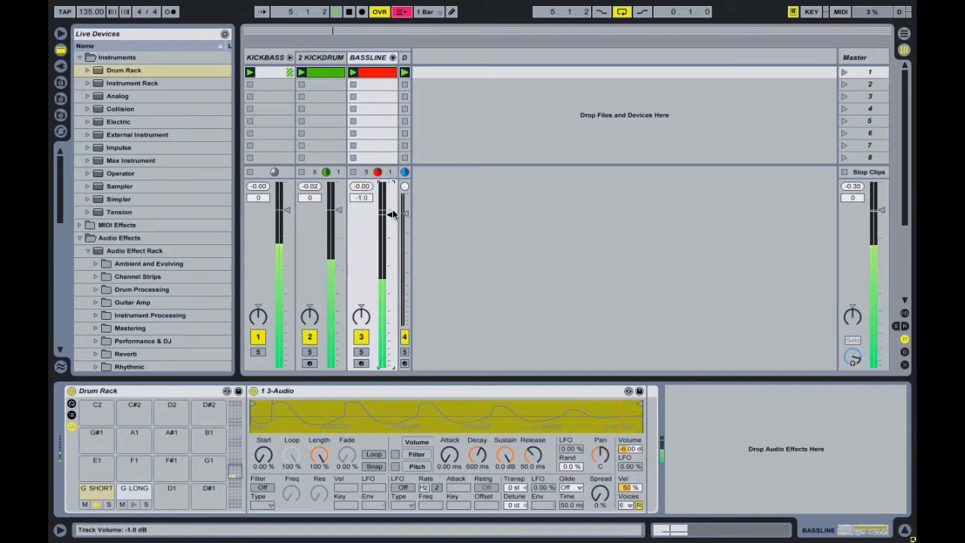
pyautogui.click(370, 74)
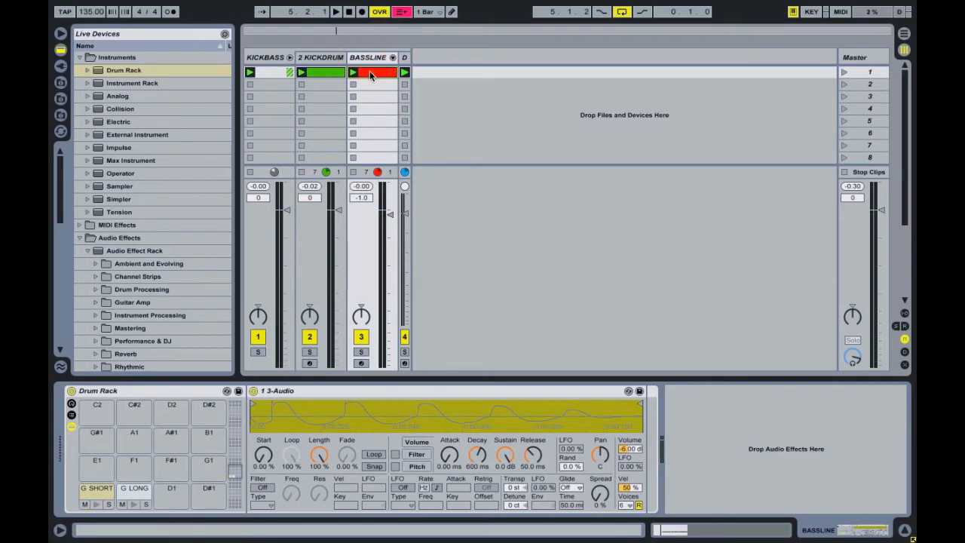
pyautogui.moveTo(369, 77); pyautogui.dragTo(368, 83)
pyautogui.click(352, 85)
pyautogui.doubleClick(373, 84)
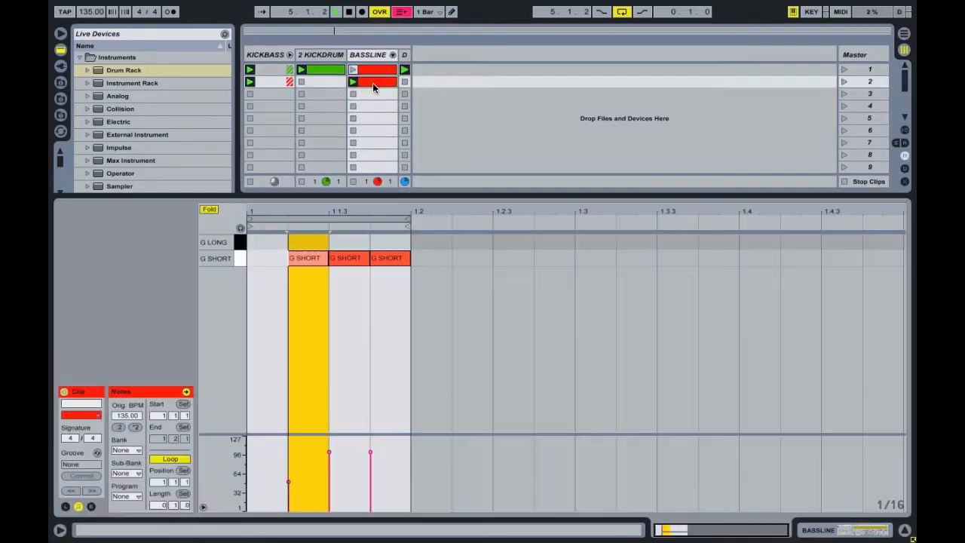
# Step: Switch the note grid to 1/16 triplets and rearrange the G SHORT notes into three consecutive triplet notes from the beat's third subdivision
pyautogui.rightClick(423, 247)
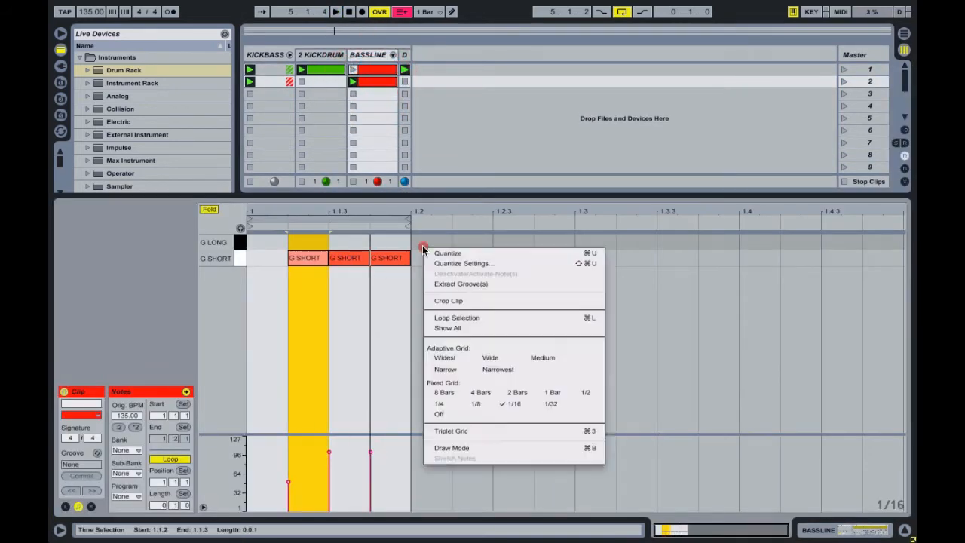
pyautogui.click(460, 430)
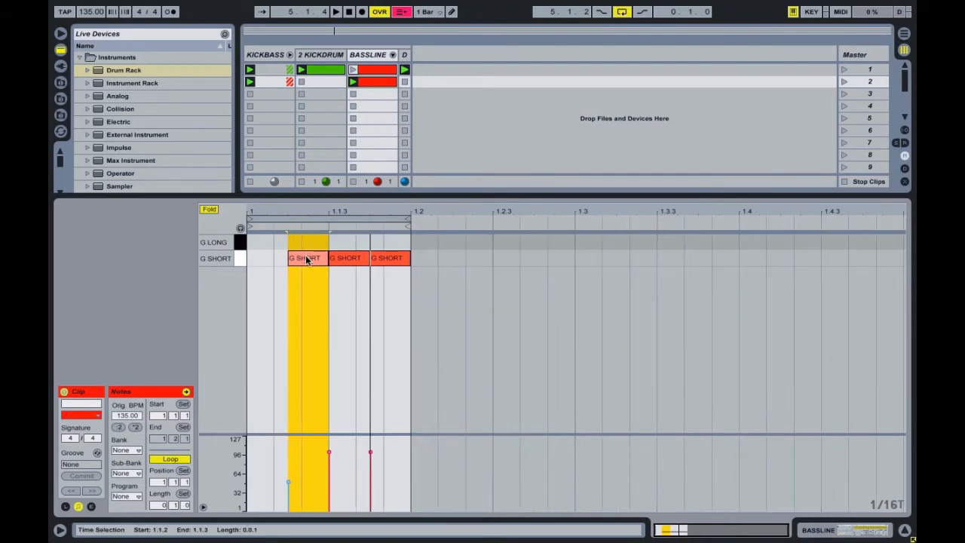
pyautogui.moveTo(309, 258); pyautogui.dragTo(302, 258)
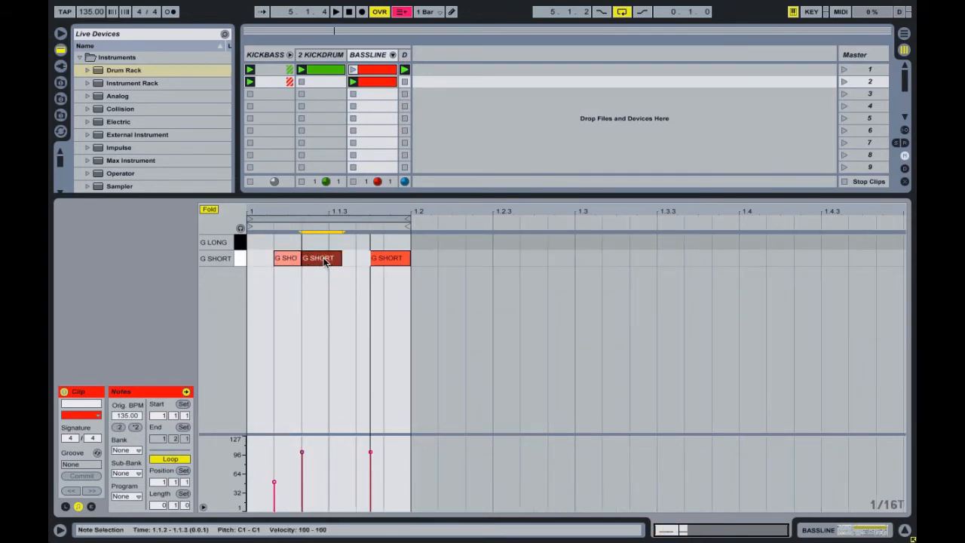
pyautogui.moveTo(386, 262); pyautogui.dragTo(359, 262)
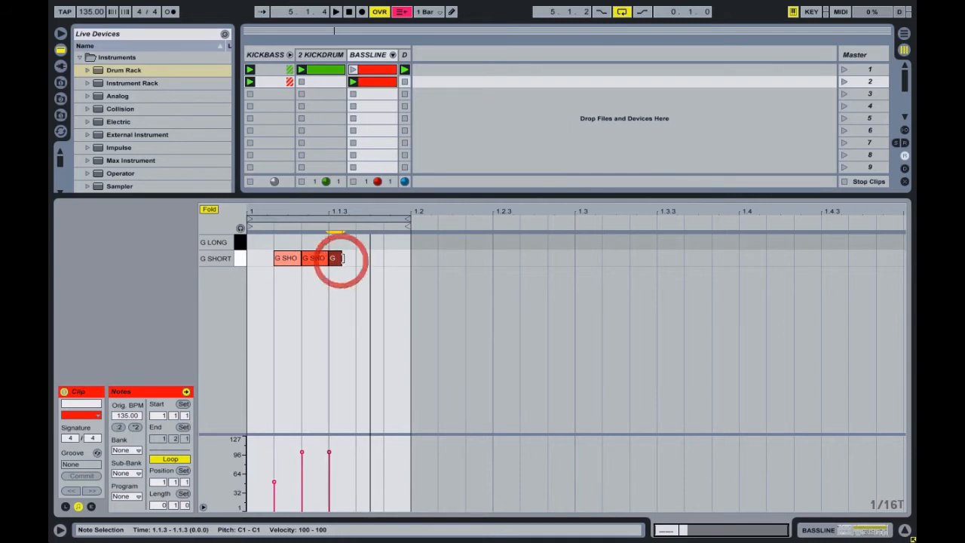
pyautogui.moveTo(343, 257)
pyautogui.mouseDown()
pyautogui.moveTo(351, 259)
pyautogui.moveTo(336, 259)
pyautogui.mouseUp()
pyautogui.click(351, 258)
pyautogui.click(297, 259)
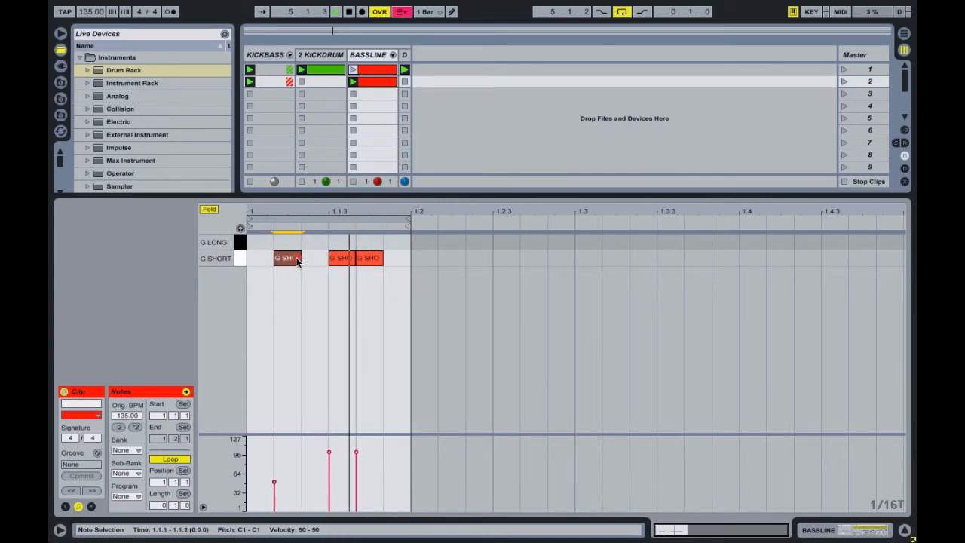
pyautogui.click(317, 259)
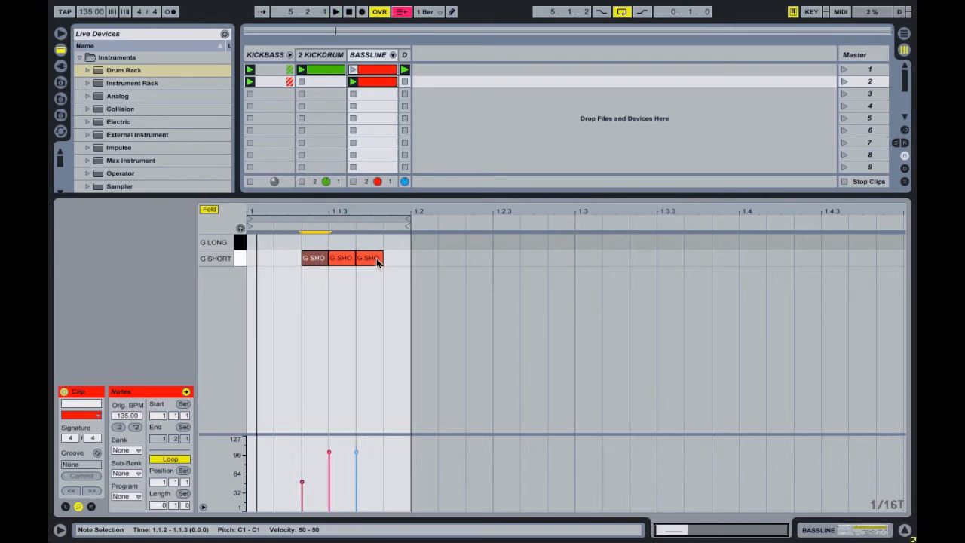
# Step: Lengthen the last note to the end of the beat, move it to G LONG, and audition the pattern
pyautogui.moveTo(381, 258); pyautogui.dragTo(408, 258)
pyautogui.moveTo(373, 258); pyautogui.dragTo(370, 247)
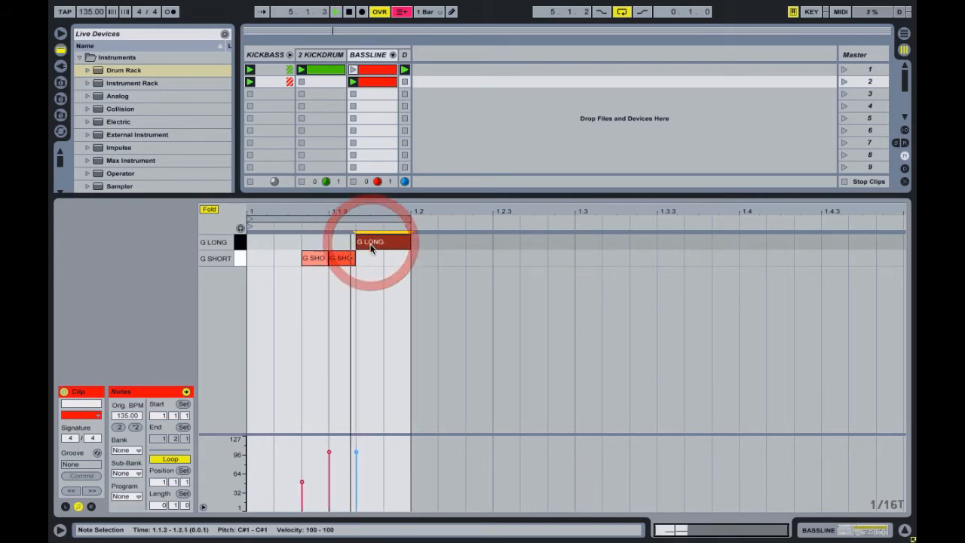
pyautogui.press('space')
pyautogui.press('space')
# Step: Extend the clip's loop to two beats and set the note grid to 1/8 triplets
pyautogui.moveTo(407, 219); pyautogui.dragTo(574, 220)
pyautogui.click(499, 264)
pyautogui.rightClick(498, 264)
pyautogui.click(550, 420)
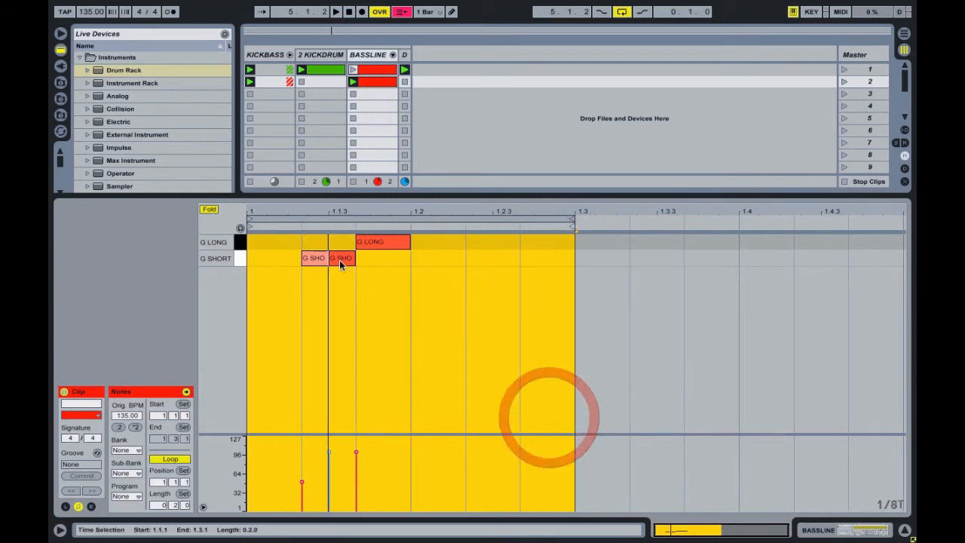
# Step: Delete the first G SHORT note, extend the remaining one back to fill the second eighth-note triplet, and play the clip
pyautogui.doubleClick(315, 263)
pyautogui.moveTo(331, 259); pyautogui.dragTo(325, 259)
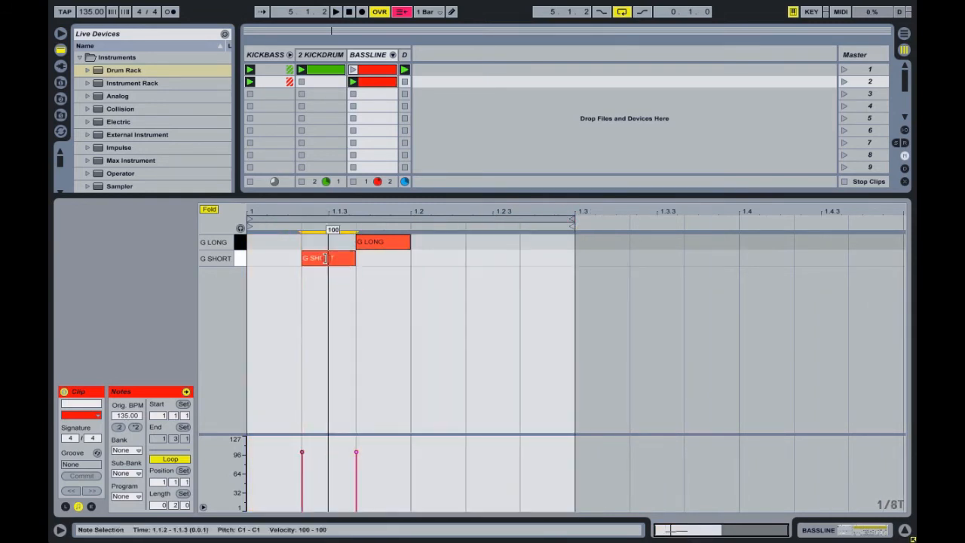
pyautogui.press('space')
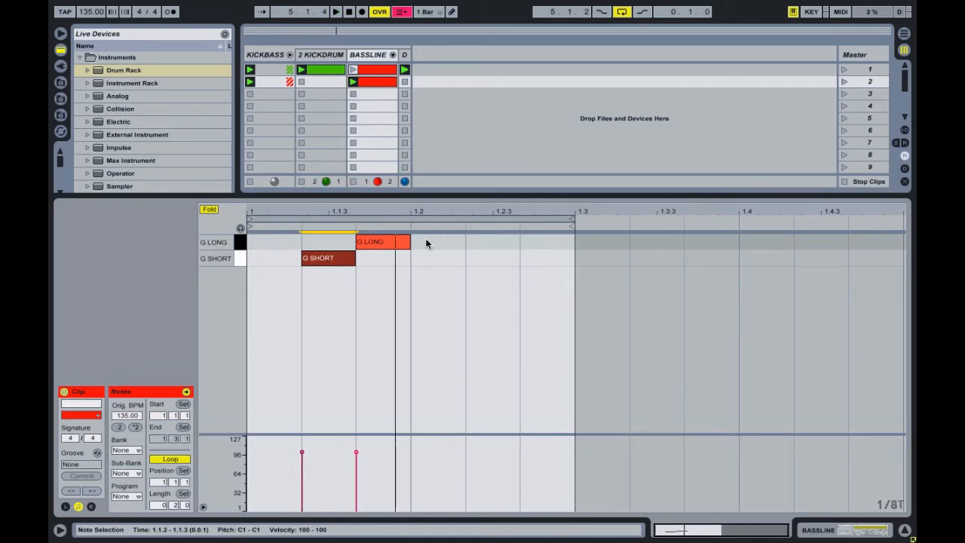
# Step: Add an eighth-triplet G LONG note on the second beat's second triplet, followed directly by a 1/16-triplet G SHORT note
pyautogui.doubleClick(491, 244)
pyautogui.moveTo(519, 244); pyautogui.dragTo(581, 244)
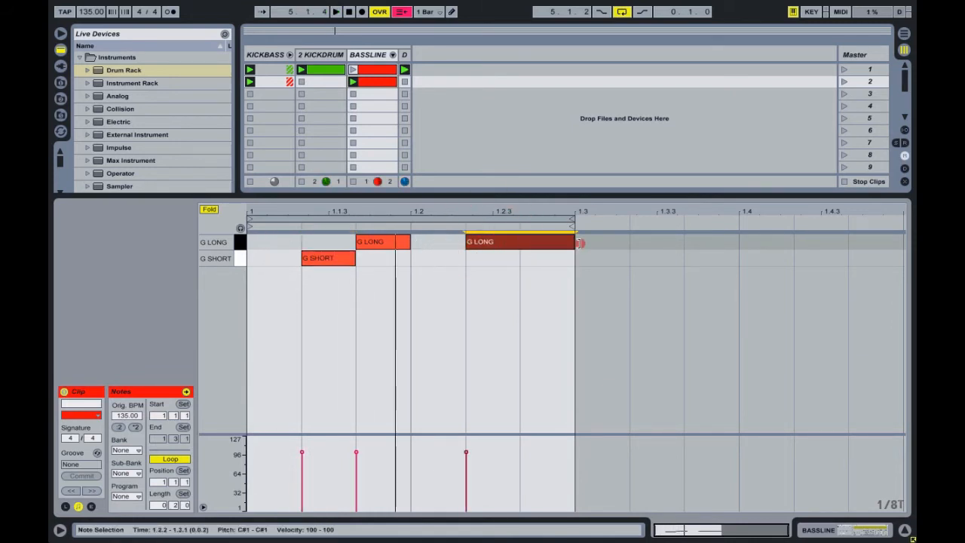
pyautogui.rightClick(539, 261)
pyautogui.click(638, 431)
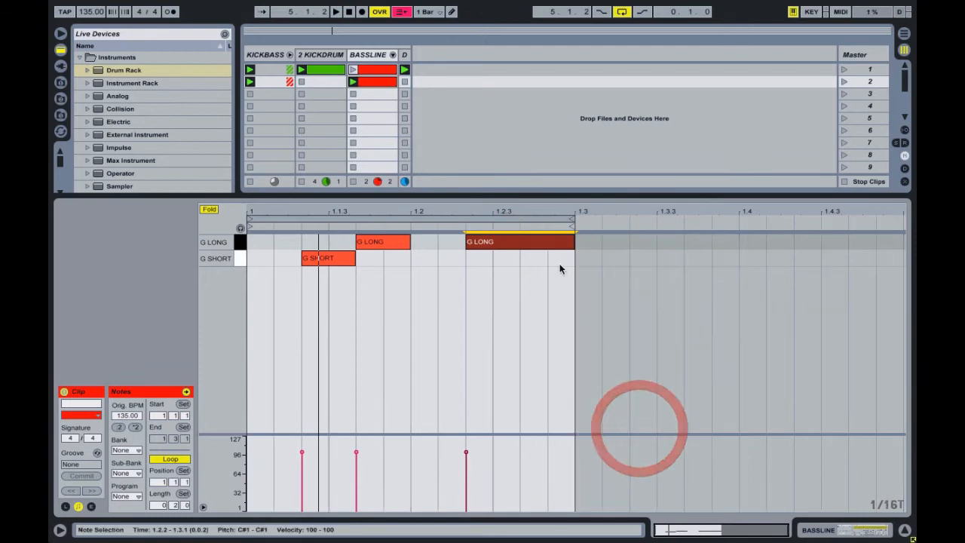
pyautogui.doubleClick(533, 257)
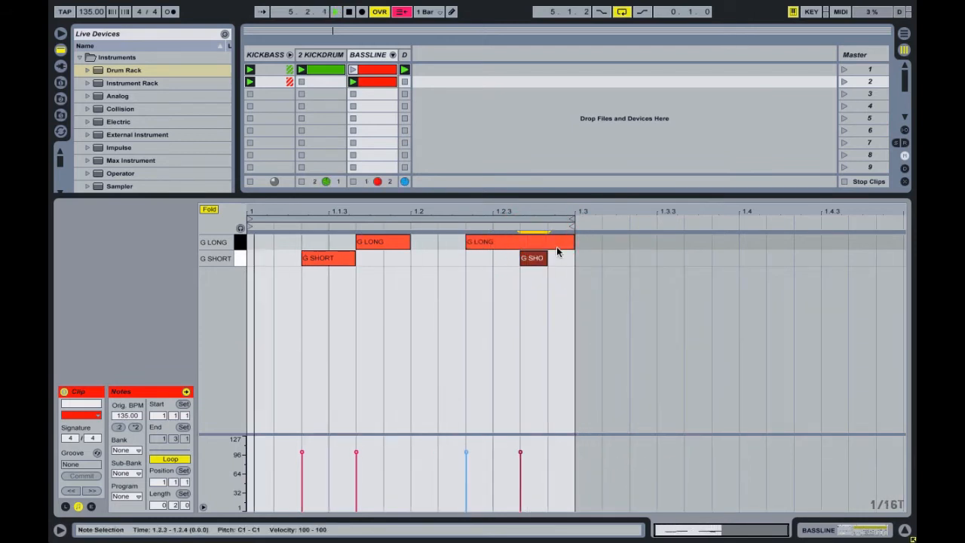
pyautogui.moveTo(573, 242); pyautogui.dragTo(520, 241)
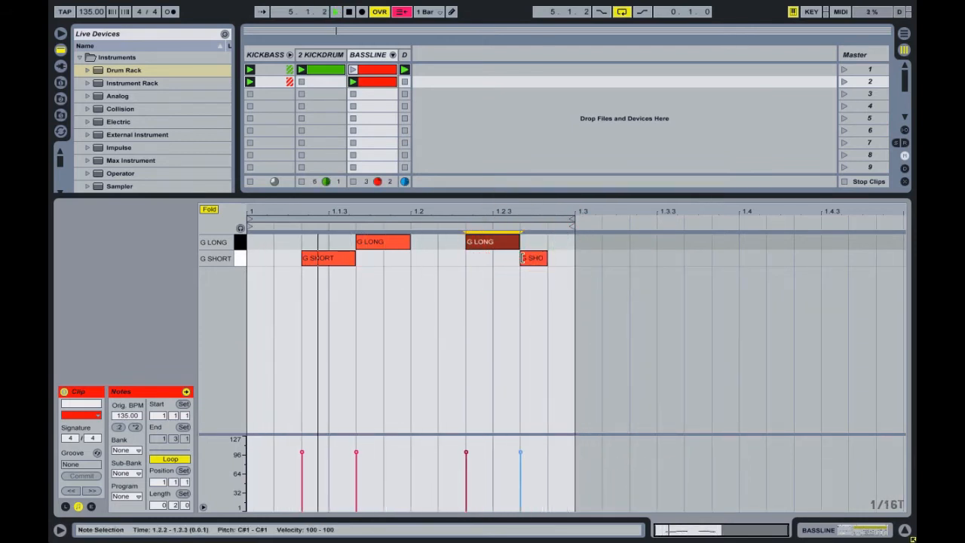
# Step: Duplicate all the notes of the two-beat bass pattern and extend the clip's loop to one full bar
pyautogui.moveTo(571, 263); pyautogui.dragTo(214, 222)
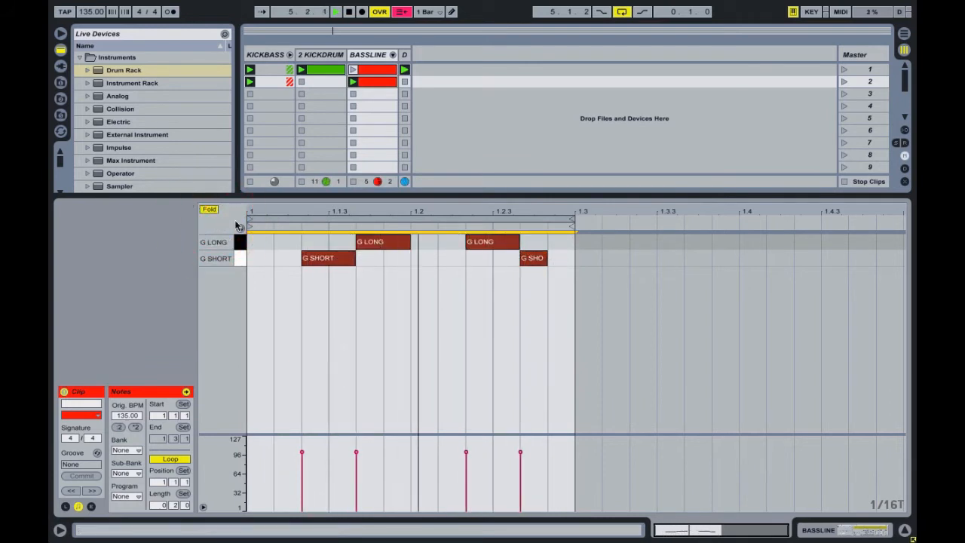
pyautogui.press('super+d')
pyautogui.moveTo(566, 231); pyautogui.dragTo(837, 208)
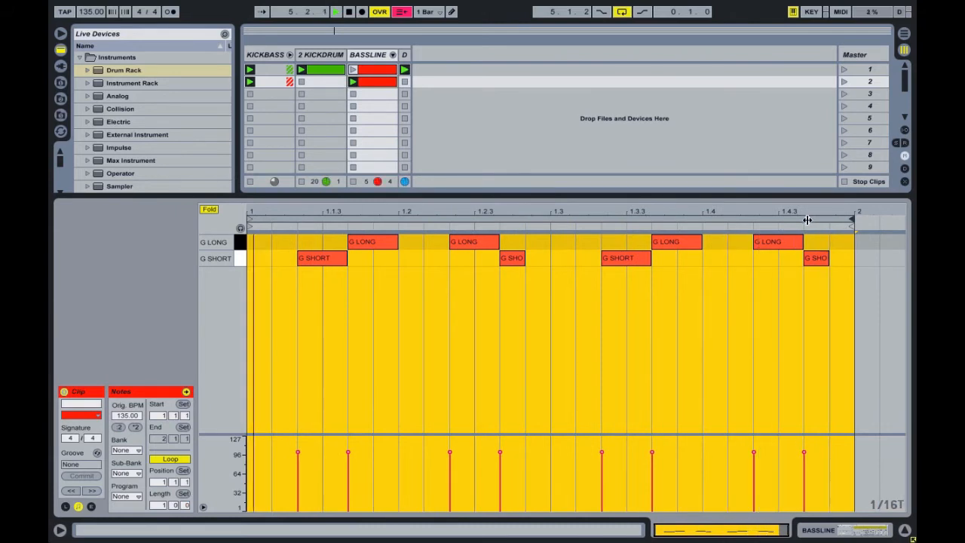
# Step: Rework the fourth beat into two consecutive 1/16-triplet G SHORT notes followed by a G LONG ending the bar, and lower both short notes' velocities
pyautogui.moveTo(815, 258); pyautogui.dragTo(840, 260)
pyautogui.click(787, 242)
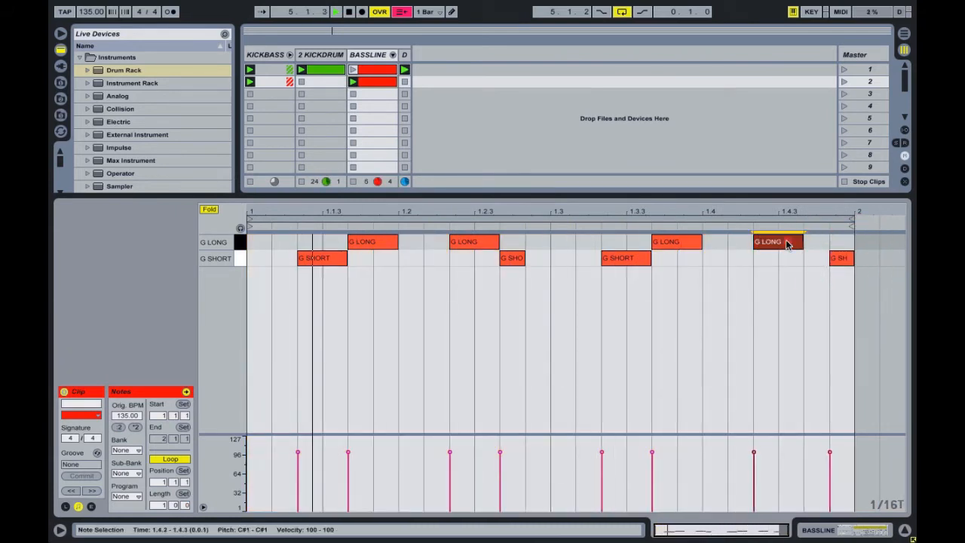
pyautogui.moveTo(786, 243); pyautogui.dragTo(765, 259)
pyautogui.hotkey('ctrl', 'd')
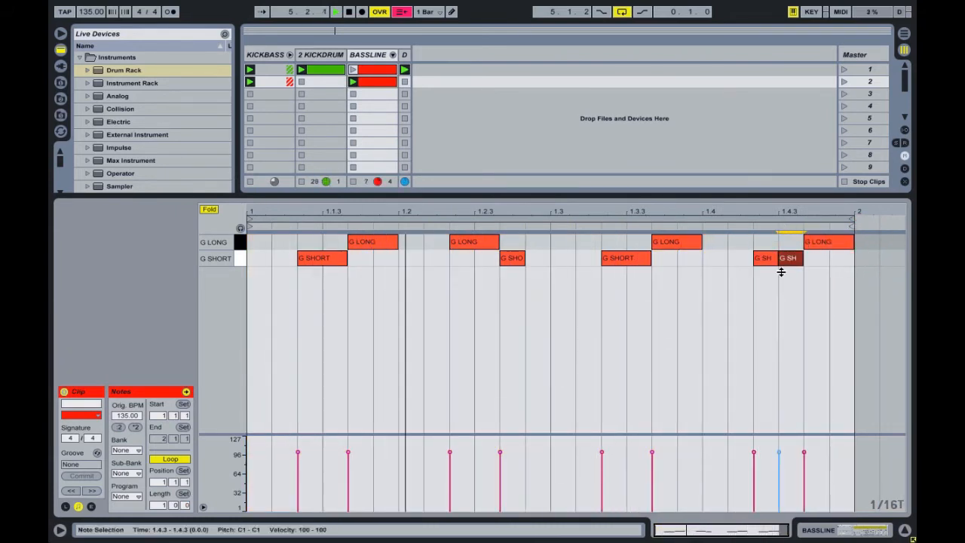
pyautogui.moveTo(755, 455); pyautogui.dragTo(754, 497)
pyautogui.moveTo(779, 453); pyautogui.dragTo(779, 464)
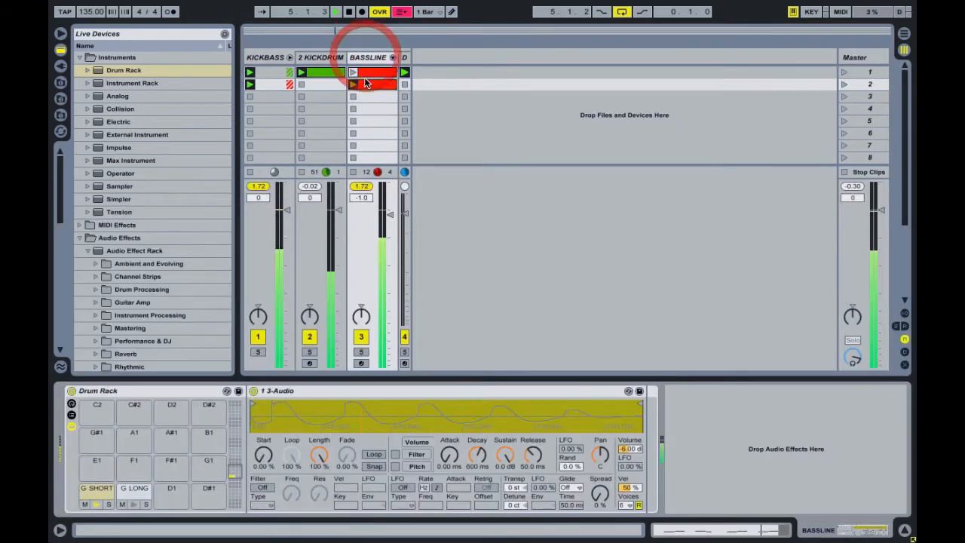
# Step: Rename the second BASSLINE clip as TRIPLET
pyautogui.rightClick(371, 85)
pyautogui.click(398, 142)
pyautogui.write('T')
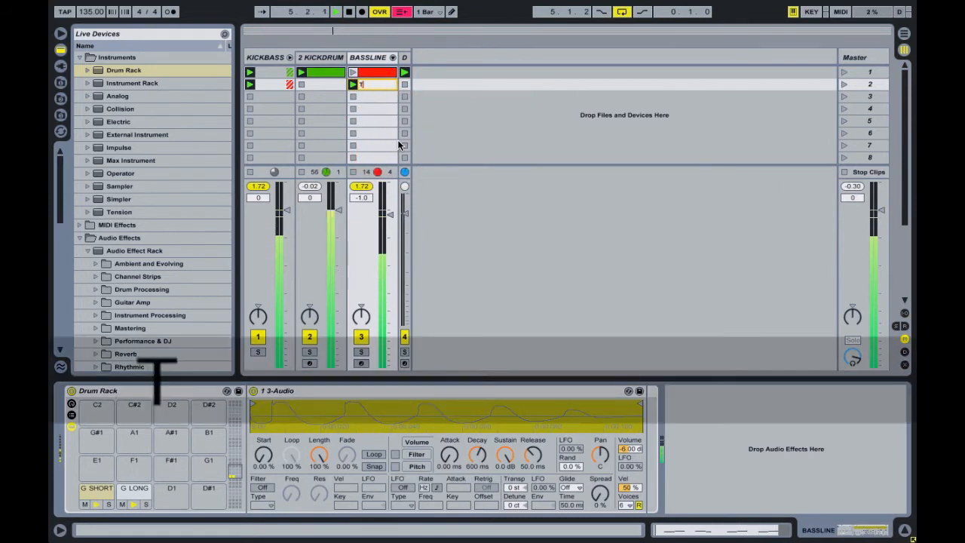
pyautogui.write('RIPLET')
pyautogui.press('Return')
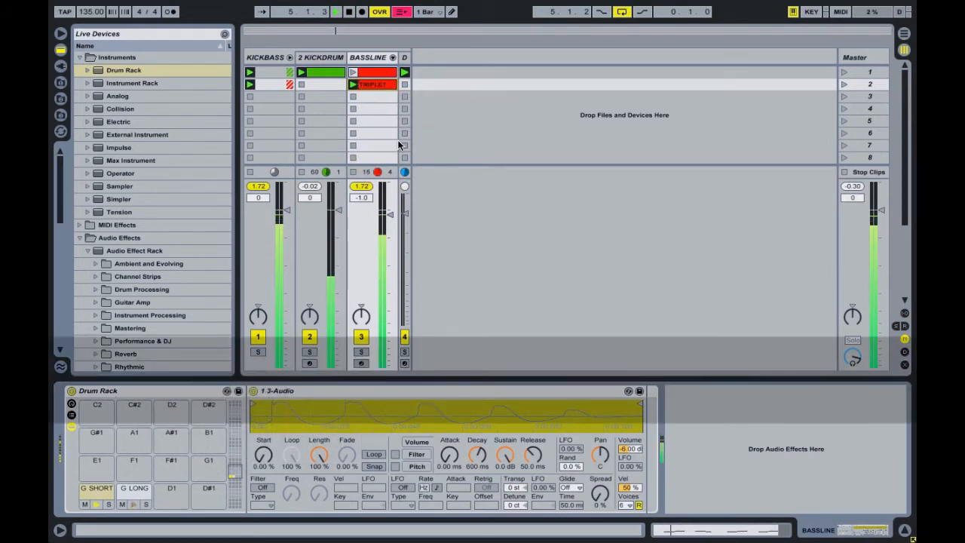
# Step: Rename the first BASSLINE clip as PROGRESSIVE and launch scene 1
pyautogui.rightClick(374, 72)
pyautogui.click(401, 129)
pyautogui.write('PROGRE')
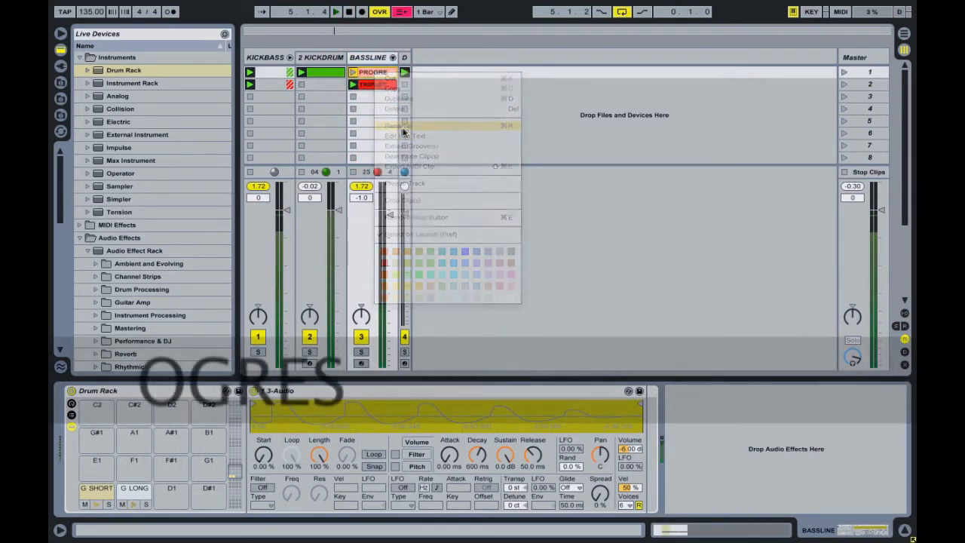
pyautogui.write('SSIVE')
pyautogui.press('Return')
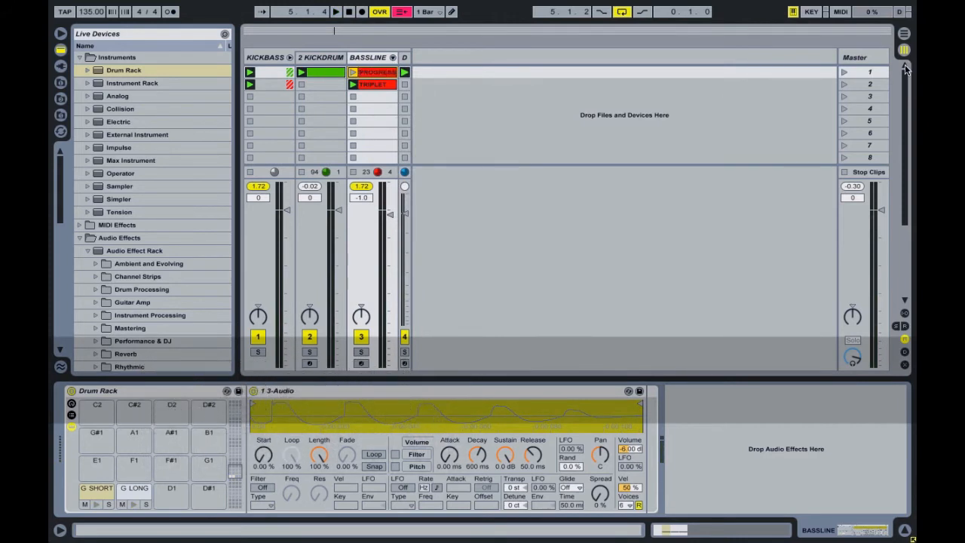
pyautogui.click(844, 72)
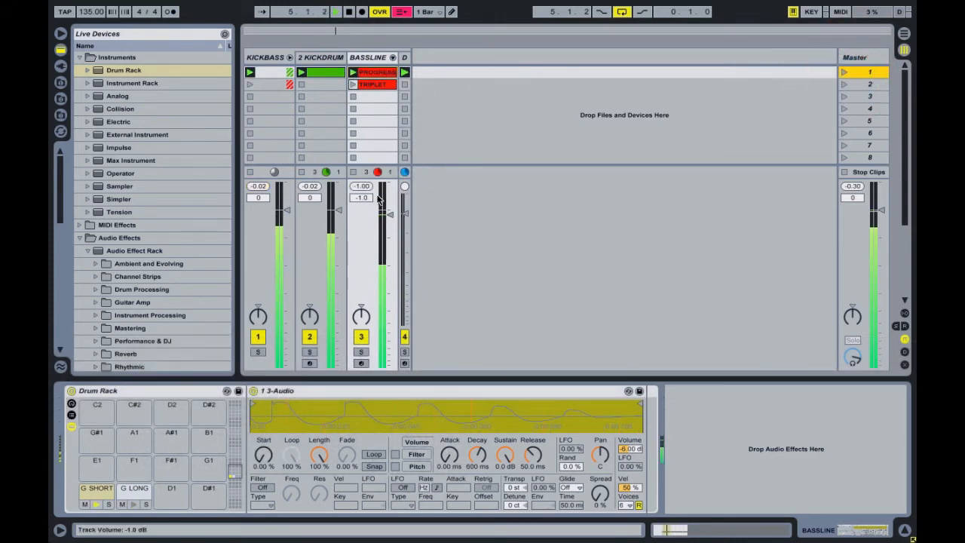
# Step: Color the KICKBASS group bright pink and its KICKDRUM and BASSLINE tracks light purple
pyautogui.click(290, 59)
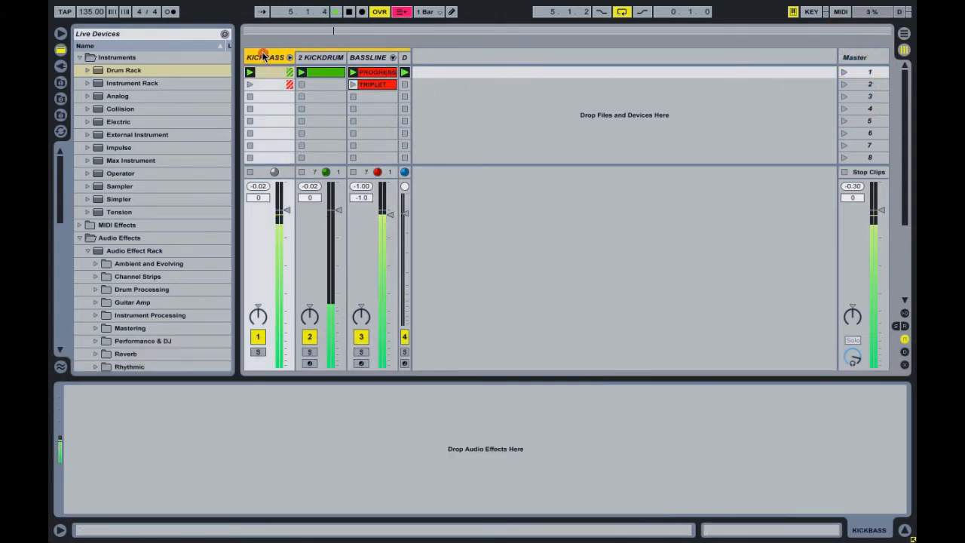
pyautogui.rightClick(266, 58)
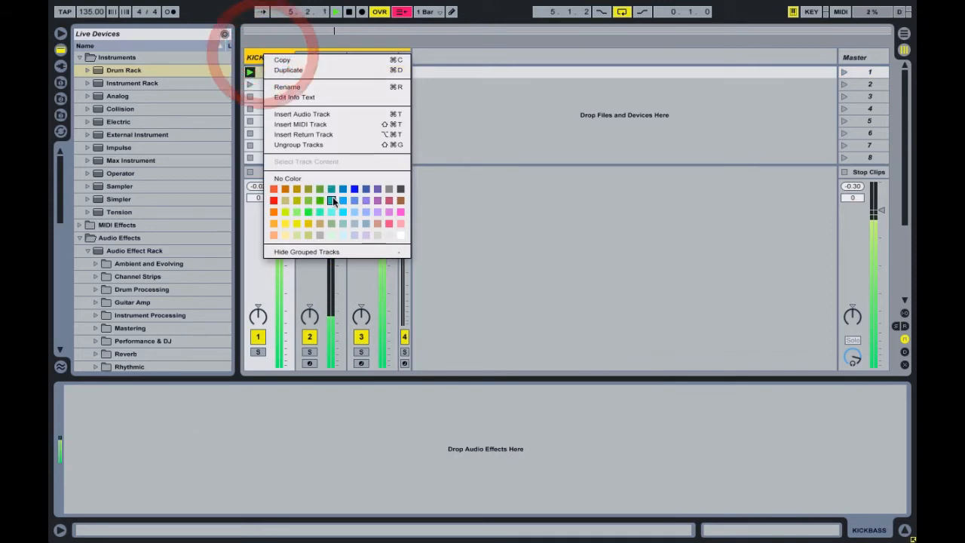
pyautogui.click(399, 210)
pyautogui.click(317, 61)
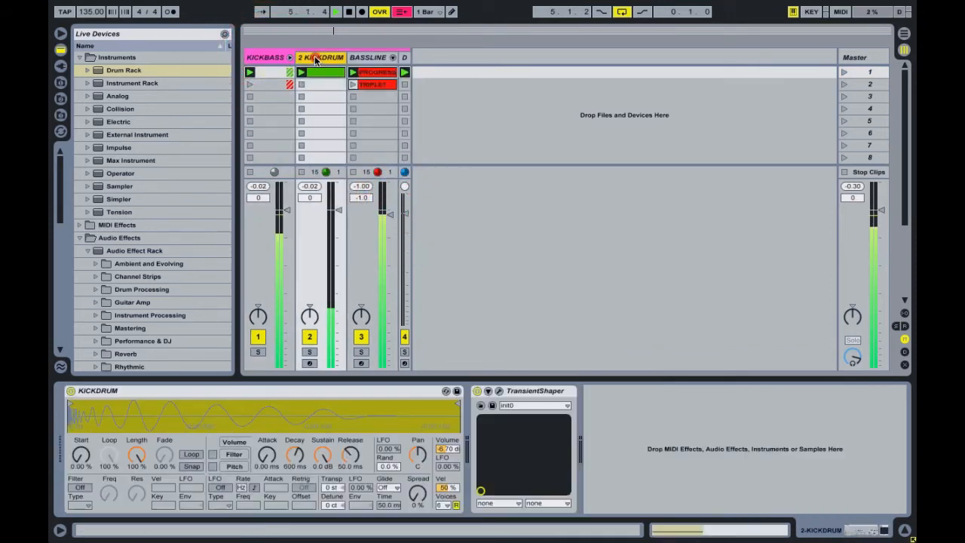
pyautogui.rightClick(367, 58)
pyautogui.click(490, 218)
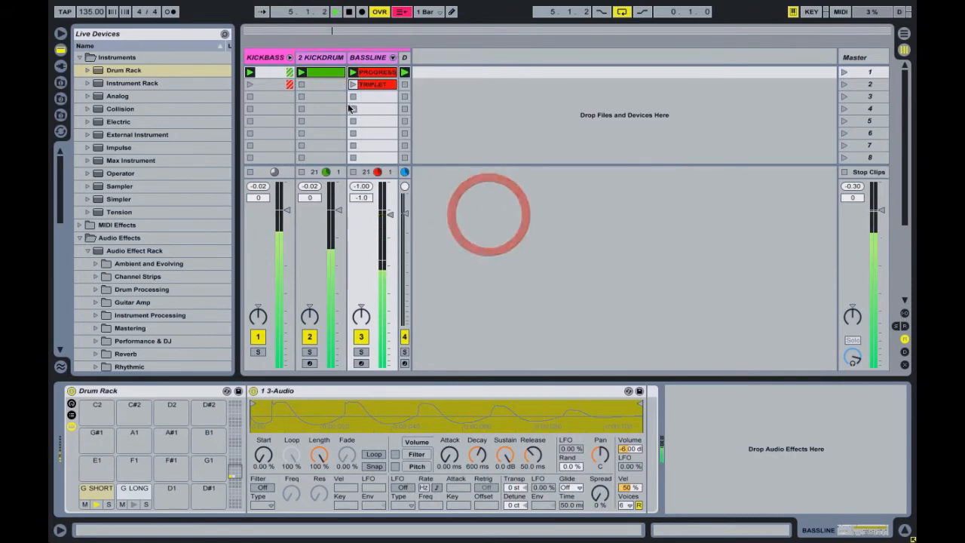
# Step: Color the kick clip and both bass clips light purple to match their tracks
pyautogui.click(321, 82)
pyautogui.rightClick(376, 86)
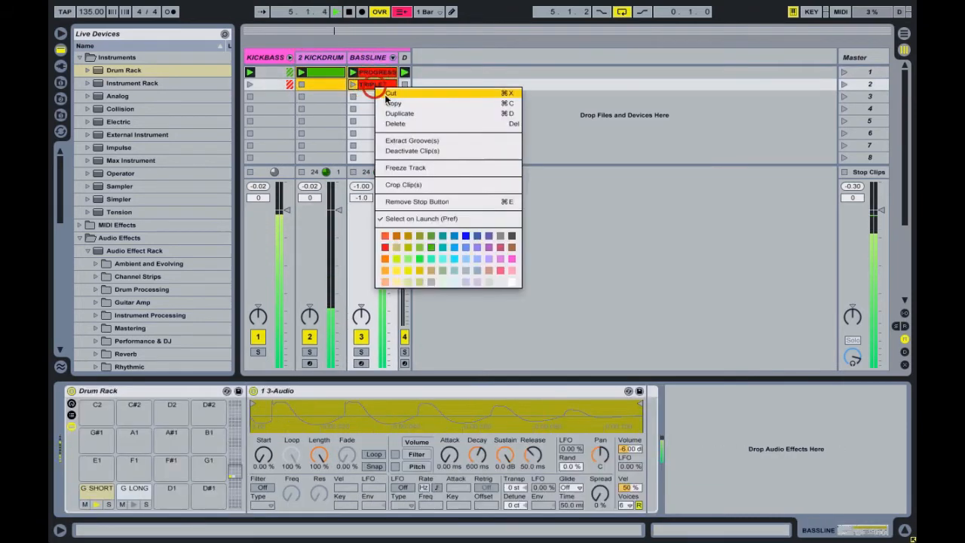
pyautogui.click(502, 260)
# Step: Rename the clip on the KICKDRUM track as KICKDRUM
pyautogui.click(318, 76)
pyautogui.rightClick(318, 76)
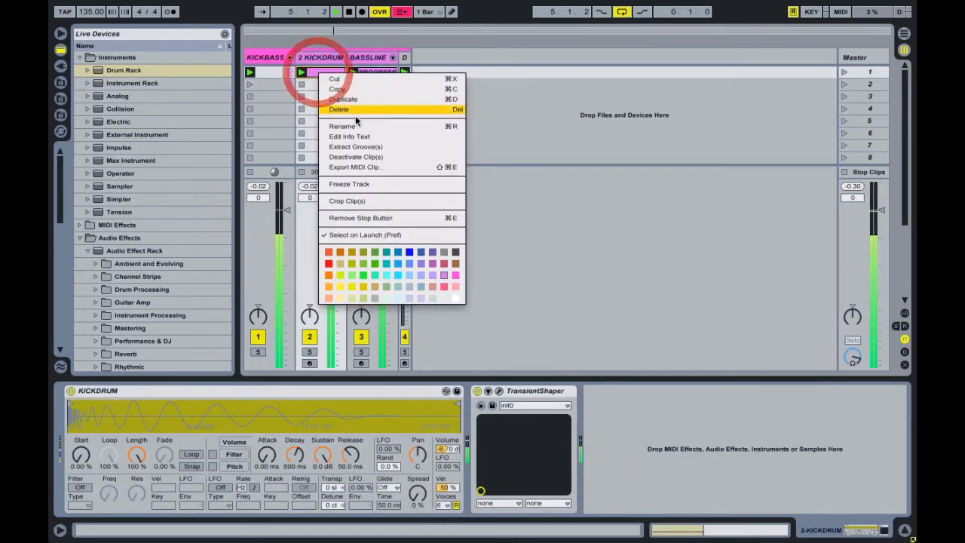
pyautogui.click(355, 125)
pyautogui.write('KICKDRUM')
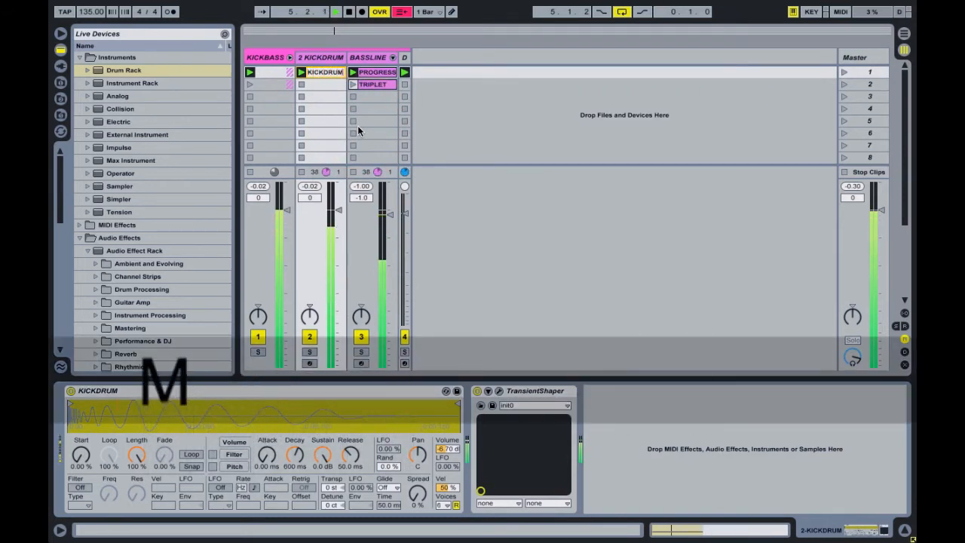
pyautogui.press('Return')
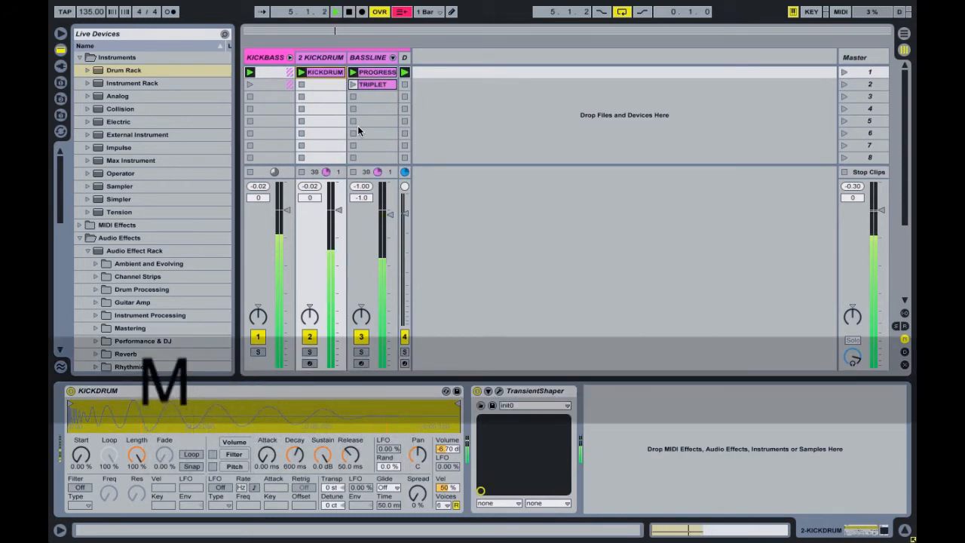
pyautogui.click(478, 108)
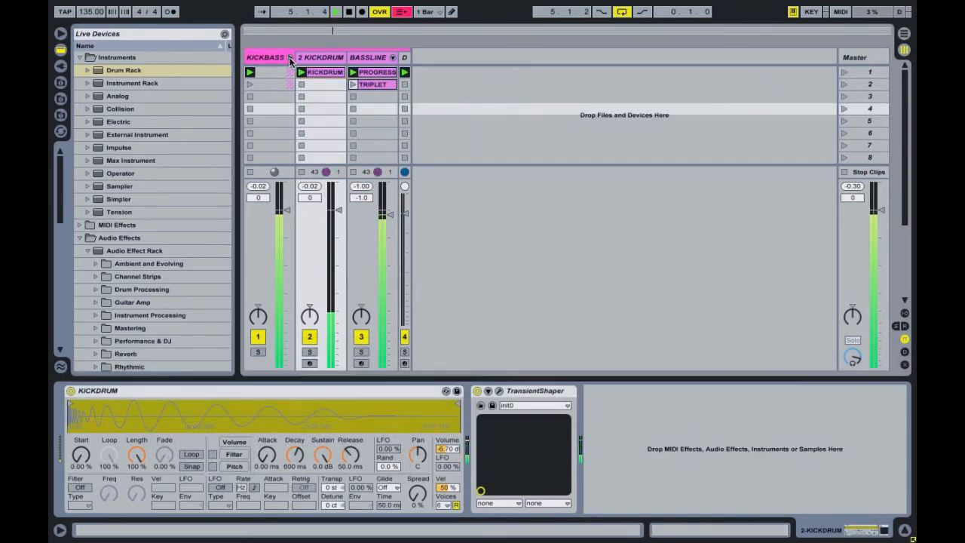
pyautogui.click(289, 58)
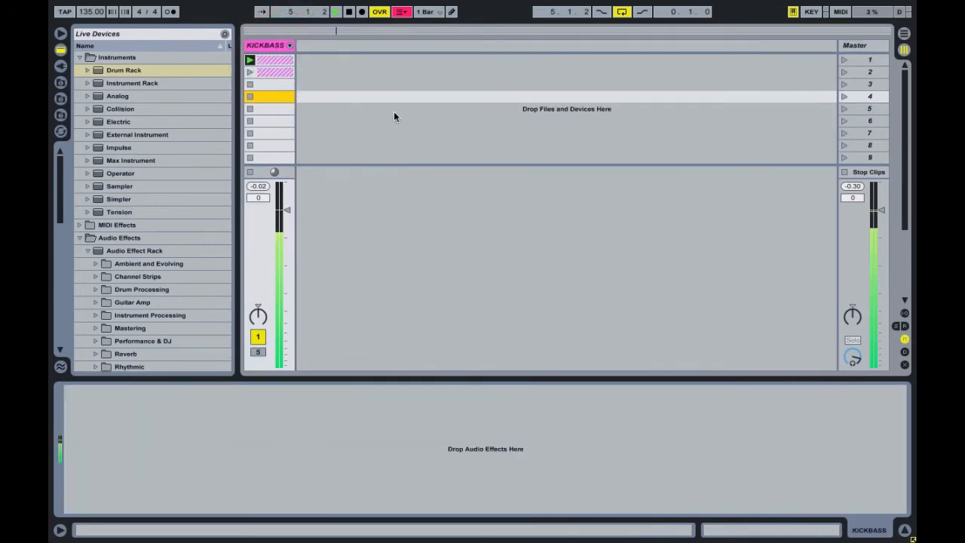
pyautogui.click(288, 46)
# Step: Open the PROGRESSIVE clip and lower the first G SHORT note's velocity to about 21
pyautogui.click(356, 70)
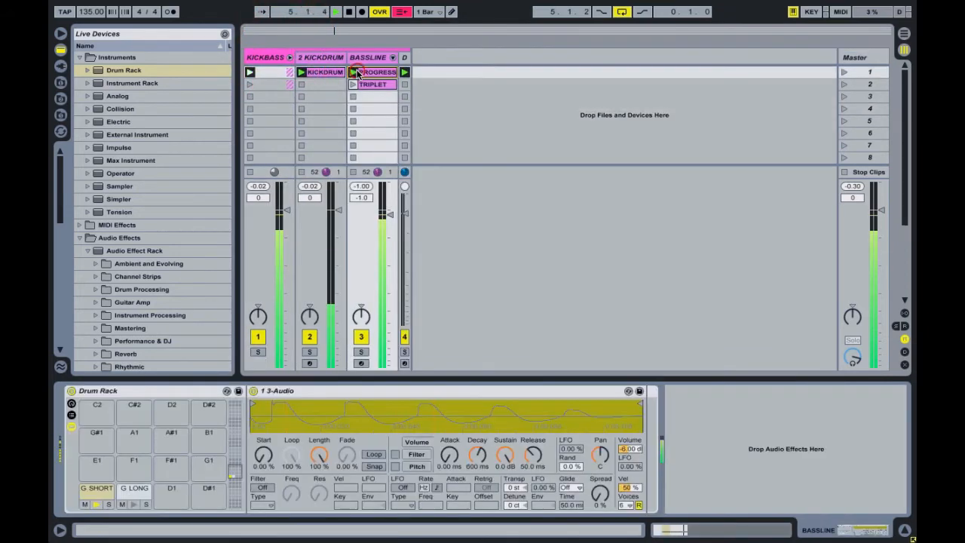
pyautogui.click(371, 71)
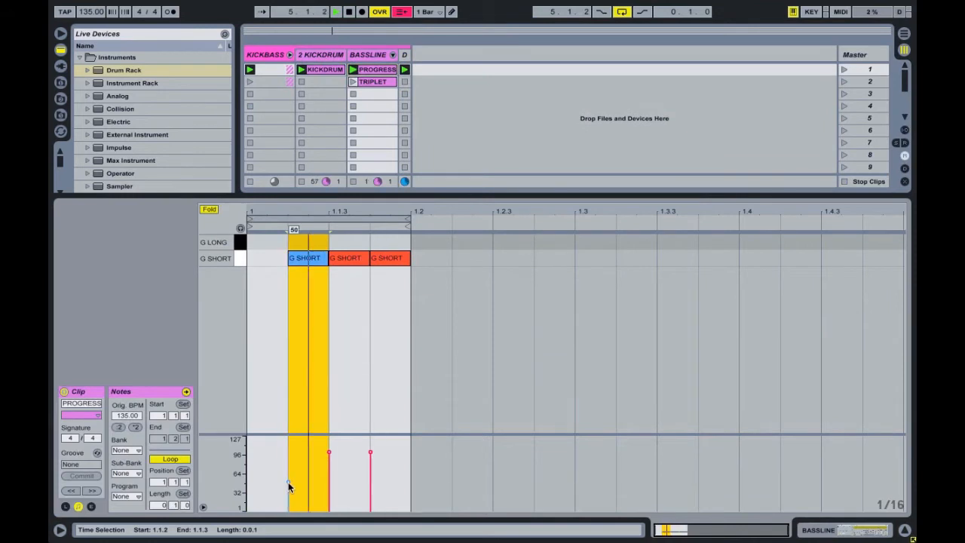
pyautogui.moveTo(289, 486); pyautogui.dragTo(288, 511)
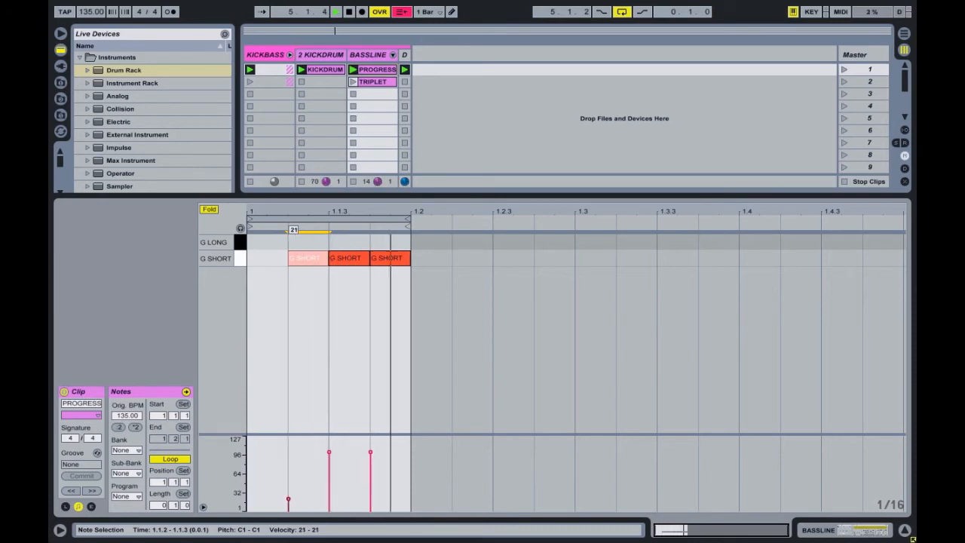
# Step: Lower the KICKBASS group's volume to -12 dB and stop playback
pyautogui.click(367, 56)
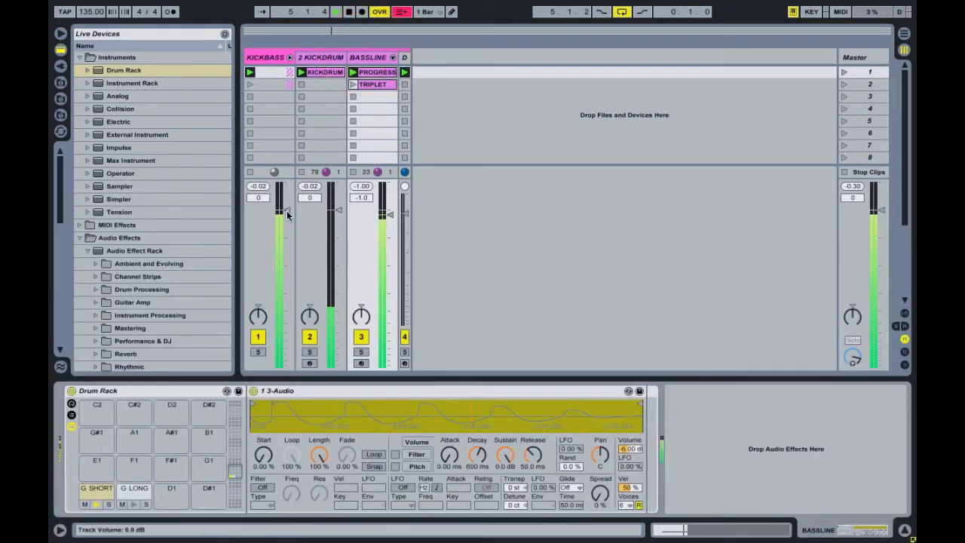
pyautogui.moveTo(287, 214); pyautogui.dragTo(287, 216)
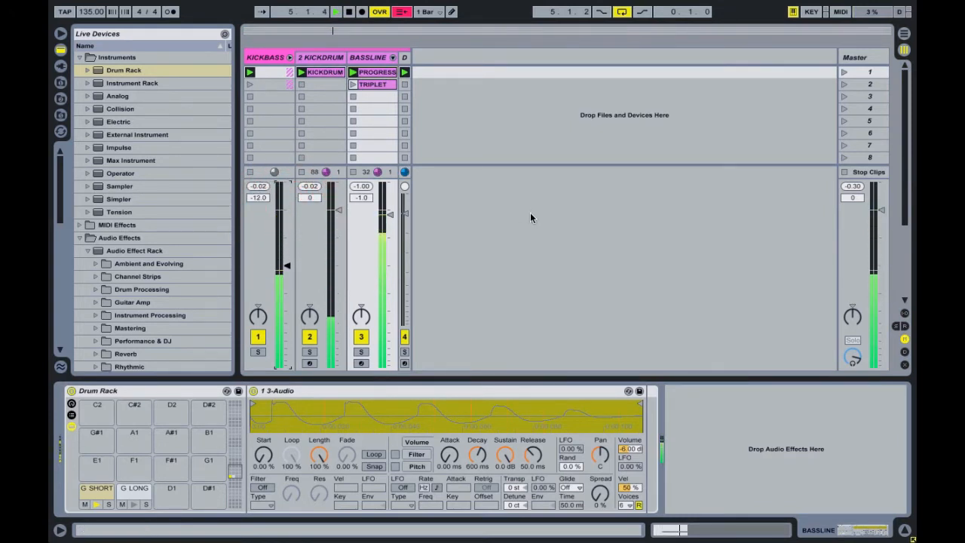
pyautogui.press('space')
# Step: Insert a new audio track after the KICKBASS group and collapse the Transient plug-in folder
pyautogui.rightClick(492, 92)
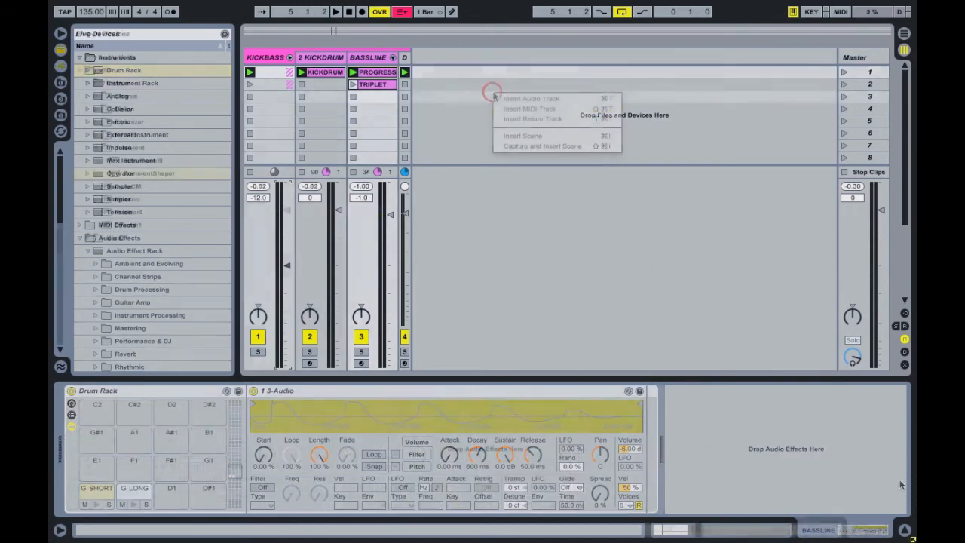
pyautogui.click(519, 98)
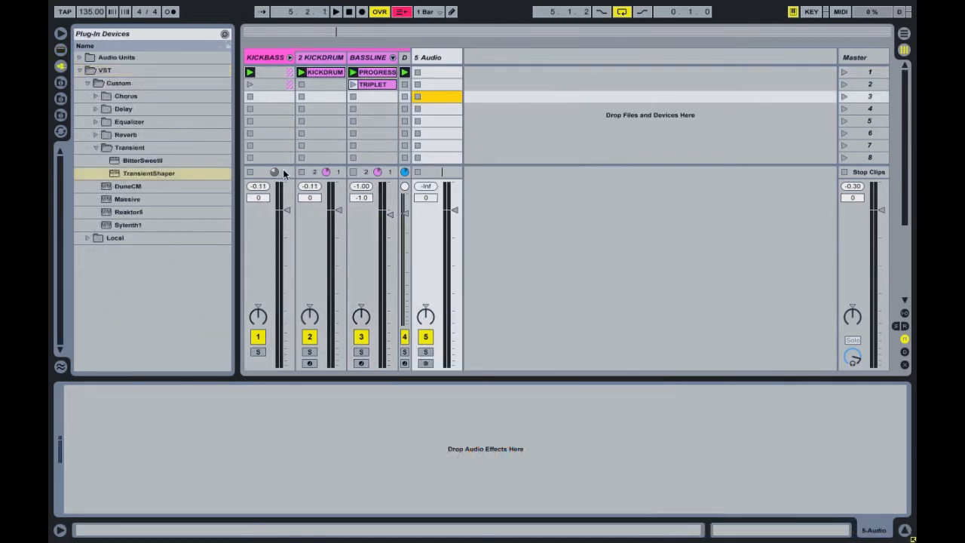
pyautogui.click(96, 148)
# Step: Set the new audio track's input to Resampling and arm it for recording
pyautogui.click(903, 312)
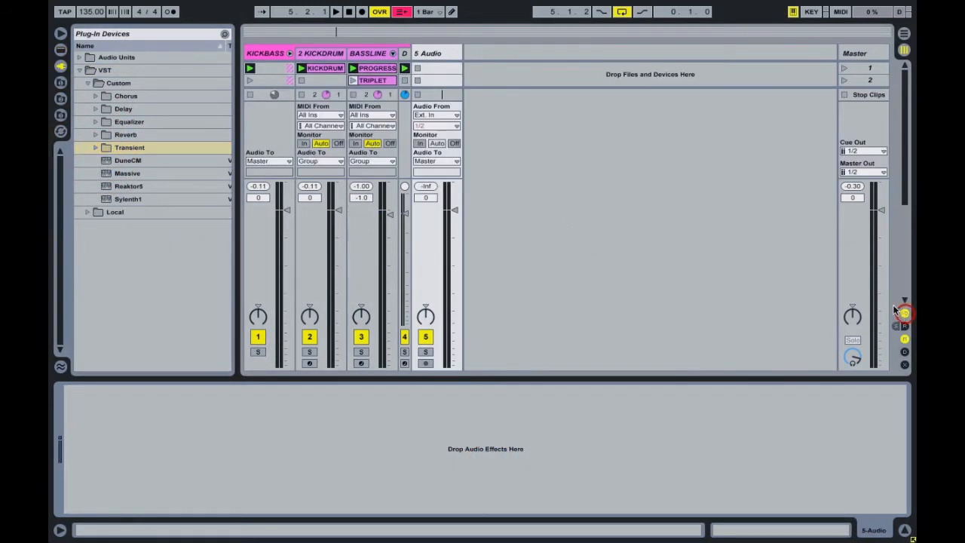
pyautogui.click(437, 115)
pyautogui.click(439, 180)
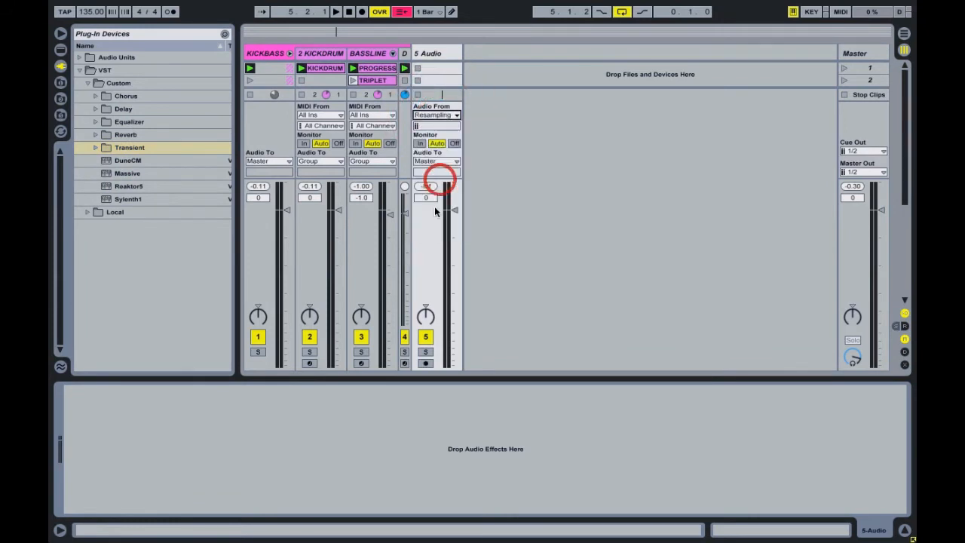
pyautogui.click(426, 363)
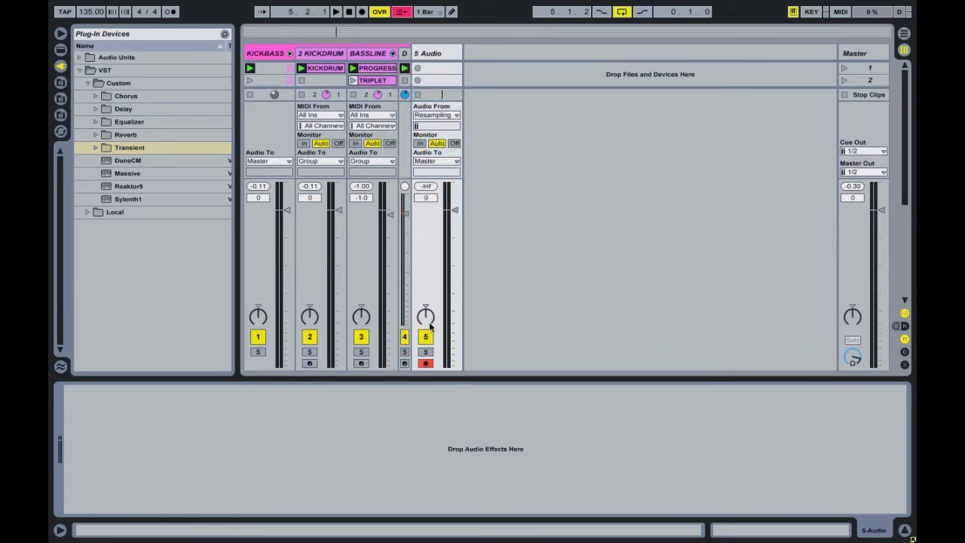
# Step: Record takes into the audio track's first and second clip slots, muting the BASSLINE track before the second take
pyautogui.moveTo(411, 178); pyautogui.dragTo(410, 240)
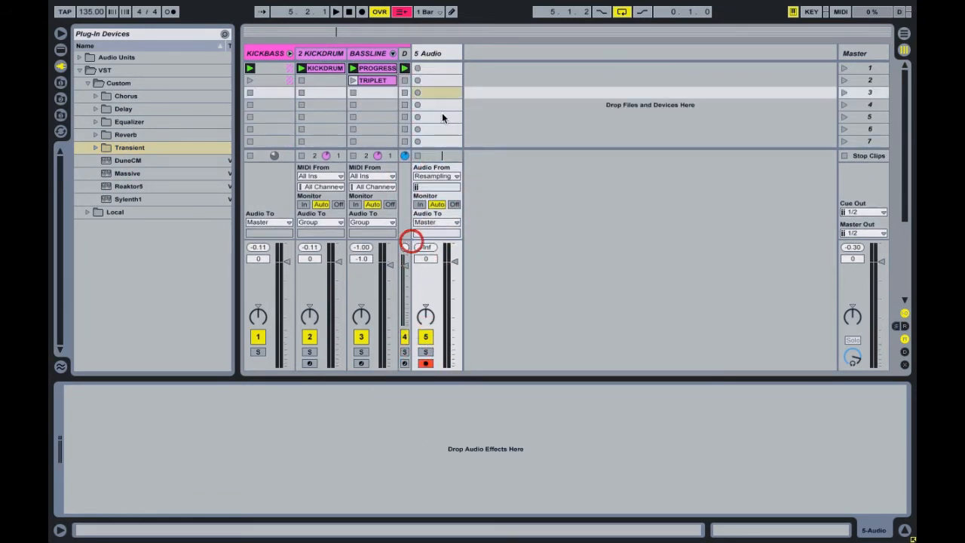
pyautogui.click(418, 68)
pyautogui.click(361, 337)
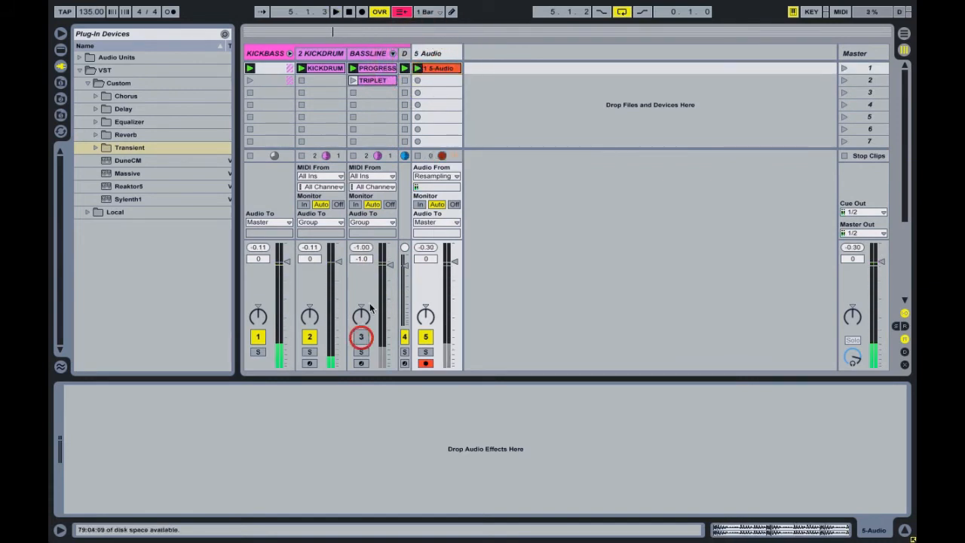
pyautogui.click(417, 81)
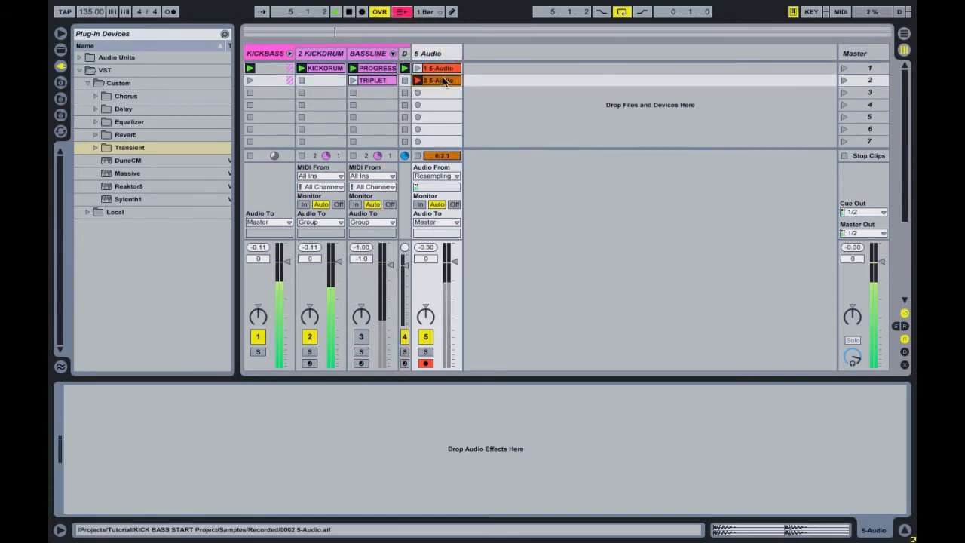
# Step: Delete the first recorded take and place the second take at 5.1.2 on the 5 Audio track in the Arrangement
pyautogui.click(446, 68)
pyautogui.press('Delete')
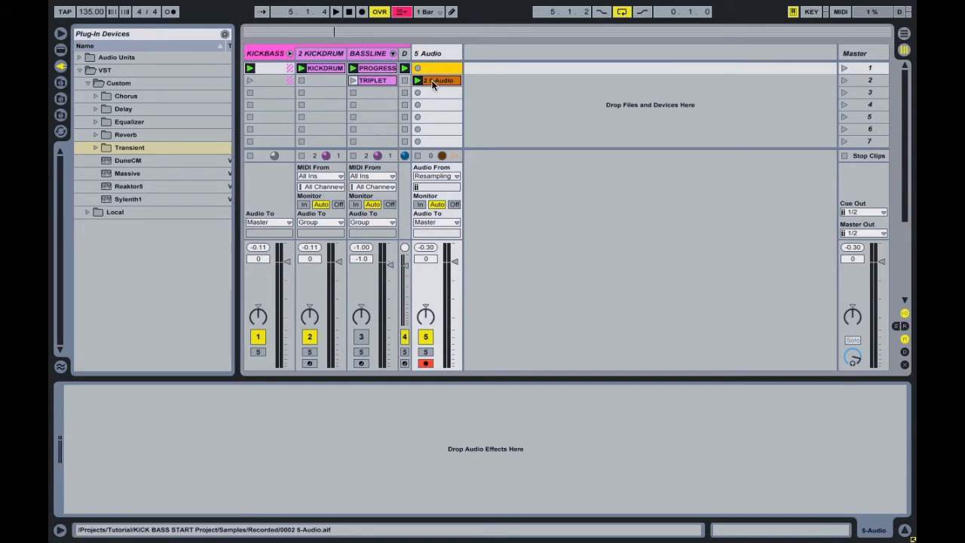
pyautogui.press('Tab')
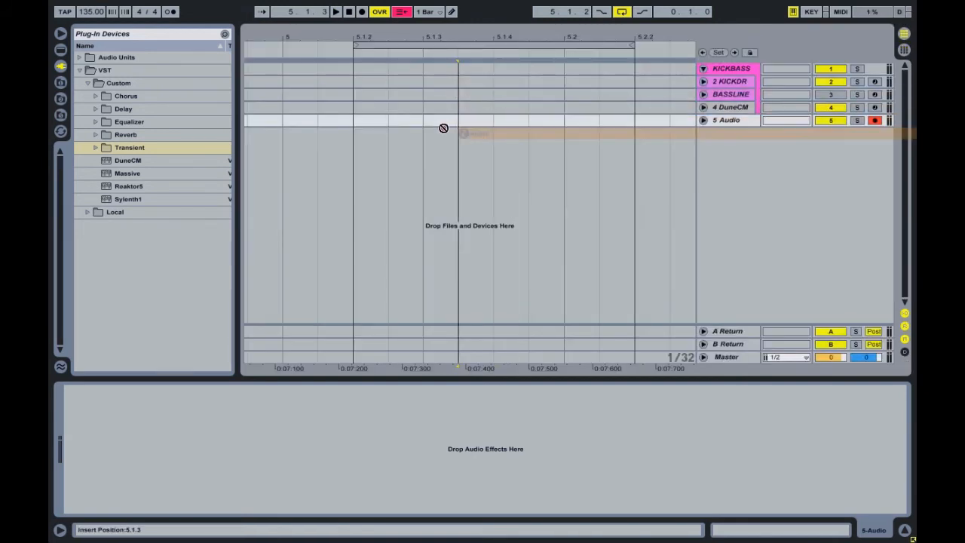
pyautogui.click(367, 121)
# Step: Unfold and heighten the 5 Audio track and set the fixed grid to 1/32
pyautogui.click(703, 121)
pyautogui.rightClick(501, 129)
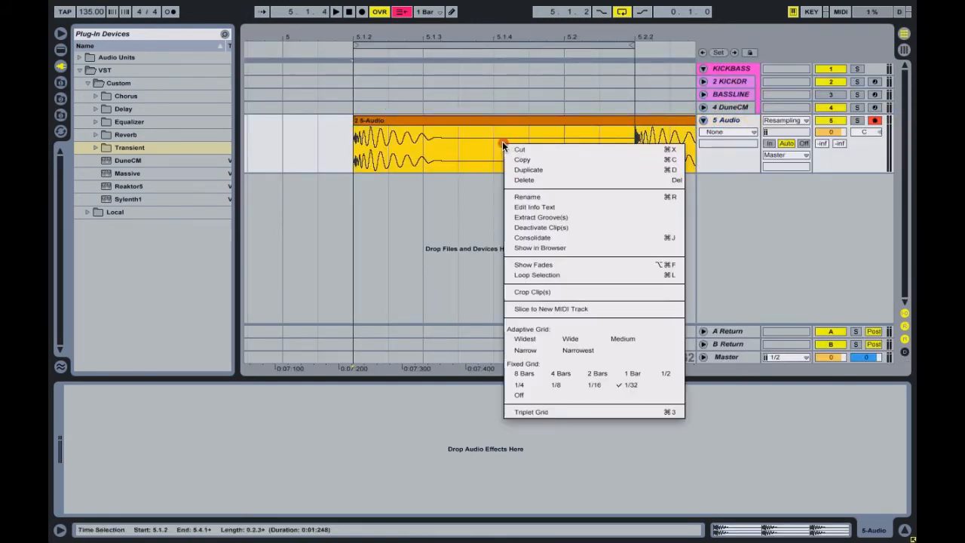
pyautogui.click(592, 383)
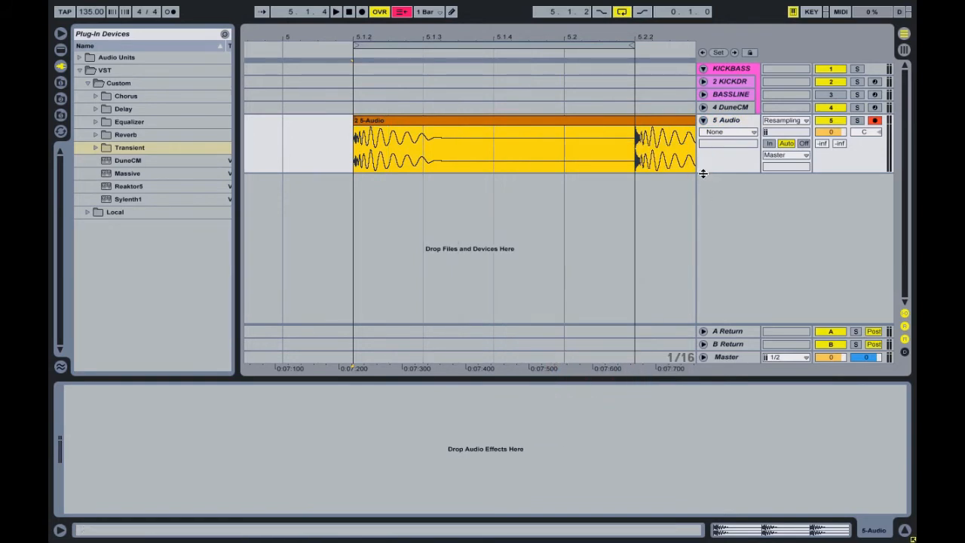
pyautogui.moveTo(703, 174); pyautogui.dragTo(669, 288)
pyautogui.rightClick(531, 217)
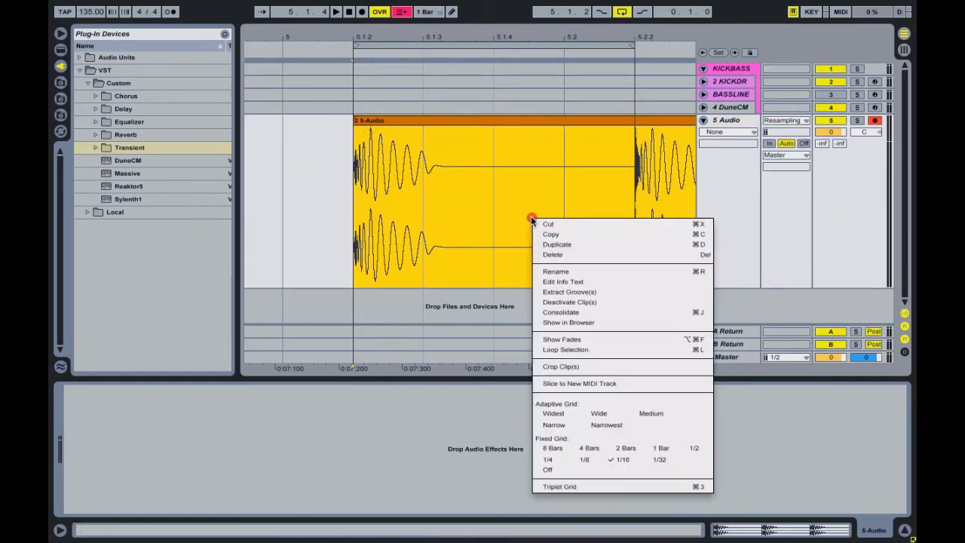
pyautogui.click(653, 472)
# Step: Trim the recorded clip to the first kick hit by deleting the silence after its tail and the remaining audio
pyautogui.moveTo(457, 221); pyautogui.dragTo(628, 215)
pyautogui.press('Delete')
pyautogui.click(650, 119)
pyautogui.press('Delete')
# Step: Show the kick clip's fades and fade out its tail from 5.1.3 to the clip's end
pyautogui.rightClick(448, 167)
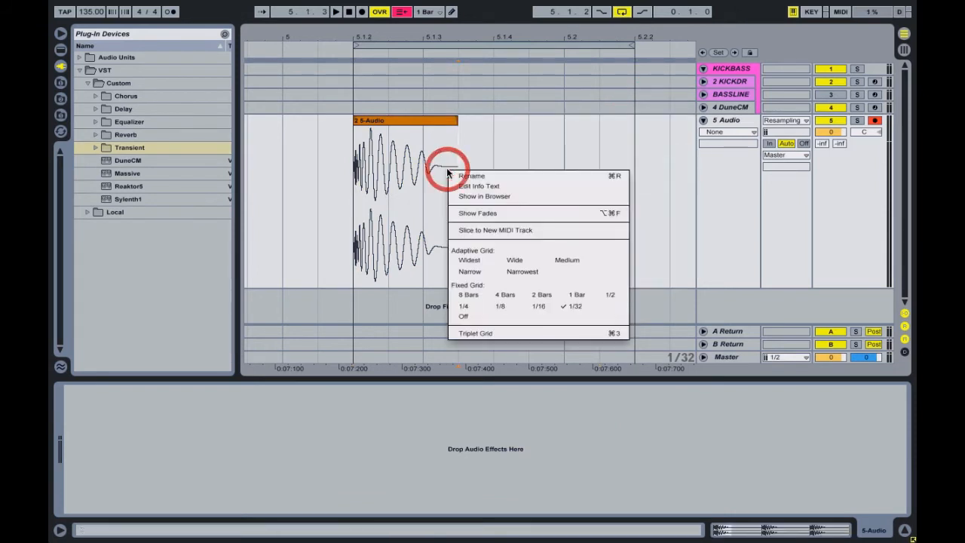
pyautogui.click(472, 210)
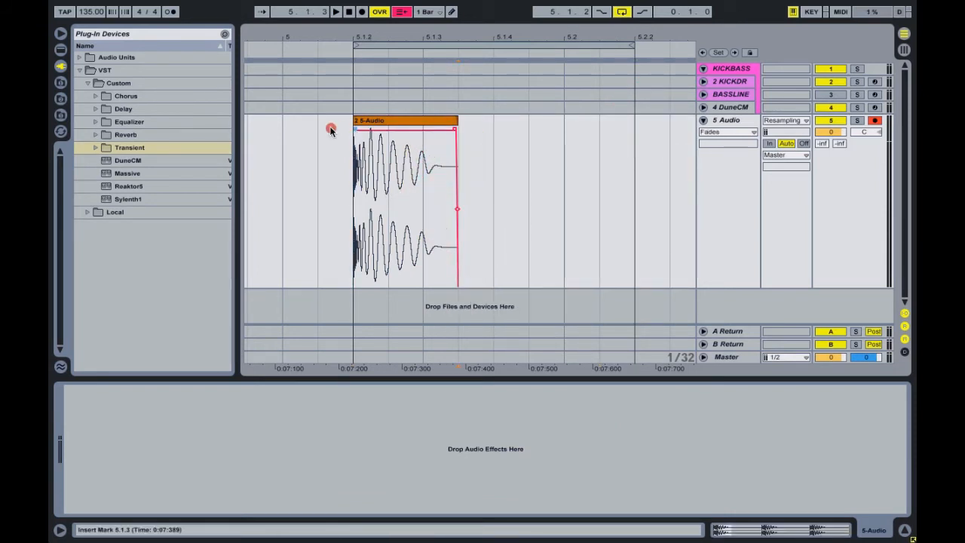
pyautogui.click(427, 119)
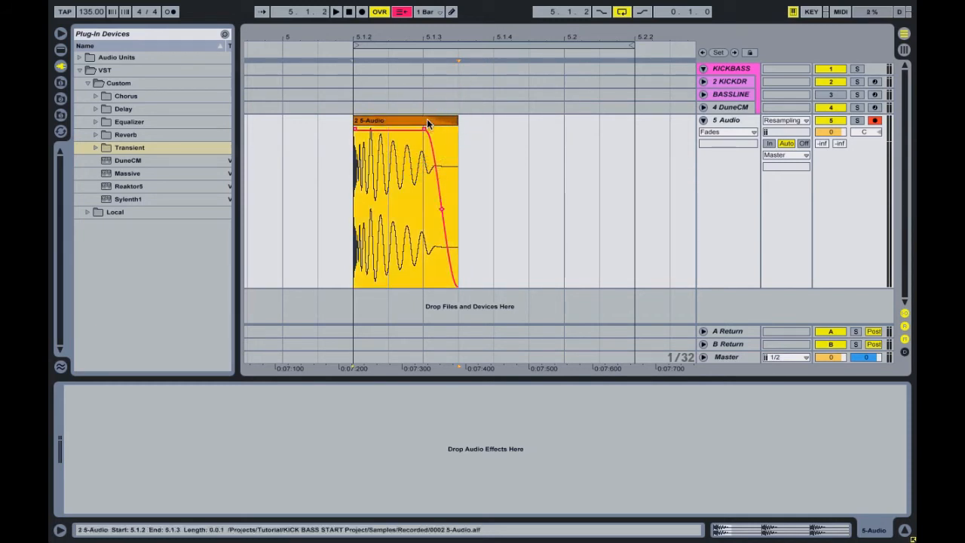
# Step: Replace the sample in the KICKDRUM track's sampler with the trimmed kick clip
pyautogui.click(707, 86)
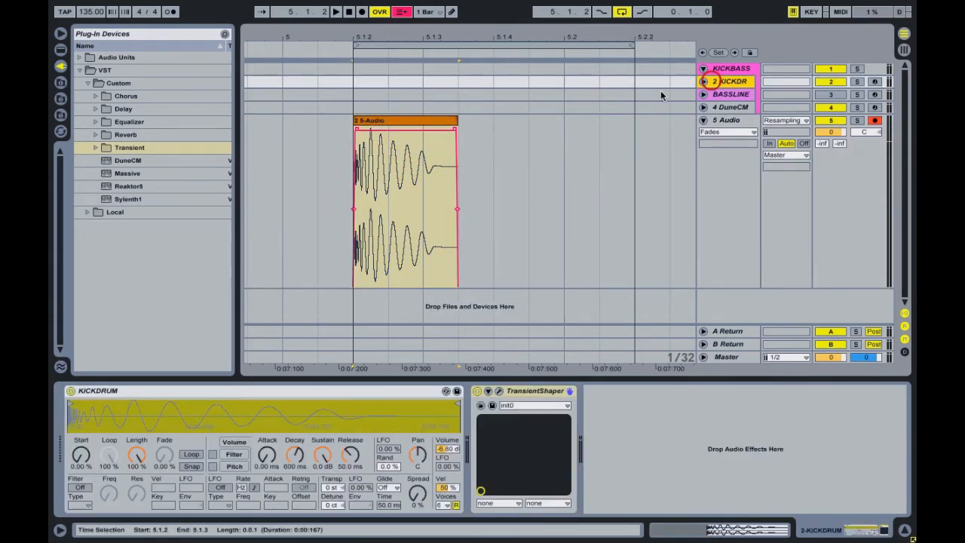
pyautogui.moveTo(329, 389); pyautogui.dragTo(310, 411)
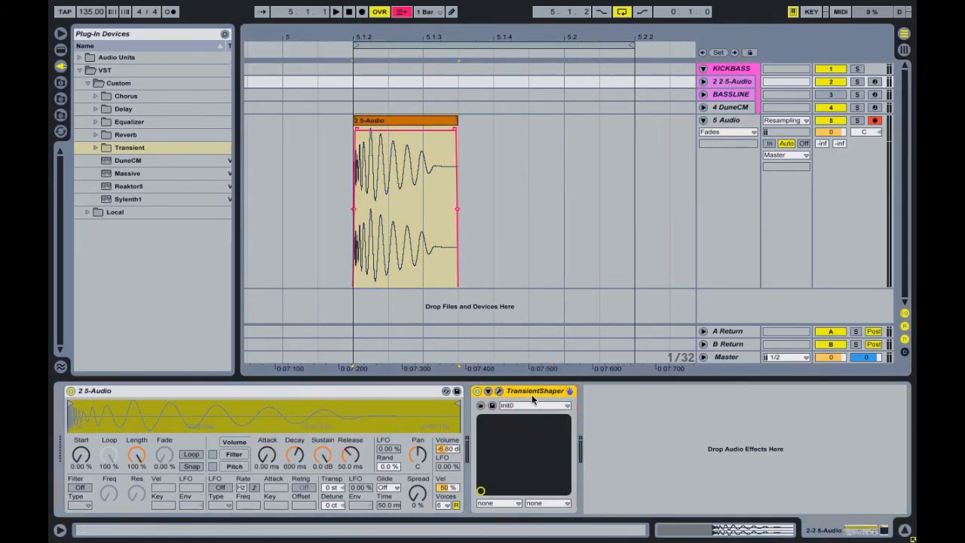
# Step: Remove the TransientShaper from the kick track and set the sampler's volume to -6 dB
pyautogui.press('Delete')
pyautogui.click(444, 451)
pyautogui.write('0')
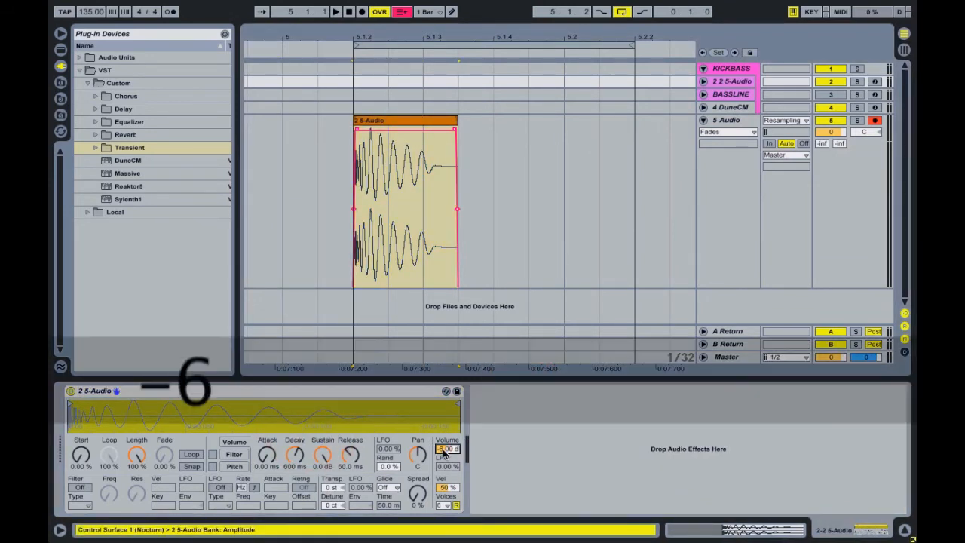
# Step: Return to the Session View and delete the 5 Audio resampling track
pyautogui.press('Tab')
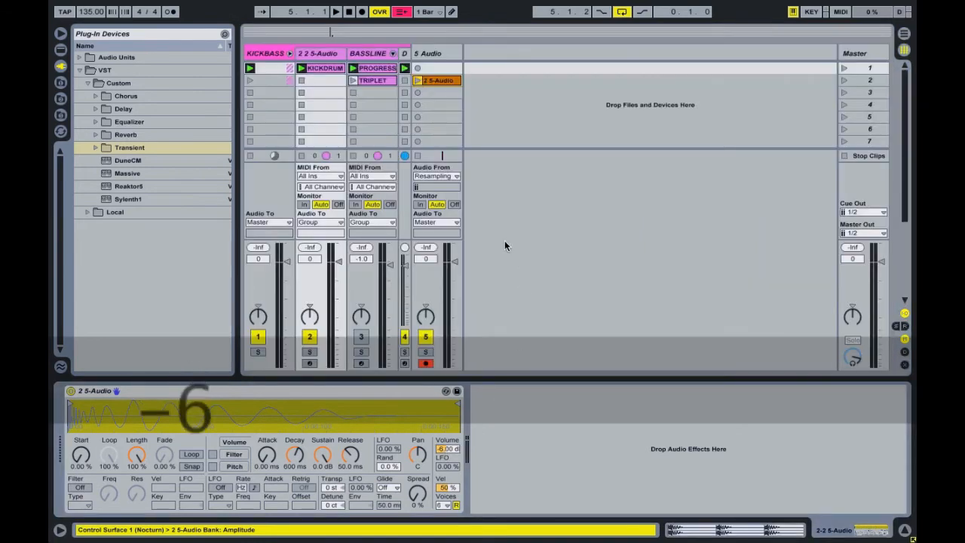
pyautogui.click(433, 52)
pyautogui.press('Delete')
# Step: Rename the kick track to KICKDRUM
pyautogui.rightClick(315, 54)
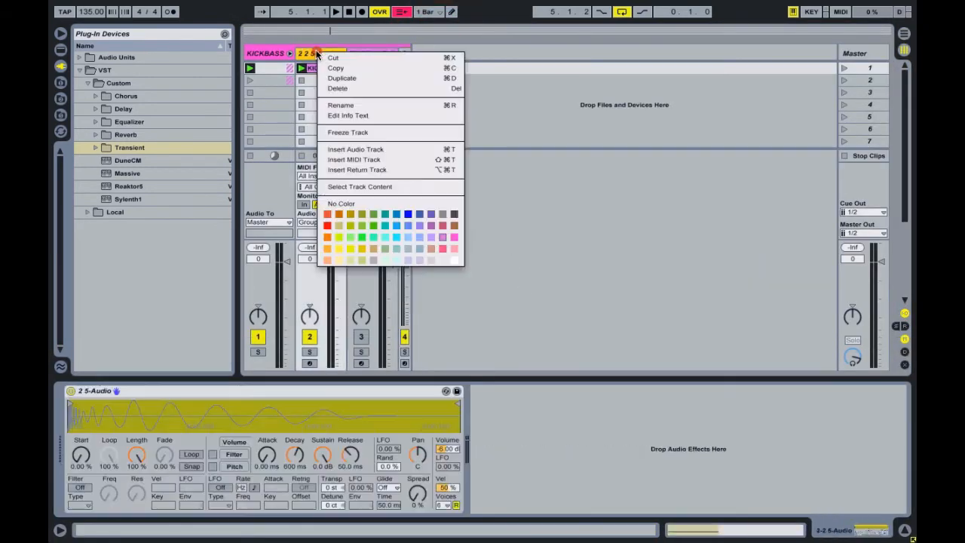
pyautogui.click(340, 105)
pyautogui.write('KICK')
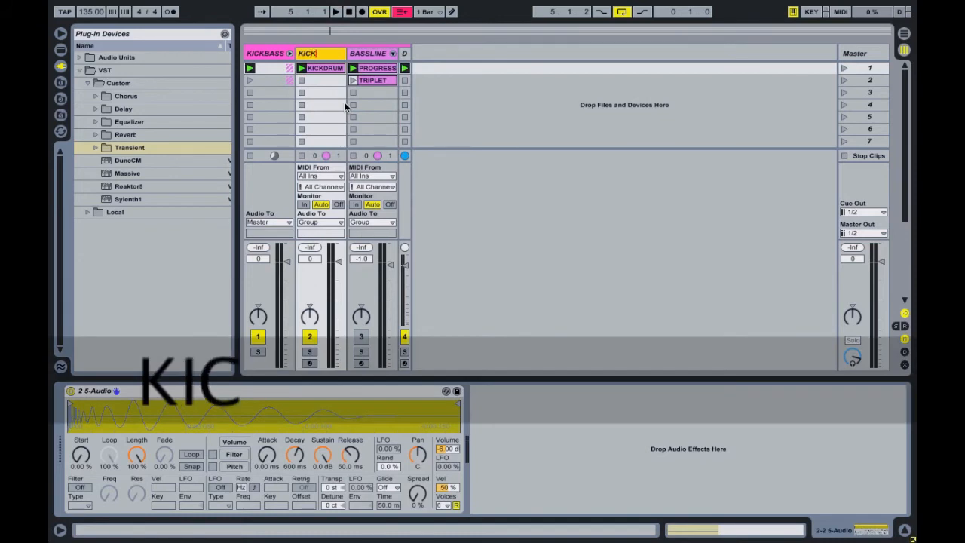
pyautogui.write('DRUM')
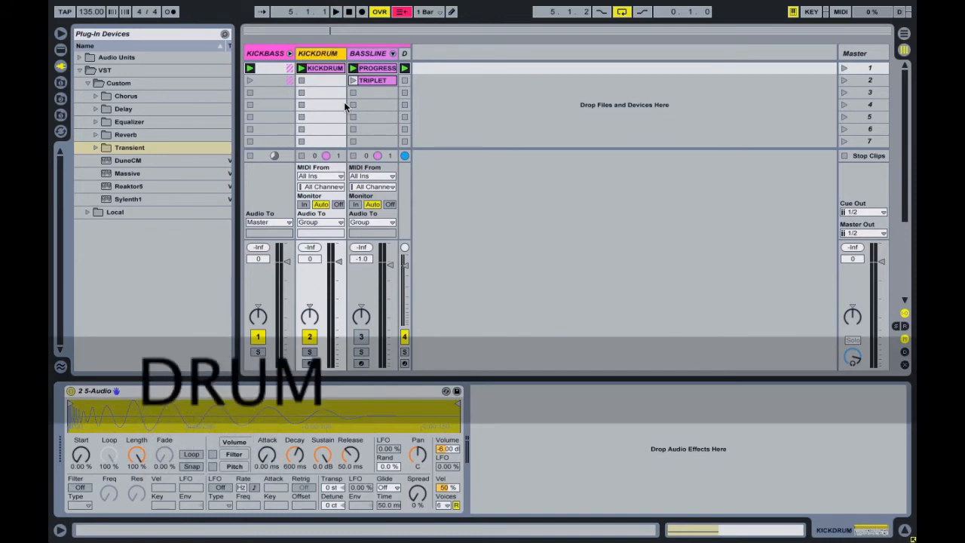
# Step: Play scene 1 and unmute the BASSLINE track
pyautogui.click(682, 95)
pyautogui.click(845, 68)
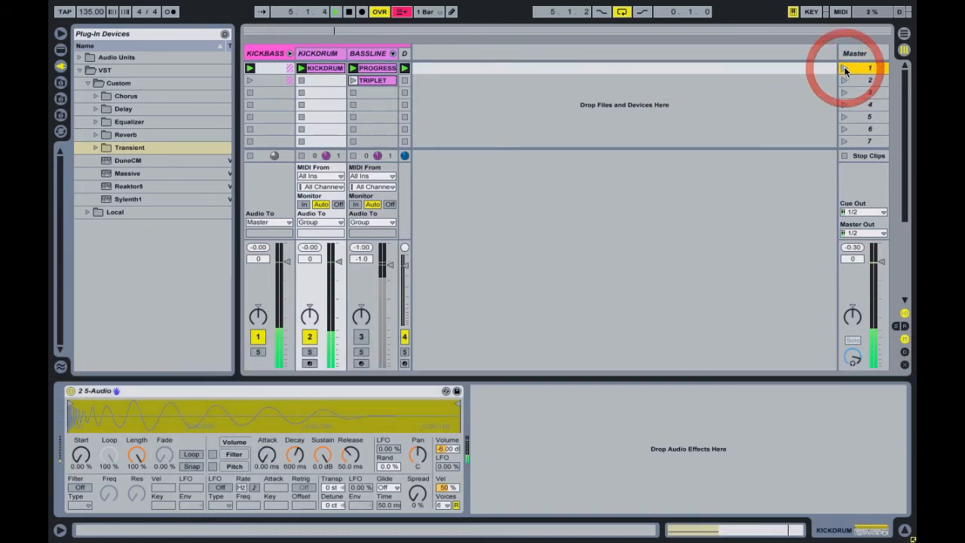
pyautogui.click(360, 337)
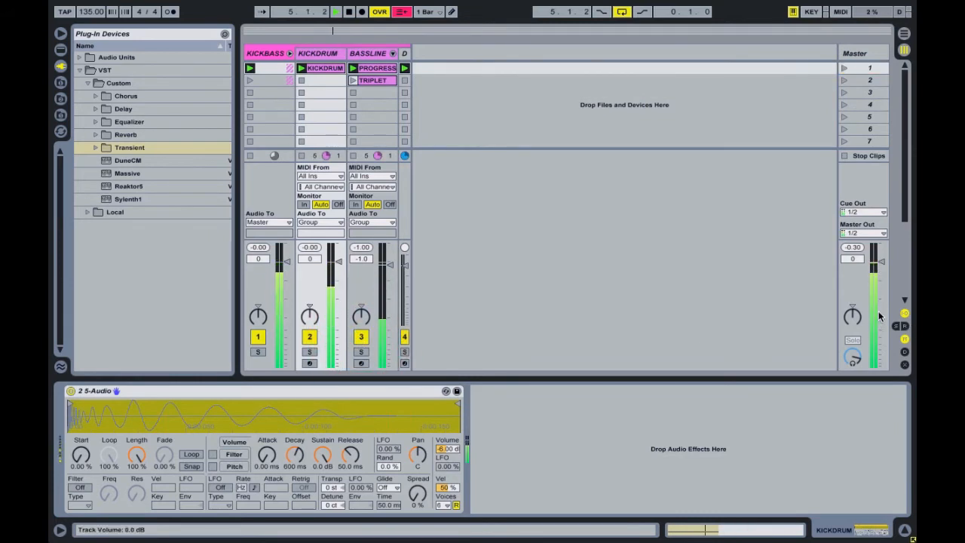
# Step: Hide the In/Out section, heighten the mixer meters and launch the TRIPLET bass clip
pyautogui.click(905, 313)
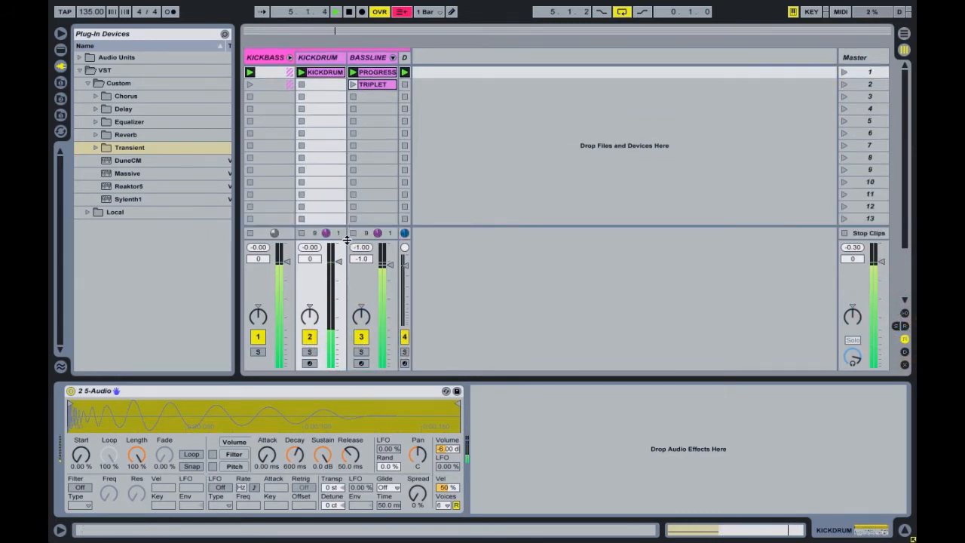
pyautogui.moveTo(347, 241); pyautogui.dragTo(347, 180)
pyautogui.click(353, 84)
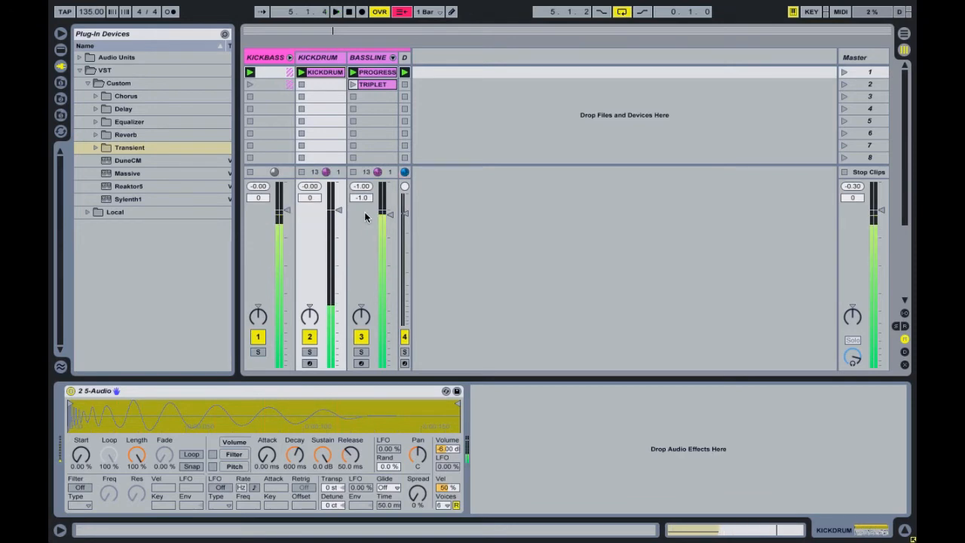
# Step: Turn on the DuneCM track's instrument and effects except H-COMP, and widen the track
pyautogui.click(404, 57)
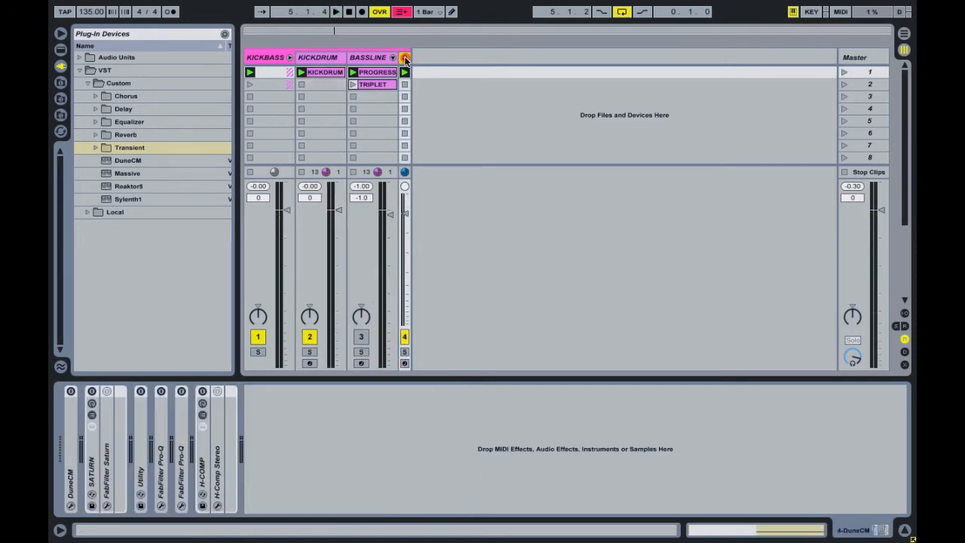
pyautogui.click(140, 391)
pyautogui.click(181, 392)
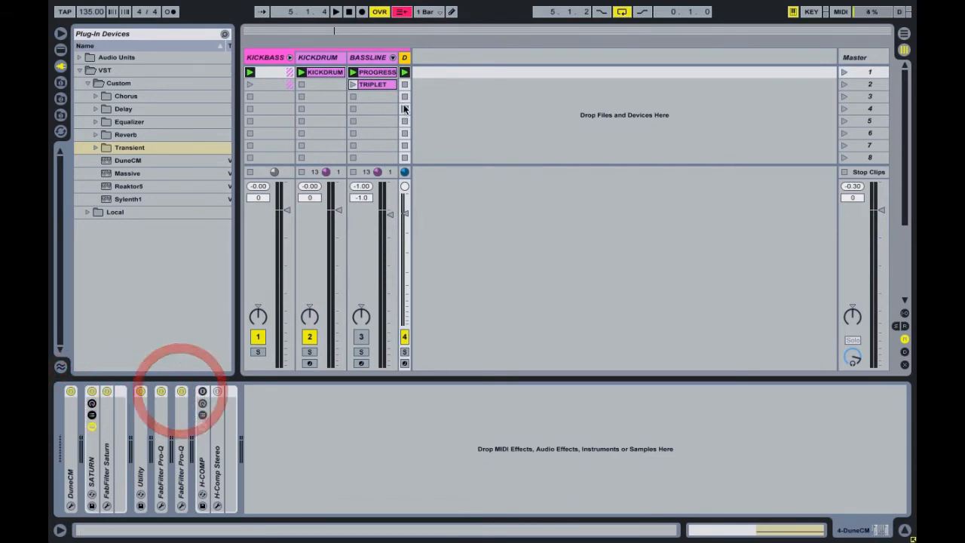
pyautogui.moveTo(410, 58); pyautogui.dragTo(460, 61)
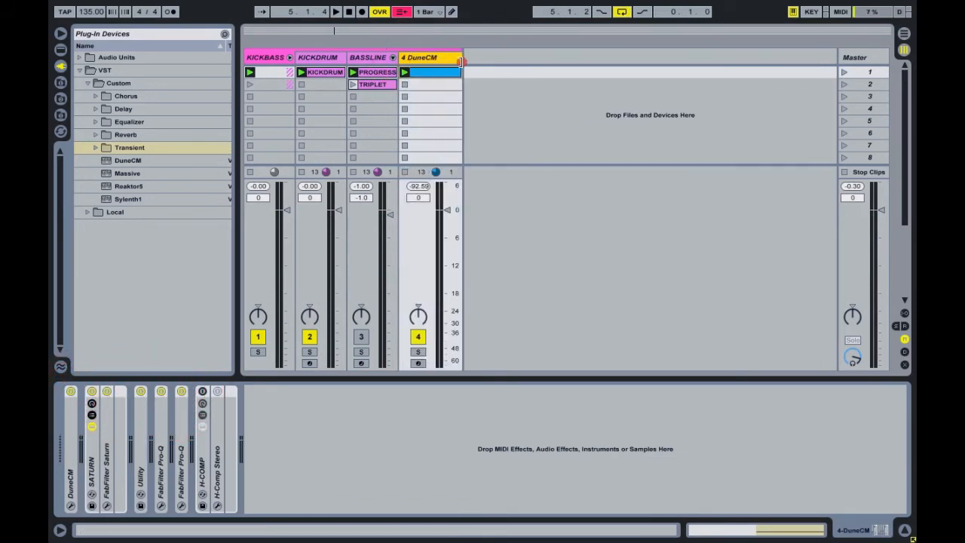
# Step: Fill the DuneCM clip with G2 sixteenths at 1.1.2, 1.1.3 and 1.1.4, lower the first note's velocity to about 60, and play scene 1
pyautogui.doubleClick(446, 71)
pyautogui.click(541, 218)
pyautogui.doubleClick(538, 217)
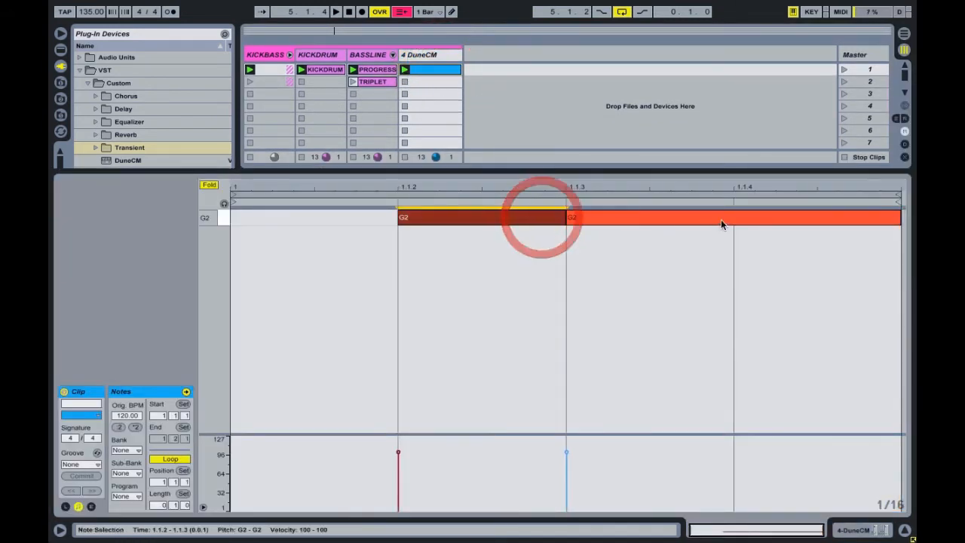
pyautogui.click(340, 217)
pyautogui.moveTo(340, 218); pyautogui.dragTo(775, 216)
pyautogui.moveTo(397, 452); pyautogui.dragTo(398, 476)
pyautogui.click(844, 68)
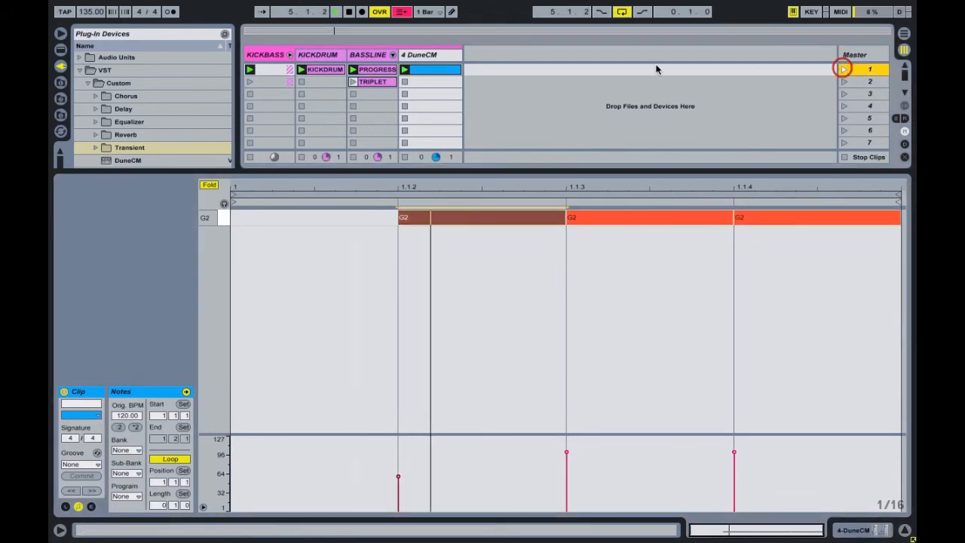
# Step: Freeze the DuneCM track
pyautogui.click(417, 56)
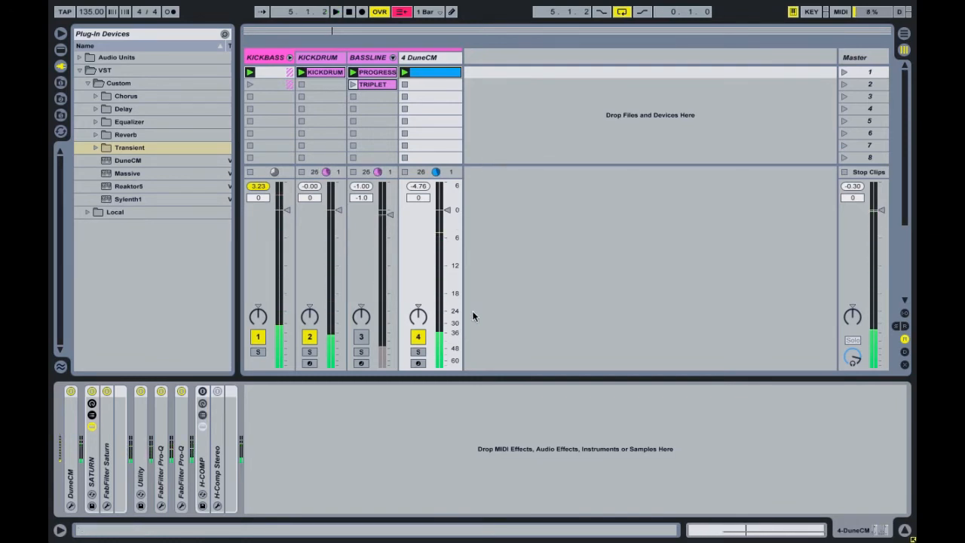
pyautogui.rightClick(427, 57)
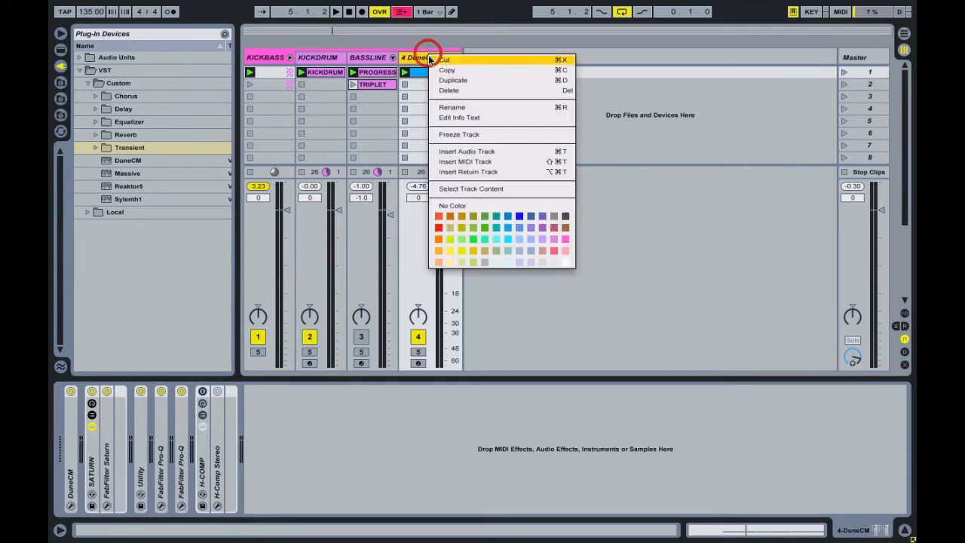
pyautogui.click(474, 138)
# Step: Insert a new audio track and copy the frozen DuneCM clip into its first slot
pyautogui.rightClick(484, 84)
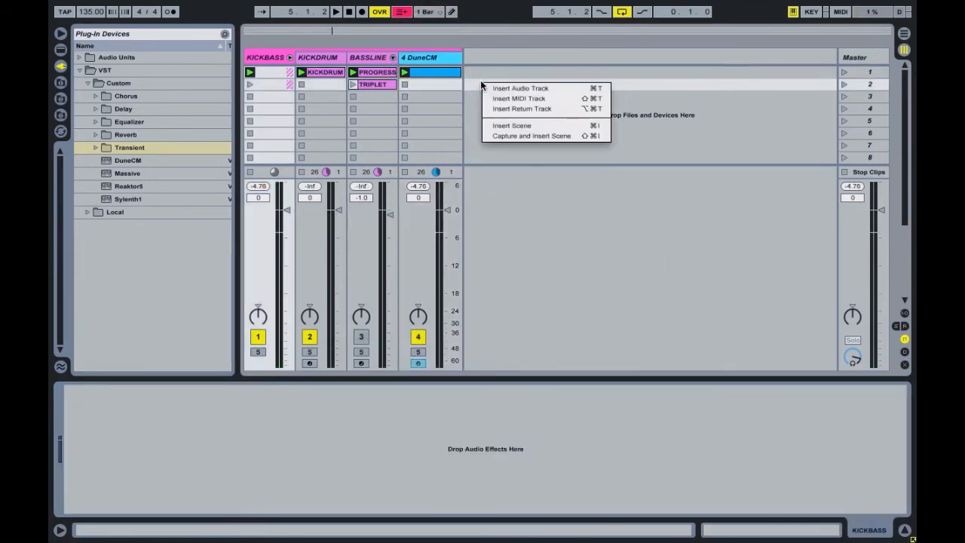
pyautogui.click(510, 90)
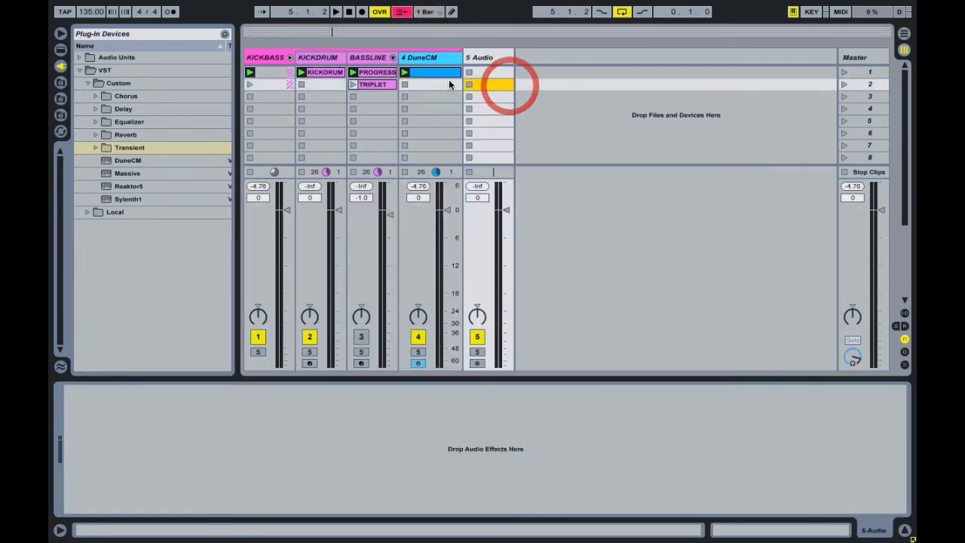
pyautogui.click(442, 73)
pyautogui.moveTo(433, 71); pyautogui.dragTo(485, 69)
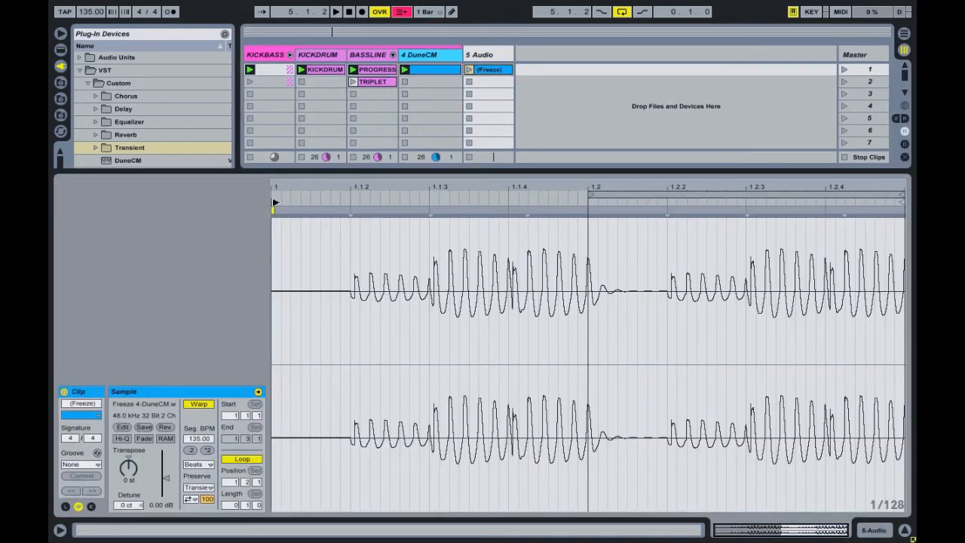
# Step: Set the frozen audio clip's start marker to 1.2 and move its track ahead of the DuneCM track
pyautogui.moveTo(275, 203)
pyautogui.mouseDown()
pyautogui.moveTo(590, 205)
pyautogui.moveTo(626, 226)
pyautogui.moveTo(457, 235)
pyautogui.moveTo(523, 200)
pyautogui.moveTo(626, 189)
pyautogui.mouseUp()
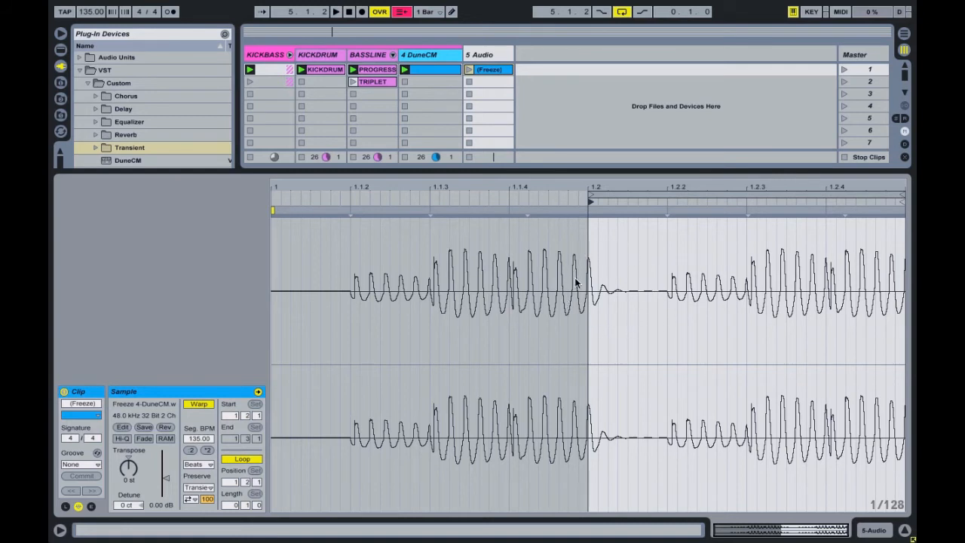
pyautogui.moveTo(478, 56); pyautogui.dragTo(426, 64)
# Step: Mute the DuneCM track, play scene 1 with the frozen audio clip, and stop playback with the 4 Audio track selected
pyautogui.click(470, 59)
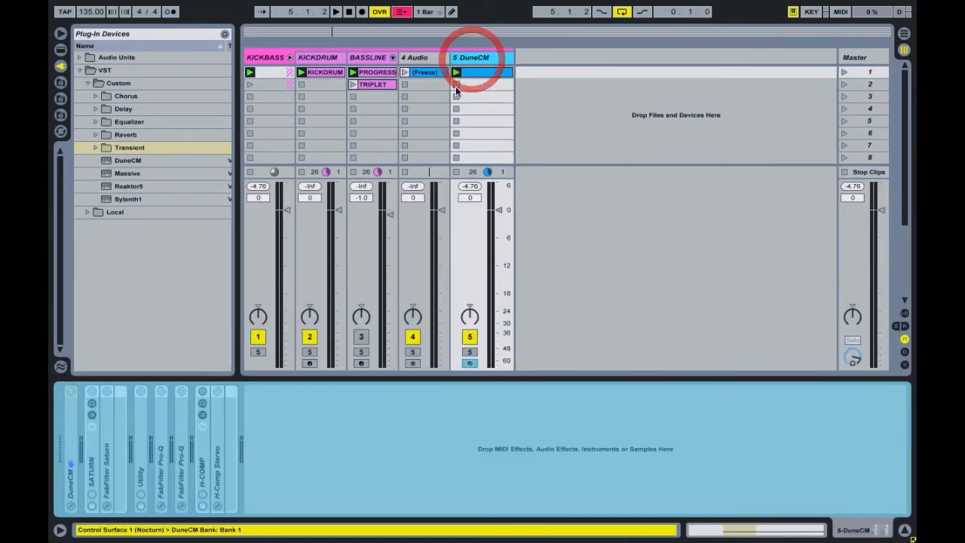
pyautogui.click(470, 337)
pyautogui.click(844, 72)
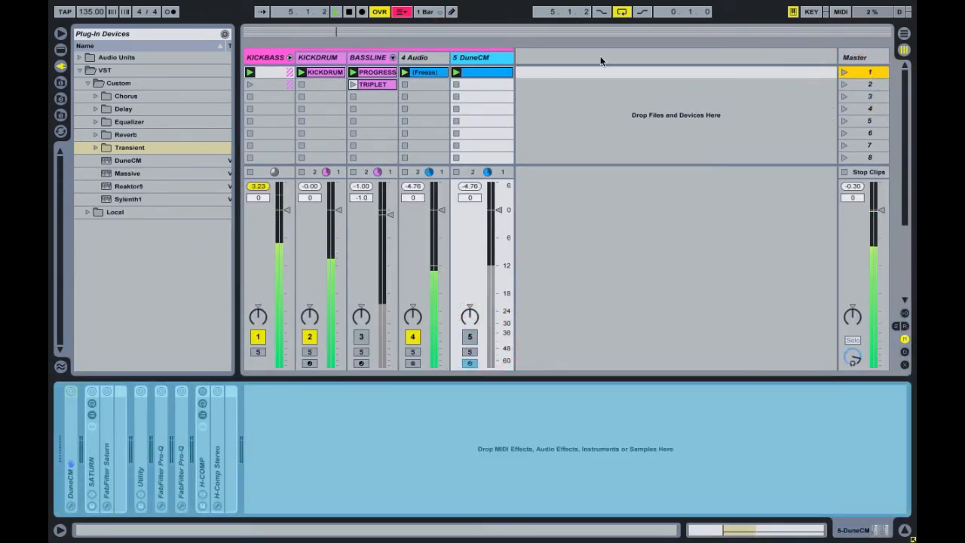
pyautogui.click(419, 58)
pyautogui.press('space')
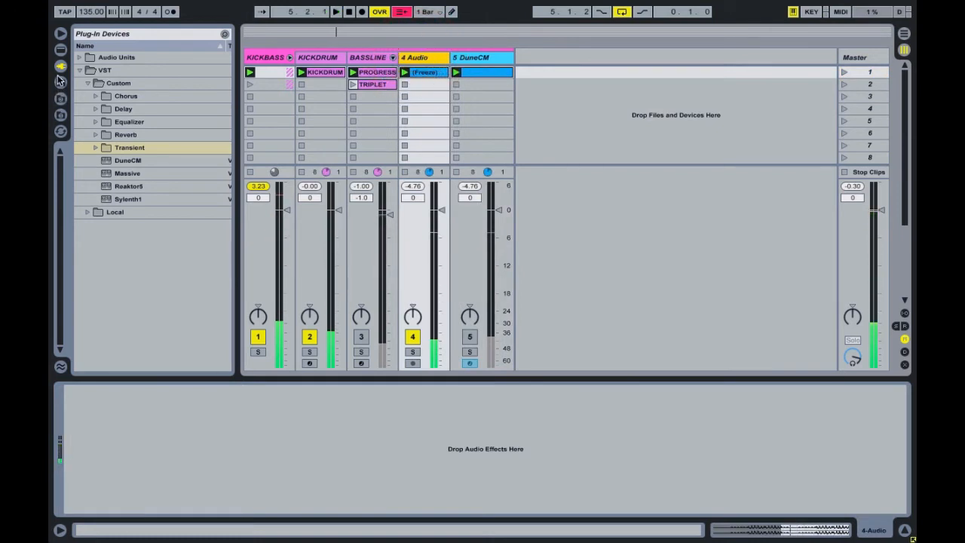
# Step: Add Live's Compressor audio effect to the 4 Audio track
pyautogui.click(61, 50)
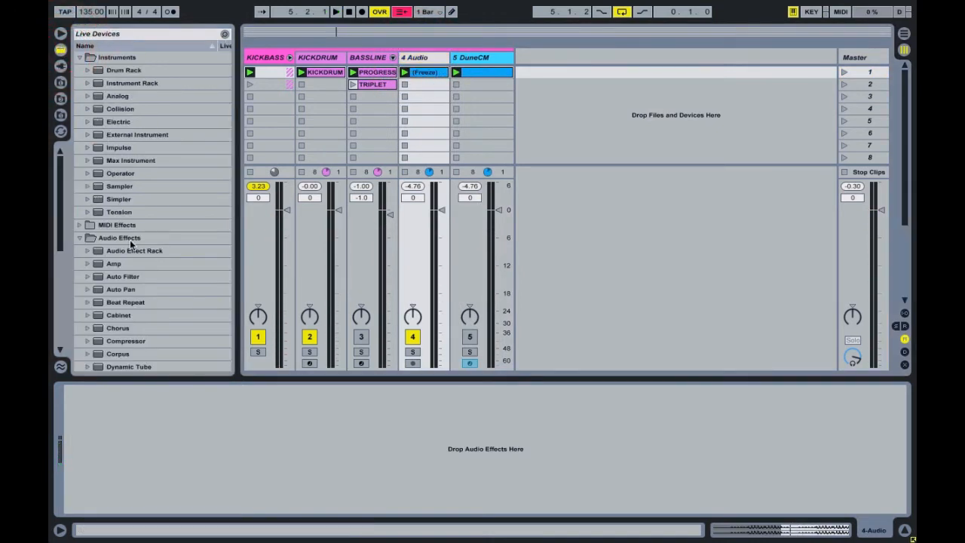
pyautogui.scroll(-2, 133, 246)
pyautogui.moveTo(129, 294); pyautogui.dragTo(383, 169)
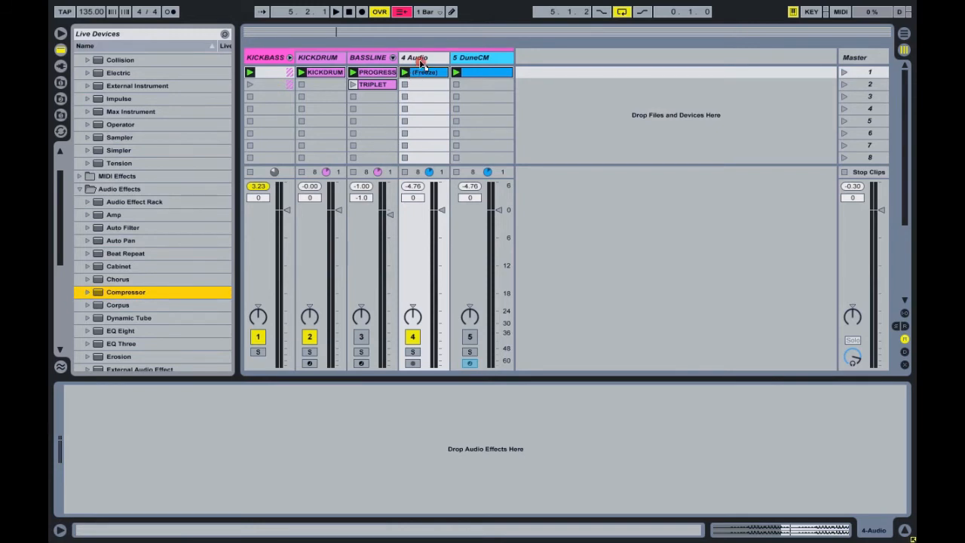
# Step: Enable the 4 Audio Compressor's sidechain with KICKDRUM, Post FX, as its audio source
pyautogui.moveTo(422, 59); pyautogui.dragTo(422, 60)
pyautogui.click(81, 392)
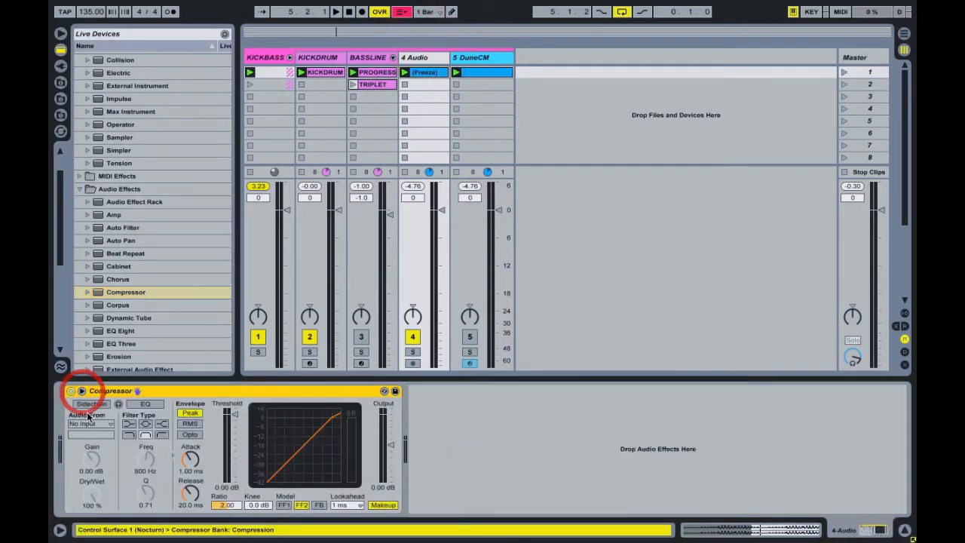
pyautogui.click(91, 424)
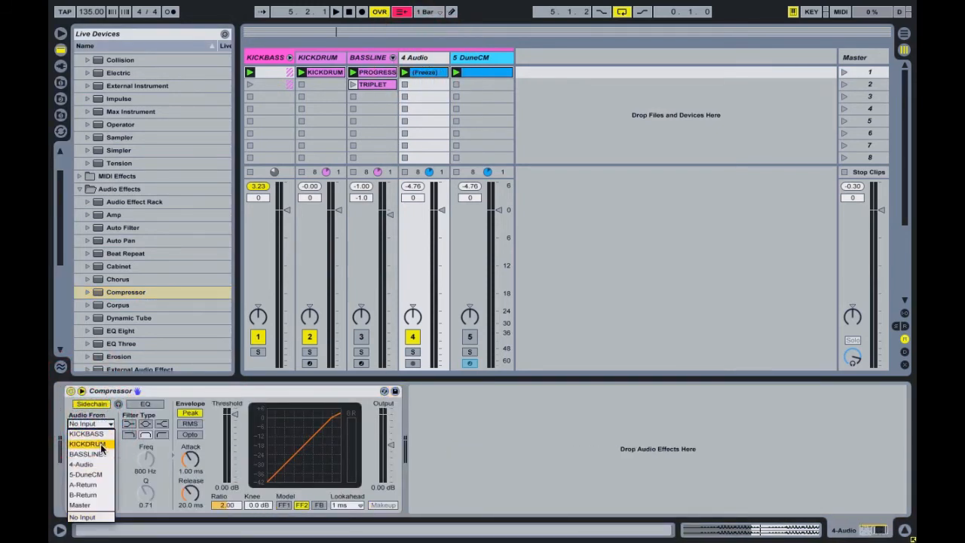
pyautogui.click(90, 445)
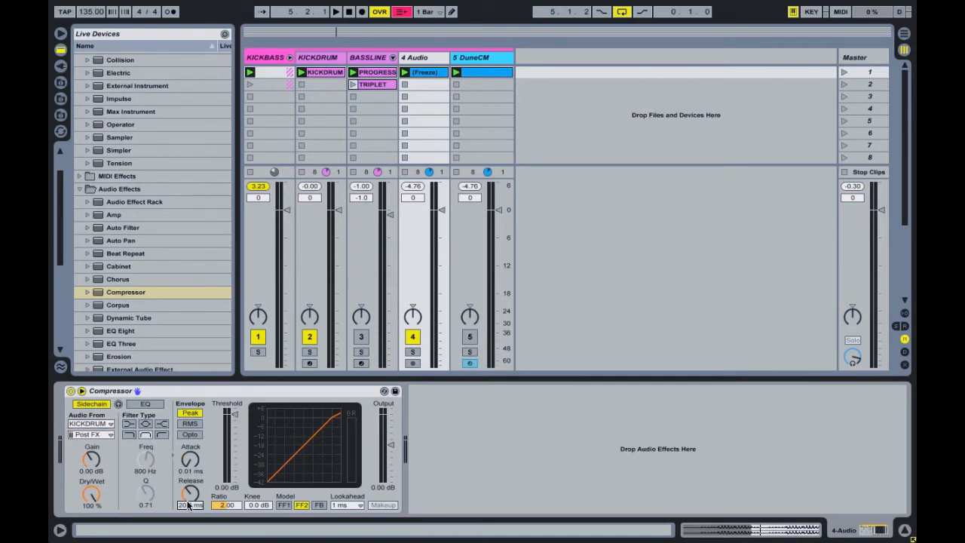
# Step: Set the 4 Audio Compressor to 0.01 ms attack, 50 ms release and the FF1 model, with playback running
pyautogui.write('50')
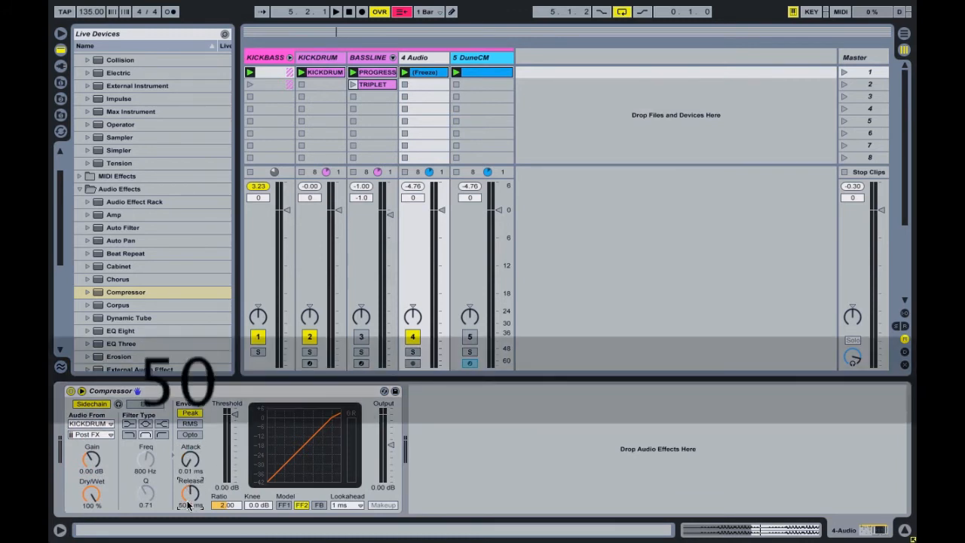
pyautogui.press('space')
pyautogui.click(283, 504)
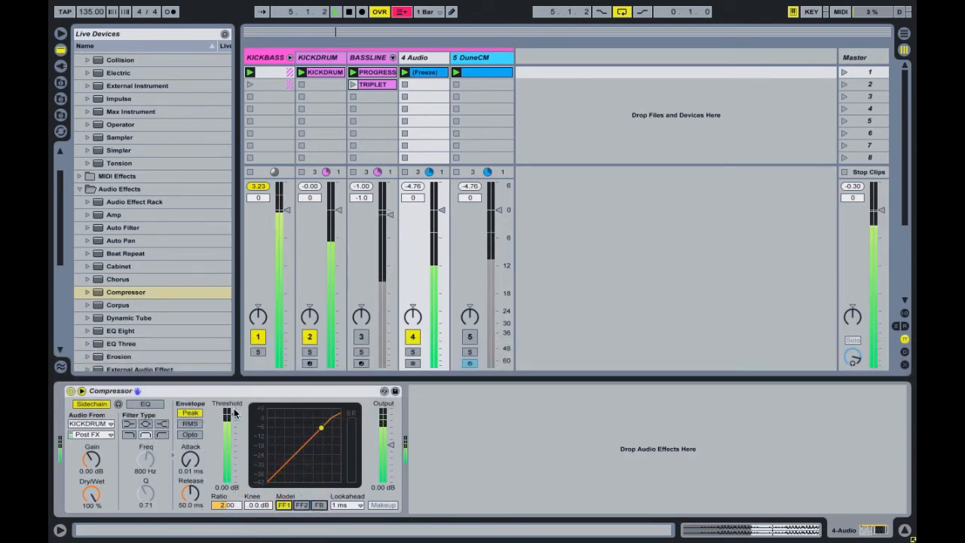
# Step: Tune the 4 Audio Compressor during playback to a release of 161 ms and a threshold of -16.2 dB
pyautogui.moveTo(234, 413); pyautogui.dragTo(234, 481)
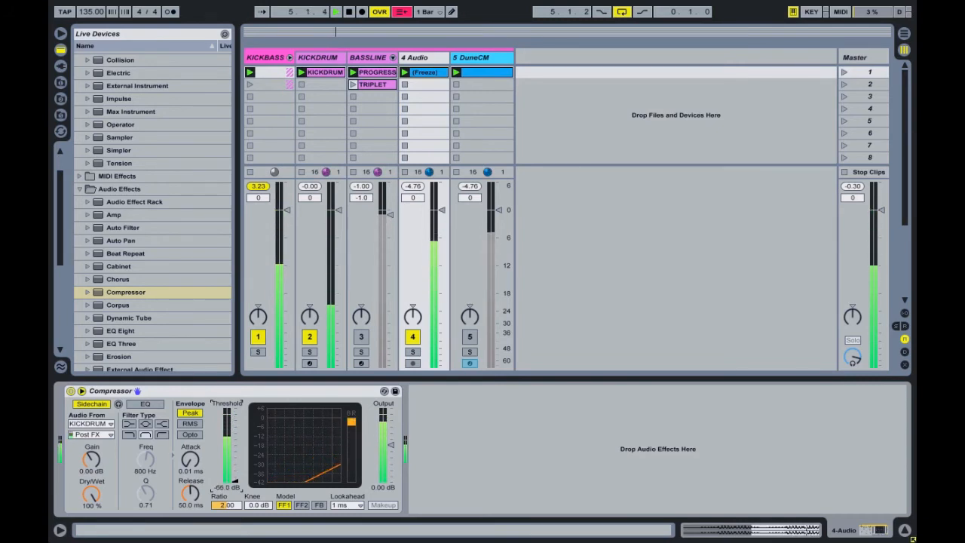
pyautogui.moveTo(235, 486); pyautogui.dragTo(235, 442)
pyautogui.moveTo(199, 507); pyautogui.dragTo(199, 493)
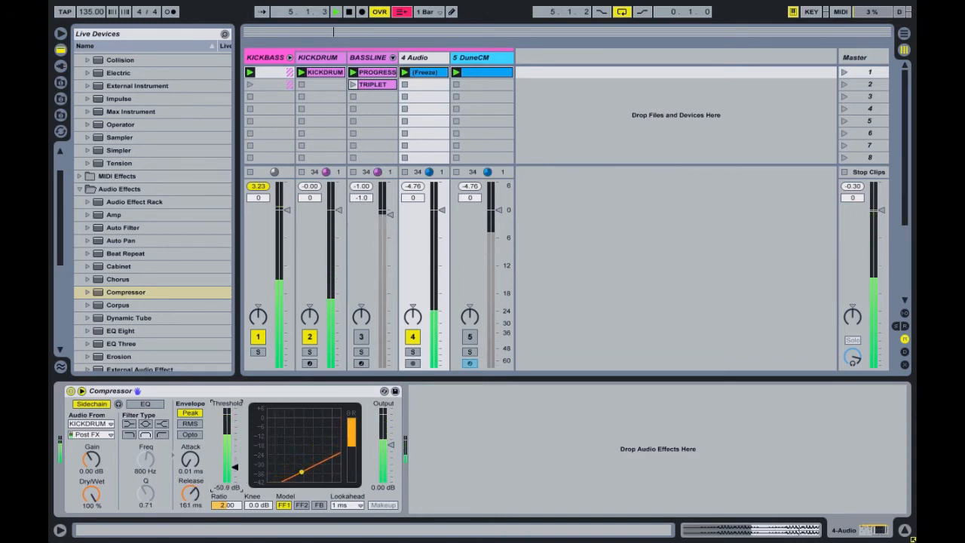
pyautogui.moveTo(235, 458)
pyautogui.mouseDown()
pyautogui.moveTo(234, 480)
pyautogui.moveTo(234, 455)
pyautogui.mouseUp()
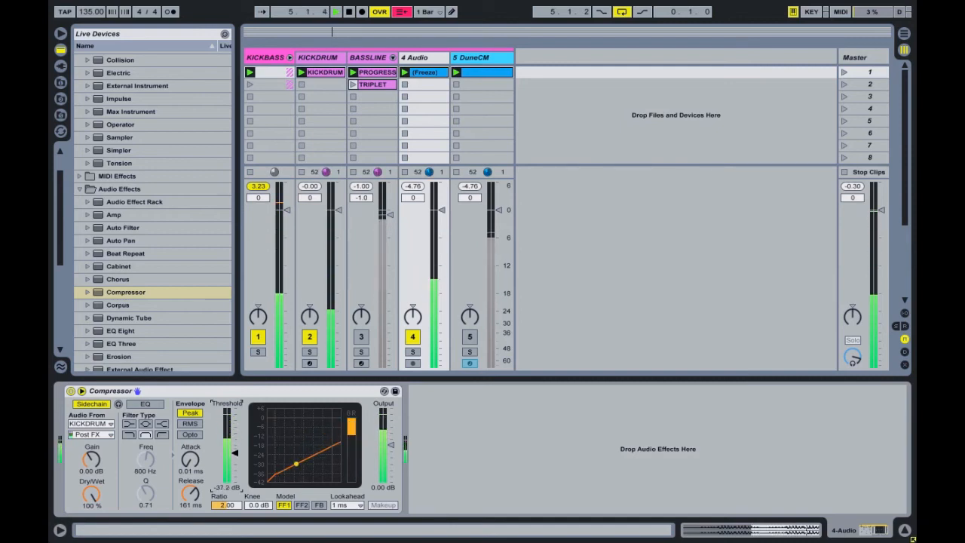
pyautogui.moveTo(235, 438); pyautogui.dragTo(234, 435)
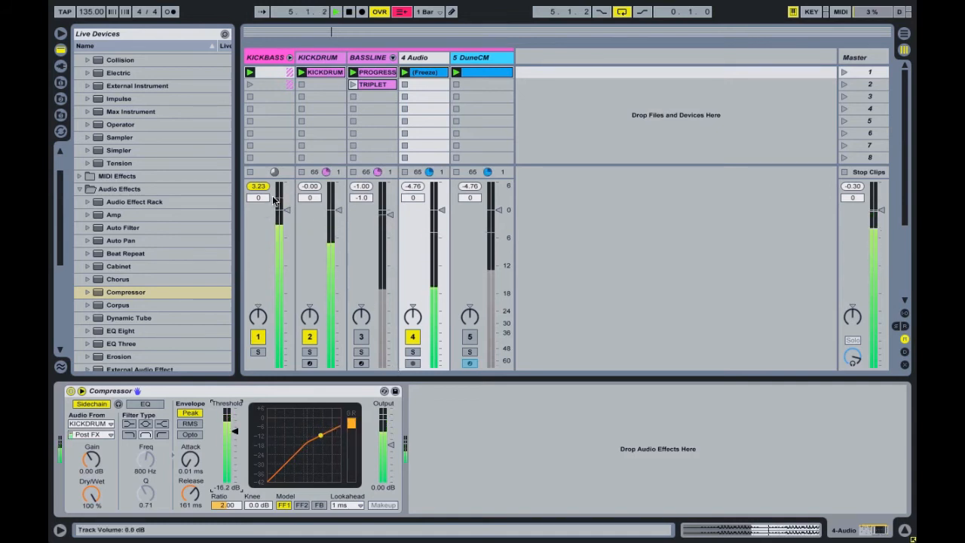
# Step: Switch from hearing 4 Audio to hearing BASSLINE by changing their mutes, and move the Compressor onto the BASSLINE track
pyautogui.click(413, 338)
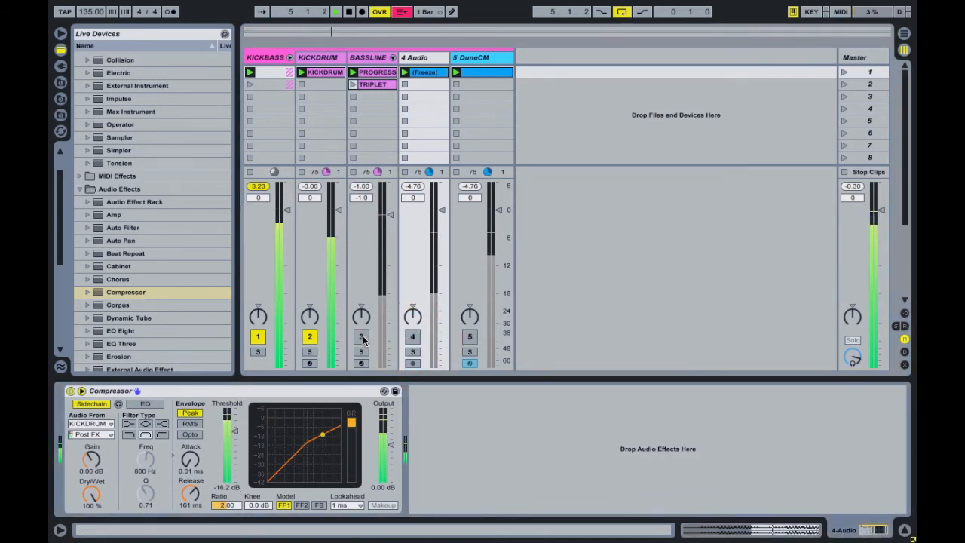
pyautogui.click(362, 338)
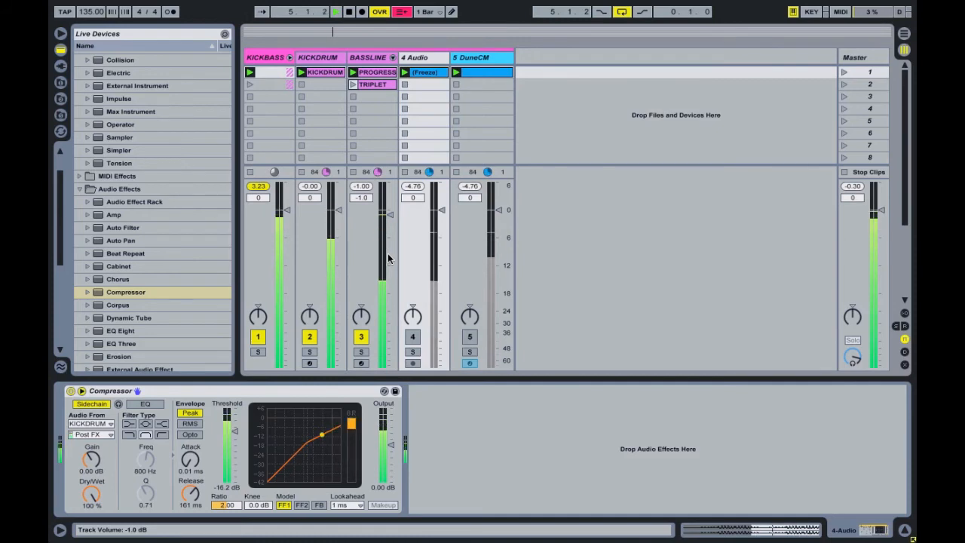
pyautogui.click(181, 393)
pyautogui.click(365, 61)
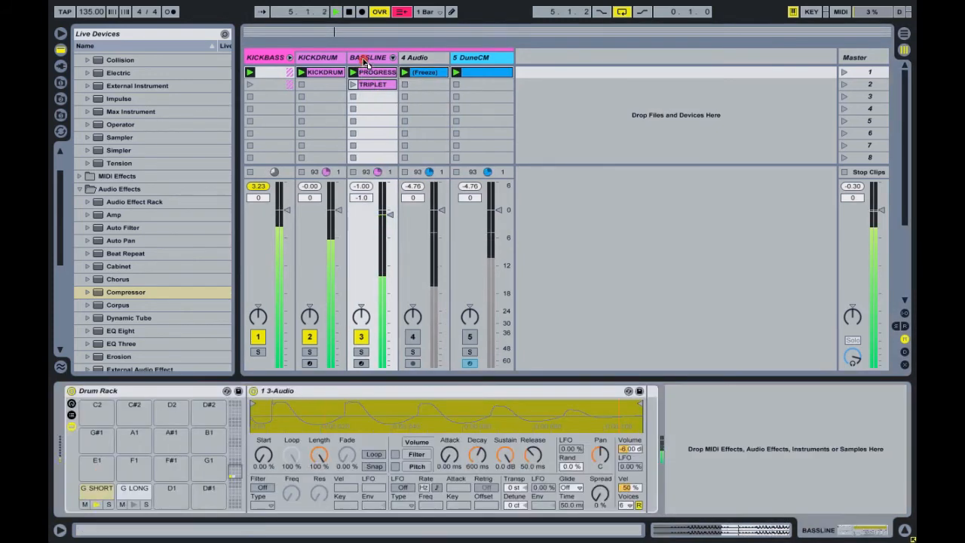
pyautogui.moveTo(364, 60); pyautogui.dragTo(364, 60)
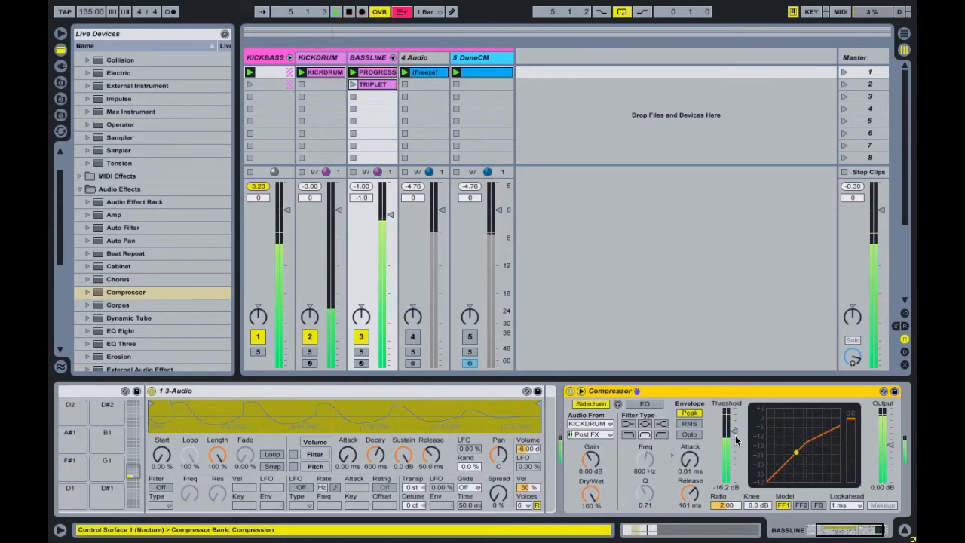
# Step: Set the BASSLINE Compressor's threshold to -13.6 dB and its release to 50 ms
pyautogui.moveTo(736, 436); pyautogui.dragTo(735, 428)
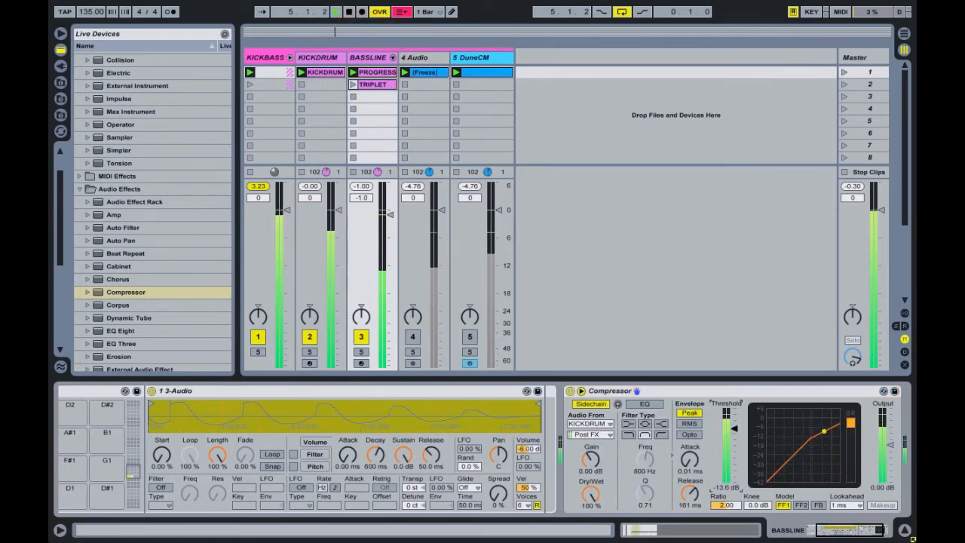
pyautogui.click(700, 509)
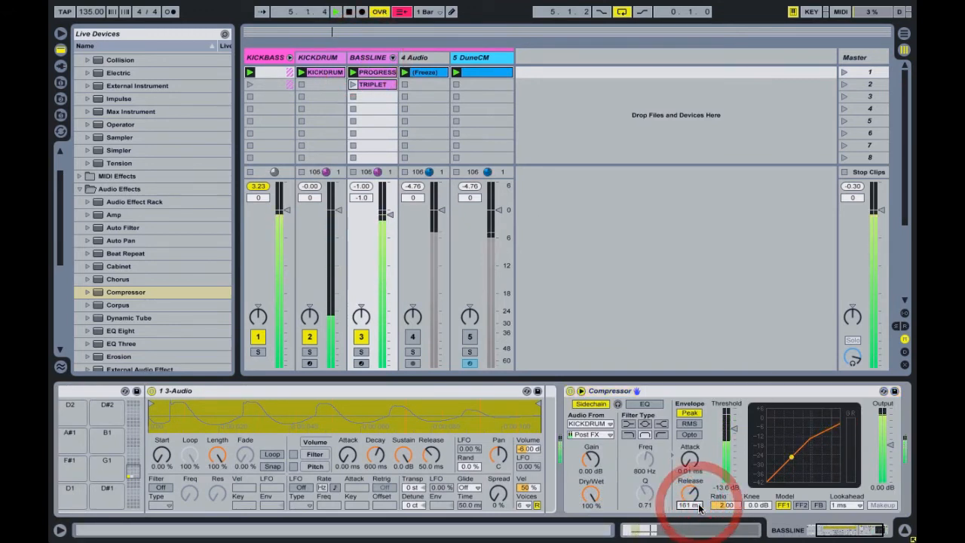
pyautogui.write('50')
pyautogui.press('Return')
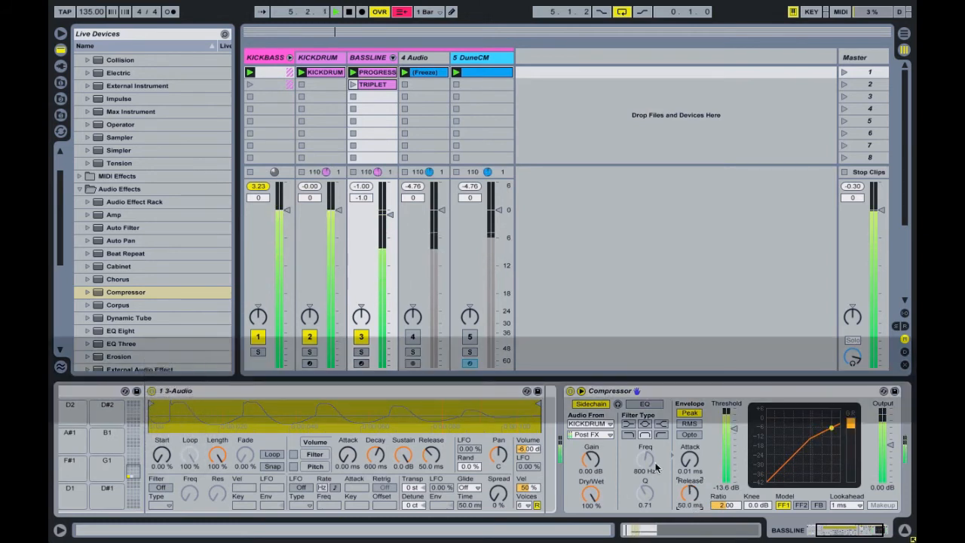
# Step: Compare the bassline with the Compressor off and on, and delete the Compressor from the BASSLINE track
pyautogui.click(572, 392)
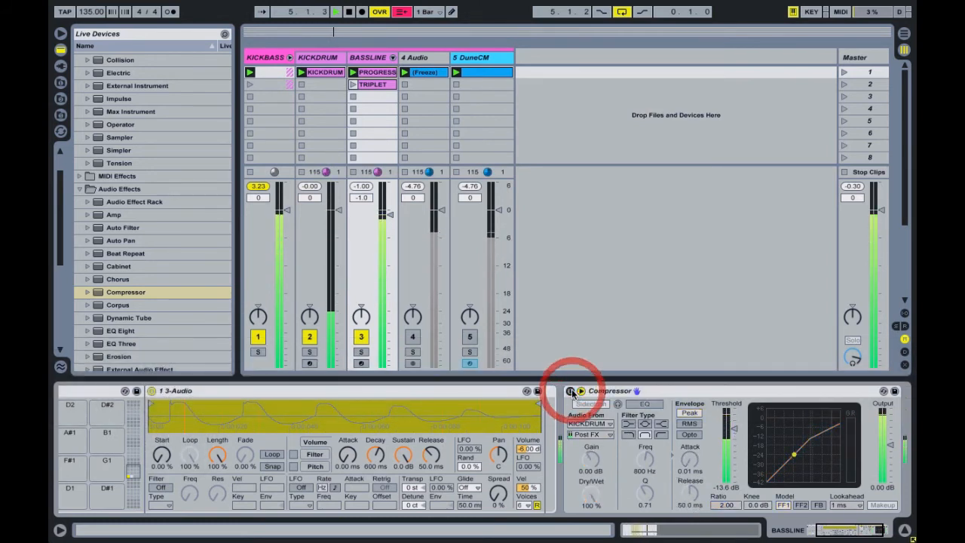
pyautogui.click(572, 392)
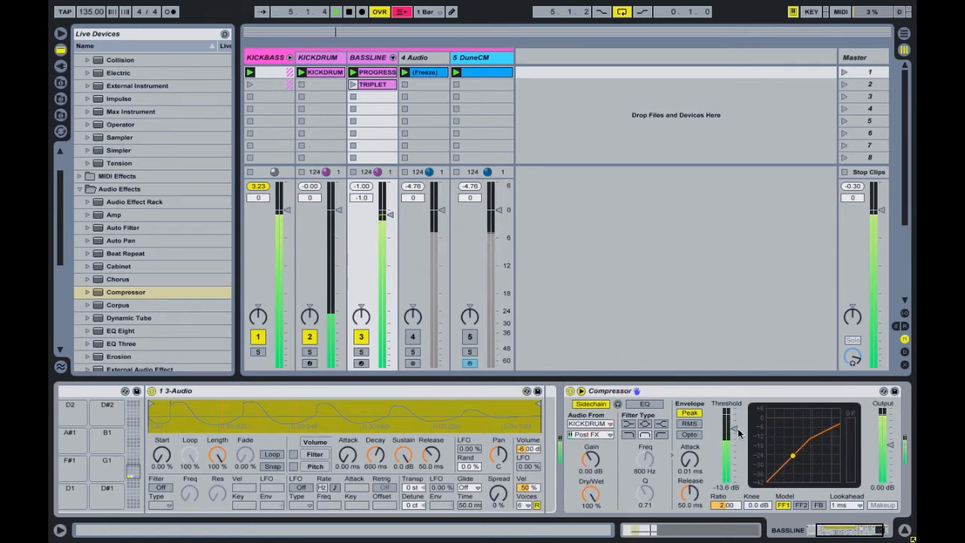
pyautogui.click(699, 397)
pyautogui.press('Delete')
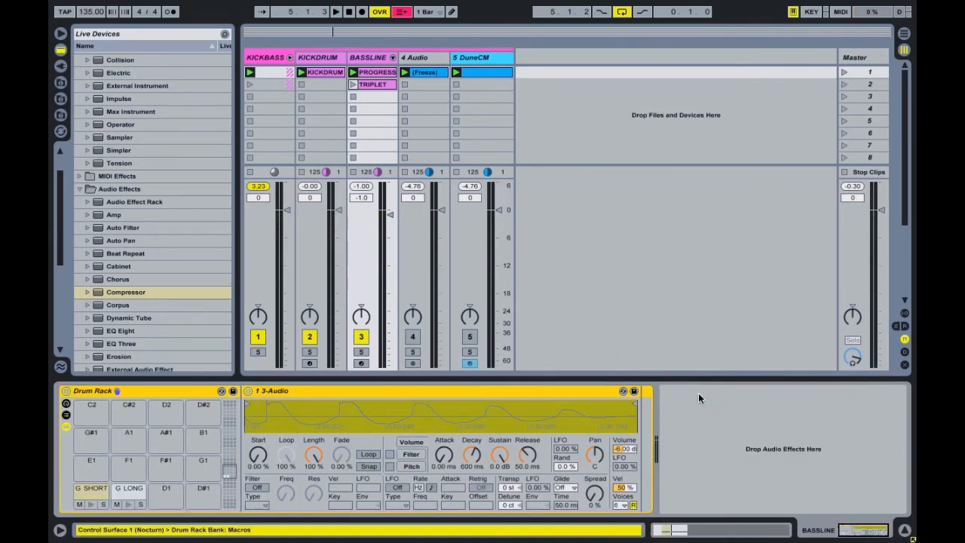
# Step: Delete the 4 Audio track and unfreeze the DuneCM track
pyautogui.click(421, 61)
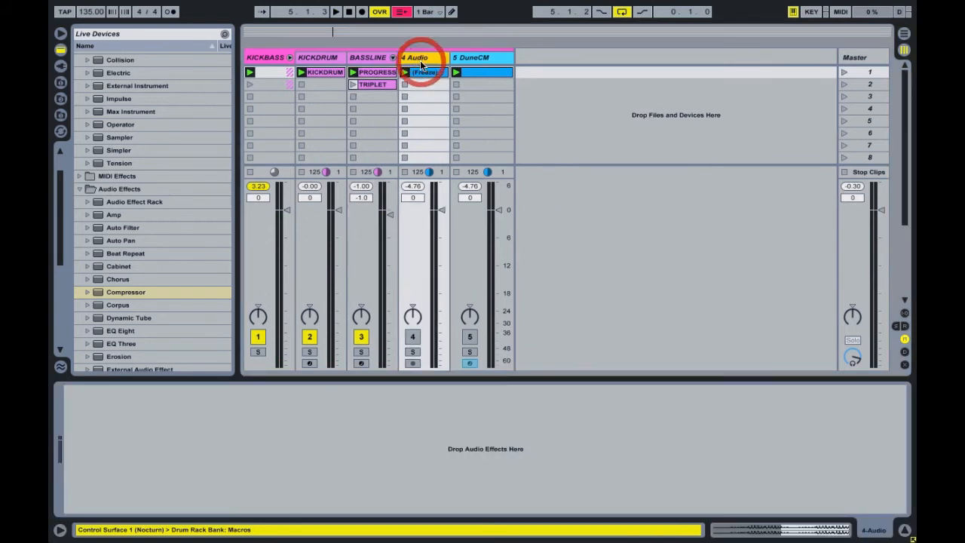
pyautogui.press('Delete')
pyautogui.rightClick(445, 59)
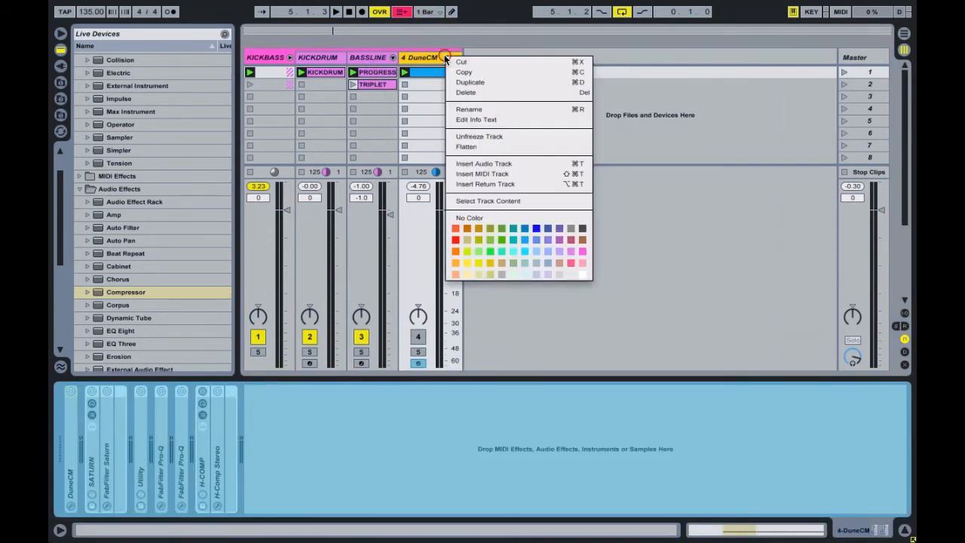
pyautogui.click(461, 134)
# Step: Deactivate the effects in the DuneCM track's chain, including SATURN, Utility and both FabFilter Pro-Q units, and collapse the track's width
pyautogui.click(70, 391)
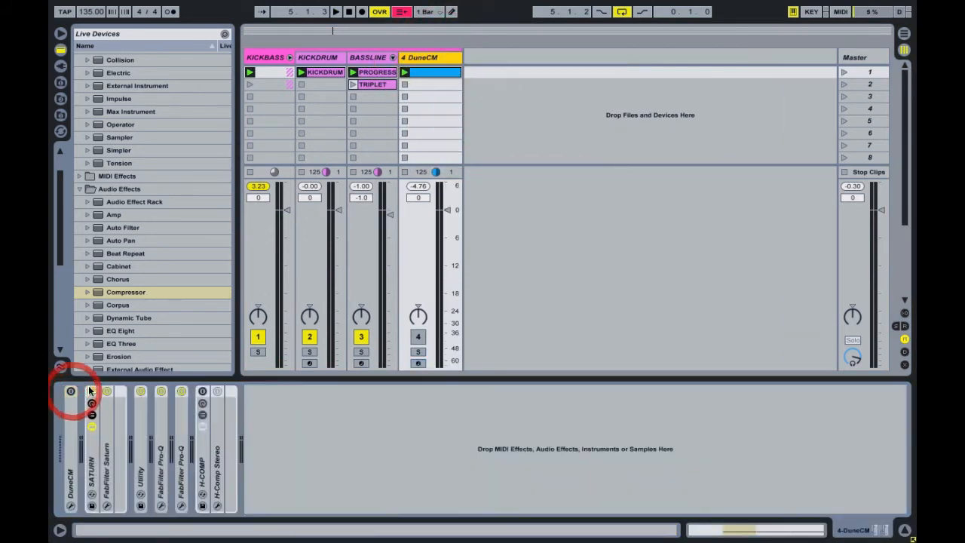
pyautogui.click(92, 391)
pyautogui.click(107, 391)
pyautogui.click(140, 391)
pyautogui.click(161, 392)
pyautogui.click(182, 391)
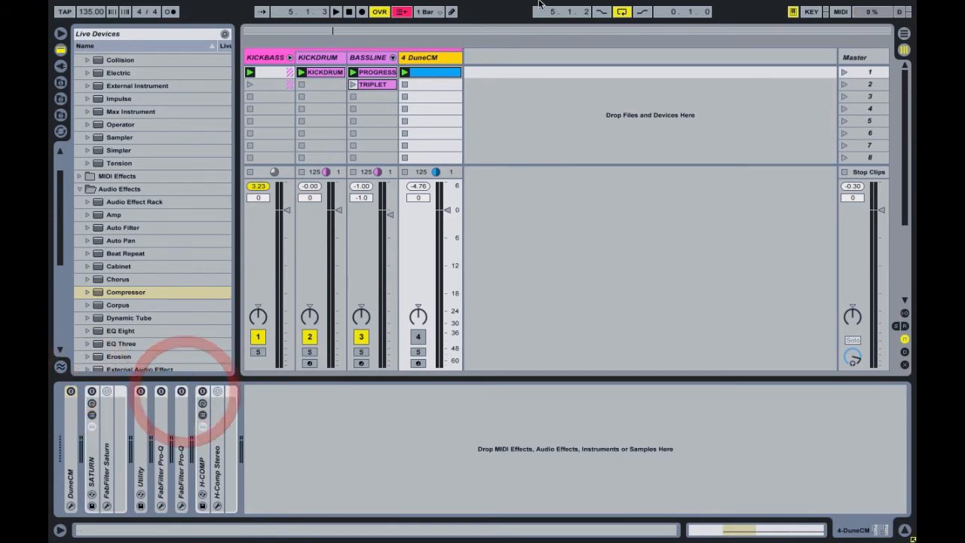
pyautogui.moveTo(458, 59); pyautogui.dragTo(411, 60)
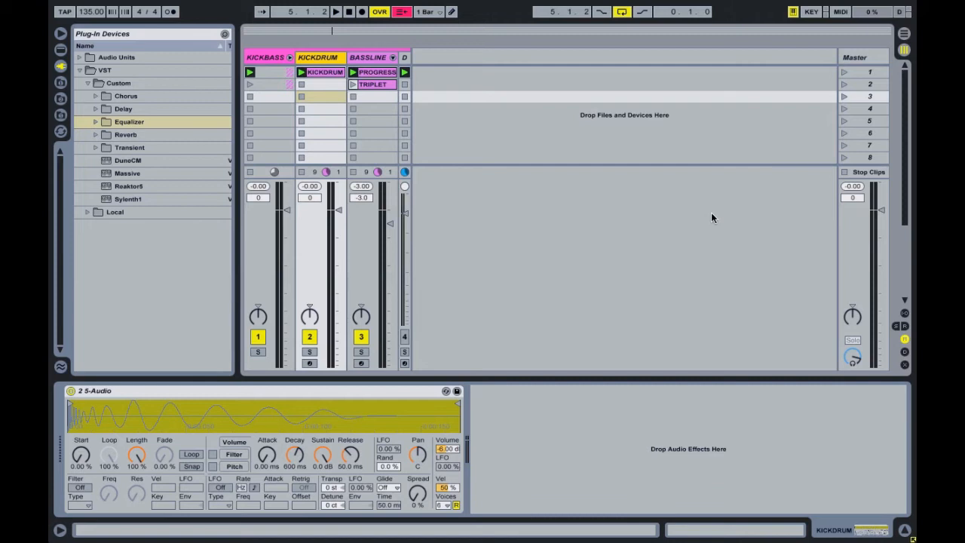
# Step: Audition the kick and bass loop, and add the FabFilter Pro-Q VST equalizer to the KICKDRUM track
pyautogui.press('space')
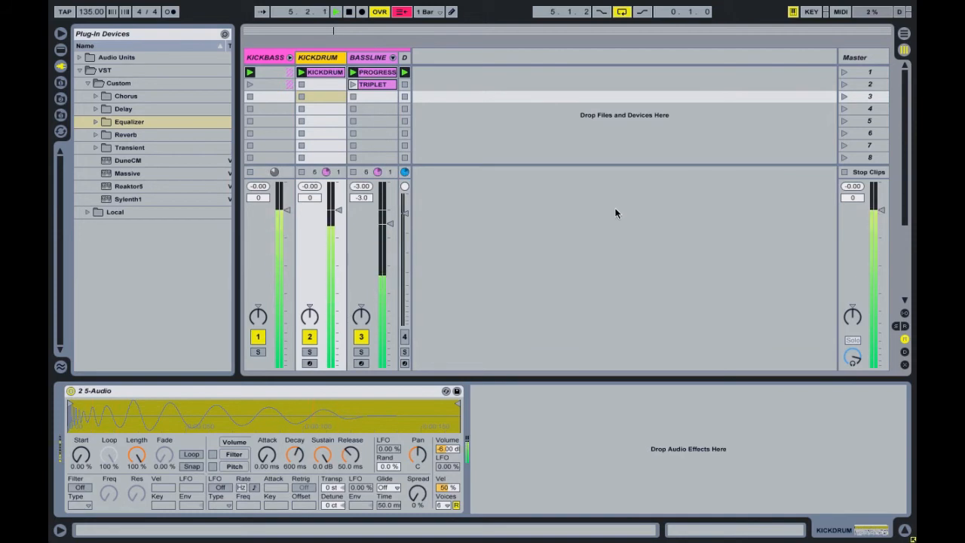
pyautogui.click(95, 122)
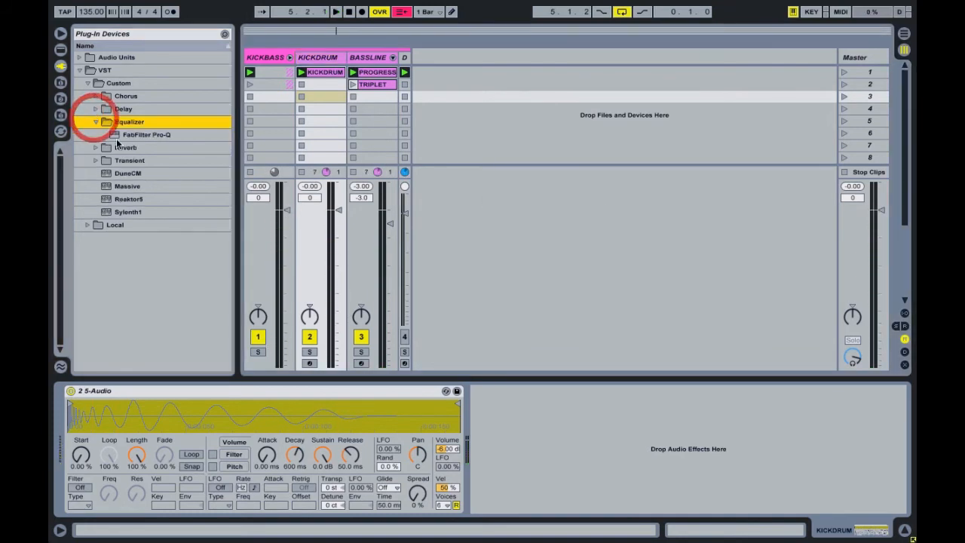
pyautogui.click(149, 135)
pyautogui.moveTo(322, 60); pyautogui.dragTo(322, 60)
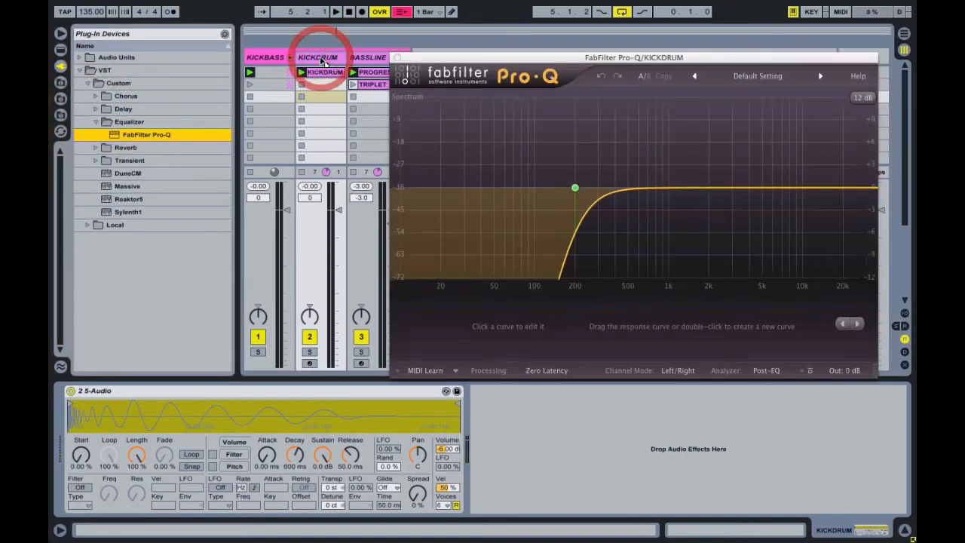
# Step: Play KICKDRUM soloed and change its Pro-Q band 1 to a High Shelf filter
pyautogui.press('space')
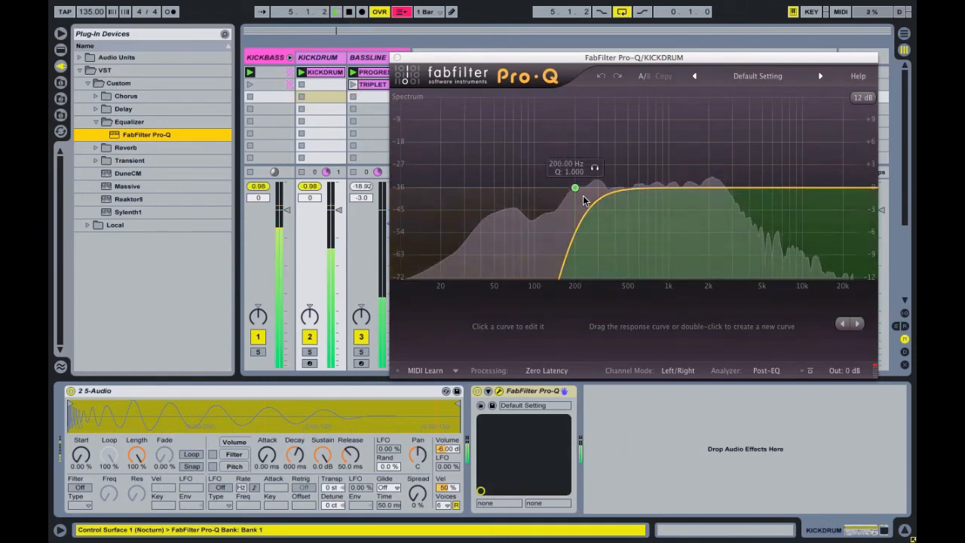
pyautogui.click(309, 352)
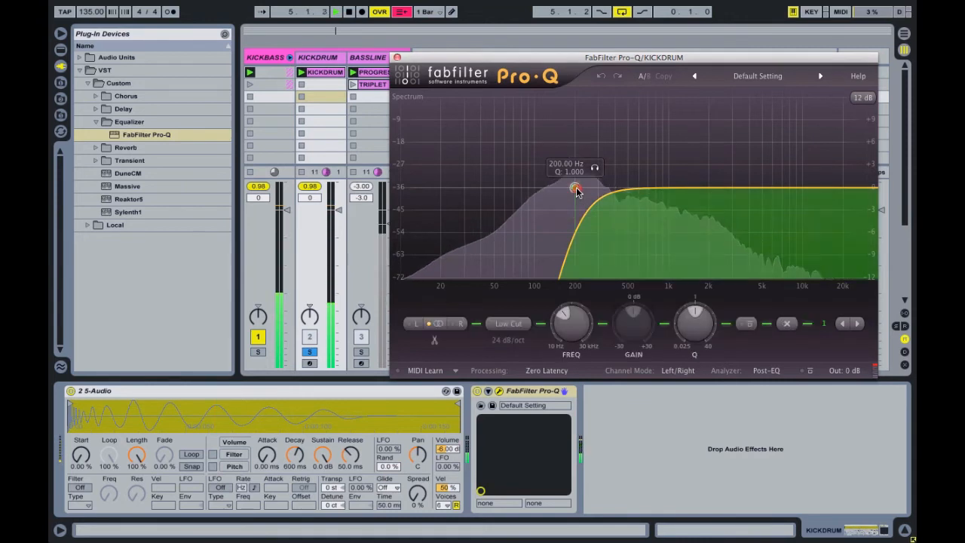
pyautogui.click(575, 189)
pyautogui.click(506, 326)
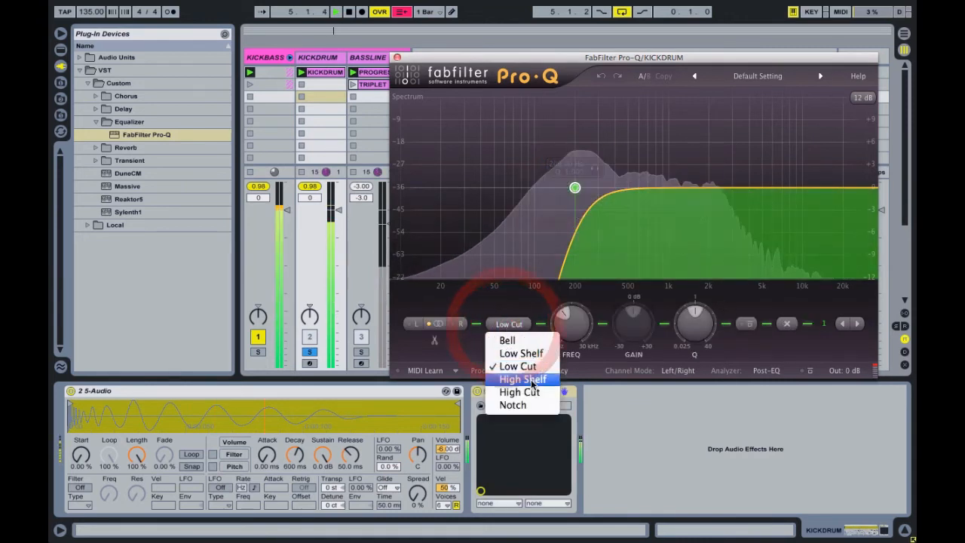
pyautogui.click(528, 377)
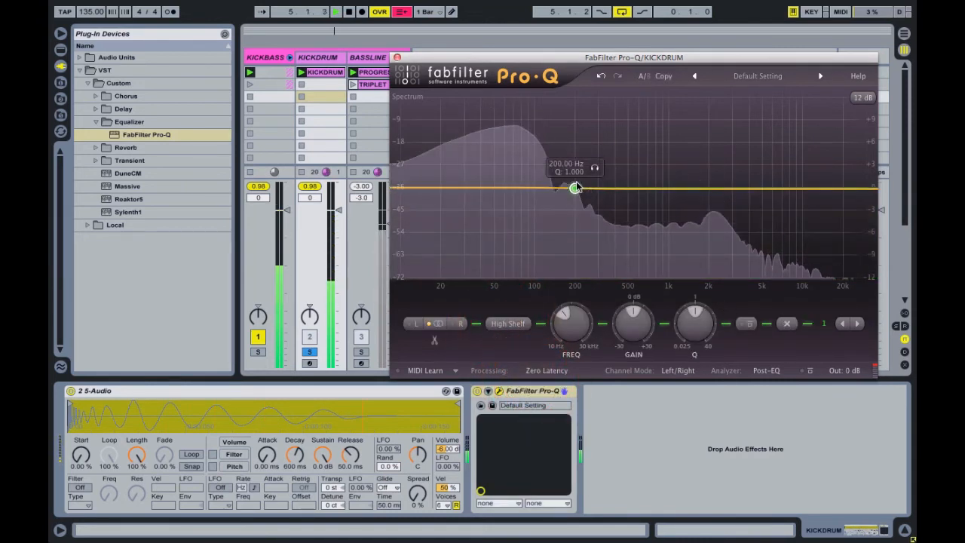
# Step: Set the KICKDRUM Pro-Q high-shelf band's frequency to 400 Hz and its gain to -3 dB
pyautogui.moveTo(575, 189); pyautogui.dragTo(601, 198)
pyautogui.write('400')
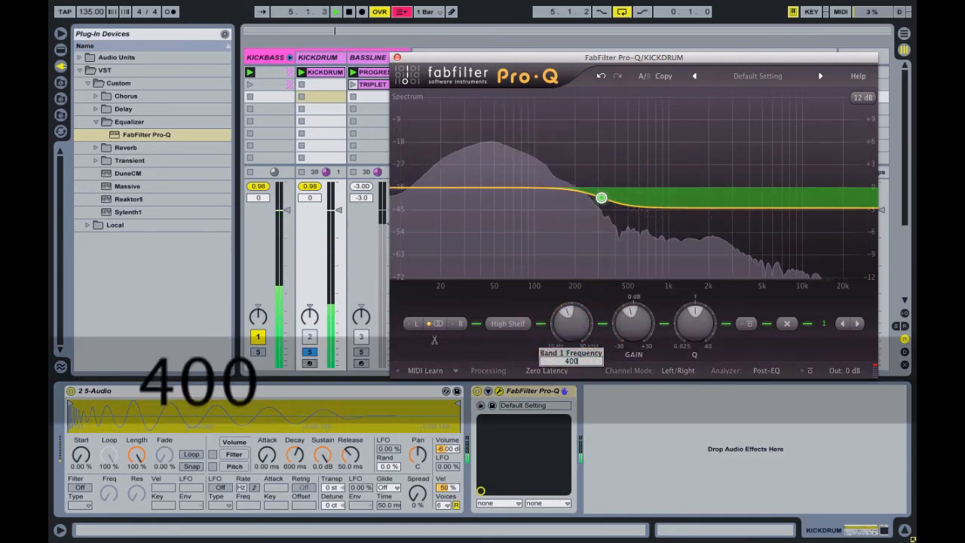
pyautogui.press('Return')
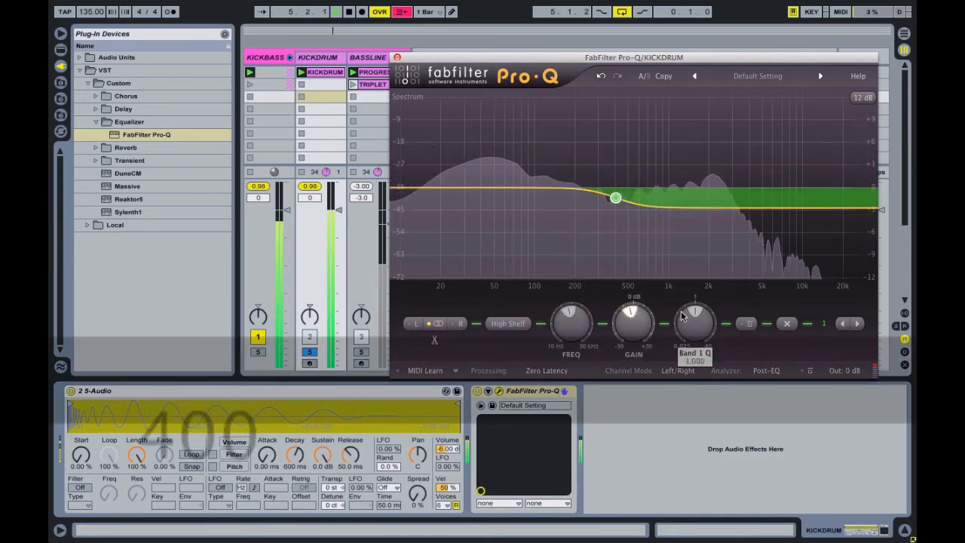
pyautogui.click(645, 320)
pyautogui.write('-3')
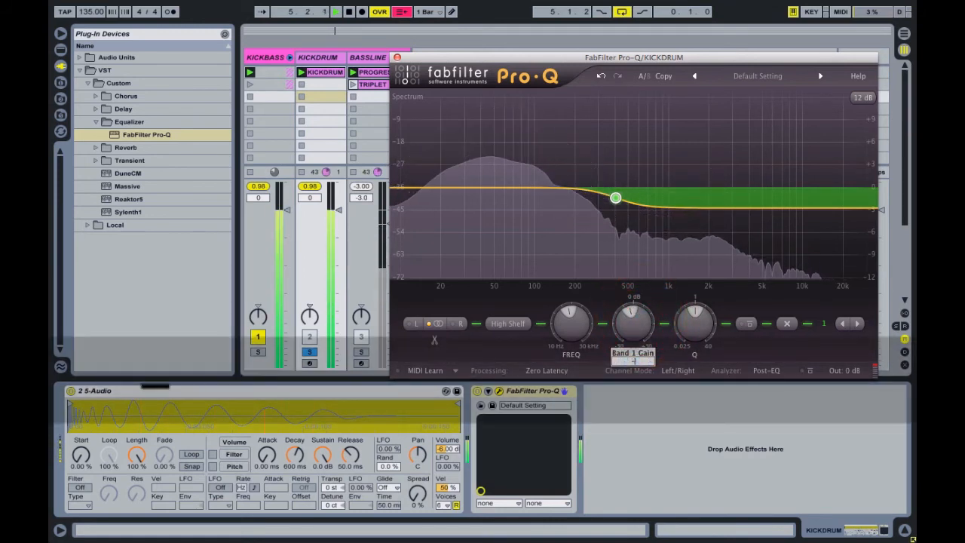
pyautogui.press('Return')
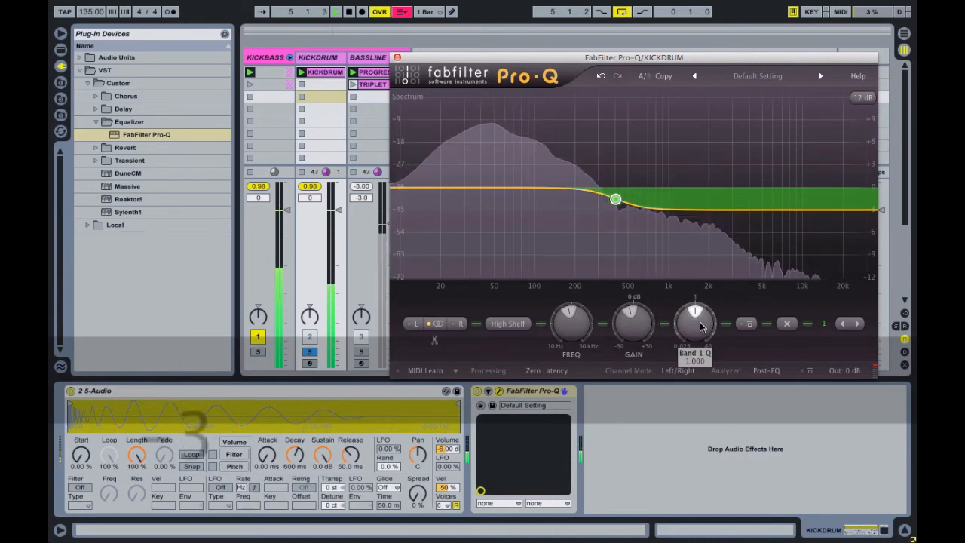
# Step: Compare the kick with the high-shelf band bypassed and active, and add a High Cut band at about 5.7 kHz
pyautogui.click(748, 324)
pyautogui.click(749, 329)
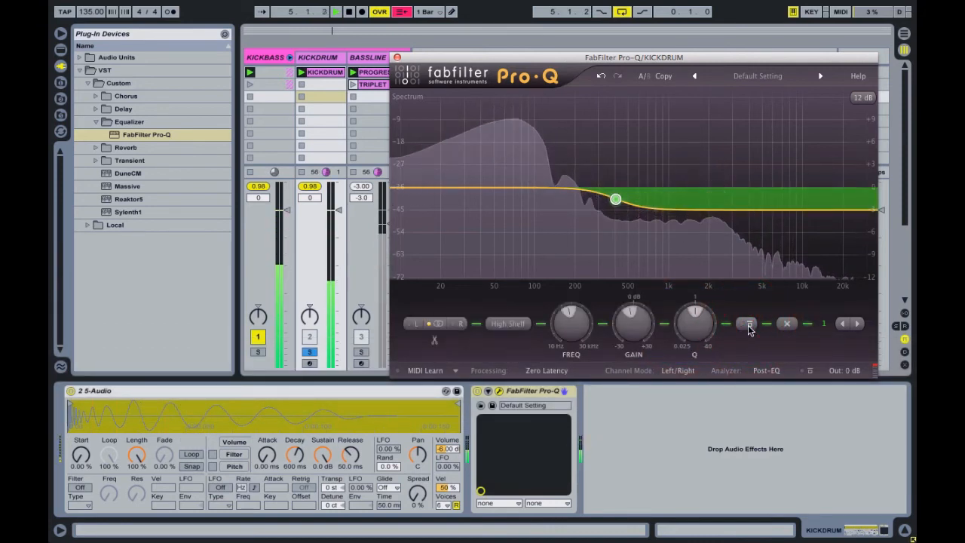
pyautogui.doubleClick(770, 188)
pyautogui.click(505, 326)
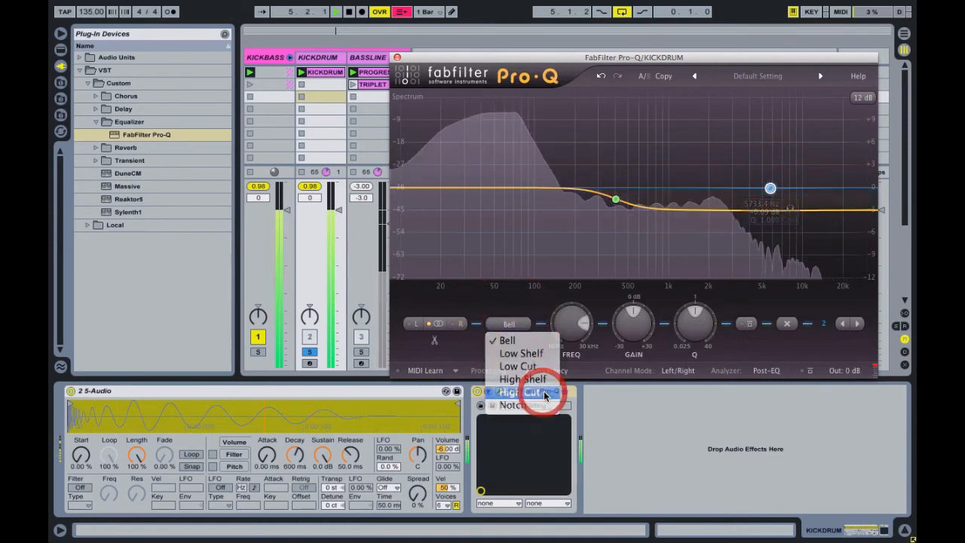
pyautogui.click(545, 390)
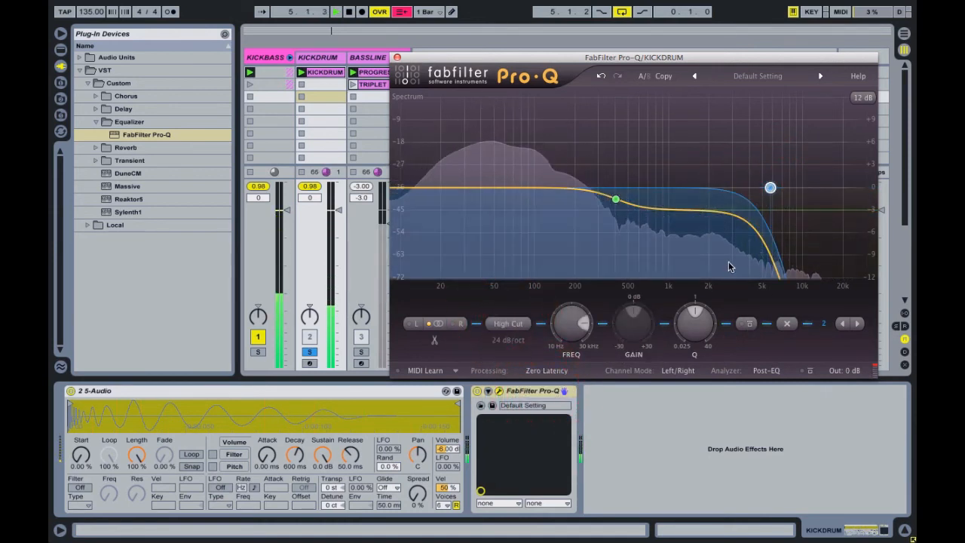
# Step: Set the High Cut band's frequency to 11000 Hz and nudge it up to about 11660 Hz
pyautogui.doubleClick(577, 333)
pyautogui.write('11000')
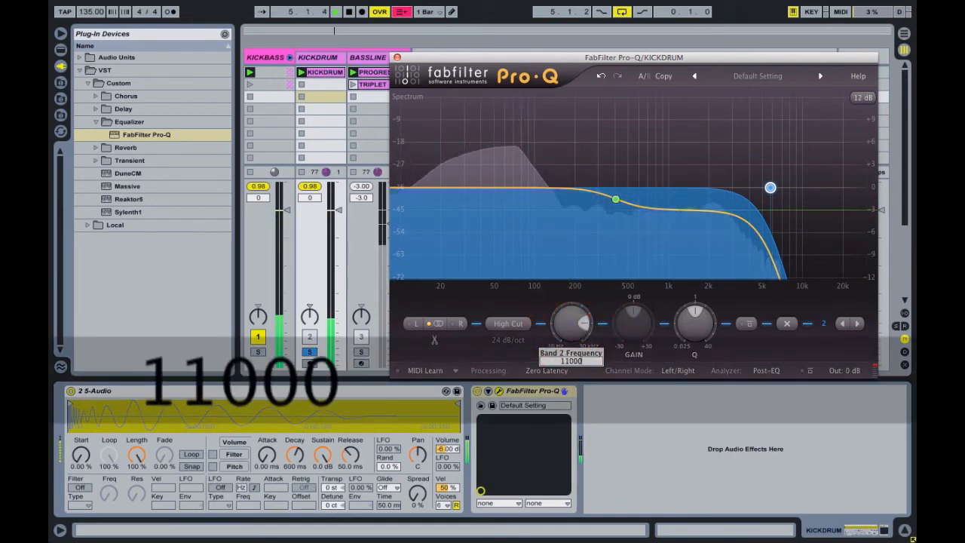
pyautogui.press('Return')
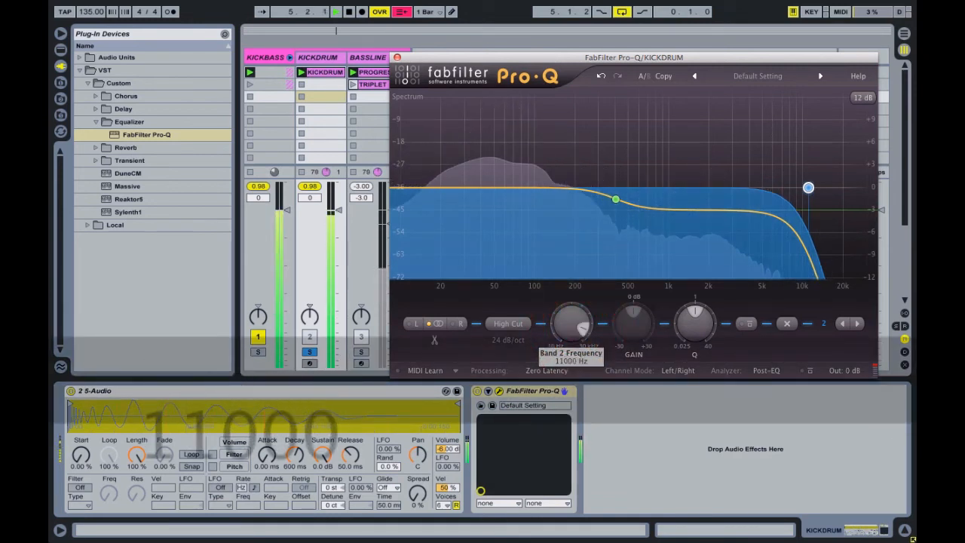
pyautogui.moveTo(818, 193)
pyautogui.mouseDown()
pyautogui.moveTo(835, 193)
pyautogui.moveTo(812, 193)
pyautogui.mouseUp()
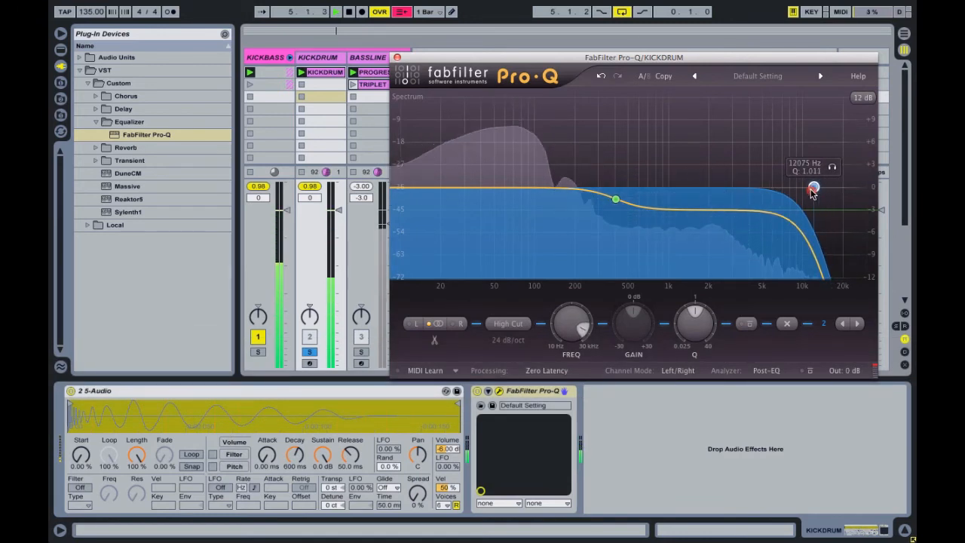
# Step: Bypass and re-enable the High Cut band repeatedly to compare the kick with and without it
pyautogui.click(748, 324)
pyautogui.click(748, 324)
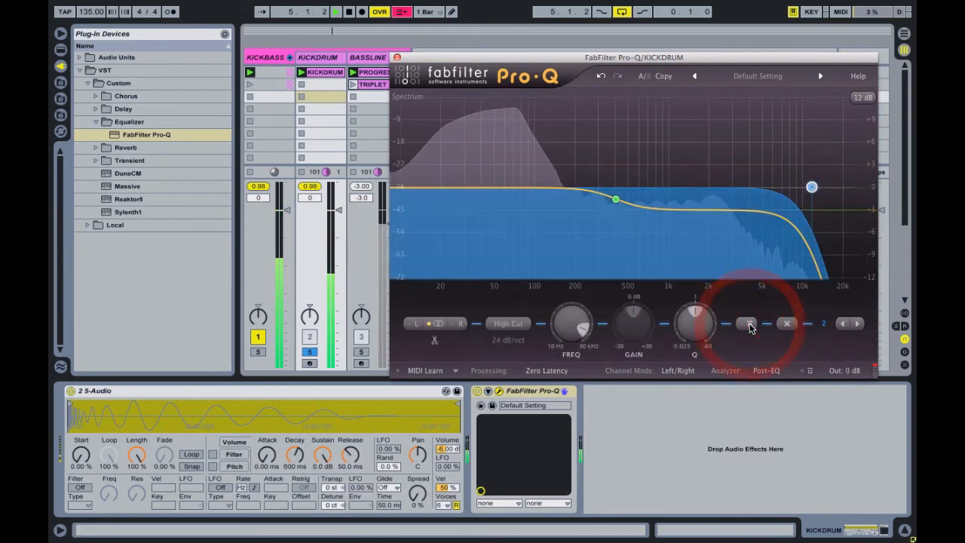
pyautogui.click(748, 324)
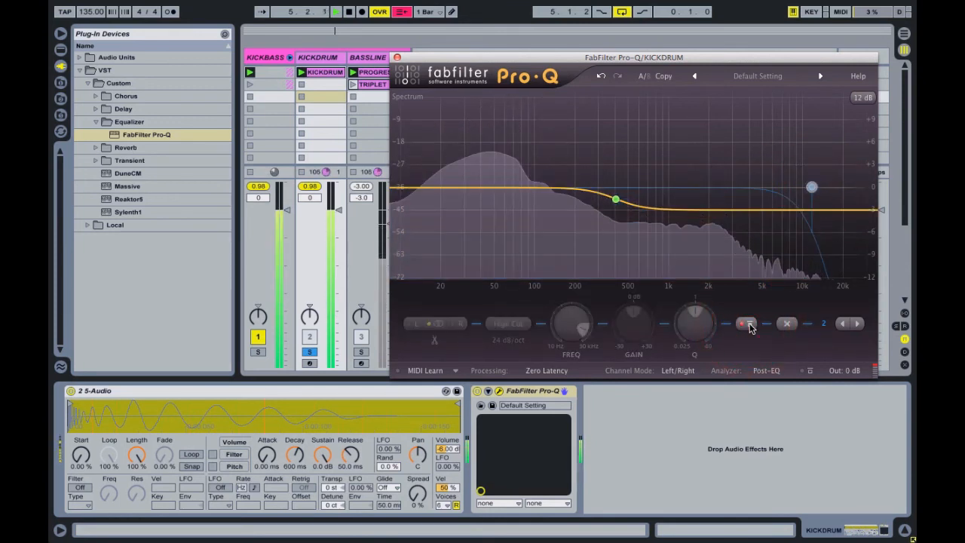
pyautogui.click(748, 324)
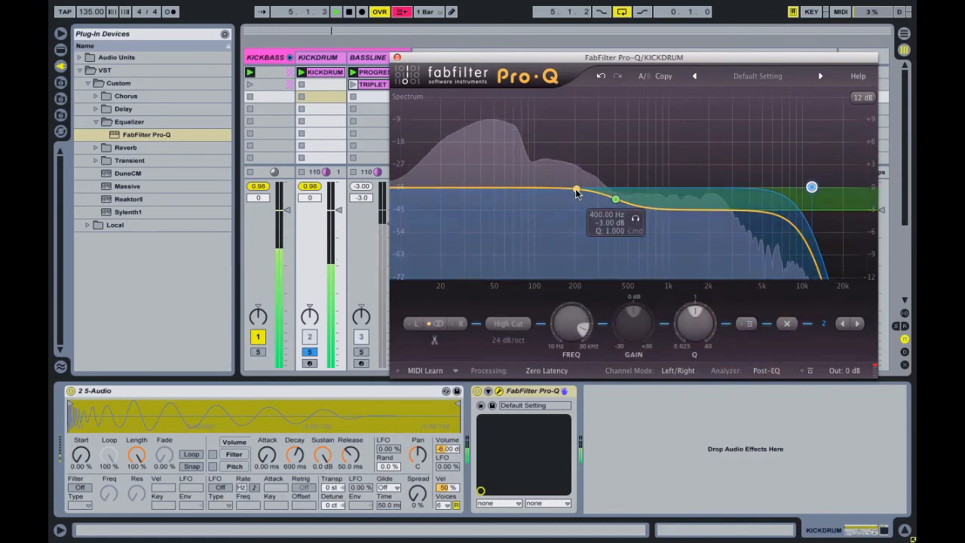
# Step: Add a Bell cut at about 398 Hz with about -4.9 dB gain, and audition it bypassed and soloed
pyautogui.moveTo(577, 190); pyautogui.dragTo(608, 242)
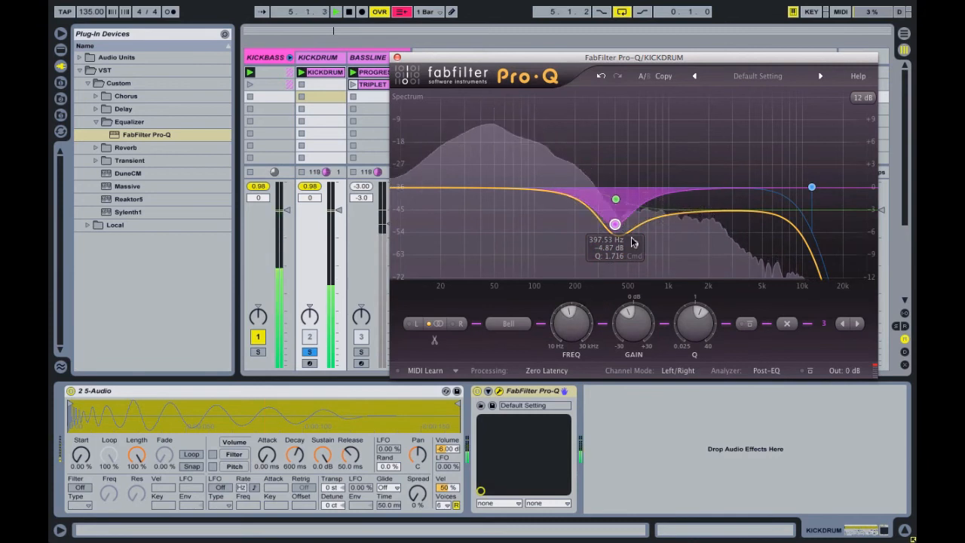
pyautogui.click(748, 325)
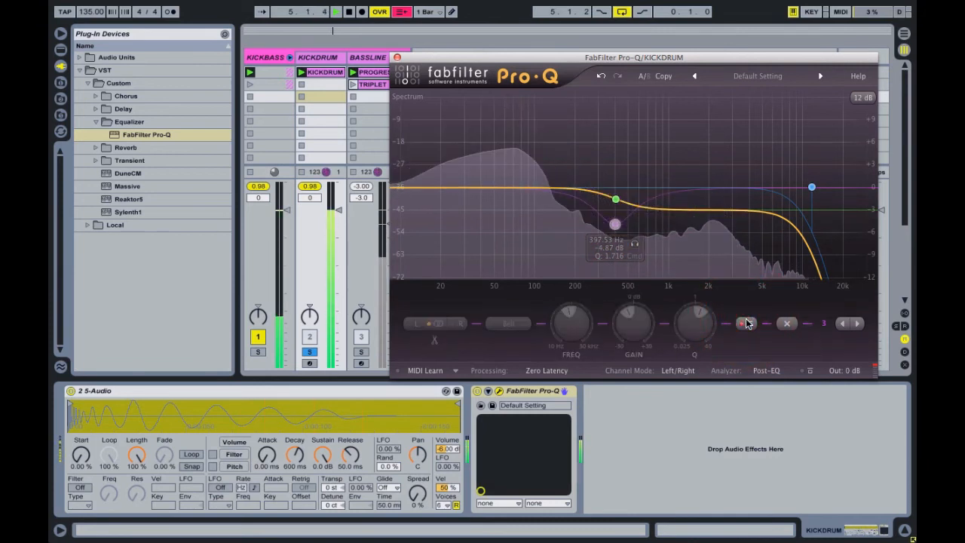
pyautogui.click(748, 324)
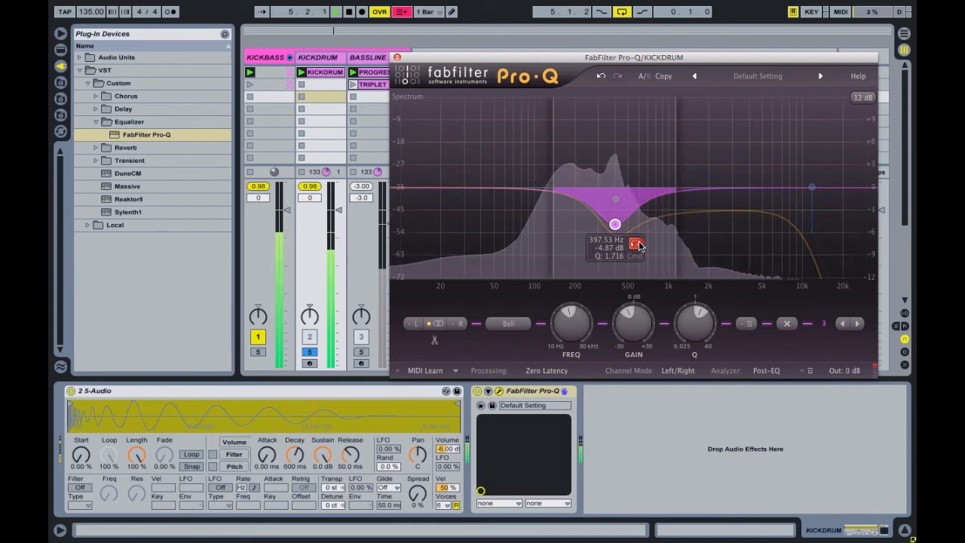
pyautogui.click(639, 246)
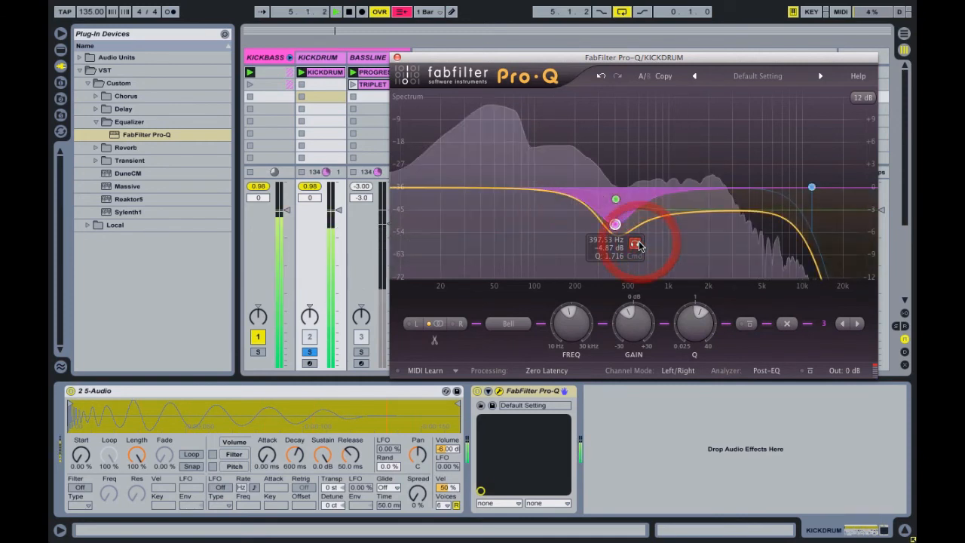
# Step: Set the Bell cut to 400 Hz, -4 dB gain and a Q of about 1.5, and compare it with bypass
pyautogui.doubleClick(574, 320)
pyautogui.write('400')
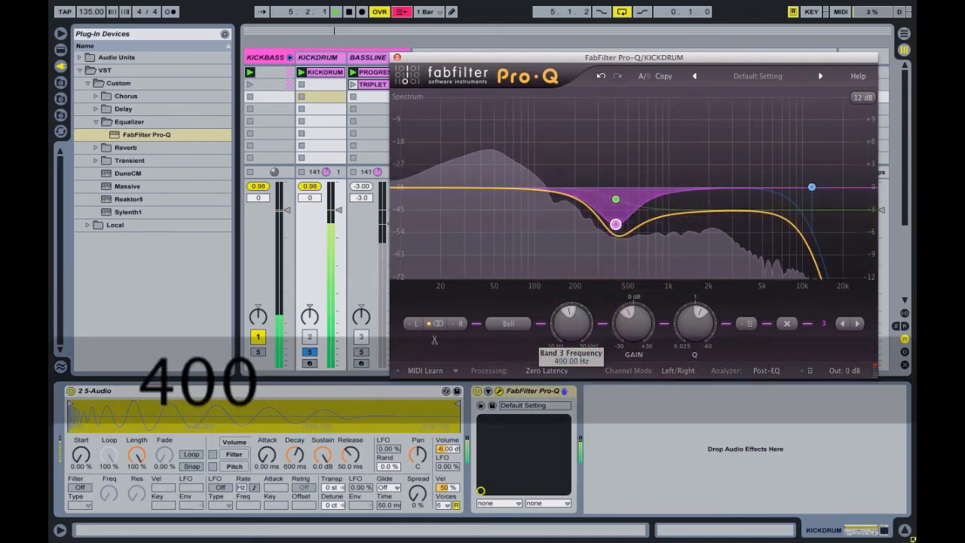
pyautogui.doubleClick(632, 318)
pyautogui.write('-4')
pyautogui.press('Return')
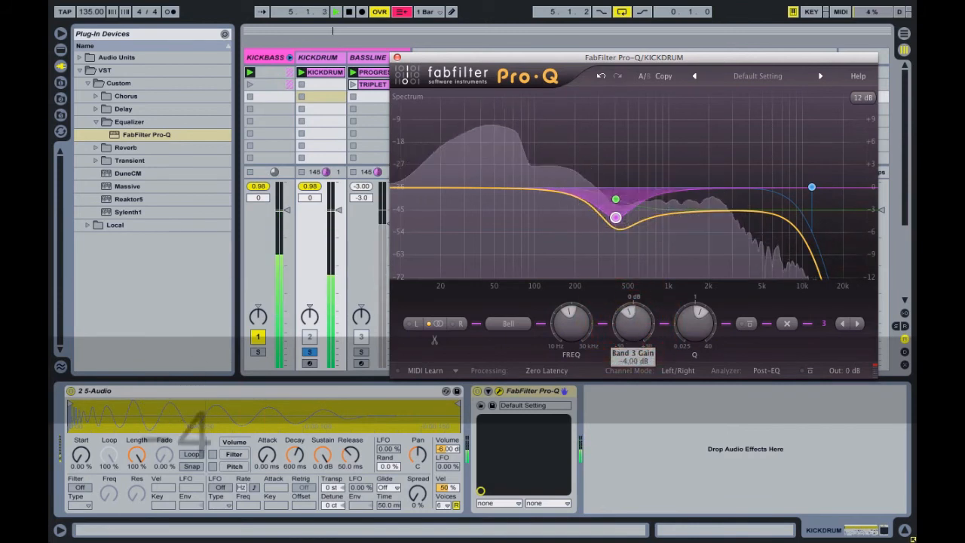
pyautogui.click(687, 325)
pyautogui.click(748, 323)
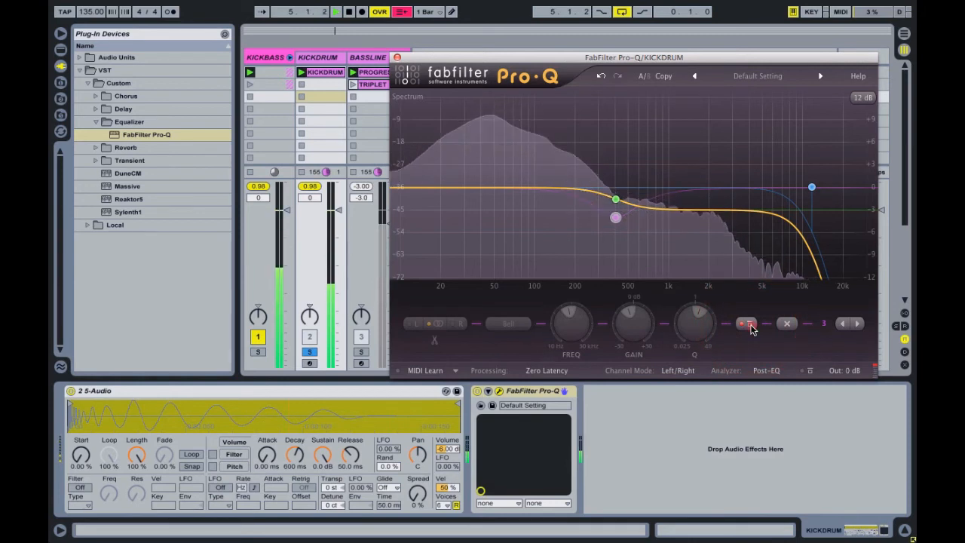
pyautogui.click(750, 325)
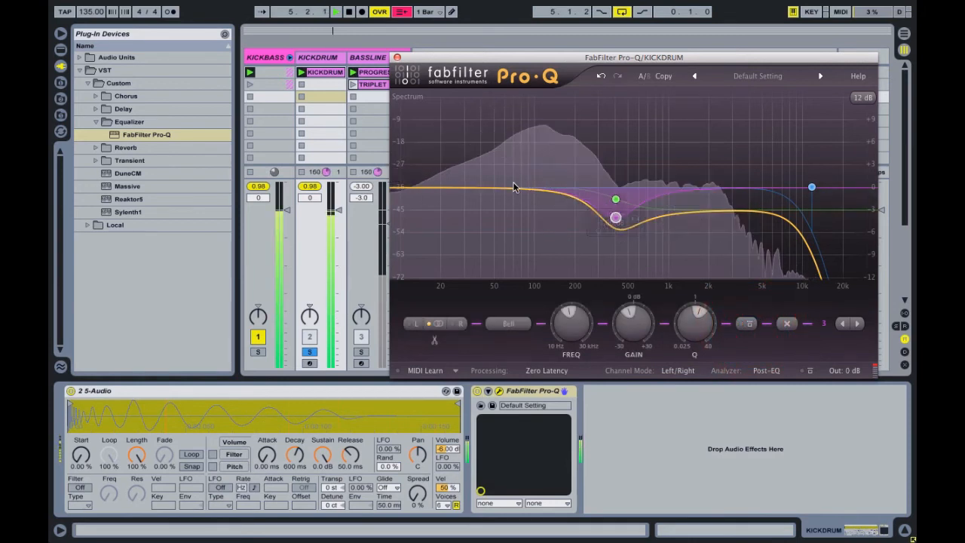
# Step: Try a Low Cut band at 20 Hz with a 24 dB/oct slope and a Q of 1
pyautogui.click(457, 188)
pyautogui.click(509, 324)
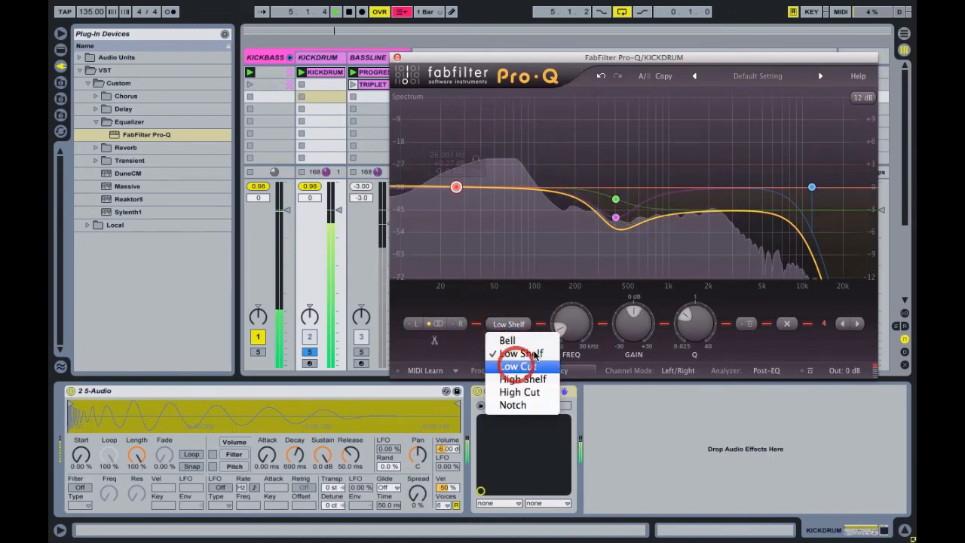
pyautogui.click(518, 366)
pyautogui.click(518, 343)
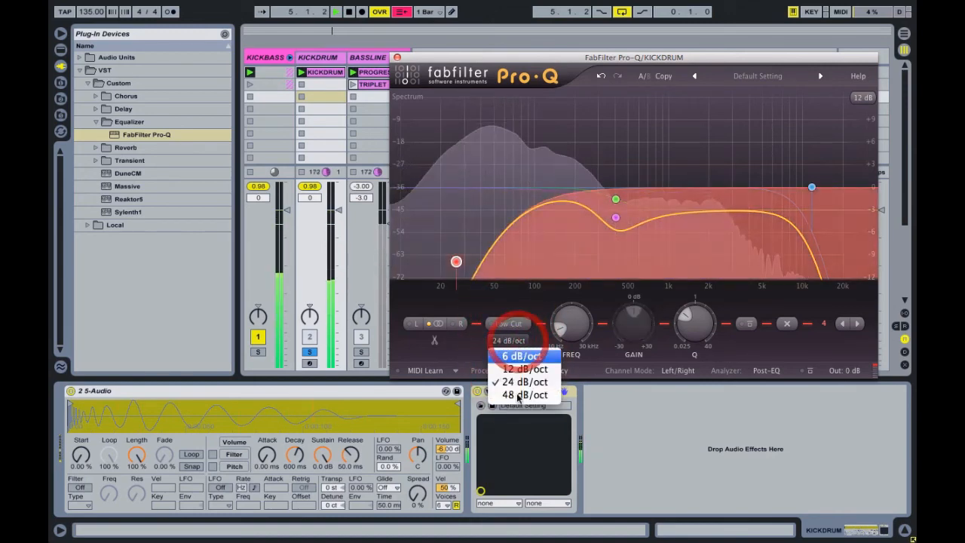
pyautogui.click(518, 381)
pyautogui.moveTo(709, 326)
pyautogui.write('1')
pyautogui.press('Return')
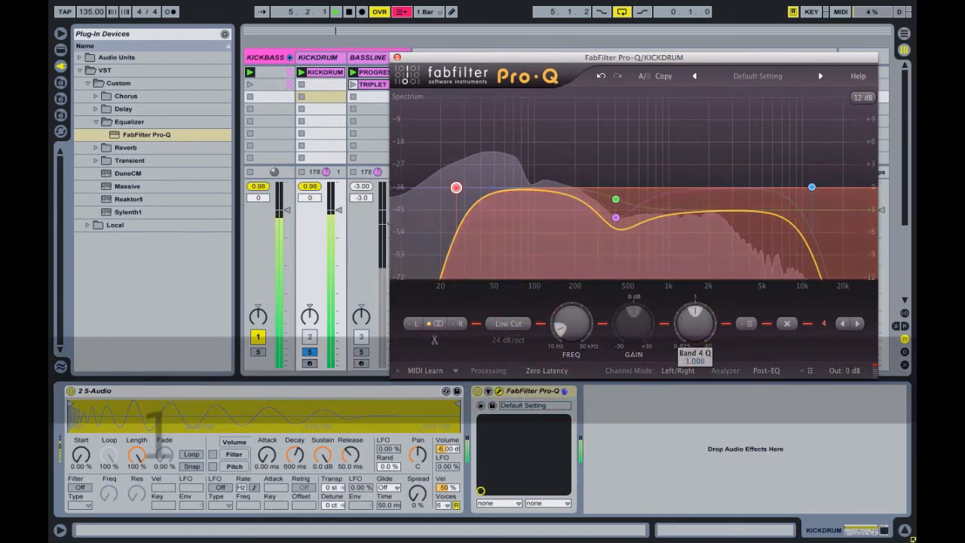
pyautogui.doubleClick(560, 326)
pyautogui.write('20.000 Hz')
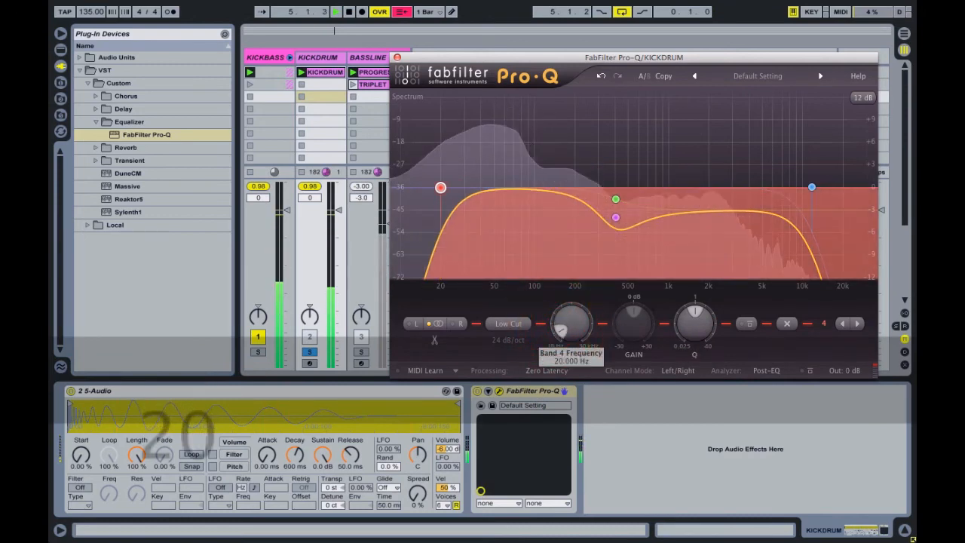
pyautogui.press('Return')
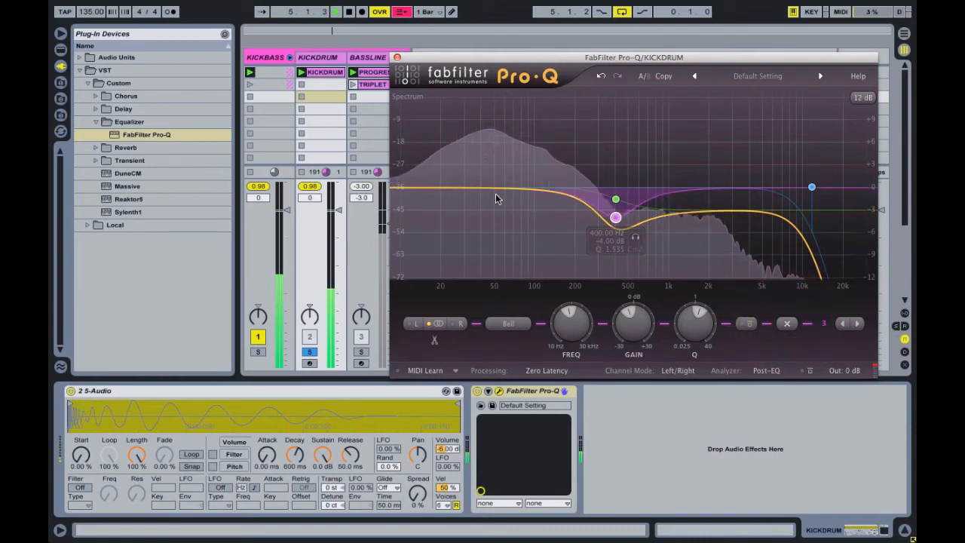
# Step: Add a low Bell boost at 49 Hz with +2 dB gain and a Q of about 1.8
pyautogui.click(567, 325)
pyautogui.write('49')
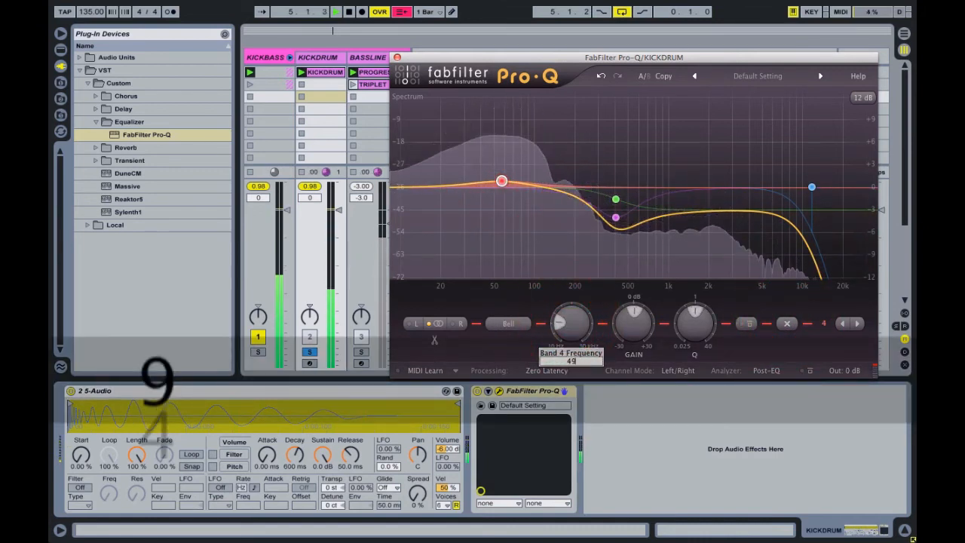
pyautogui.write('2')
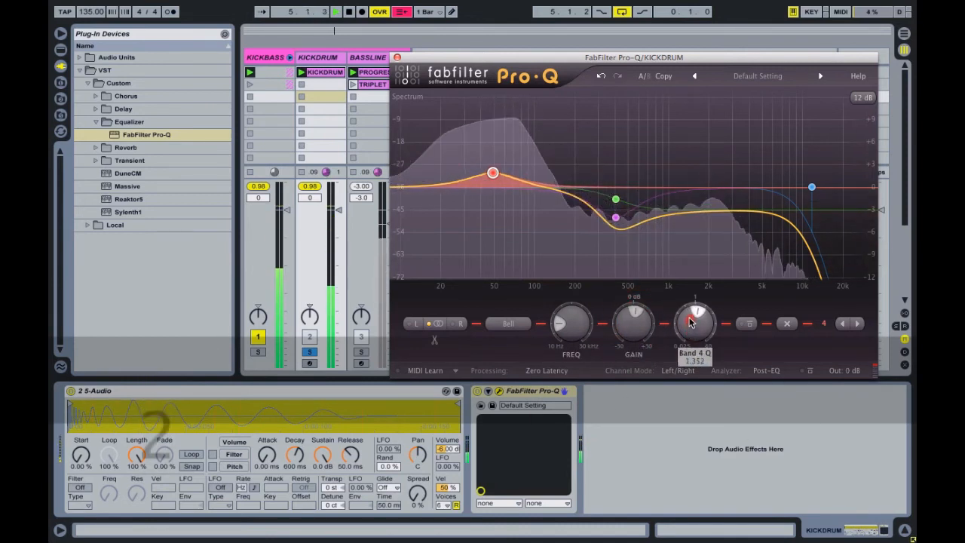
# Step: Narrow the 49 Hz boost to a Q of about 2 and lower the KICKDRUM sampler volume to -6.60 dB, resetting the track's peak reading
pyautogui.click(448, 450)
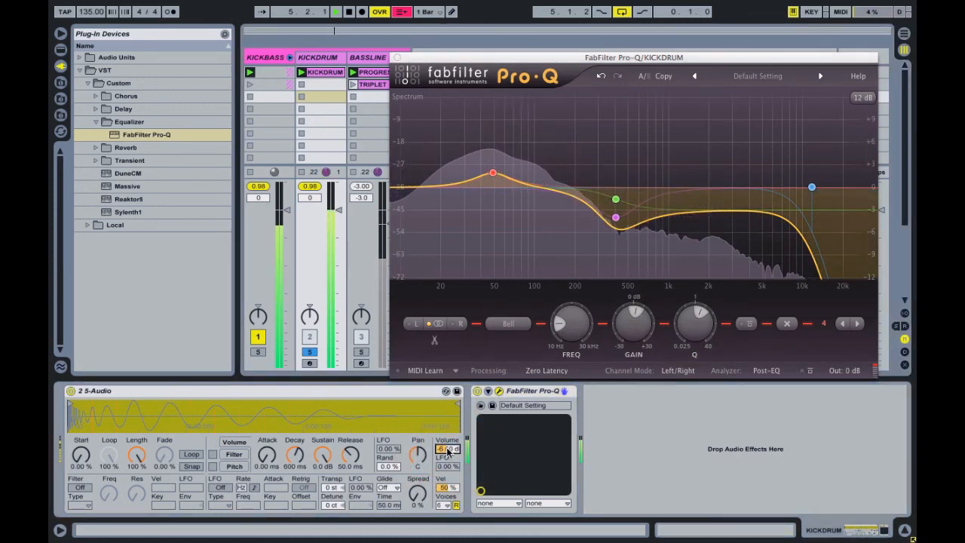
pyautogui.moveTo(319, 187); pyautogui.dragTo(317, 197)
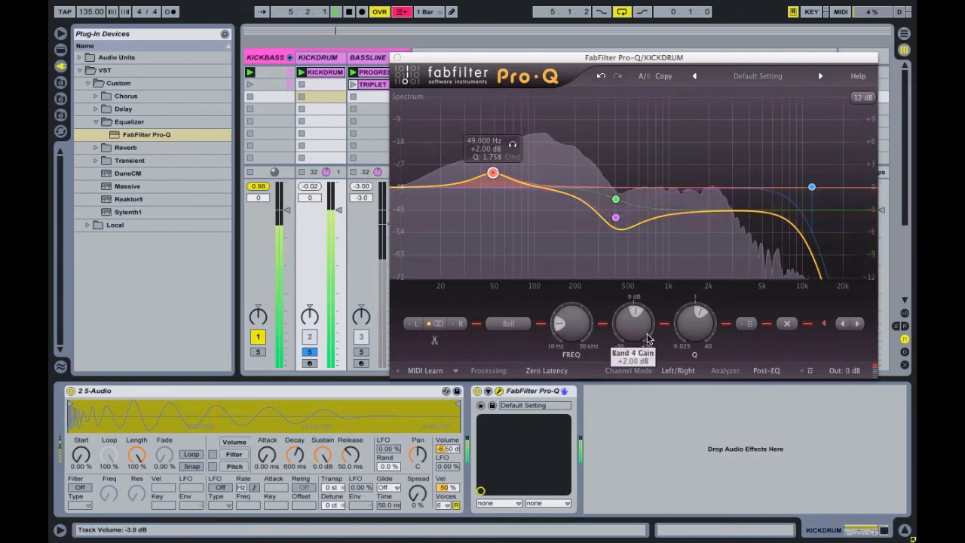
pyautogui.click(693, 328)
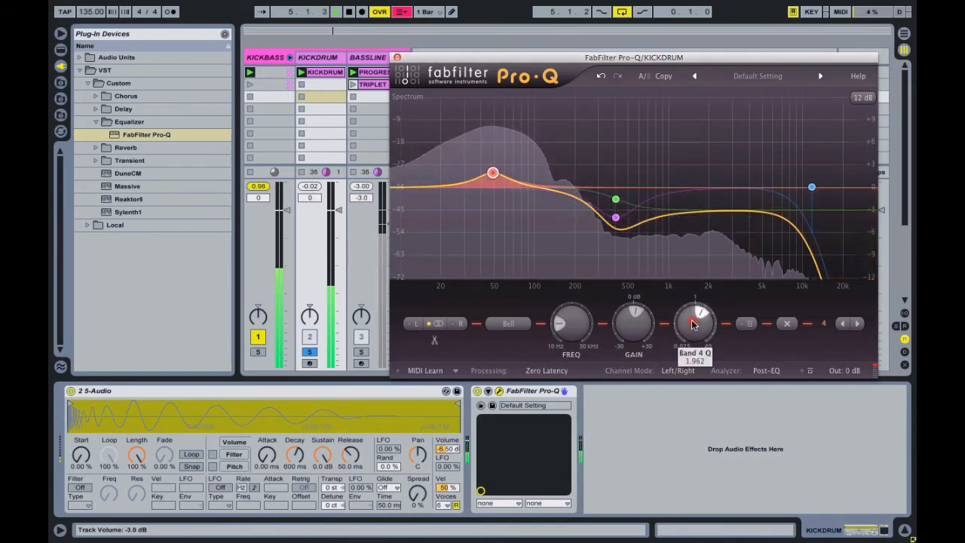
pyautogui.moveTo(693, 321); pyautogui.dragTo(694, 323)
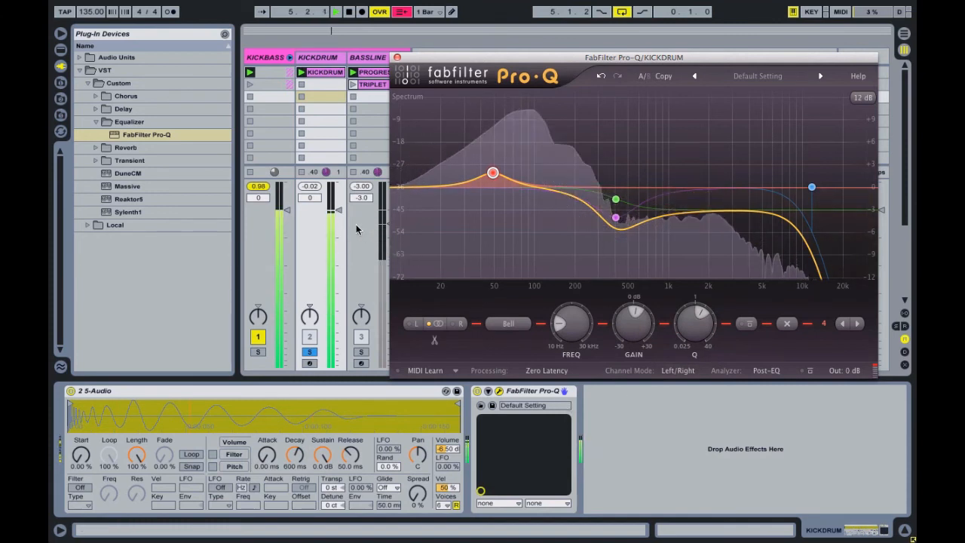
pyautogui.click(447, 448)
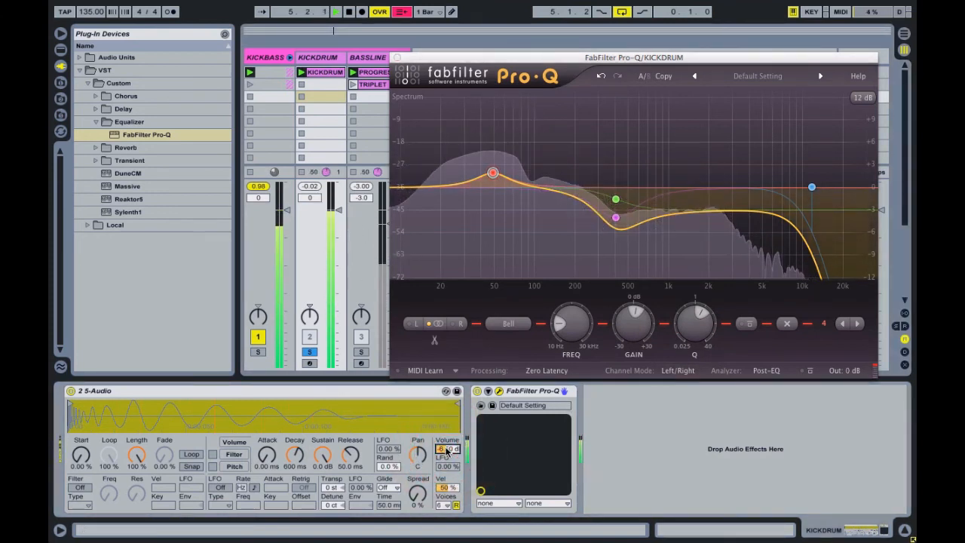
# Step: Add a Low Cut band at about 16 Hz with a 12 dB/oct slope
pyautogui.doubleClick(431, 190)
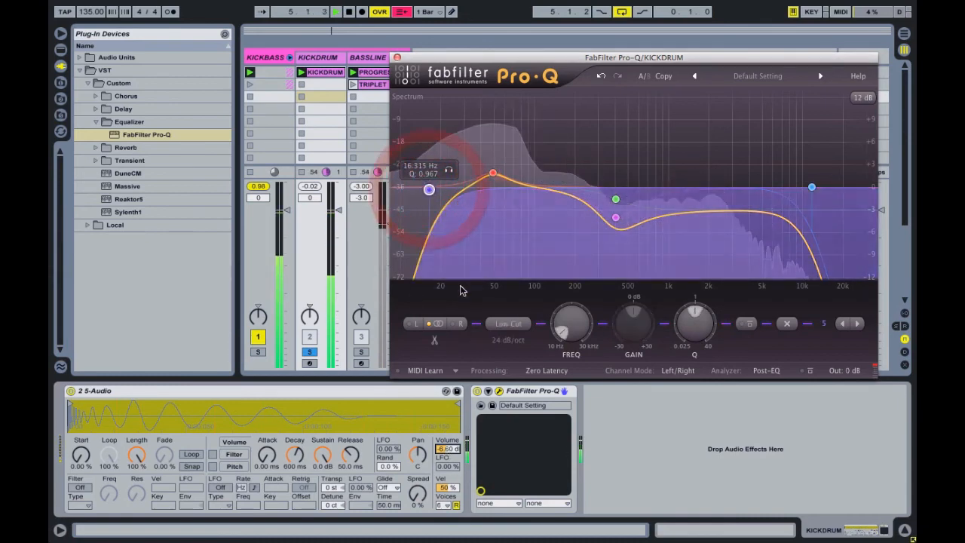
pyautogui.click(501, 340)
pyautogui.click(520, 368)
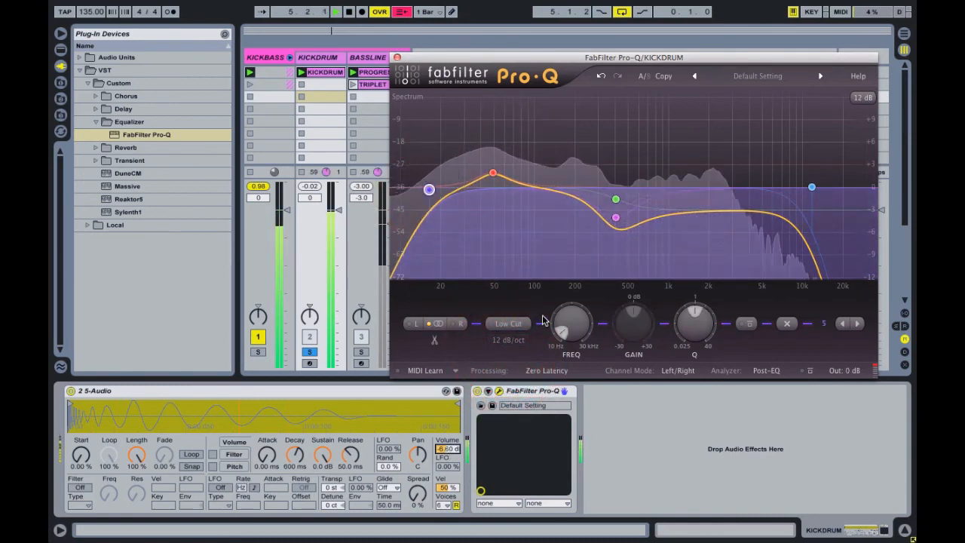
# Step: Audition the Low Cut band at 30 Hz, and set its frequency to 20 Hz
pyautogui.scroll(2, 560, 329)
pyautogui.doubleClick(567, 326)
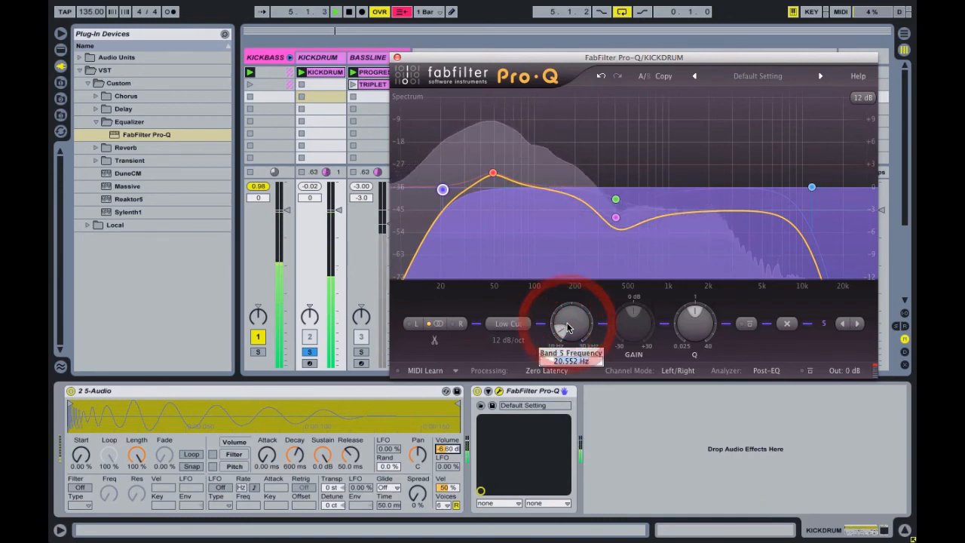
pyautogui.write('30')
pyautogui.press('Return')
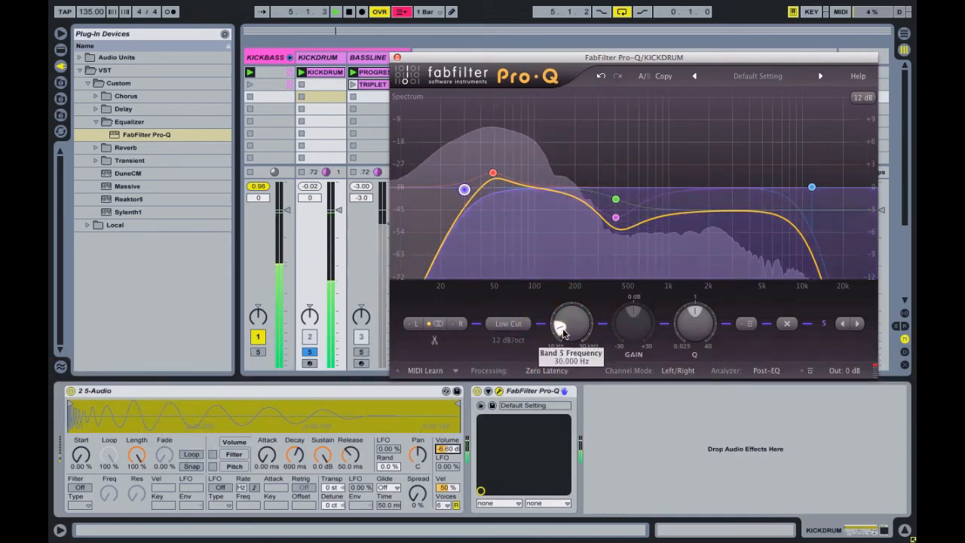
pyautogui.doubleClick(569, 325)
pyautogui.write('20')
pyautogui.press('Return')
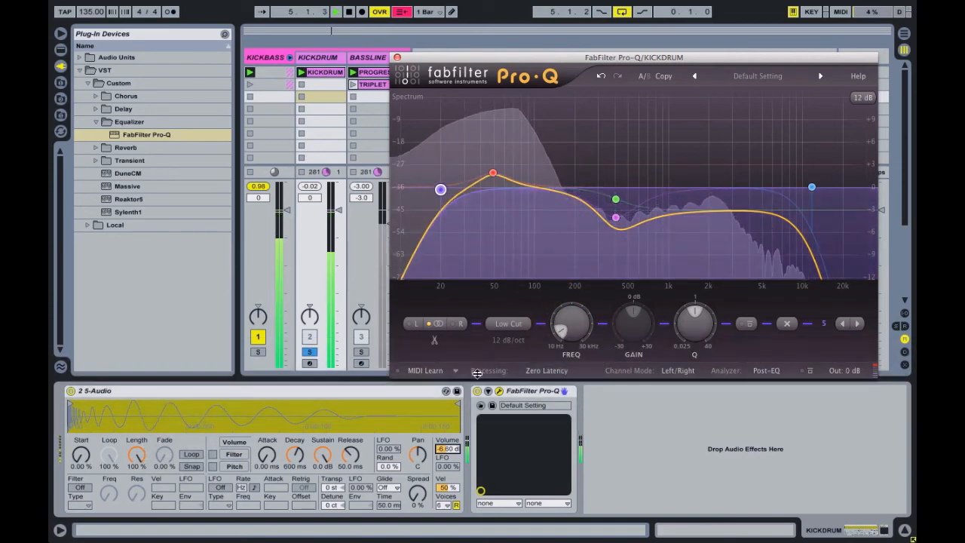
# Step: Raise the KICKDRUM sampler volume to -6.20 dB, resetting the track's peak reading after each adjustment, and close the equalizer window
pyautogui.click(811, 187)
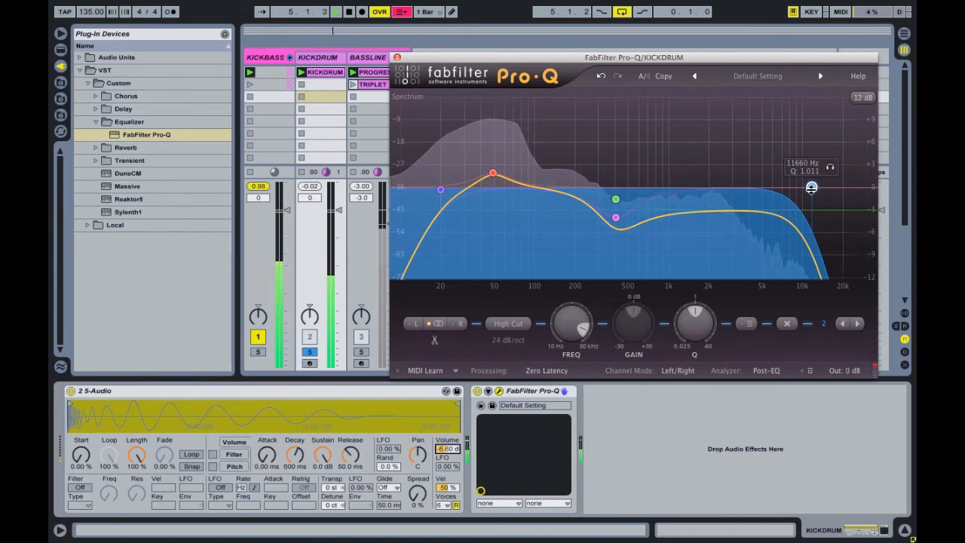
pyautogui.click(449, 448)
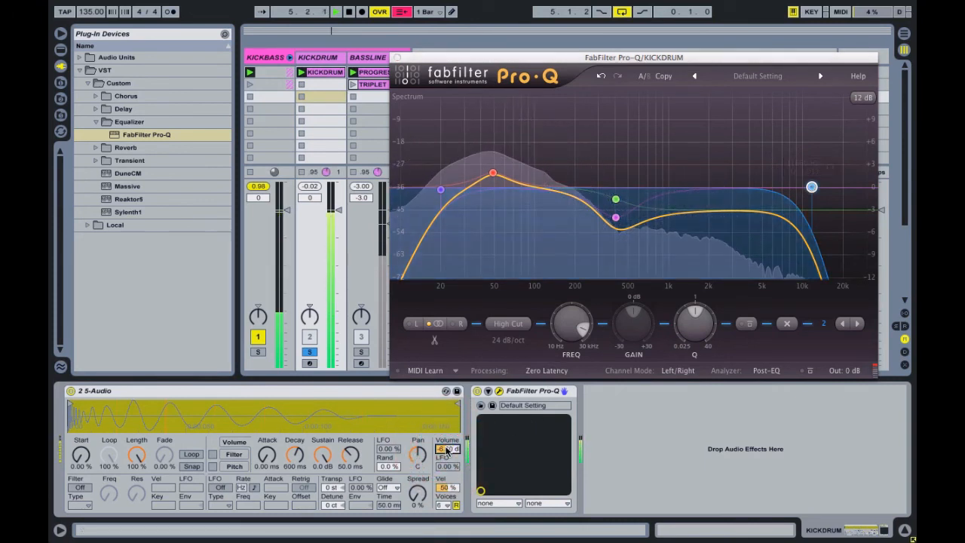
pyautogui.click(311, 189)
pyautogui.click(446, 451)
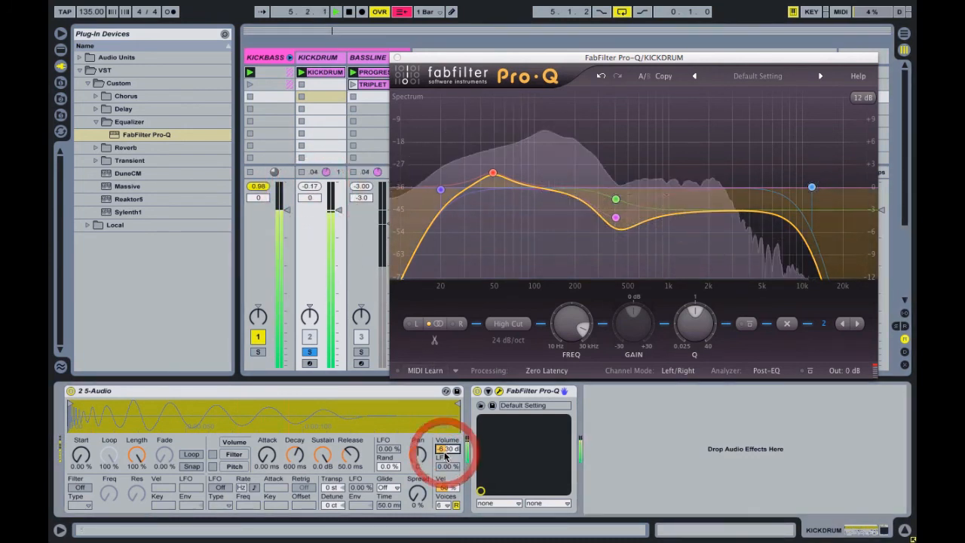
pyautogui.click(314, 188)
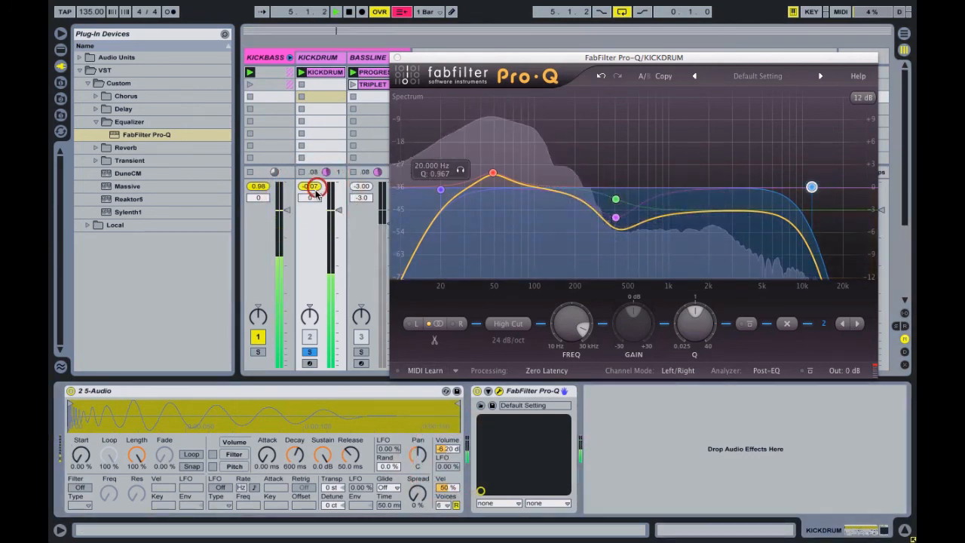
pyautogui.click(447, 448)
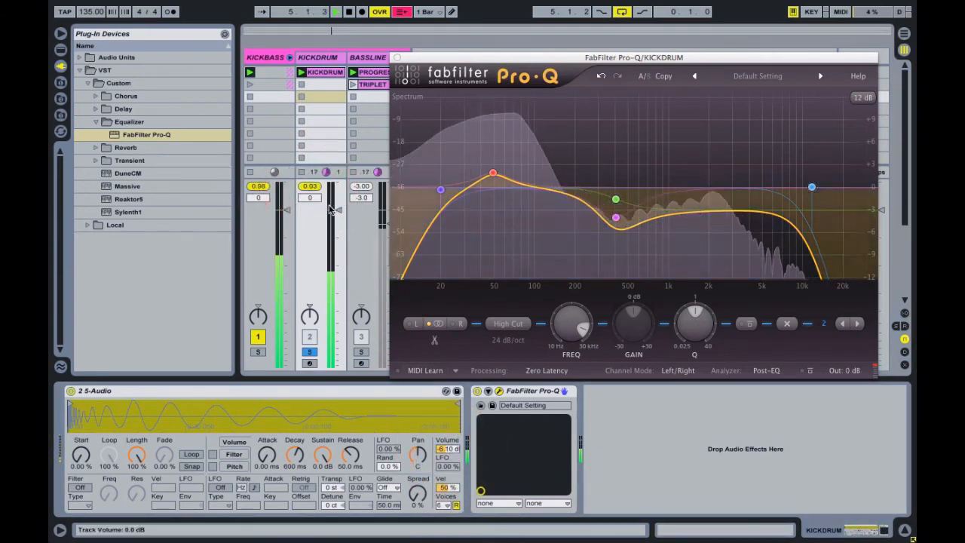
pyautogui.click(448, 450)
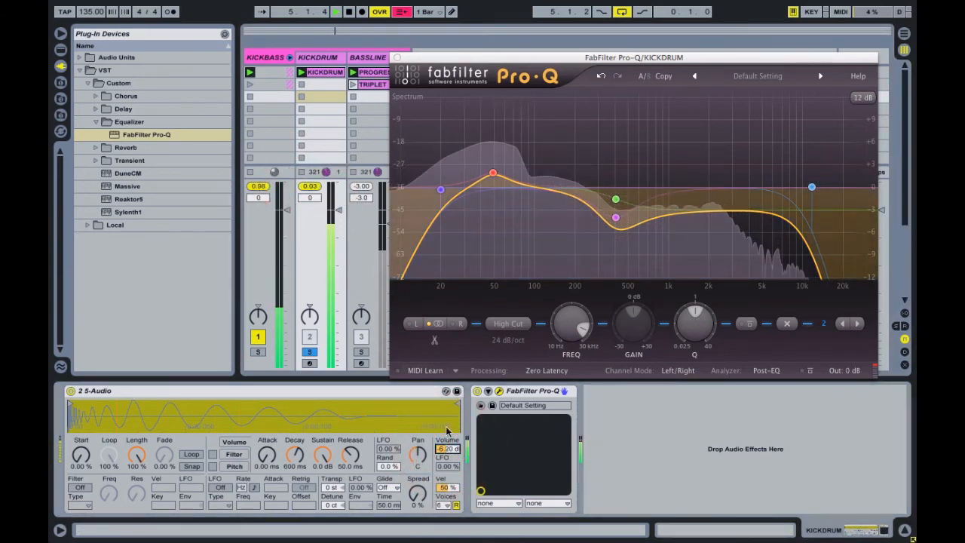
pyautogui.click(312, 187)
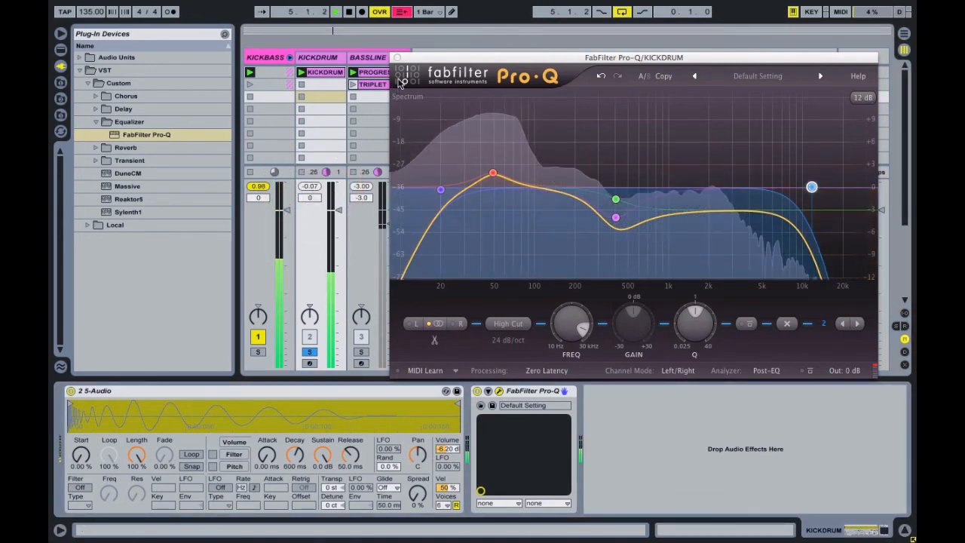
pyautogui.click(398, 59)
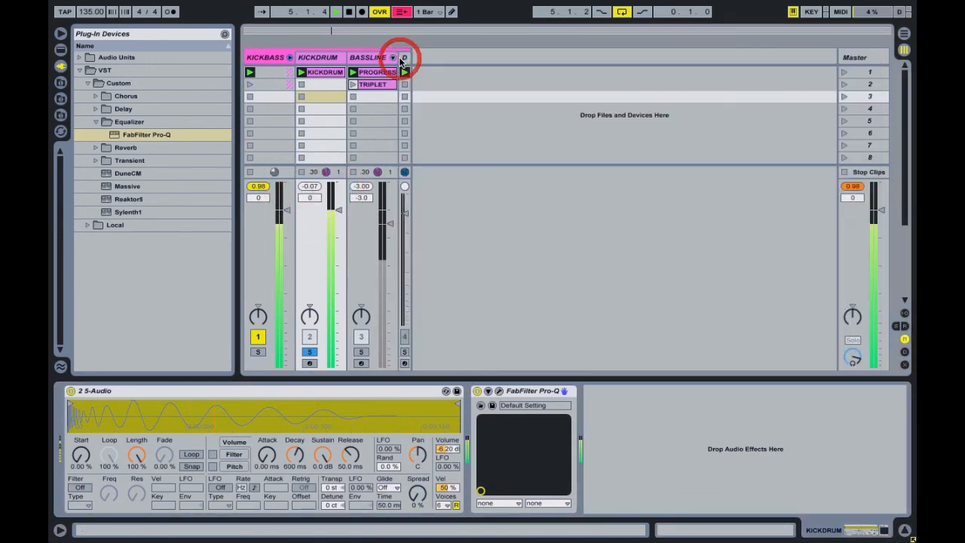
# Step: Compare the kick with its FabFilter Pro-Q bypassed and active, soloing the KICKBASS group to hear it with the bassline
pyautogui.click(477, 391)
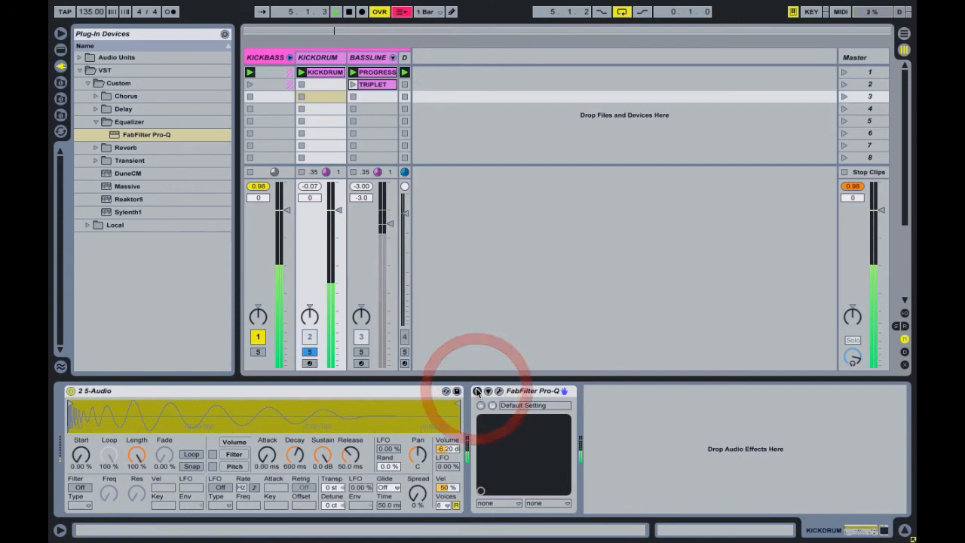
pyautogui.click(257, 351)
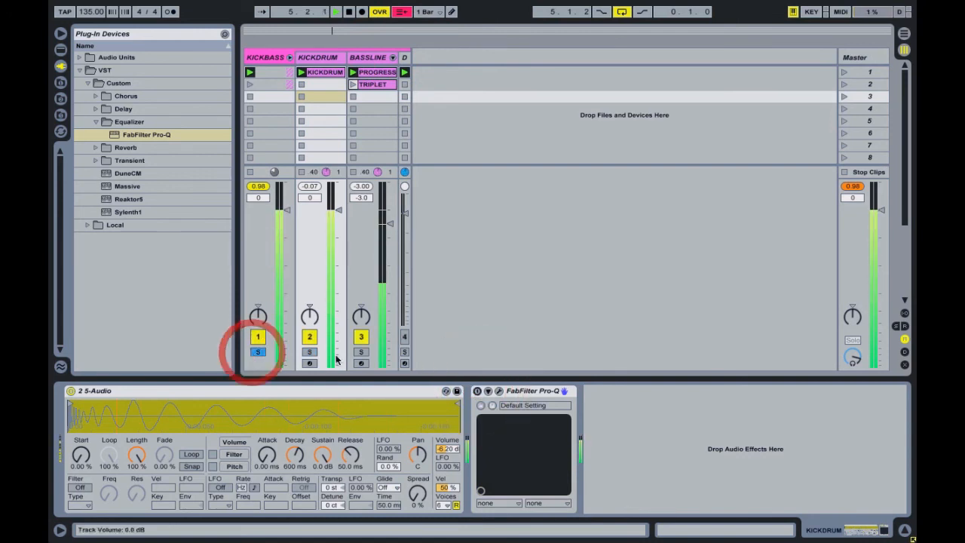
pyautogui.click(477, 392)
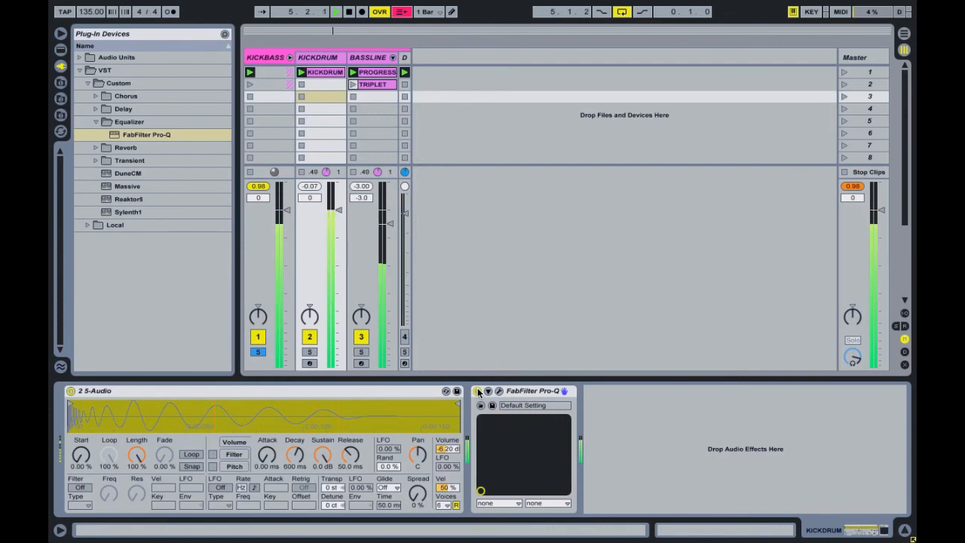
pyautogui.click(477, 391)
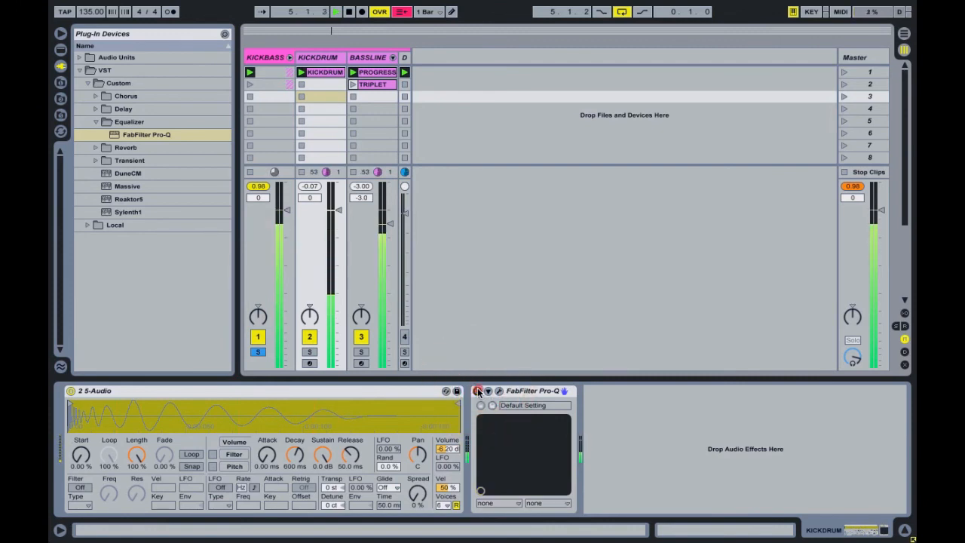
pyautogui.click(477, 391)
pyautogui.click(257, 352)
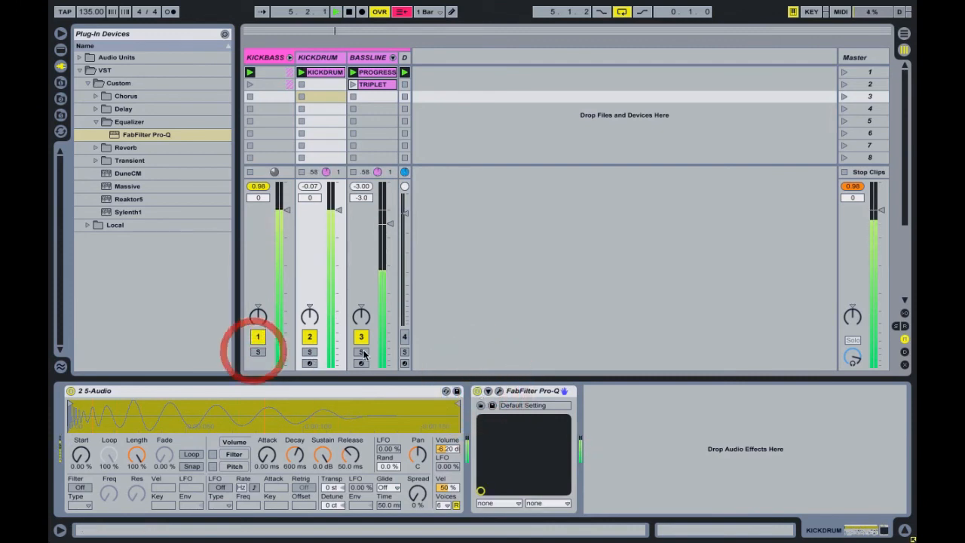
# Step: Solo the BASSLINE track and add FabFilter Pro-Q to it with its first band set to Bell
pyautogui.click(360, 352)
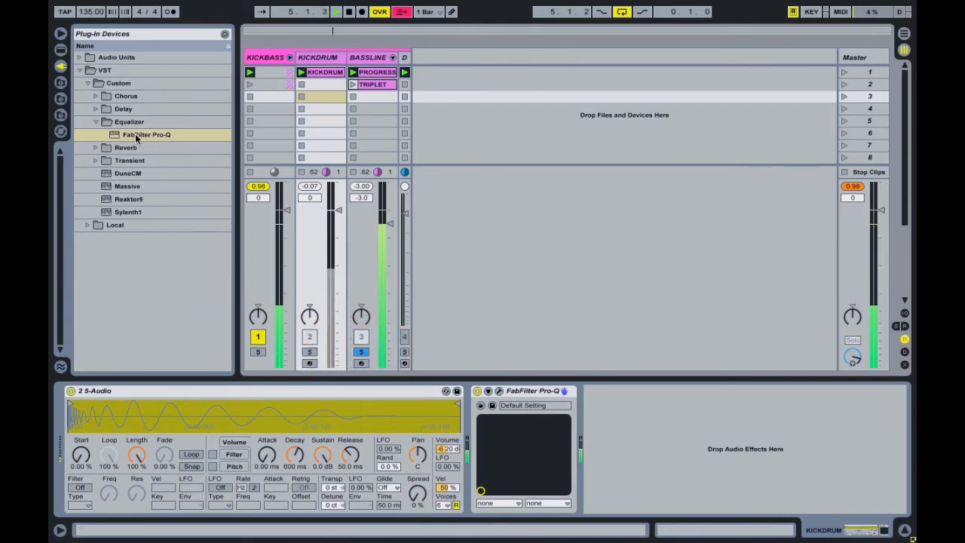
pyautogui.moveTo(147, 134); pyautogui.dragTo(366, 64)
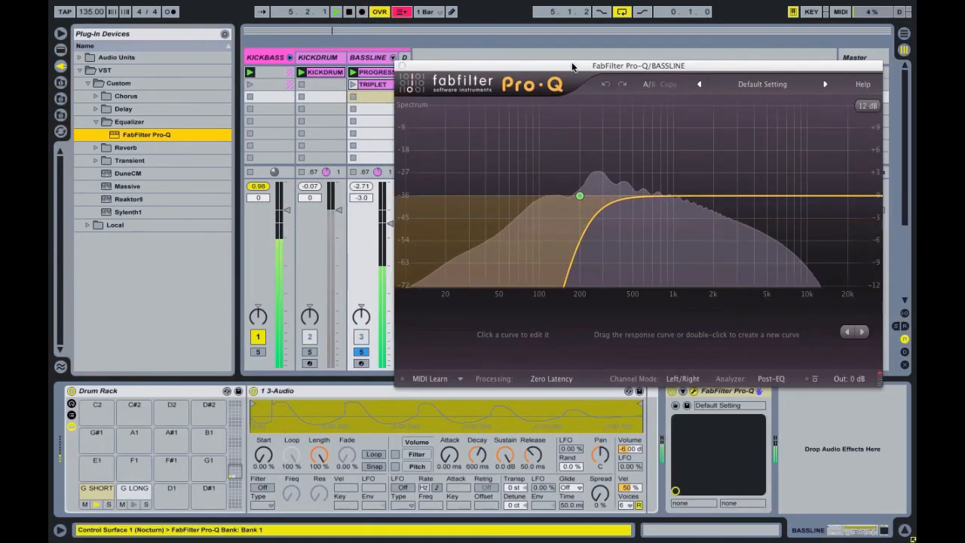
pyautogui.click(579, 196)
pyautogui.click(514, 331)
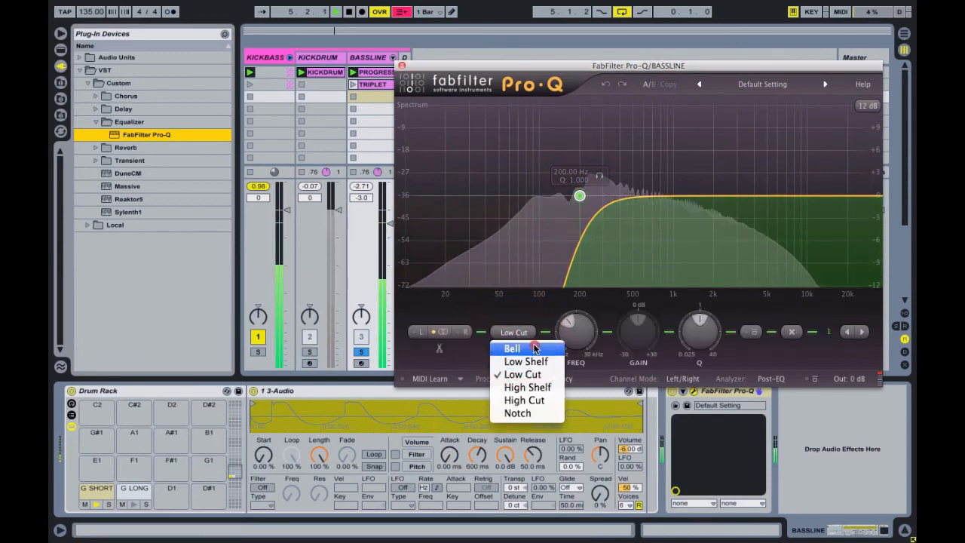
pyautogui.click(514, 349)
# Step: Set the bassline's Bell band to 400 Hz with -5 dB gain and a Q of about 1.36
pyautogui.doubleClick(571, 332)
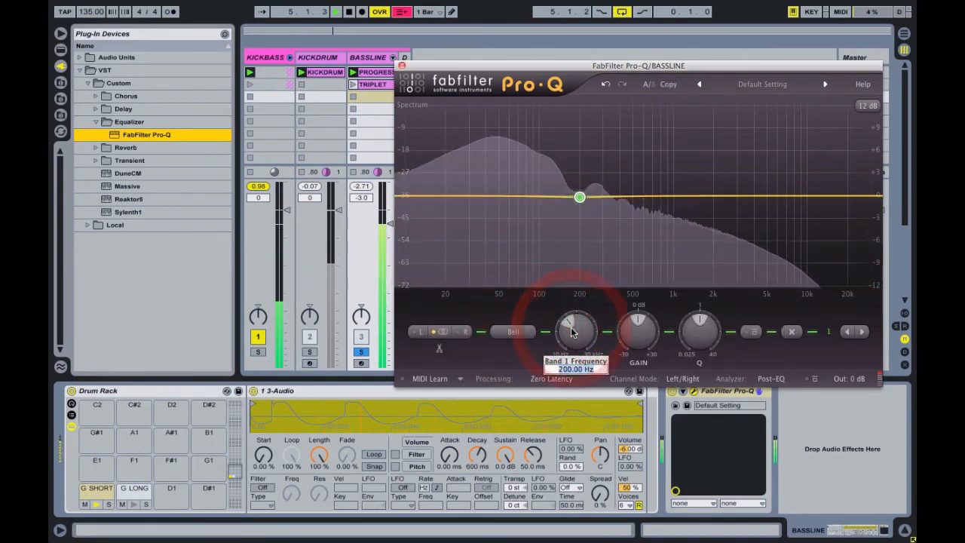
pyautogui.write('400')
pyautogui.press('Return')
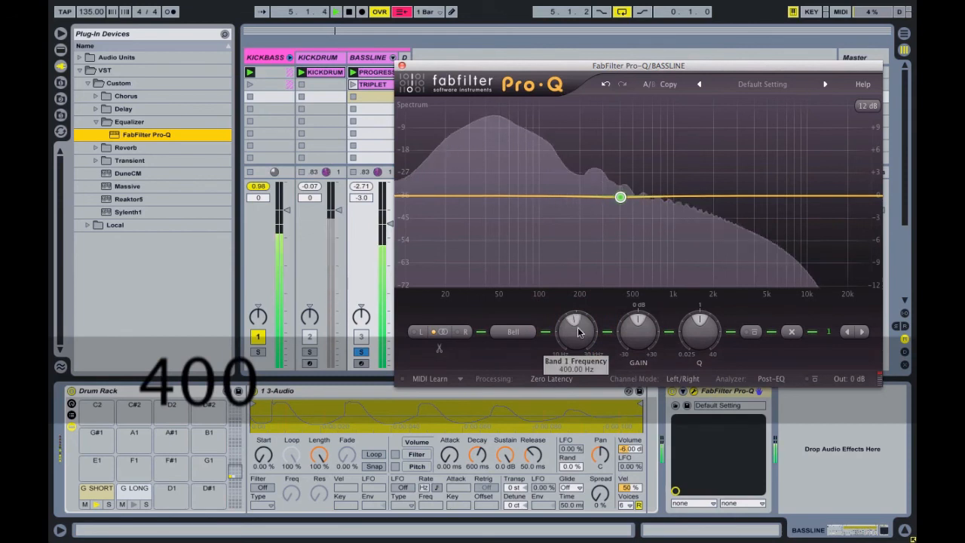
pyautogui.doubleClick(638, 326)
pyautogui.write('-5')
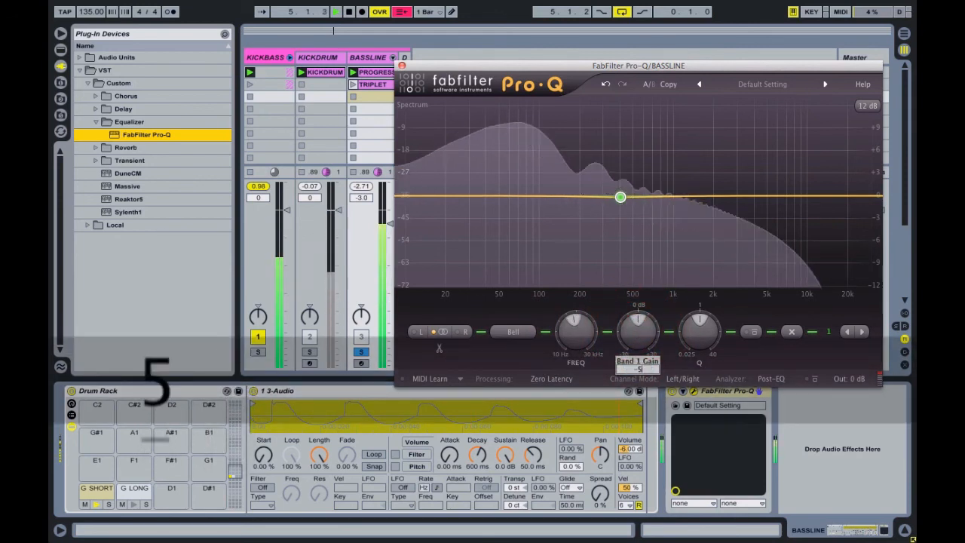
pyautogui.press('Return')
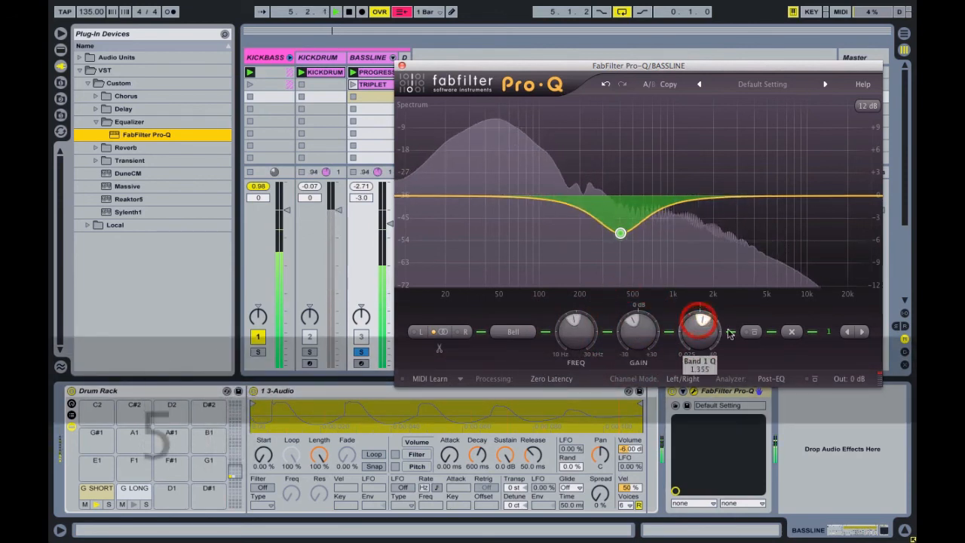
# Step: Audition the bassline's 400 Hz cut by bypassing and re-enabling it and listening to that band alone
pyautogui.click(751, 332)
pyautogui.click(751, 331)
pyautogui.moveTo(640, 250)
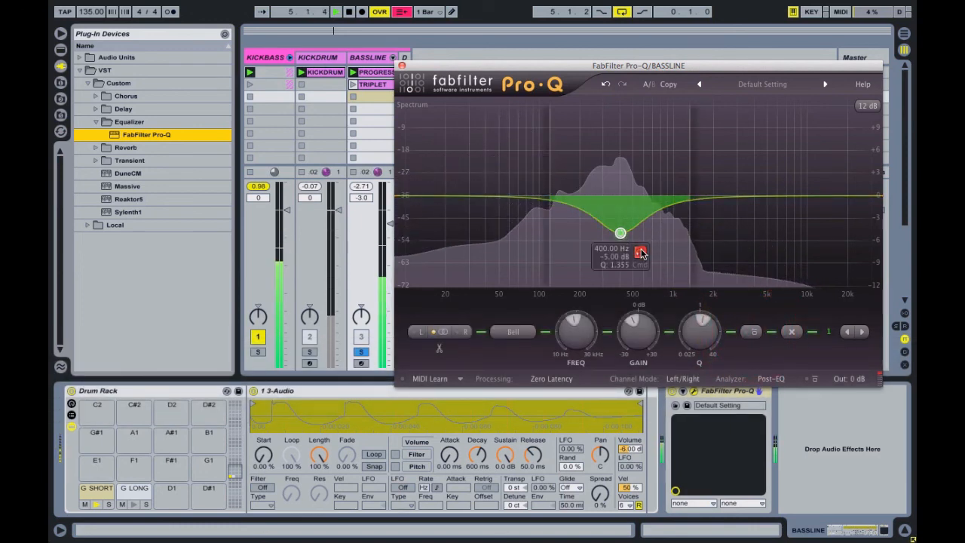
pyautogui.click(641, 253)
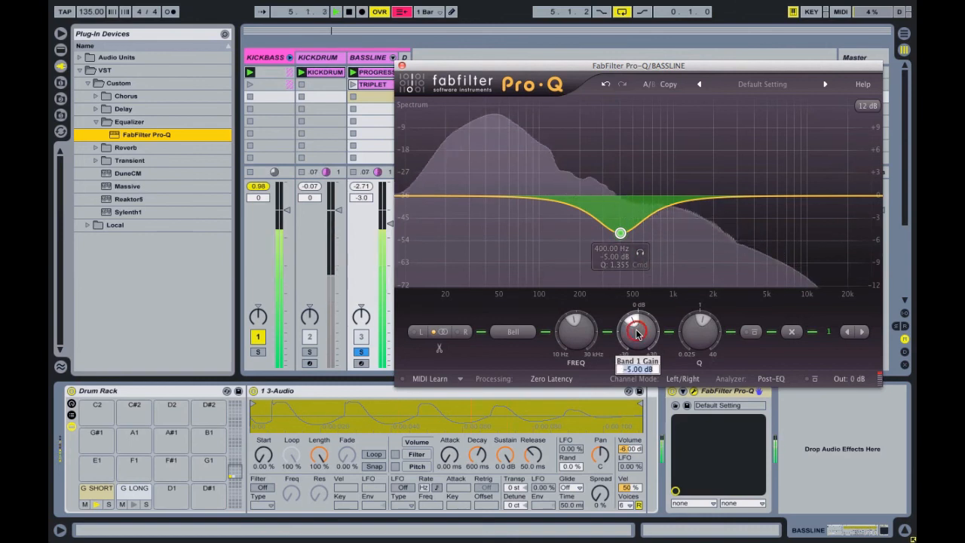
# Step: Set the 400 Hz cut's gain to -4 dB, compare it bypassed, and narrow its Q to about 1.56
pyautogui.doubleClick(637, 334)
pyautogui.write('-4')
pyautogui.press('Return')
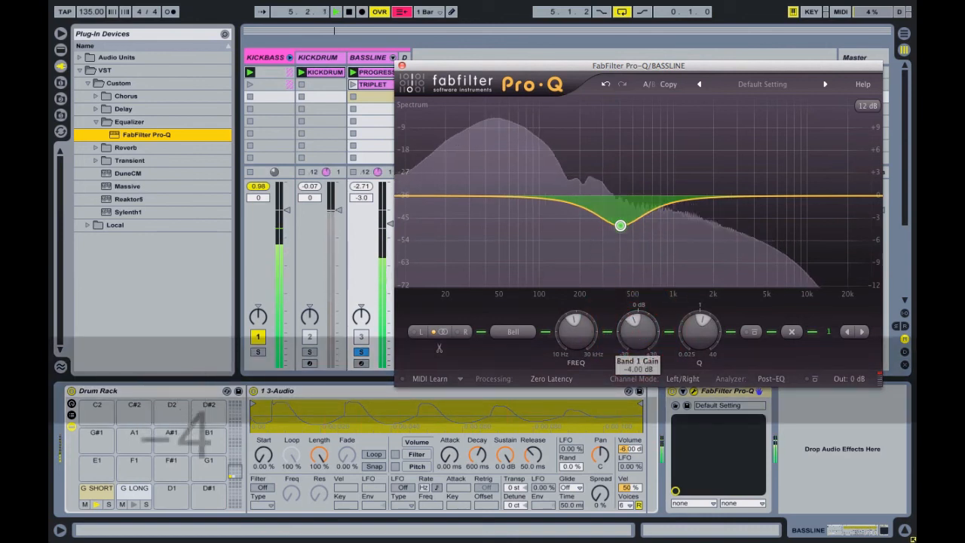
pyautogui.click(753, 333)
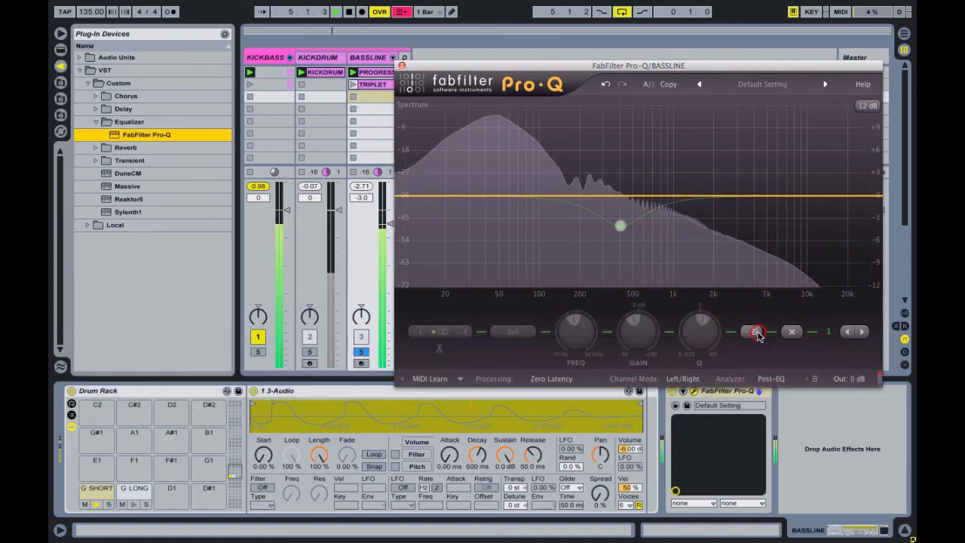
pyautogui.click(757, 333)
pyautogui.click(704, 324)
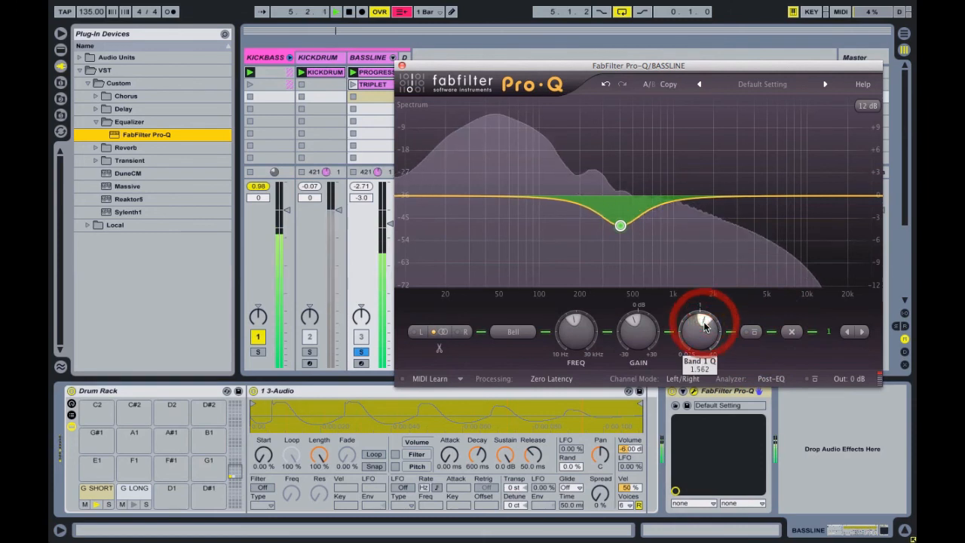
# Step: Add a low Bell boost of about +1.5 dB to the bassline equalizer and set its frequency to 49 Hz
pyautogui.moveTo(507, 199); pyautogui.dragTo(507, 186)
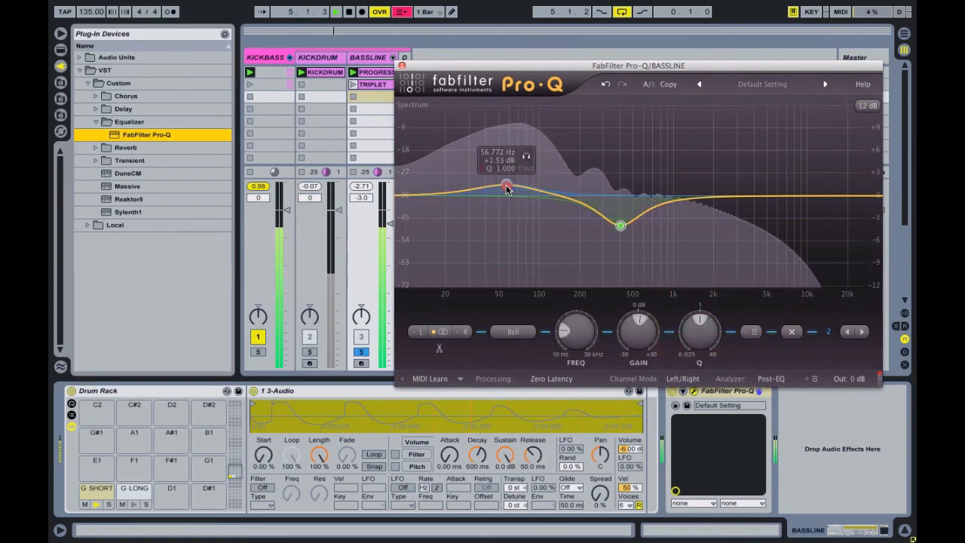
pyautogui.click(570, 336)
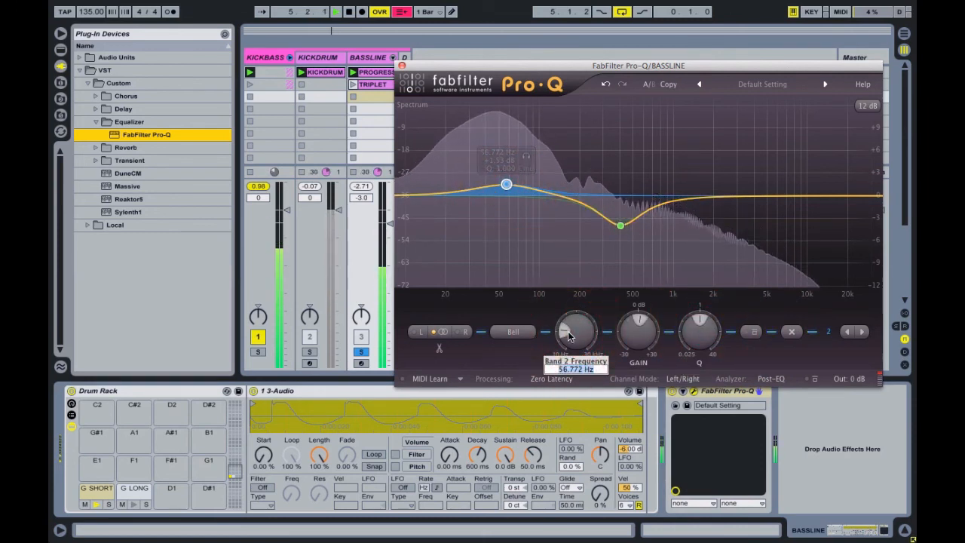
pyautogui.write('49')
pyautogui.press('Return')
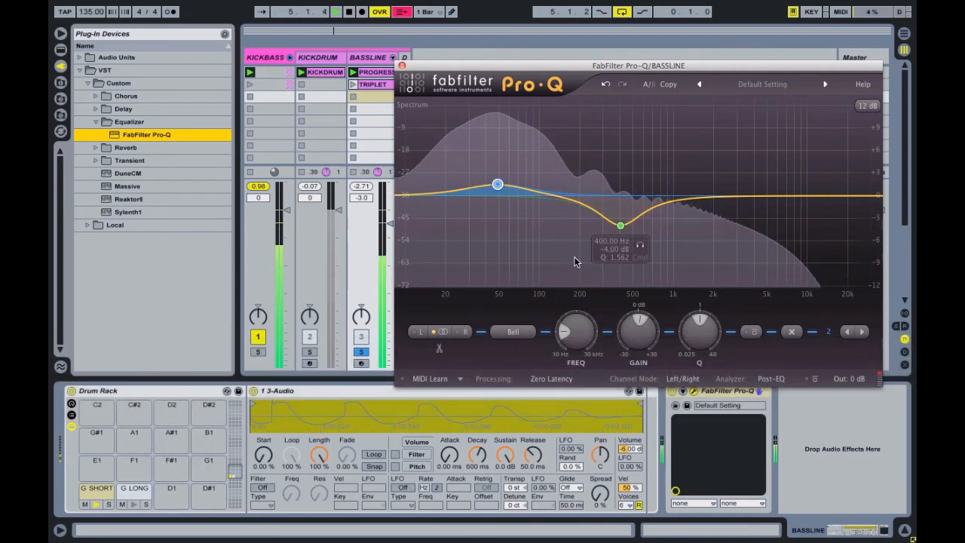
pyautogui.click(579, 326)
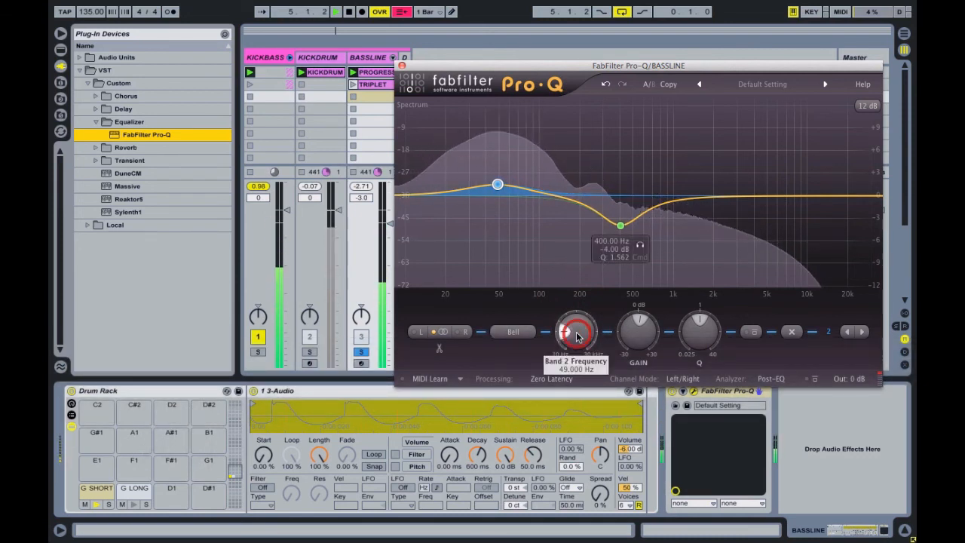
# Step: Raise the bassline's 49 Hz boost to about +3.5 dB with a Q of about 1.9, and close the equalizer window
pyautogui.click(640, 337)
pyautogui.moveTo(640, 337); pyautogui.dragTo(641, 325)
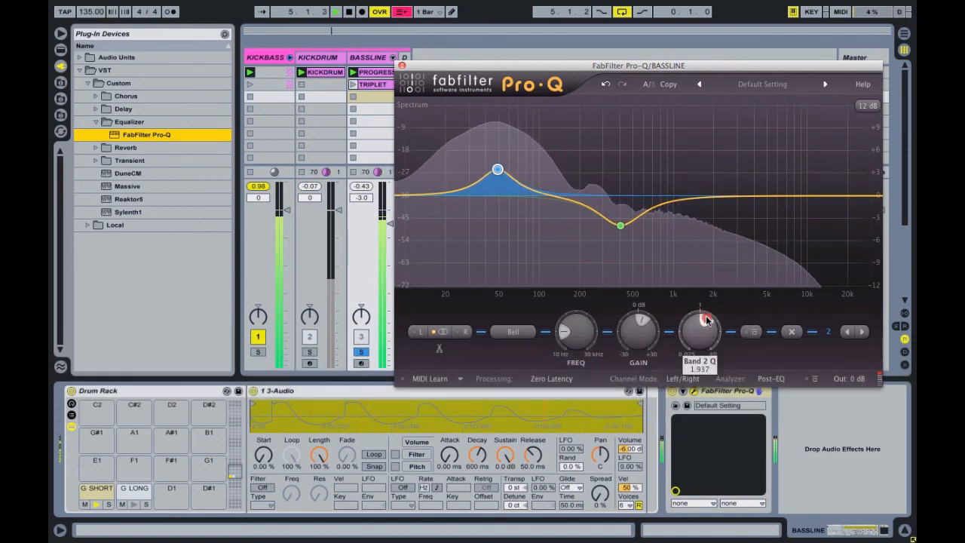
pyautogui.moveTo(715, 324); pyautogui.dragTo(752, 329)
pyautogui.click(402, 66)
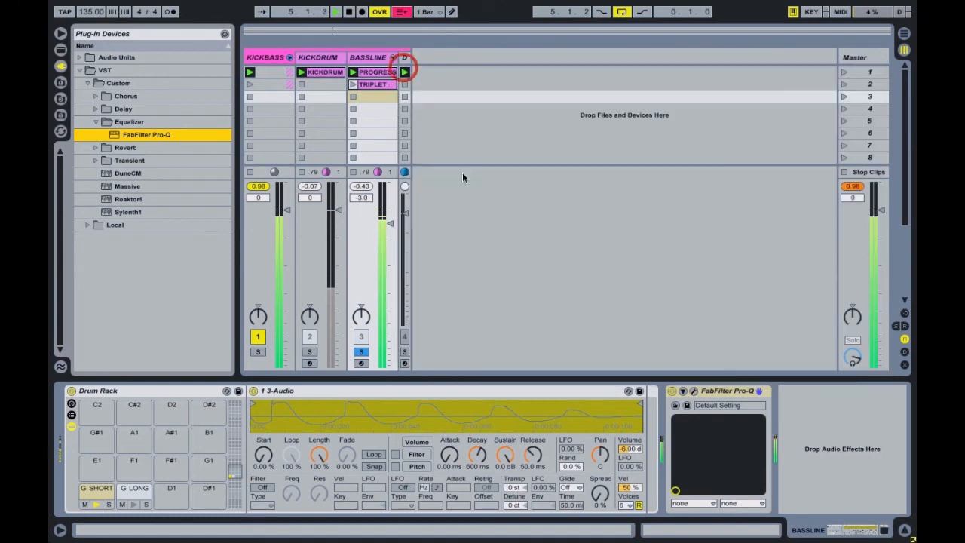
# Step: Lower the BASSLINE sampler volume to -7.50 dB, resetting the track's peak reading after each adjustment
pyautogui.click(631, 450)
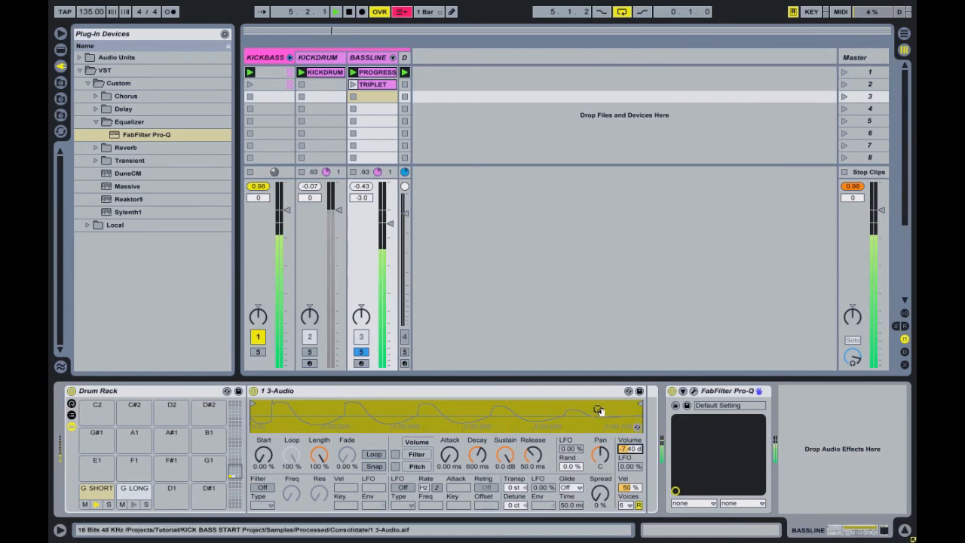
pyautogui.click(361, 186)
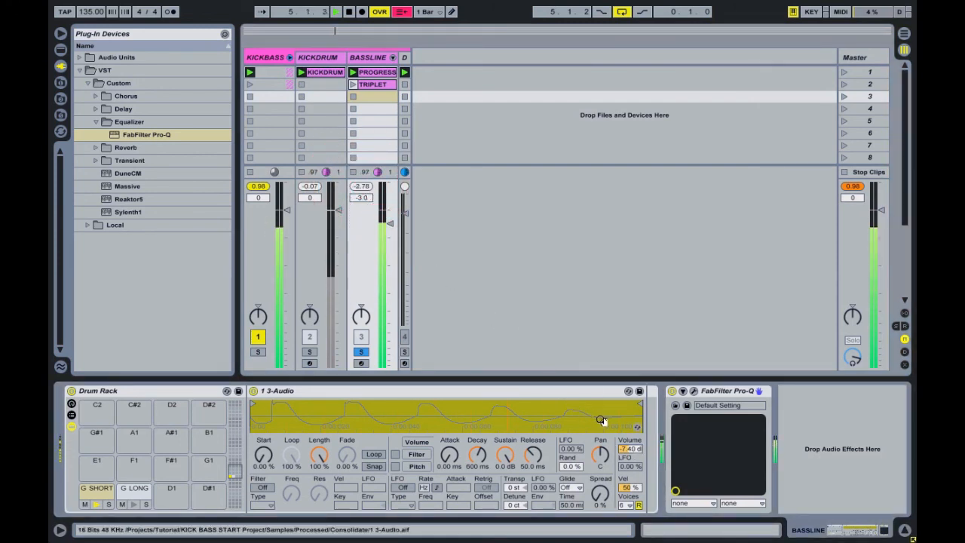
pyautogui.click(623, 450)
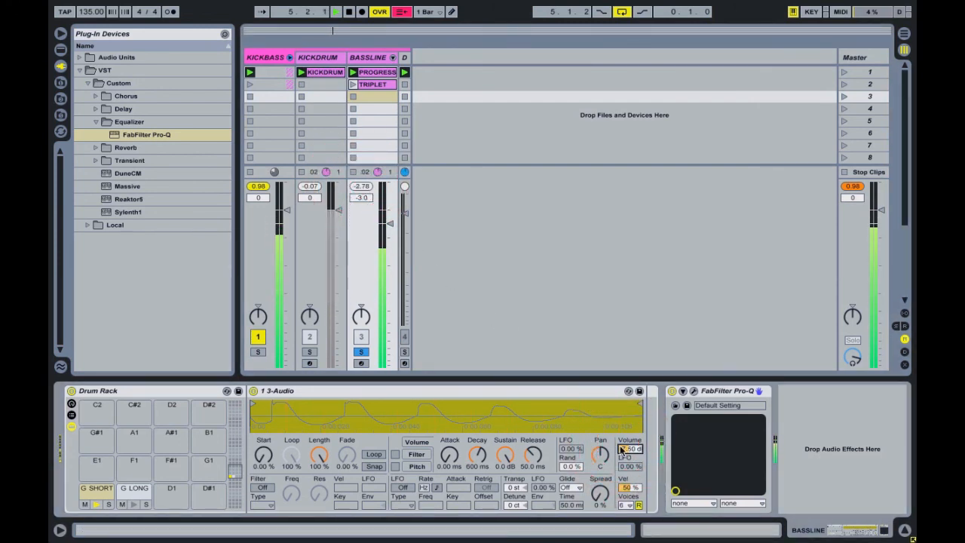
pyautogui.click(359, 187)
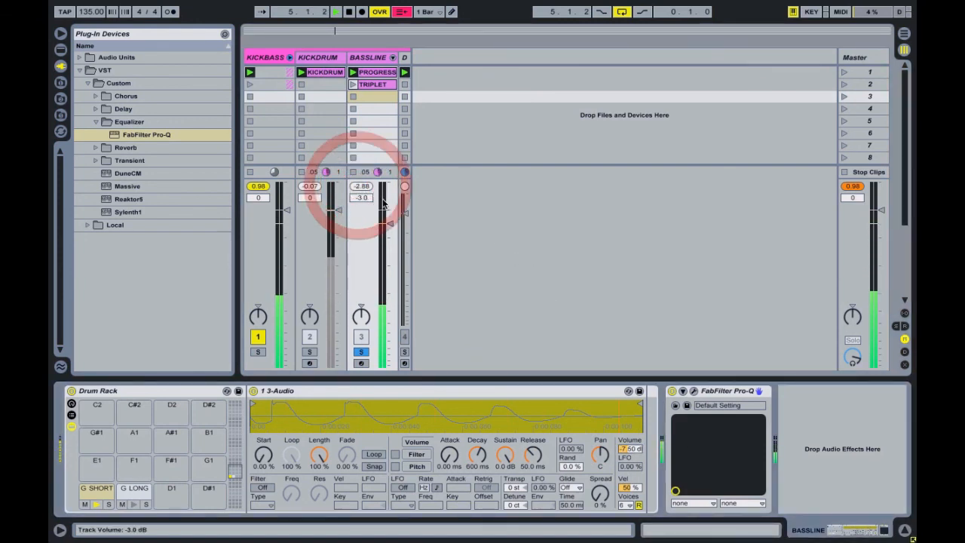
# Step: Lower the BASSLINE sampler volume to -7.70 dB and copy that value to its sibling sampler
pyautogui.click(632, 450)
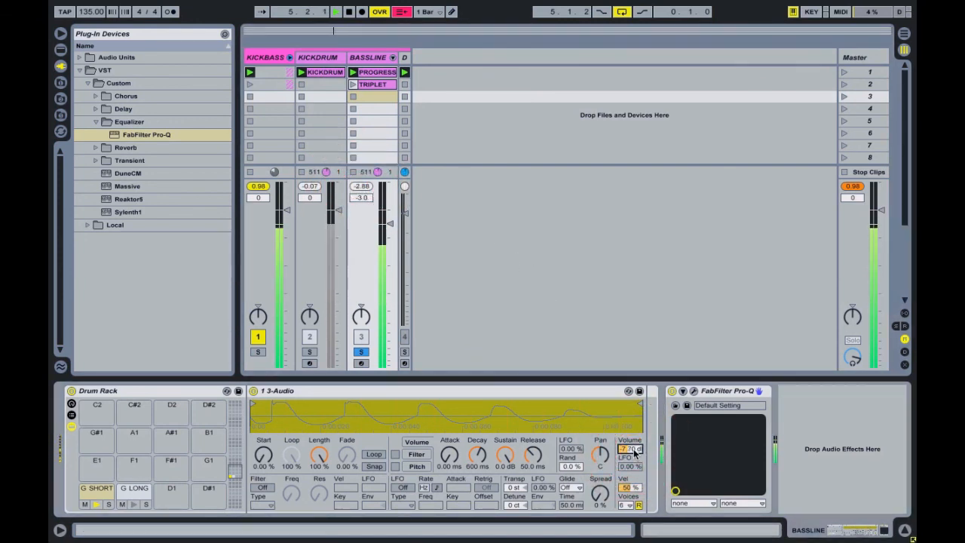
pyautogui.click(367, 193)
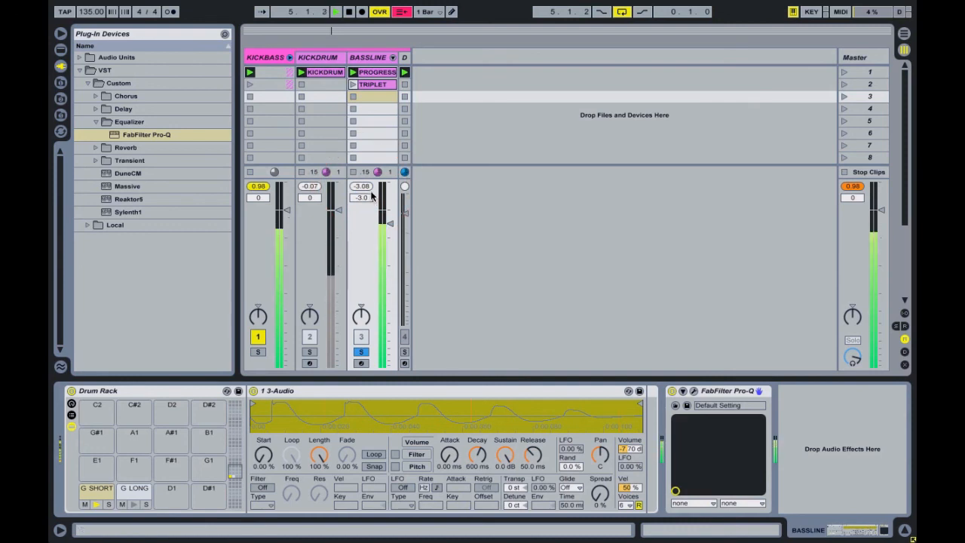
pyautogui.rightClick(625, 449)
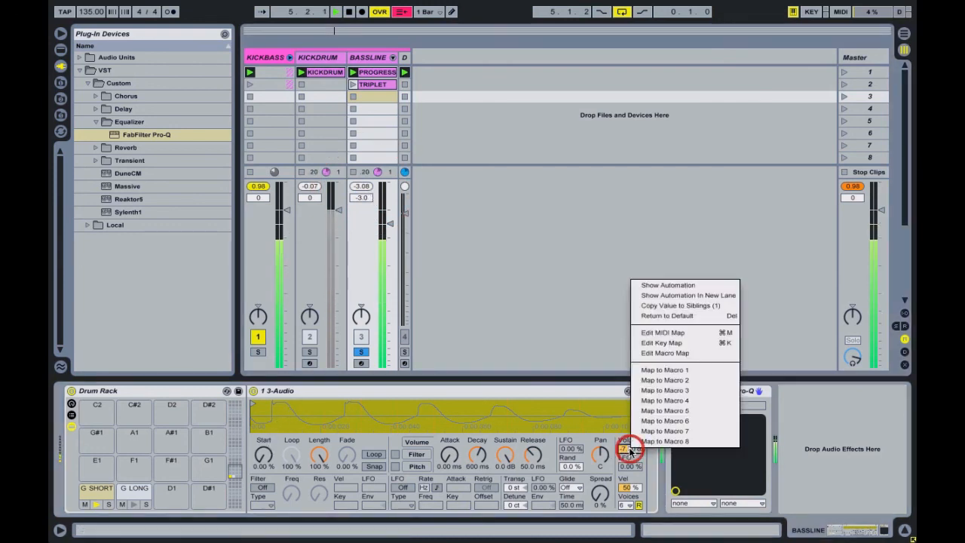
pyautogui.click(676, 308)
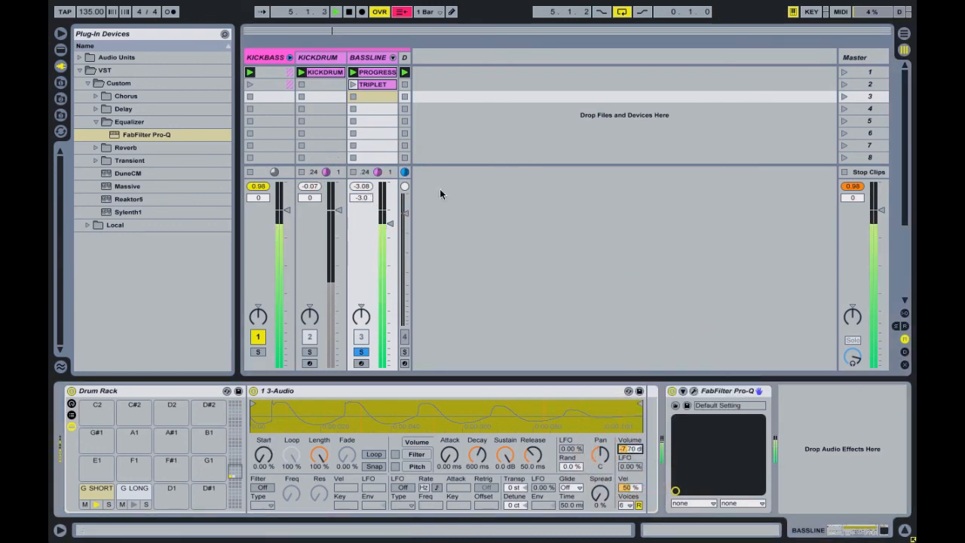
# Step: Unsolo the BASSLINE track and compare the mix with its FabFilter Pro-Q bypassed and enabled
pyautogui.click(364, 353)
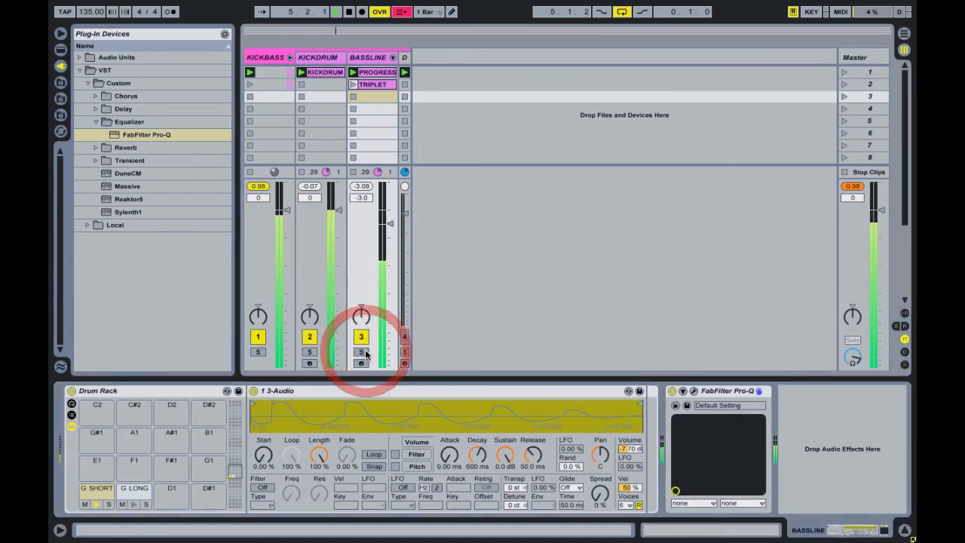
pyautogui.click(671, 391)
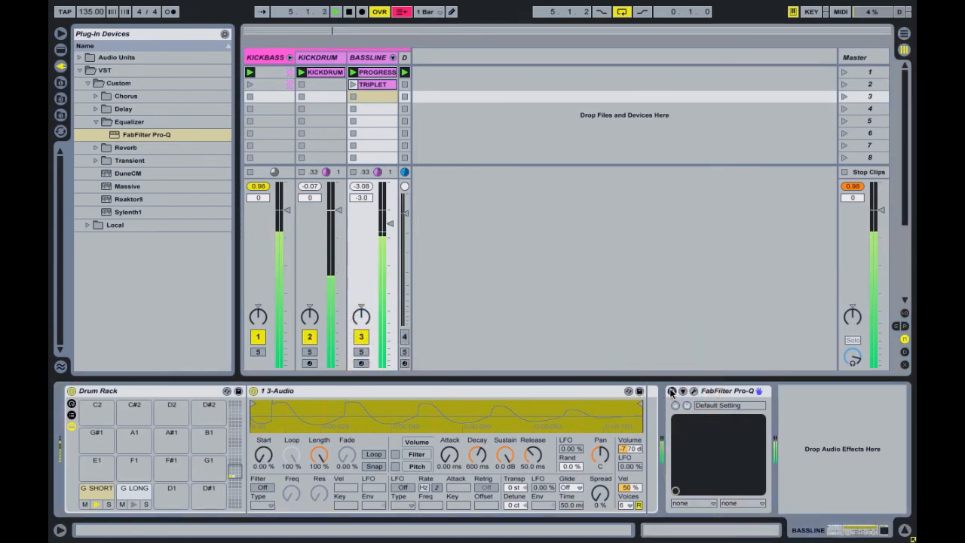
pyautogui.click(671, 392)
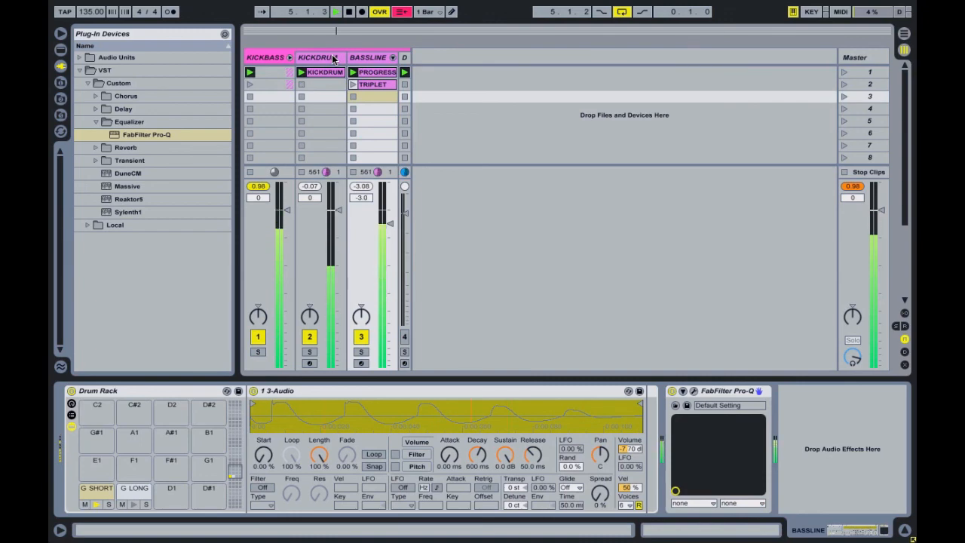
# Step: Freeze the KICKDRUM track and the BASSLINE track
pyautogui.rightClick(333, 59)
pyautogui.click(363, 134)
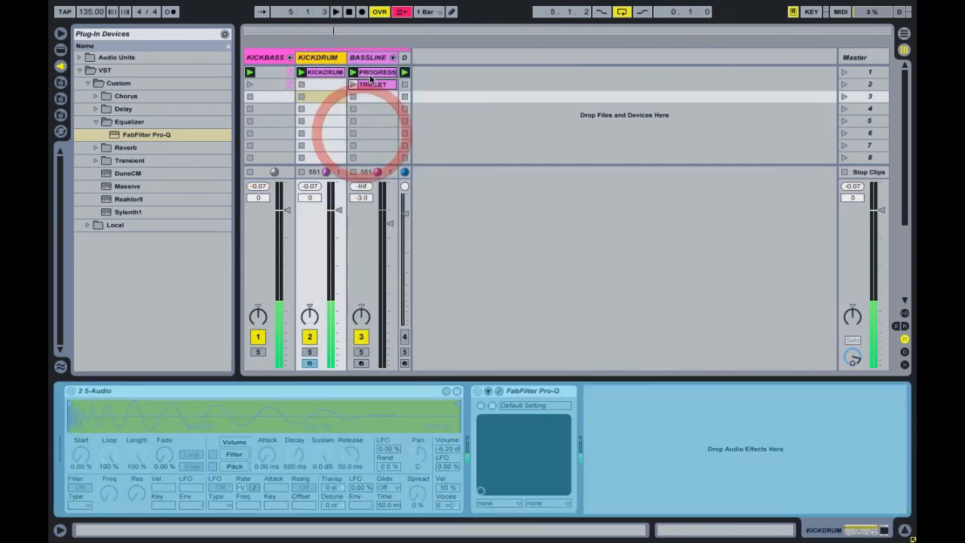
pyautogui.rightClick(373, 58)
pyautogui.click(411, 136)
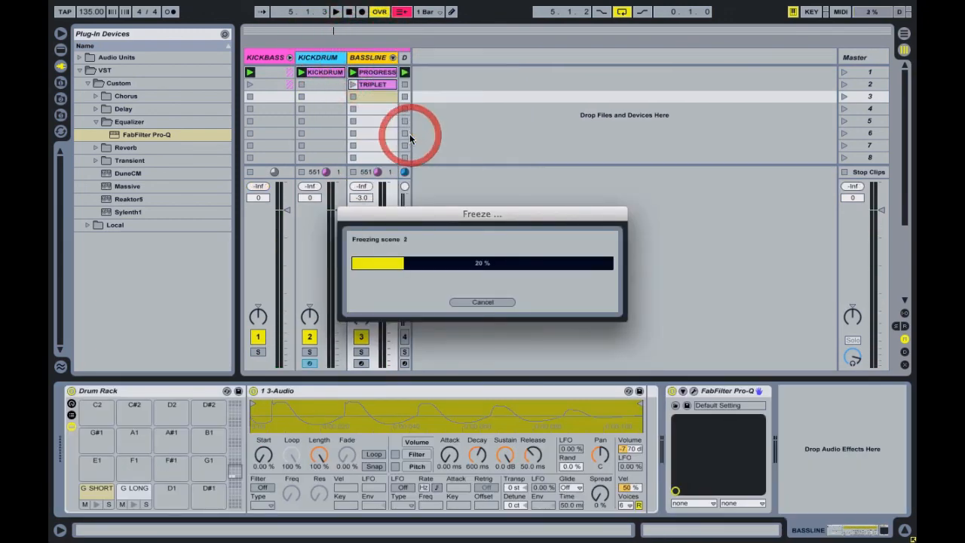
# Step: Audition the frozen bassline by launching the TRIPLET clip and the PROGRESS clip, and stop playback
pyautogui.click(353, 83)
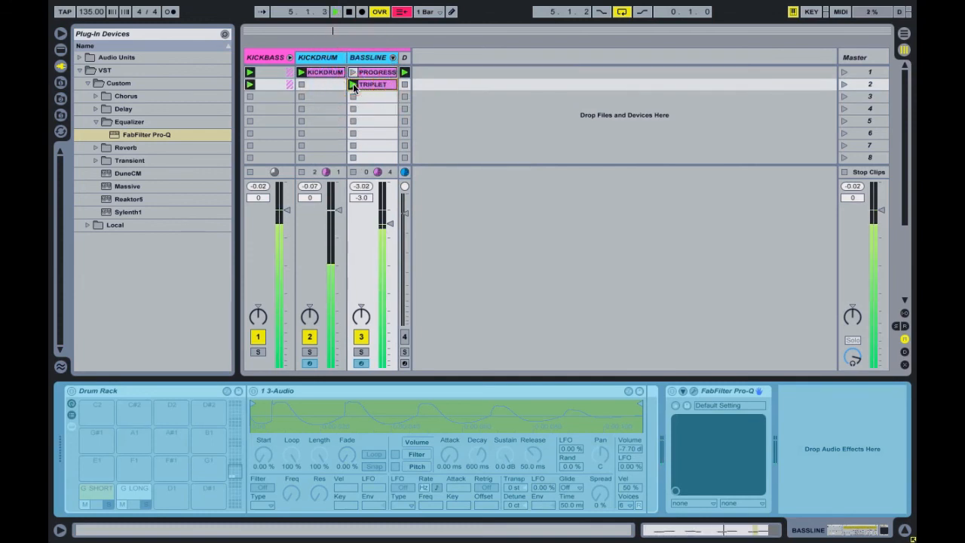
pyautogui.click(353, 72)
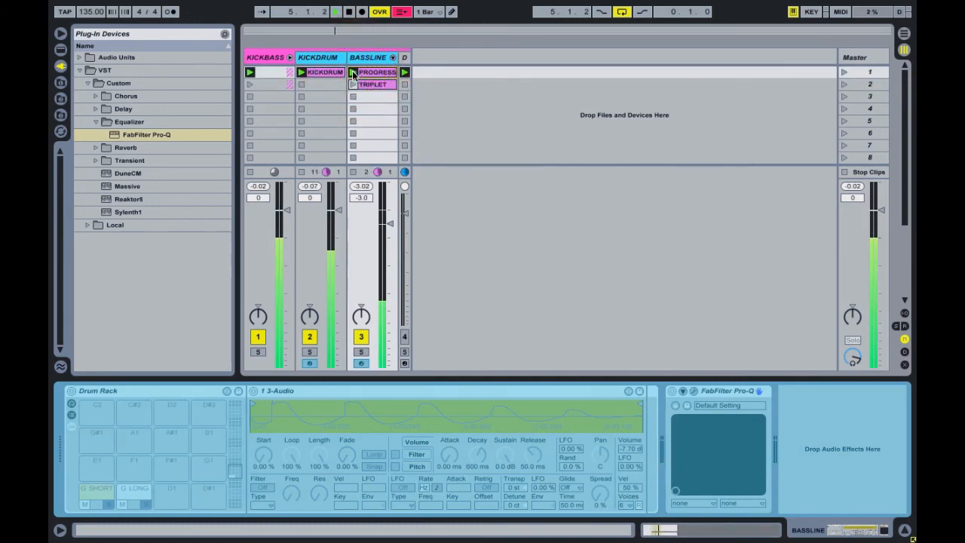
pyautogui.press('space')
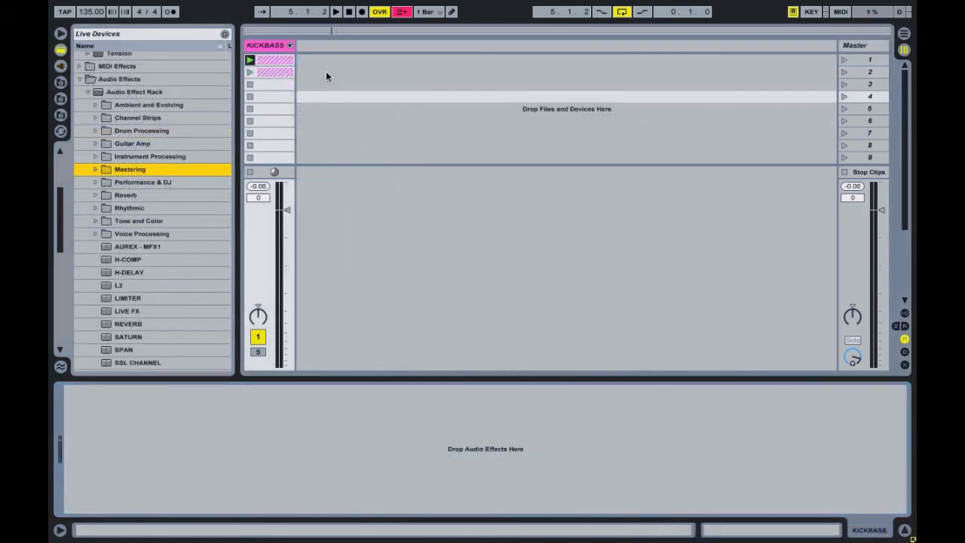
# Step: Unfold the KICKBASS group and unfreeze the BASSLINE track
pyautogui.click(290, 45)
pyautogui.click(360, 58)
pyautogui.rightClick(361, 58)
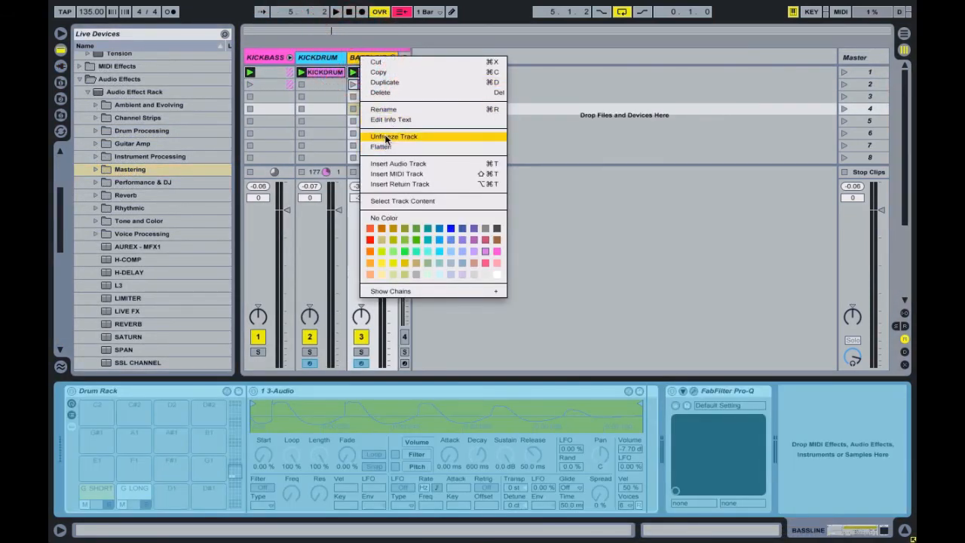
pyautogui.click(385, 134)
# Step: Start playback and listen to the BASSLINE track soloed and unsoloed
pyautogui.press('space')
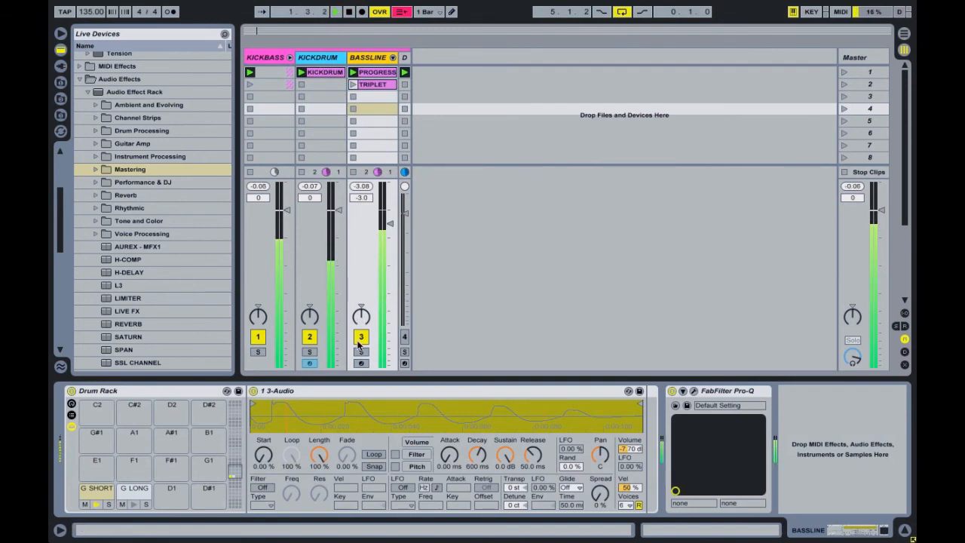
pyautogui.click(362, 352)
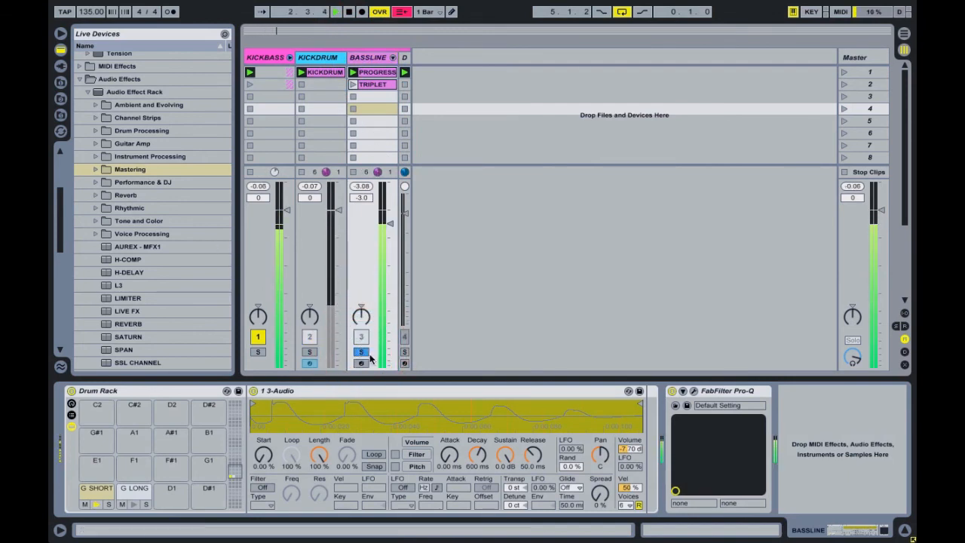
pyautogui.click(362, 353)
# Step: Add the L3 audio effect rack after the bassline's FabFilter Pro-Q and close the plug-in window
pyautogui.moveTo(119, 285); pyautogui.dragTo(809, 442)
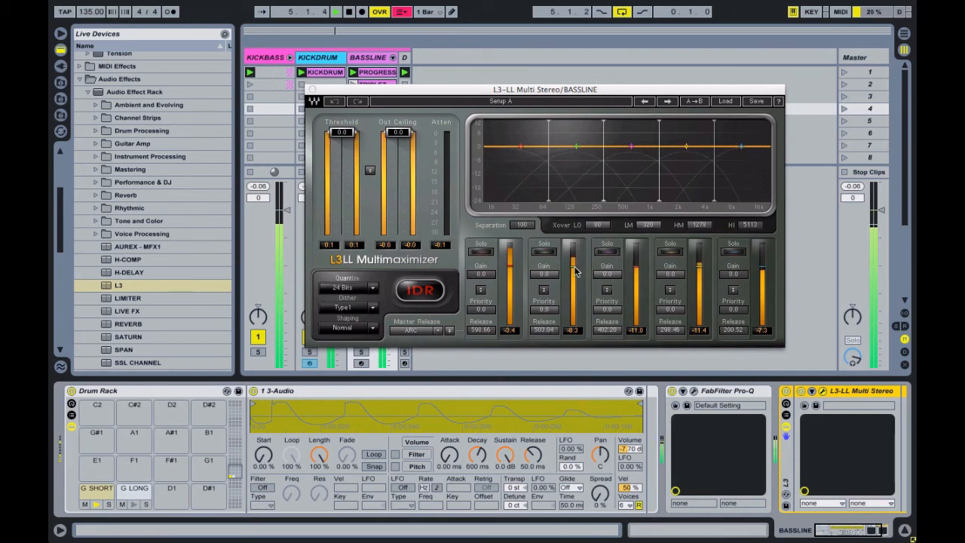
pyautogui.click(312, 90)
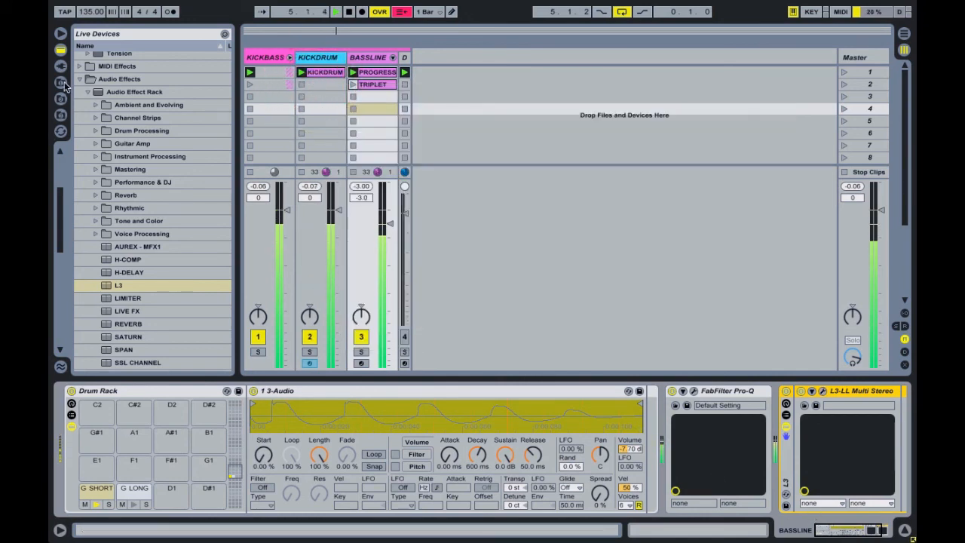
# Step: Insert a Utility device between the bassline's FabFilter Pro-Q and L3 rack, and invert its left and right phase
pyautogui.click(62, 51)
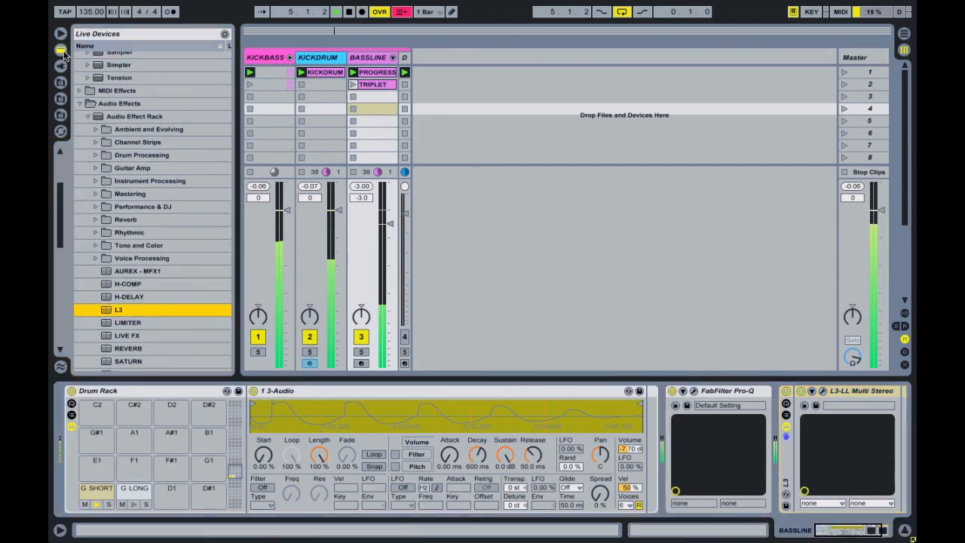
pyautogui.scroll(-5, 108, 217)
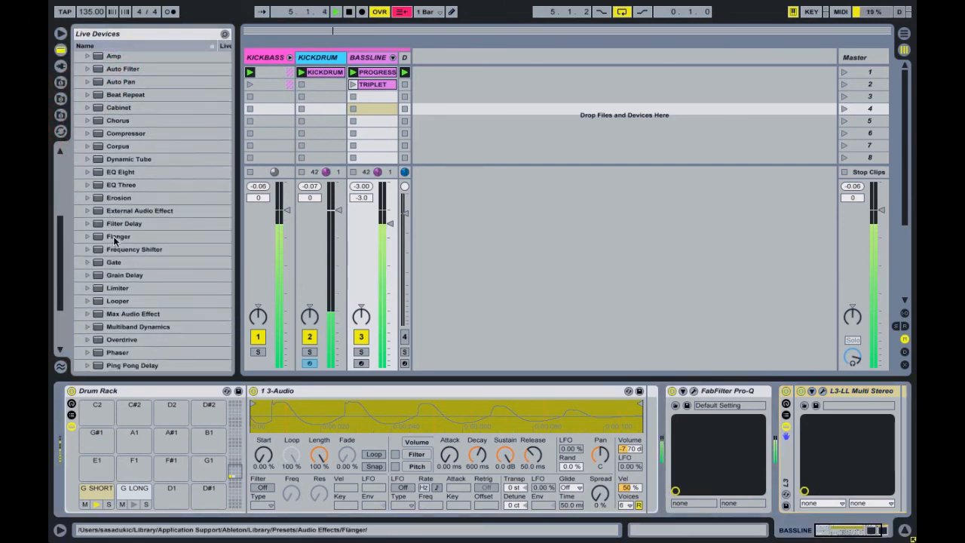
pyautogui.moveTo(116, 362)
pyautogui.mouseDown()
pyautogui.moveTo(739, 432)
pyautogui.moveTo(758, 417)
pyautogui.mouseUp()
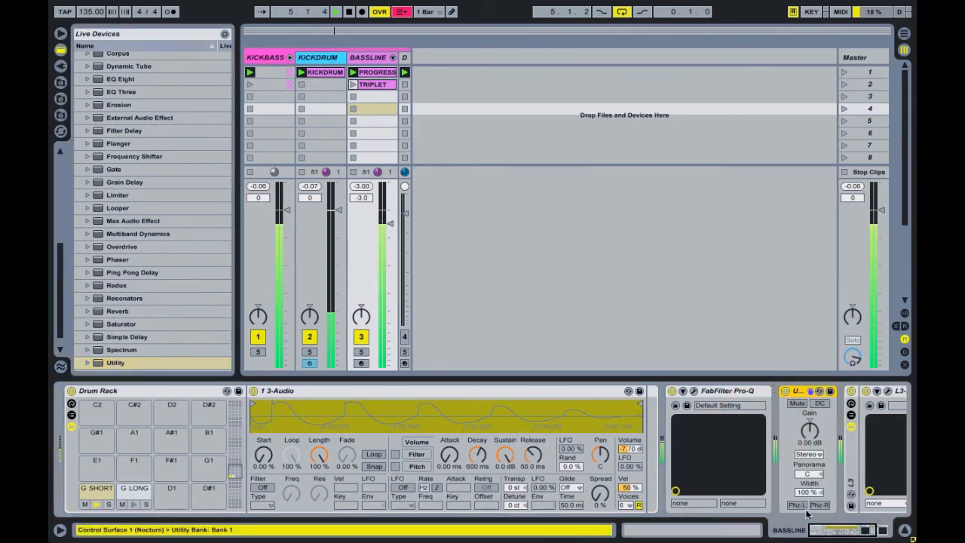
pyautogui.click(796, 504)
pyautogui.click(820, 504)
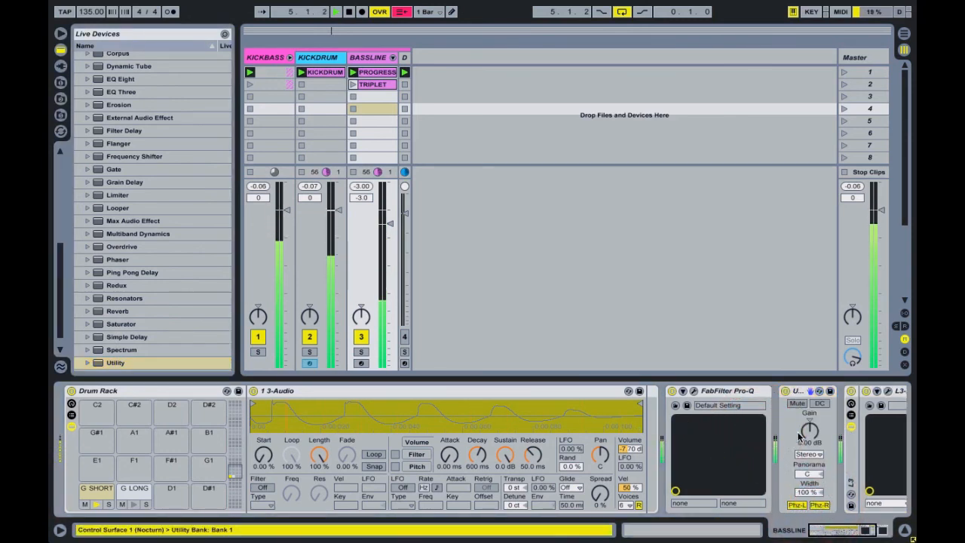
# Step: Compare the bassline with the L3 rack bypassed, and collapse the FabFilter Pro-Q, Utility and L3-LL Multi Stereo devices
pyautogui.click(848, 391)
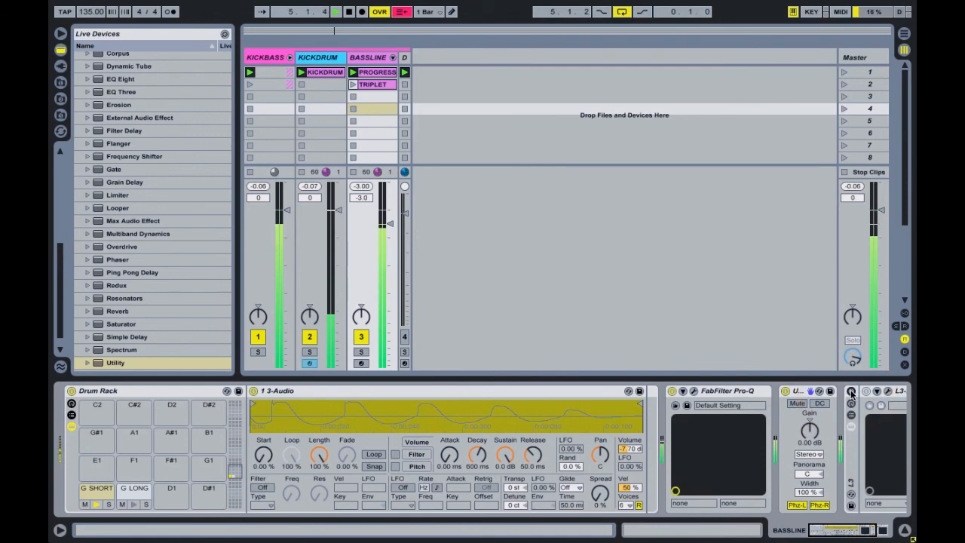
pyautogui.click(852, 391)
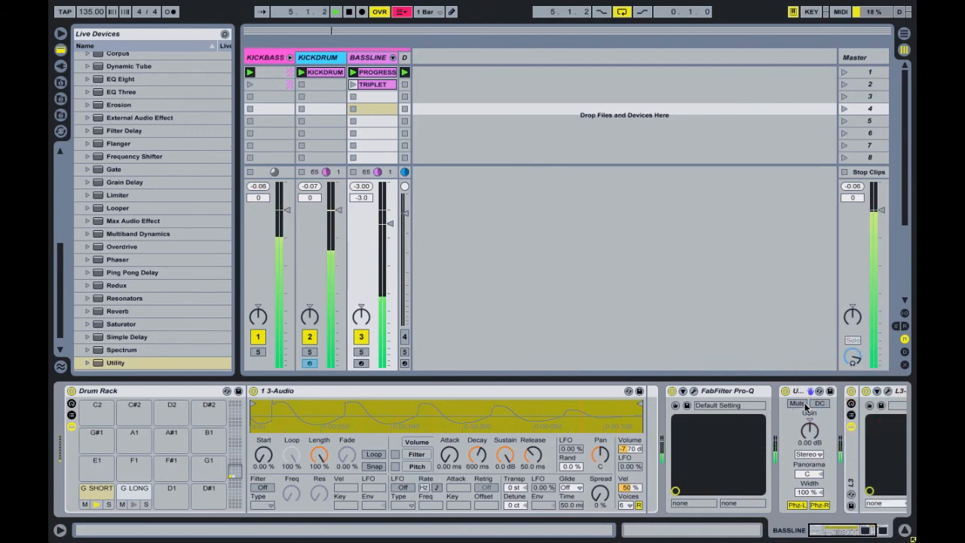
pyautogui.doubleClick(737, 394)
pyautogui.doubleClick(711, 393)
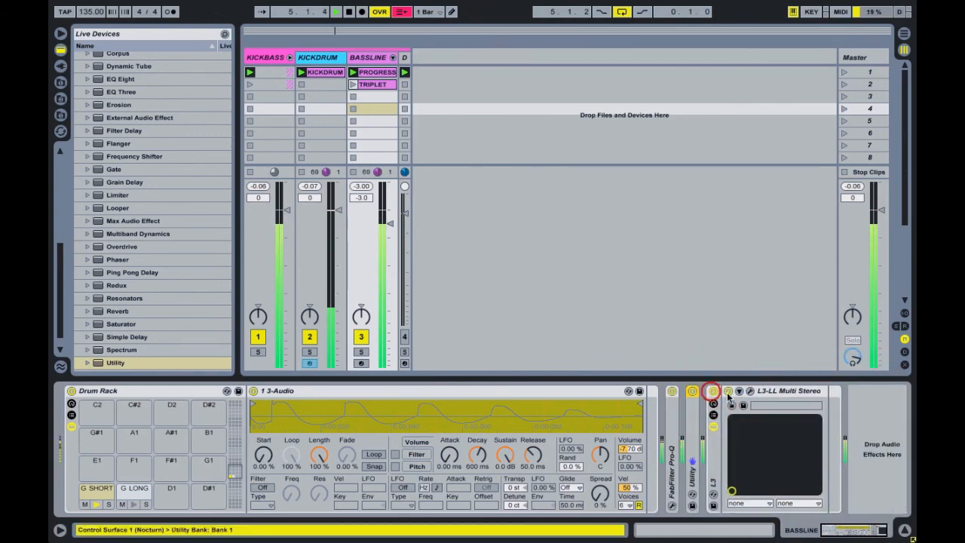
pyautogui.click(759, 394)
pyautogui.doubleClick(759, 393)
# Step: Compare the bassline with Utility and the L3 rack toggled on and off, and leave both deactivated
pyautogui.click(713, 392)
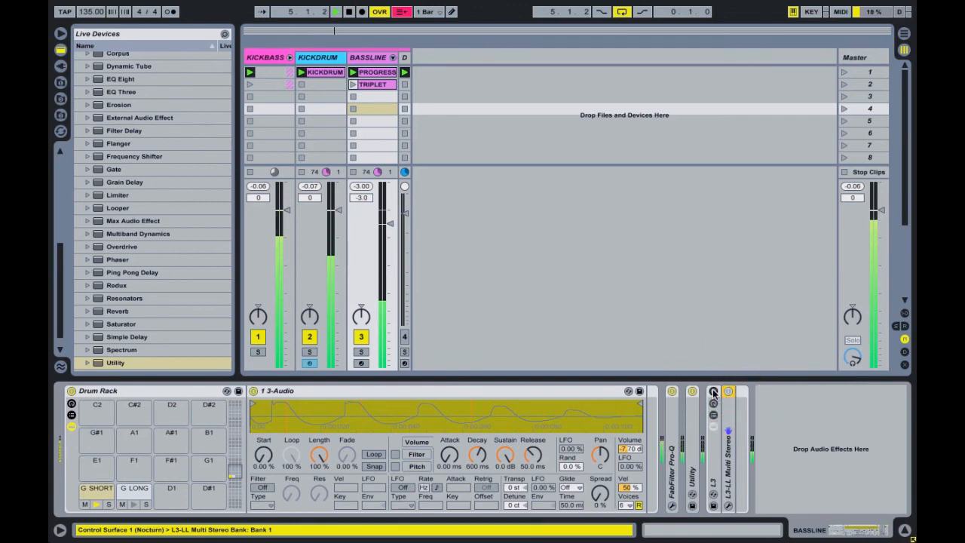
pyautogui.click(693, 391)
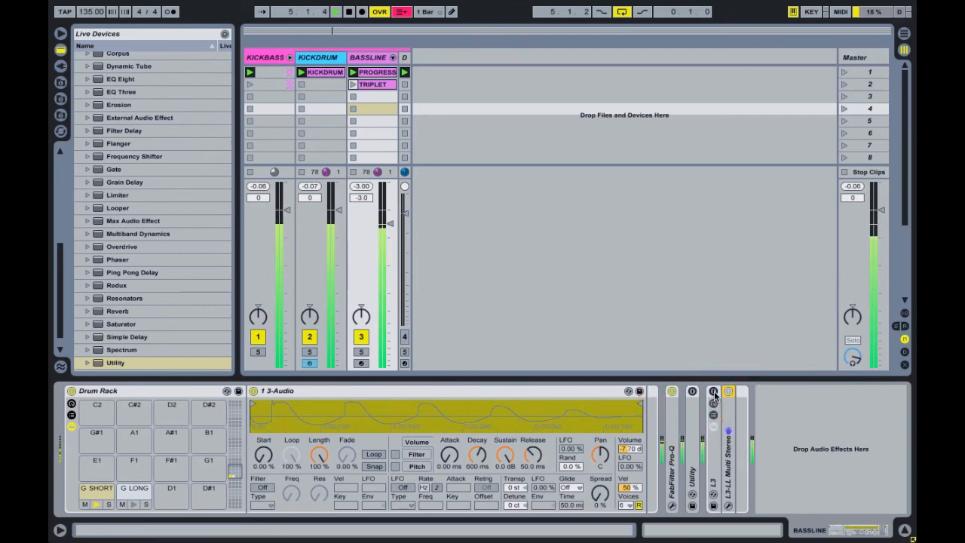
pyautogui.click(714, 393)
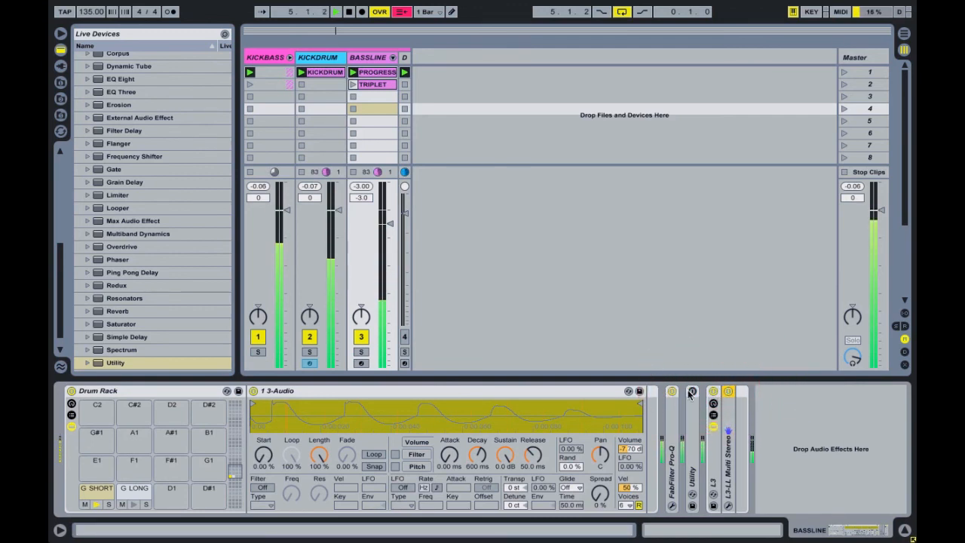
pyautogui.click(692, 391)
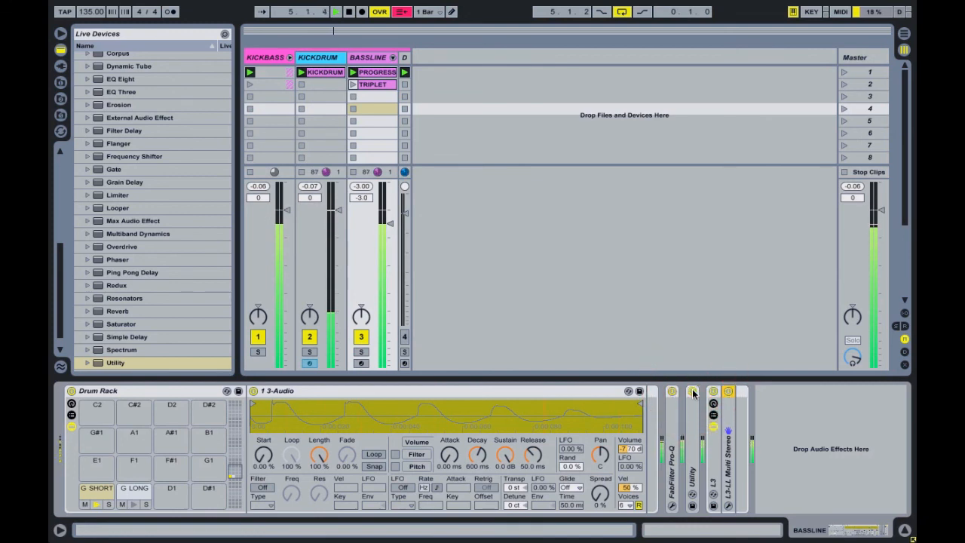
pyautogui.click(714, 393)
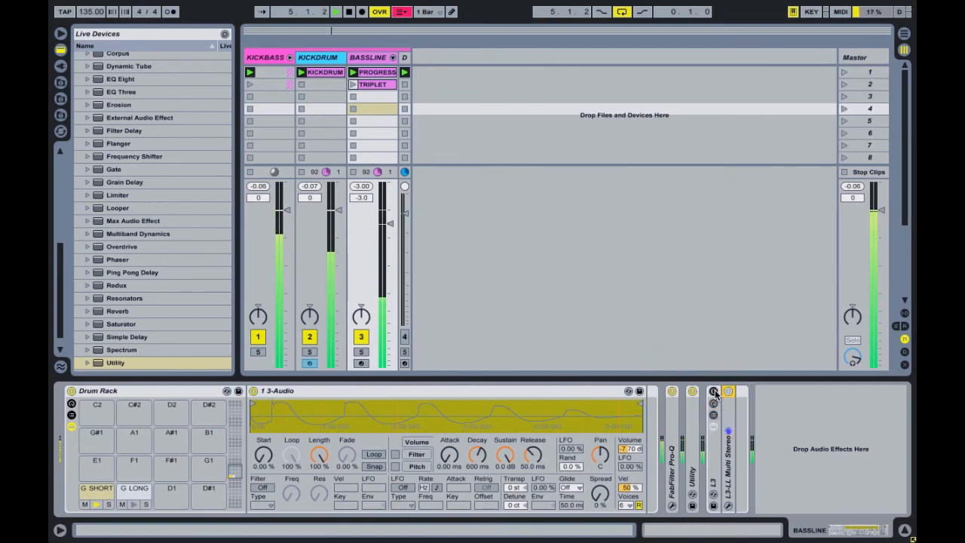
pyautogui.click(692, 392)
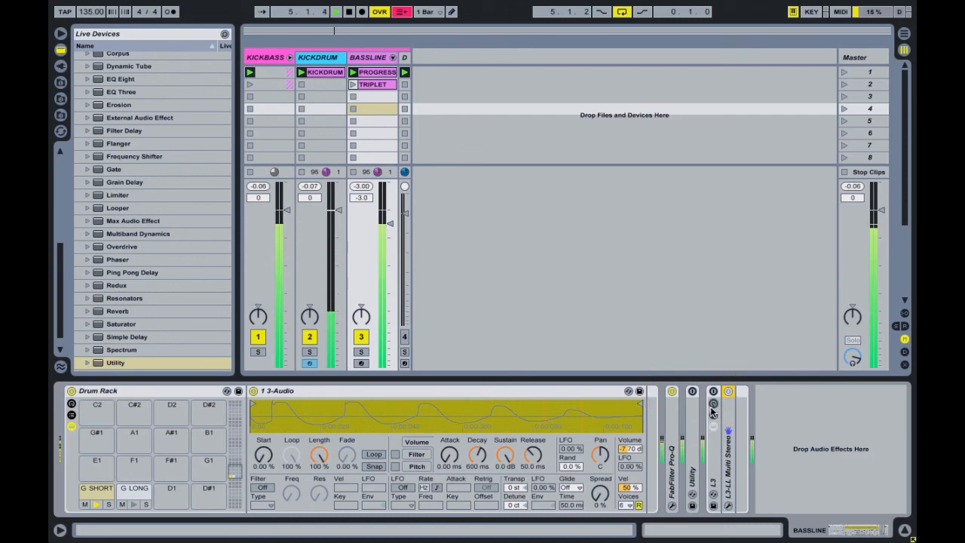
# Step: Stop playback and fold the KICKBASS group
pyautogui.press('space')
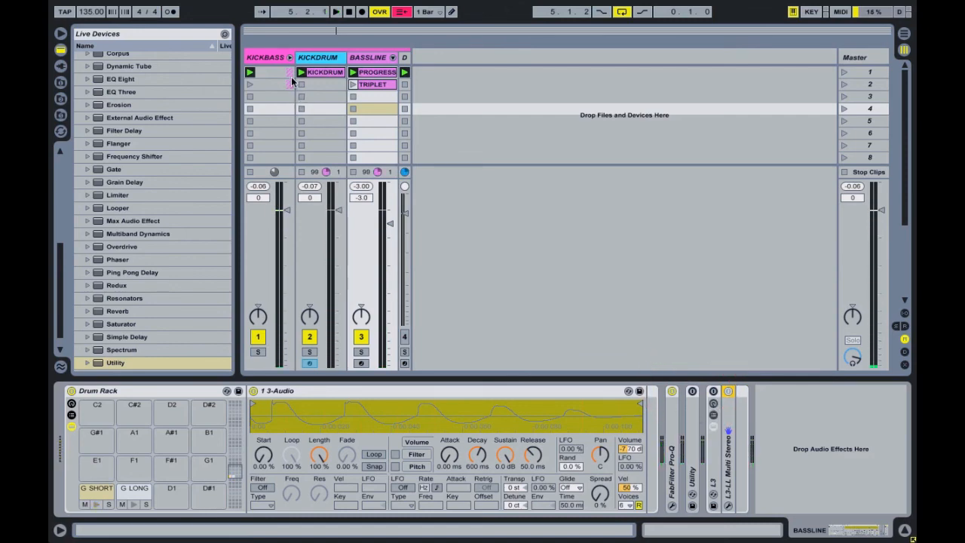
pyautogui.click(289, 58)
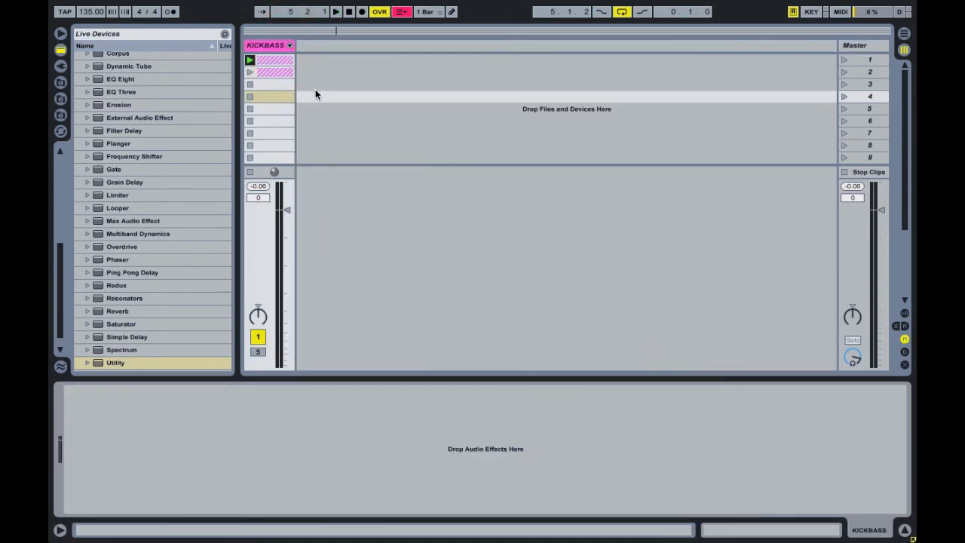